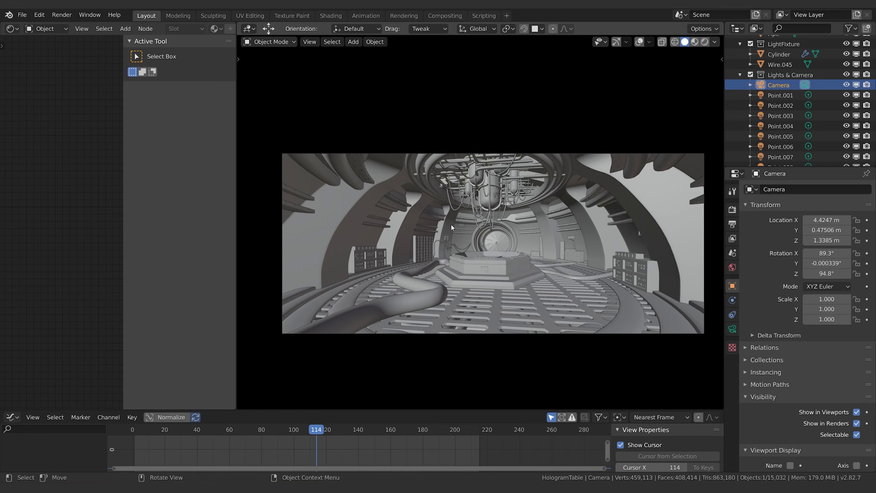
# Step: Preview the camera view in rendered shading with overlays hidden, and return the viewport to solid shading
pyautogui.click(599, 196)
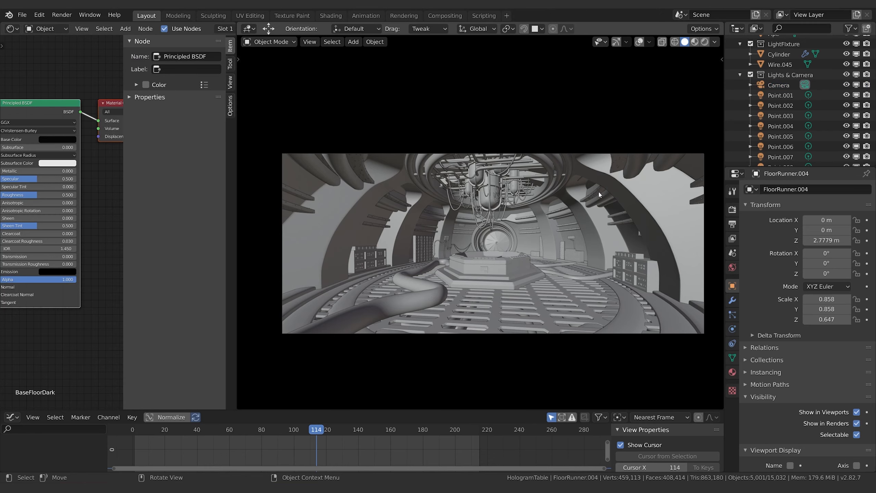
pyautogui.click(639, 41)
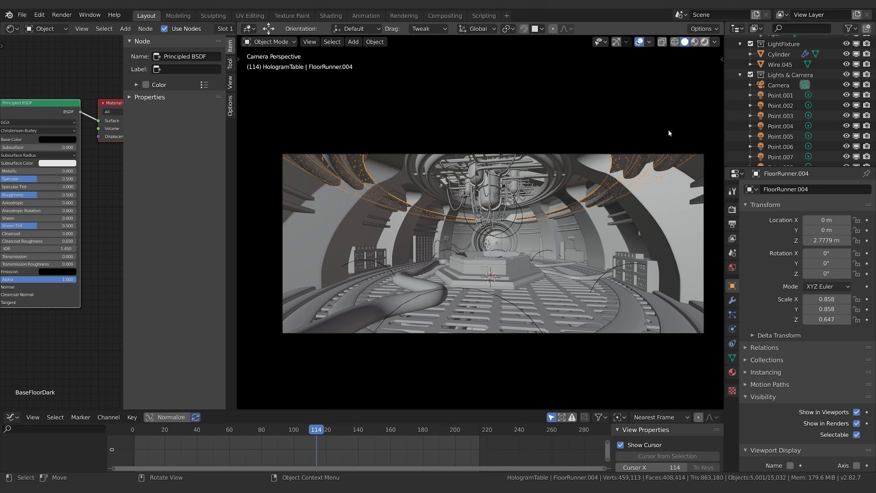
pyautogui.hotkey('shift', 'z')
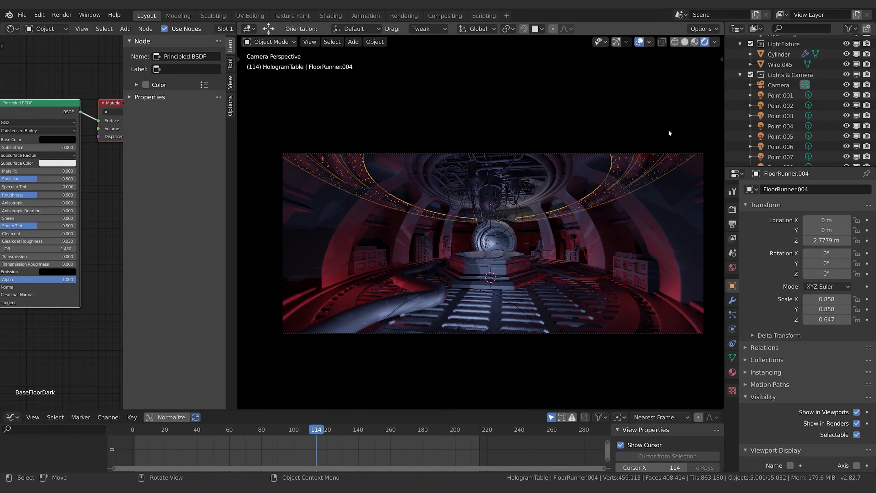
pyautogui.click(639, 42)
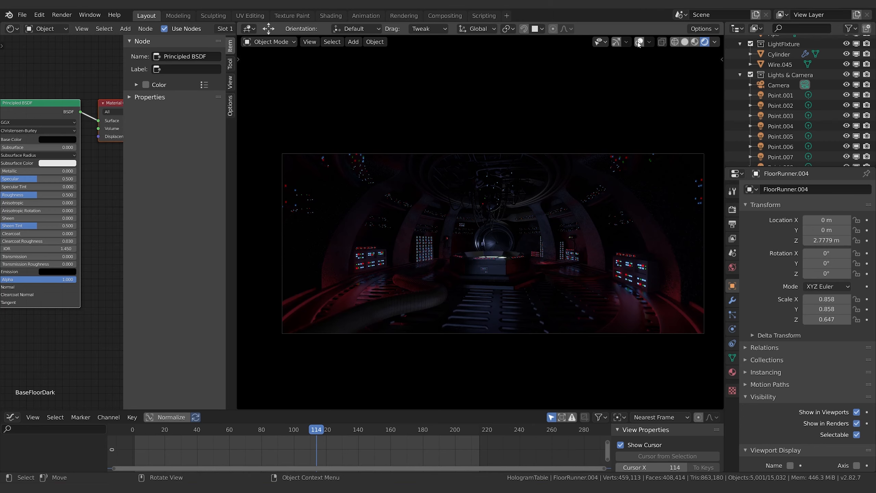
pyautogui.click(685, 42)
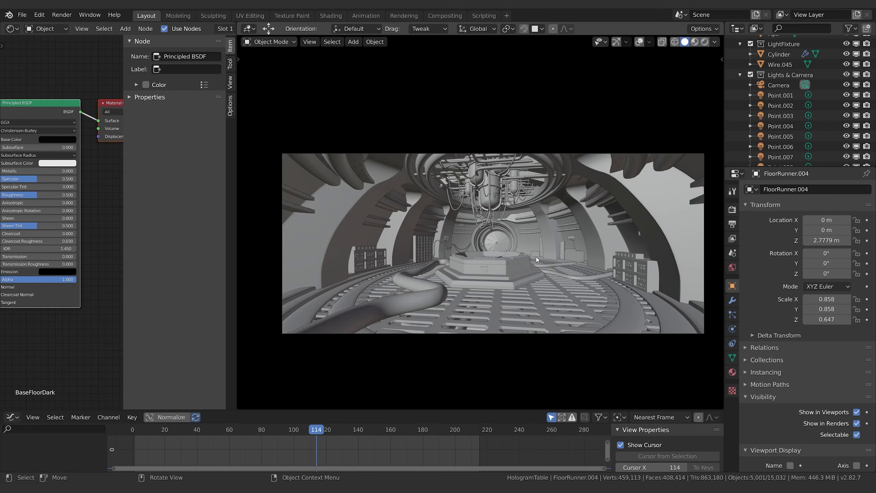
# Step: Select the hologram table in the room's center and show the viewport overlays and gizmos
pyautogui.click(521, 274)
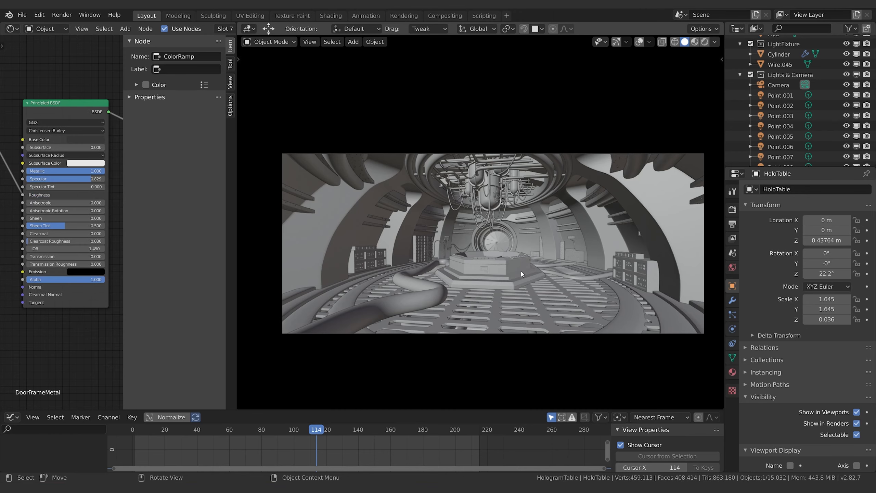
pyautogui.click(639, 42)
pyautogui.click(616, 42)
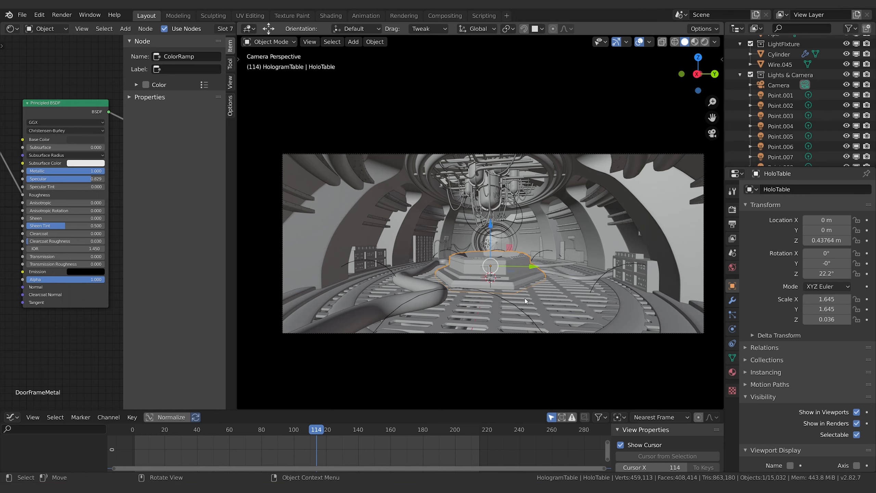
# Step: Select the large foreground pipe curve and examine its shape and bevel geometry settings
pyautogui.click(376, 320)
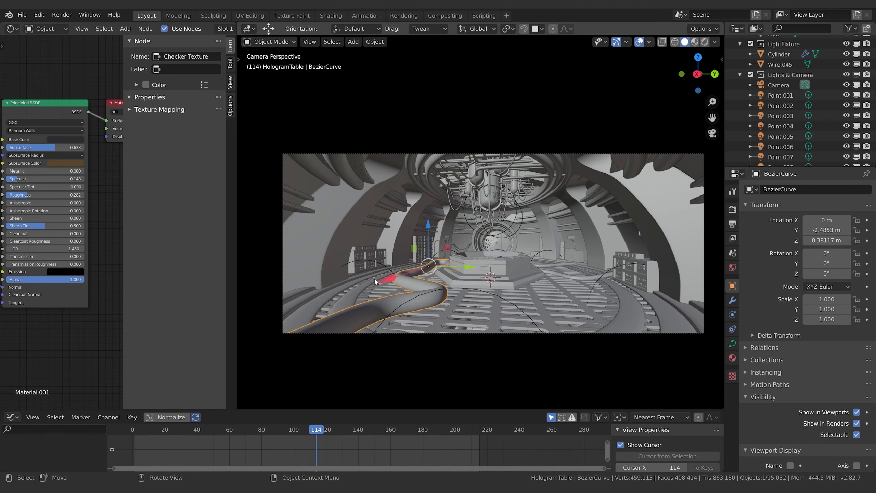
pyautogui.click(732, 343)
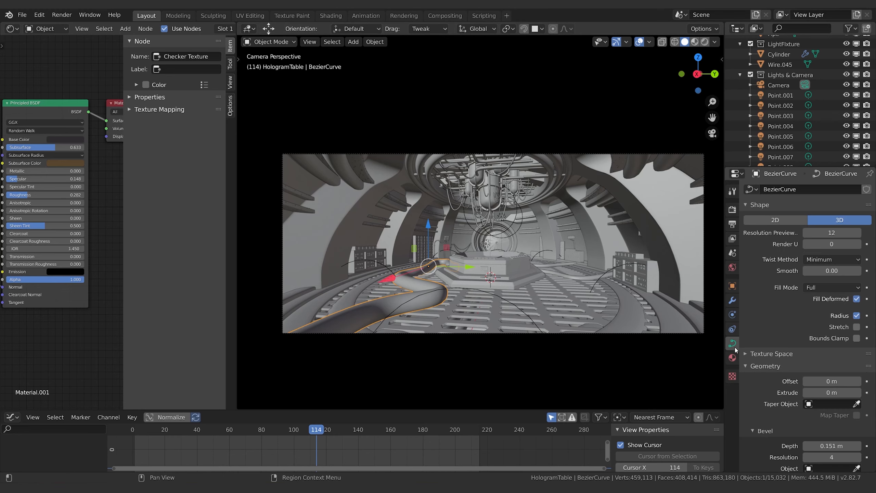
pyautogui.scroll(-5, 827, 345)
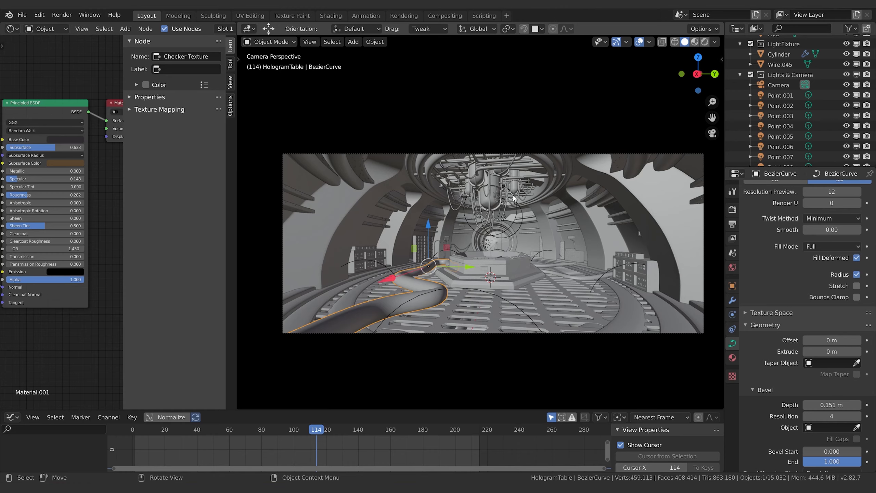
# Step: Select the floor and ceiling ring objects one by one and examine their particle system settings
pyautogui.click(668, 317)
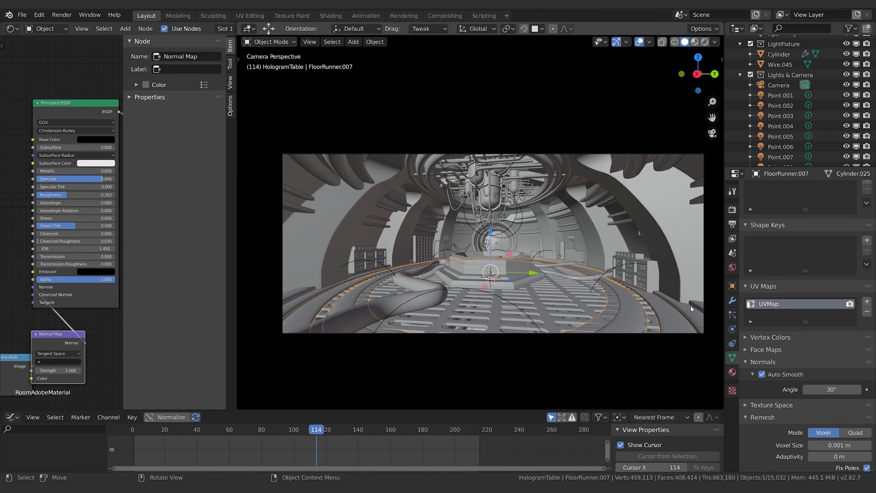
pyautogui.click(698, 314)
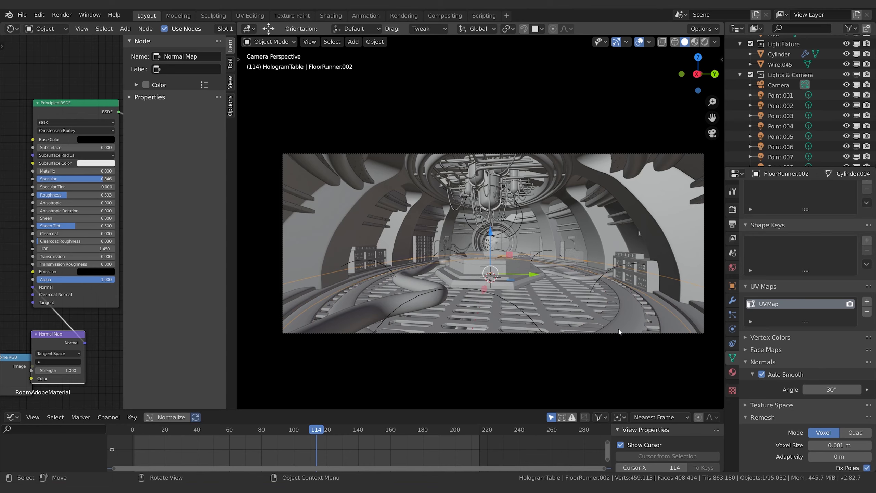
pyautogui.click(587, 199)
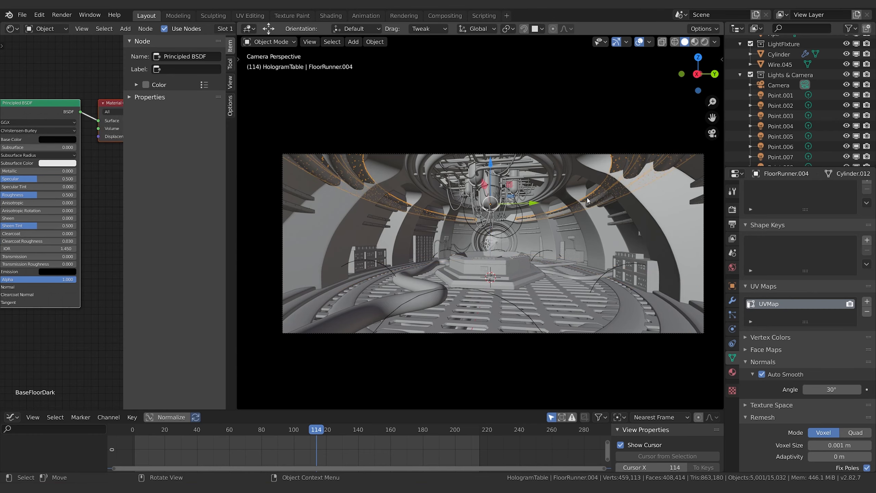
pyautogui.click(424, 176)
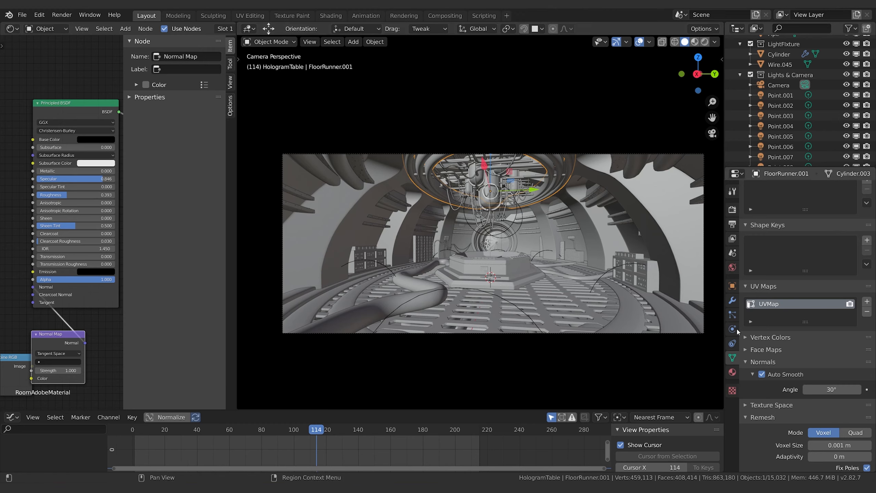
pyautogui.click(732, 314)
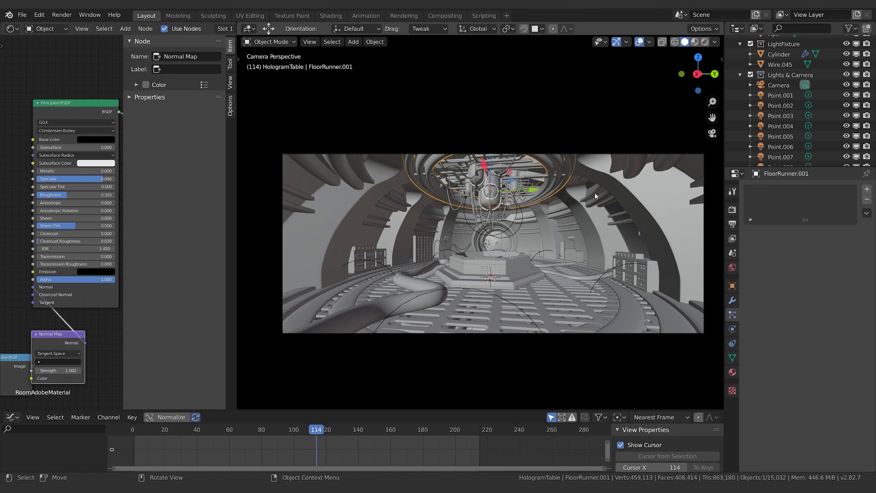
pyautogui.click(602, 194)
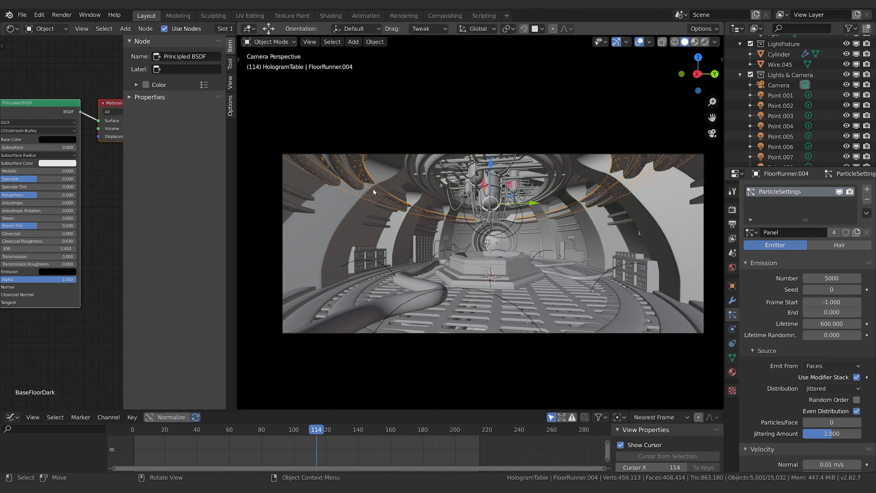
pyautogui.click(386, 224)
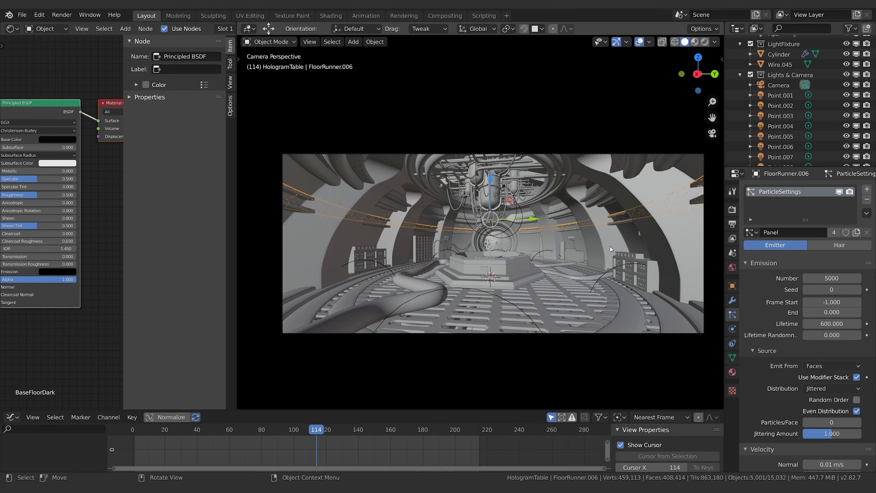
# Step: Select the foreground pipe curve in rendered shading and inspect its checkered surface up close outside the camera view
pyautogui.click(567, 271)
pyautogui.click(376, 322)
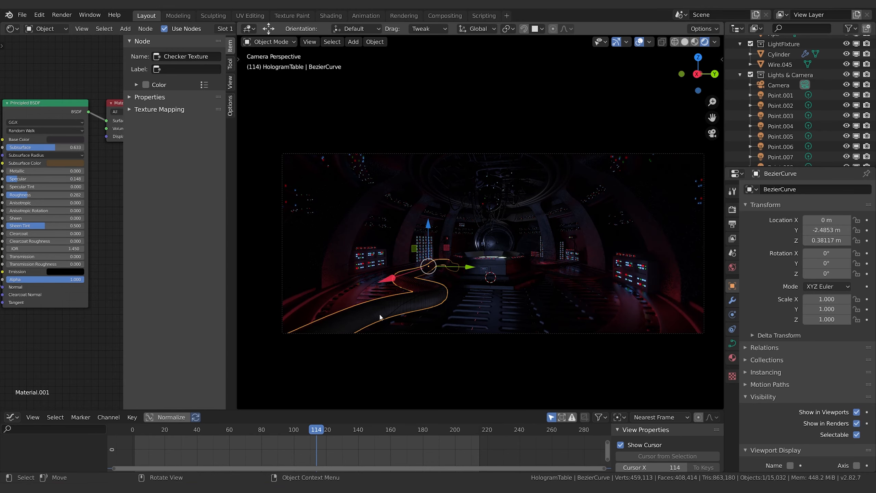
pyautogui.moveTo(401, 314); pyautogui.dragTo(449, 287, button='middle')
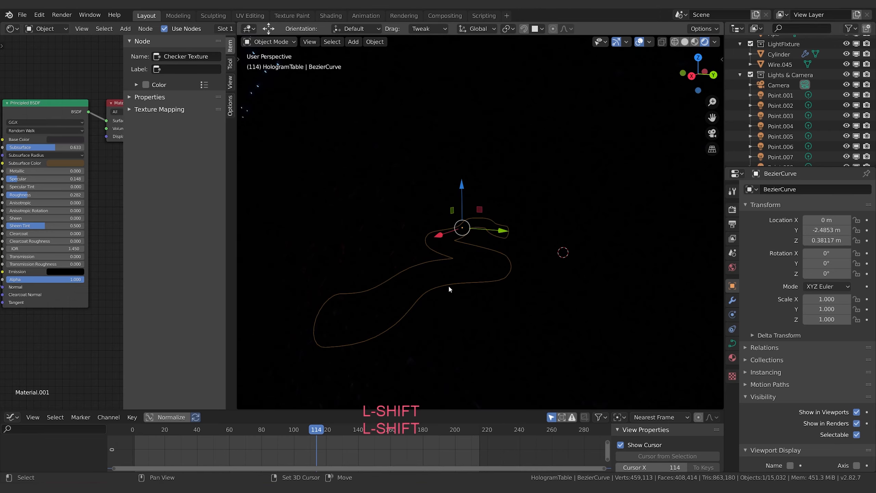
pyautogui.scroll(2, 449, 286)
pyautogui.keyDown('shift'); pyautogui.moveTo(485, 320); pyautogui.dragTo(487, 310, button='middle'); pyautogui.keyUp('shift')
pyautogui.scroll(2, 429, 355)
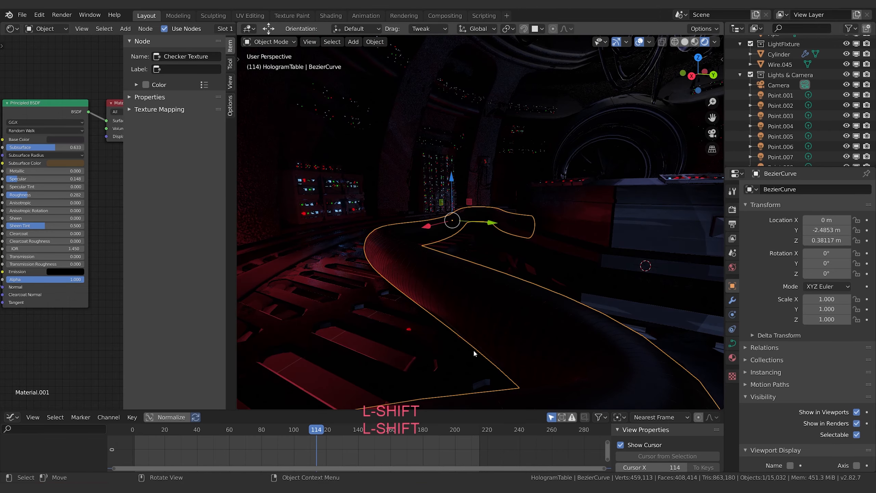
pyautogui.scroll(-1, 465, 352)
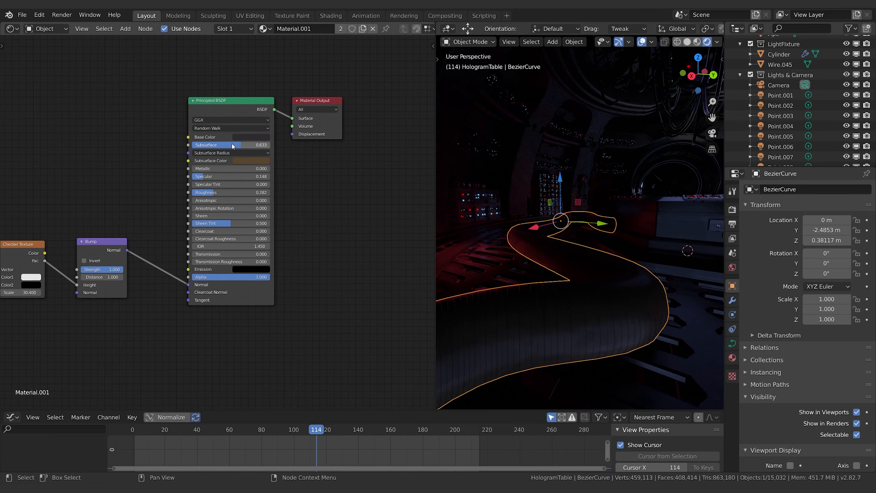
# Step: Set the pipe material's Principled BSDF Subsurface to 0 and its Subsurface Color to white
pyautogui.moveTo(241, 146); pyautogui.dragTo(192, 145)
pyautogui.click(253, 161)
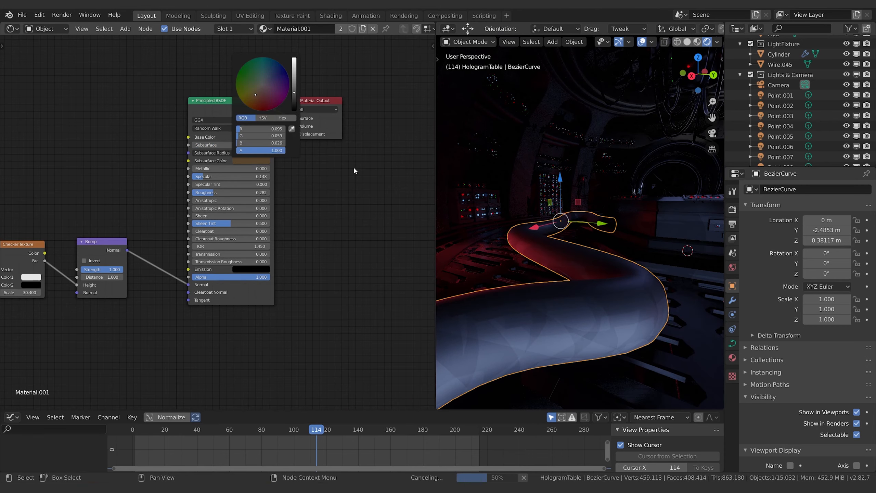
pyautogui.click(252, 161)
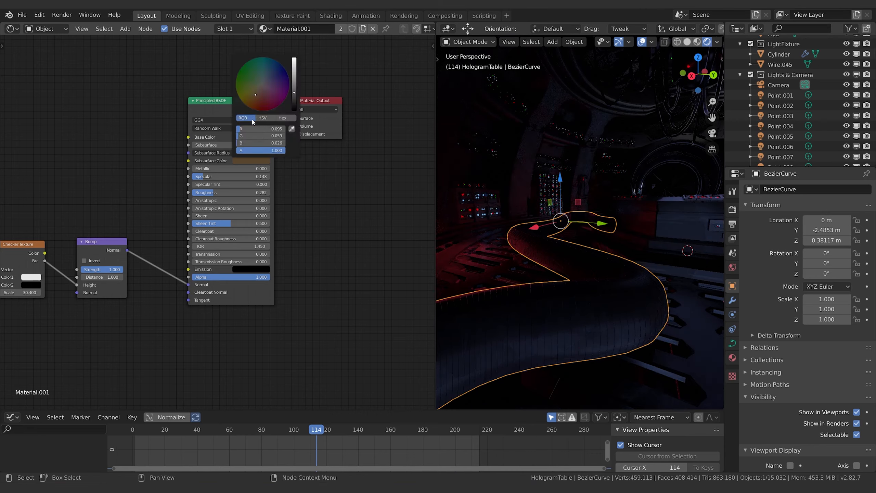
pyautogui.moveTo(252, 131); pyautogui.dragTo(281, 142)
pyautogui.click(252, 161)
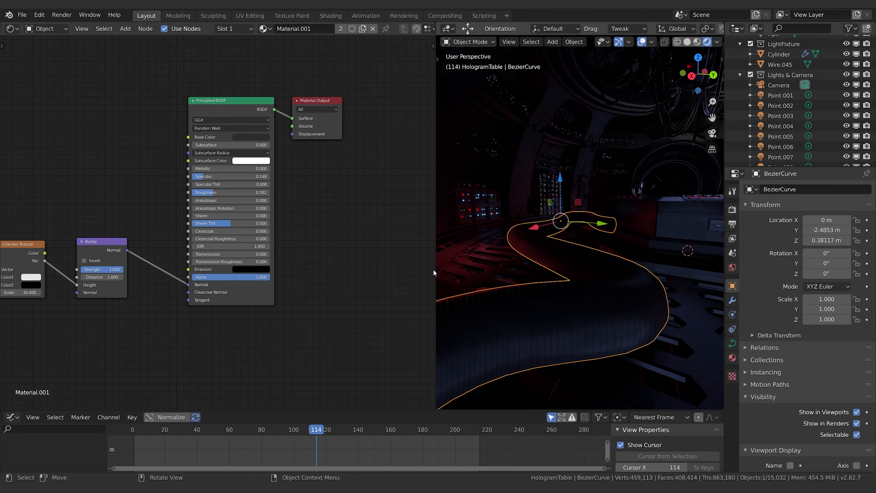
# Step: Replace the UV link into the Mapping node with the Generated texture coordinates, moving both nodes away from the Checker Texture
pyautogui.moveTo(346, 330); pyautogui.dragTo(409, 338, button='middle')
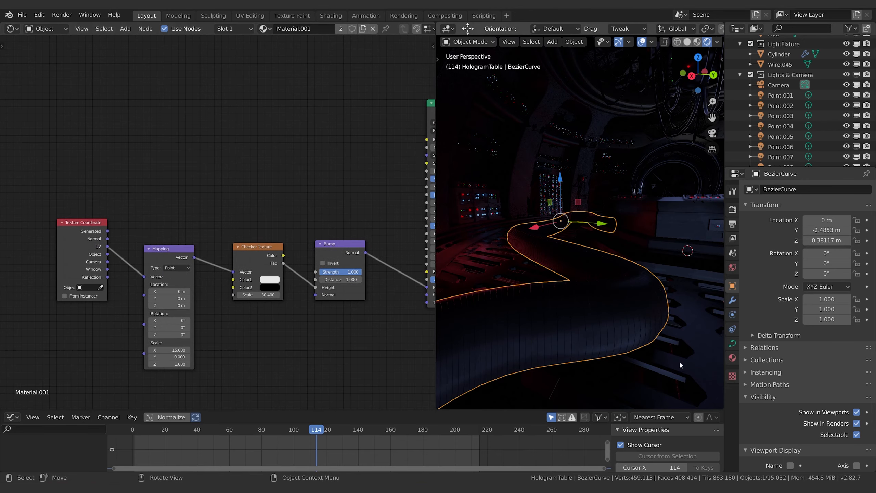
pyautogui.moveTo(293, 351); pyautogui.dragTo(315, 346, button='middle')
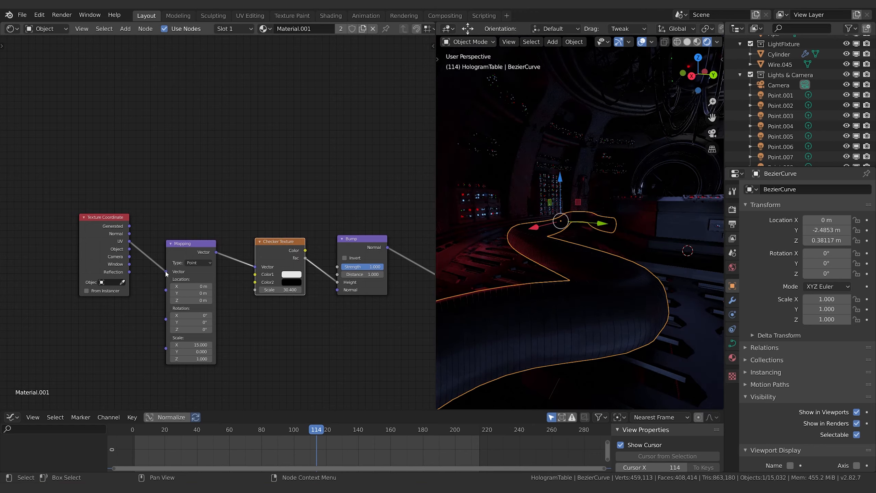
pyautogui.moveTo(166, 271); pyautogui.dragTo(135, 269)
pyautogui.moveTo(115, 227); pyautogui.dragTo(59, 257)
pyautogui.moveTo(183, 257); pyautogui.dragTo(92, 260)
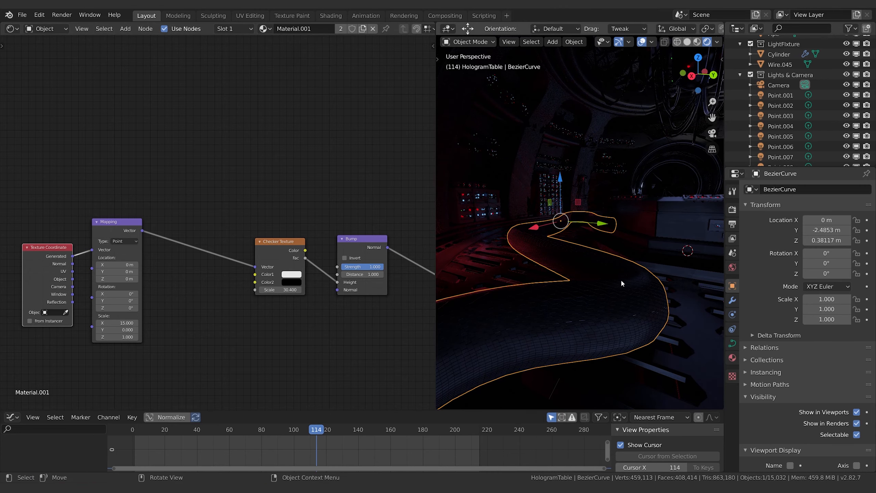
# Step: Reconnect the Texture Coordinate's UV output to the Mapping node's Vector input and move the Mapping node closer to the Checker Texture
pyautogui.moveTo(276, 291); pyautogui.dragTo(243, 298, button='middle')
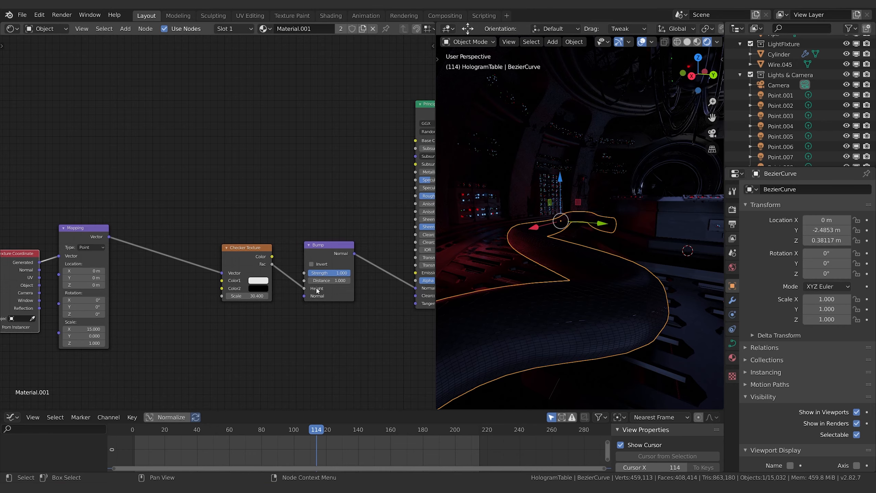
pyautogui.moveTo(368, 321); pyautogui.dragTo(313, 323, button='middle')
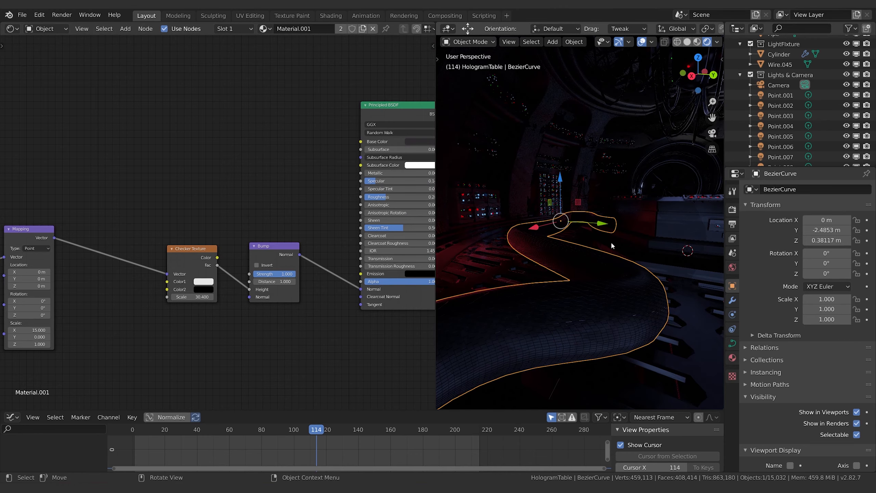
pyautogui.moveTo(163, 351); pyautogui.dragTo(236, 342, button='middle')
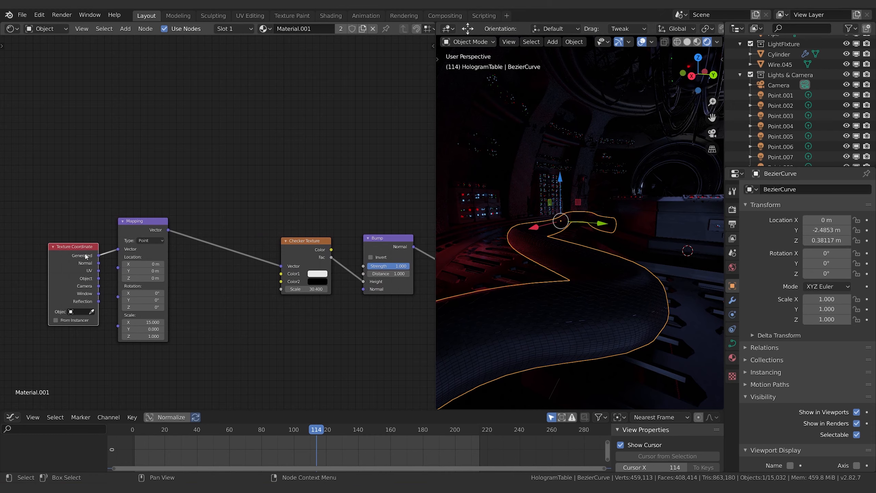
pyautogui.moveTo(99, 270); pyautogui.dragTo(118, 248)
pyautogui.moveTo(162, 222); pyautogui.dragTo(200, 217)
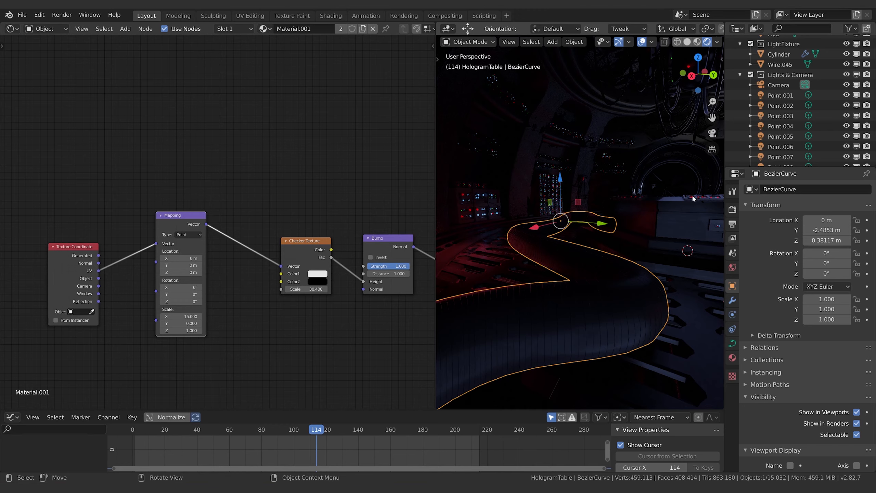
# Step: Try an X scale of 0 on the Mapping node
pyautogui.click(281, 385)
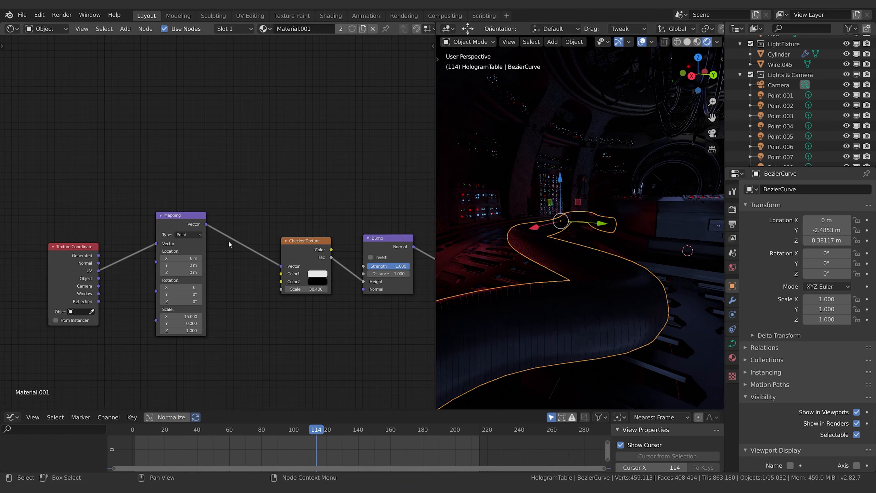
pyautogui.click(183, 316)
pyautogui.write('0')
pyautogui.press('Return')
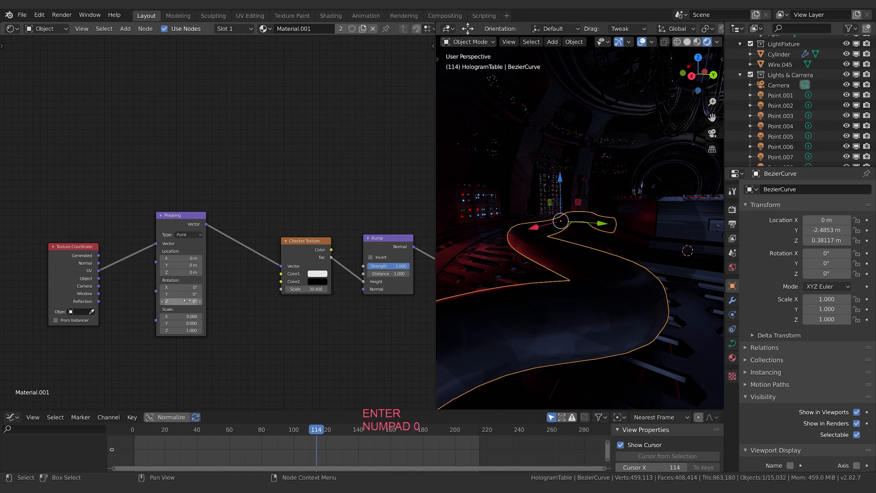
# Step: Set the Mapping node's X and Y scale to 1
pyautogui.click(182, 317)
pyautogui.write('1')
pyautogui.press('Return')
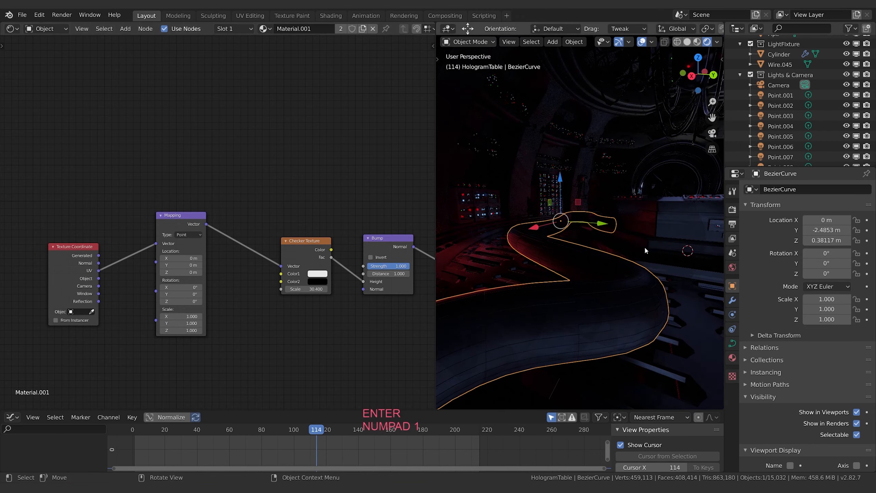
# Step: Set the Mapping node's X scale to 15
pyautogui.click(191, 315)
pyautogui.write('15')
pyautogui.press('Return')
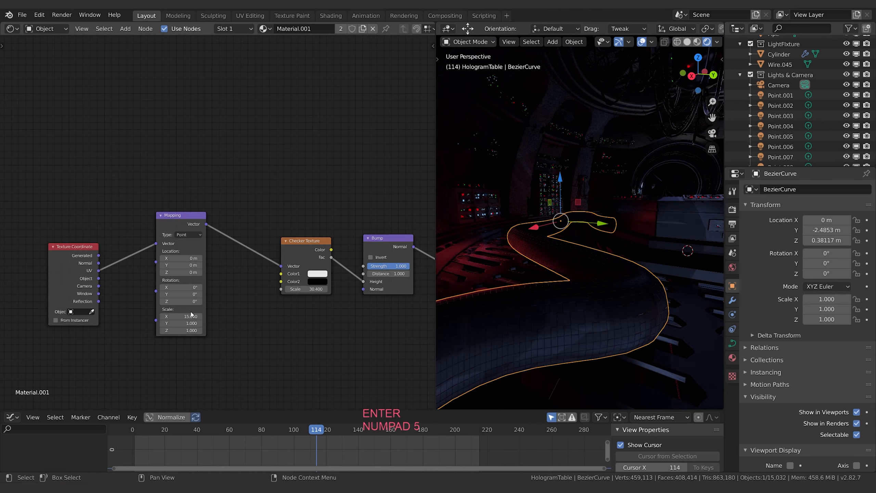
# Step: Set the Mapping node's Y scale to 0
pyautogui.click(181, 323)
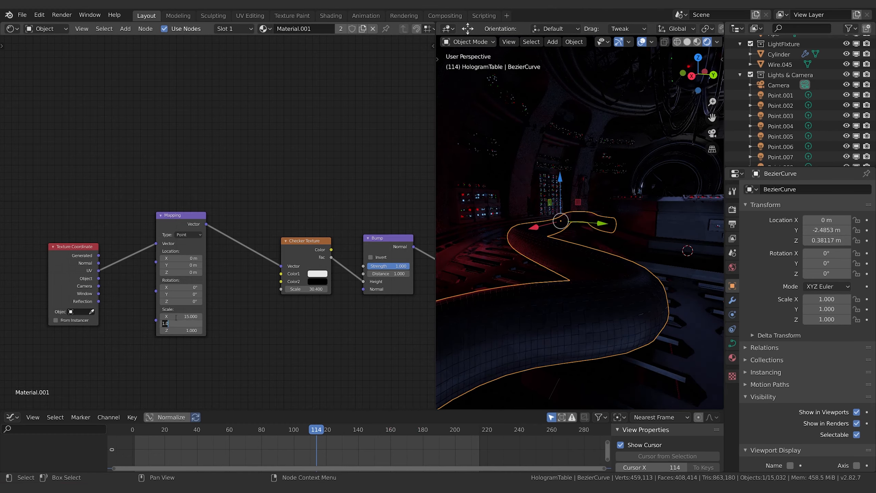
pyautogui.write('0')
pyautogui.press('Return')
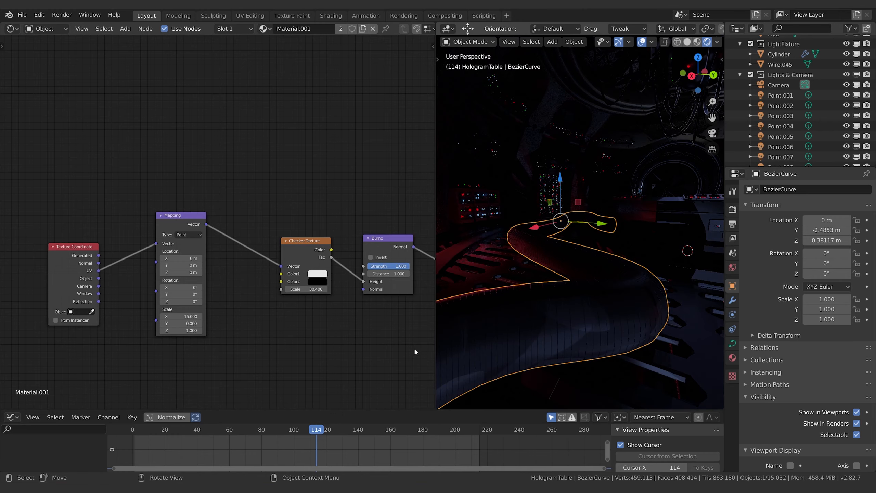
# Step: Hide the viewport overlays and widen the 3D viewport over most of the node editor
pyautogui.scroll(-2, 616, 311)
pyautogui.keyDown('shift'); pyautogui.moveTo(645, 277); pyautogui.dragTo(605, 308, button='middle'); pyautogui.keyUp('shift')
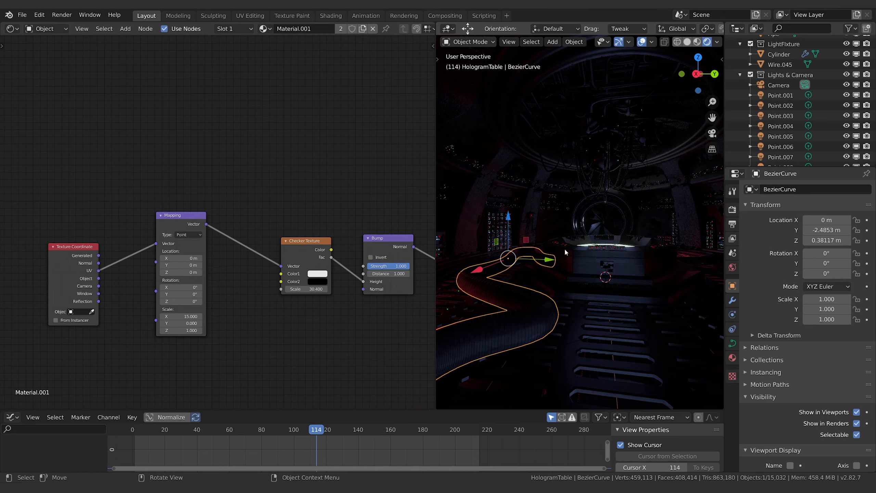
pyautogui.click(640, 45)
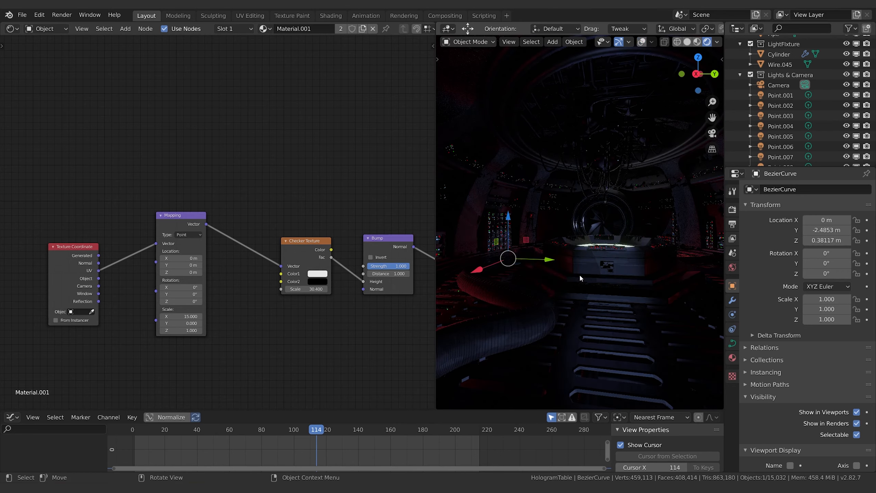
pyautogui.moveTo(579, 276); pyautogui.dragTo(584, 271, button='middle')
pyautogui.keyDown('shift'); pyautogui.moveTo(584, 271); pyautogui.dragTo(578, 268, button='middle'); pyautogui.keyUp('shift')
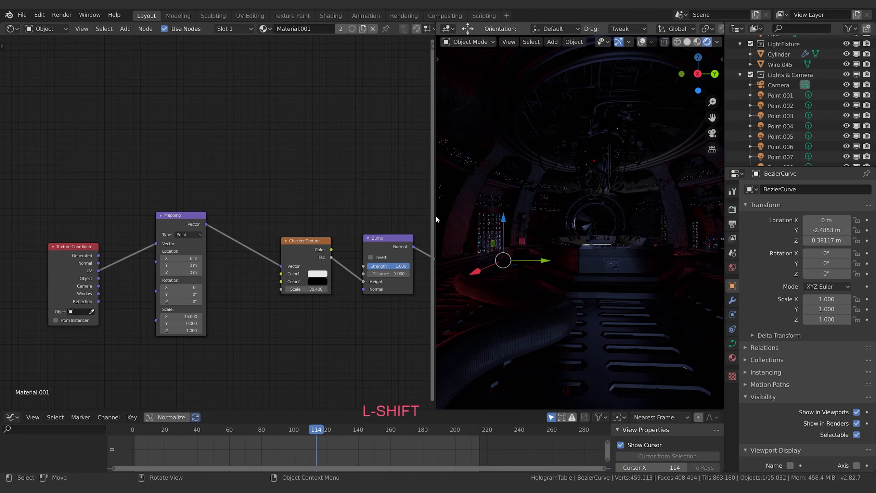
pyautogui.moveTo(436, 215); pyautogui.dragTo(200, 215)
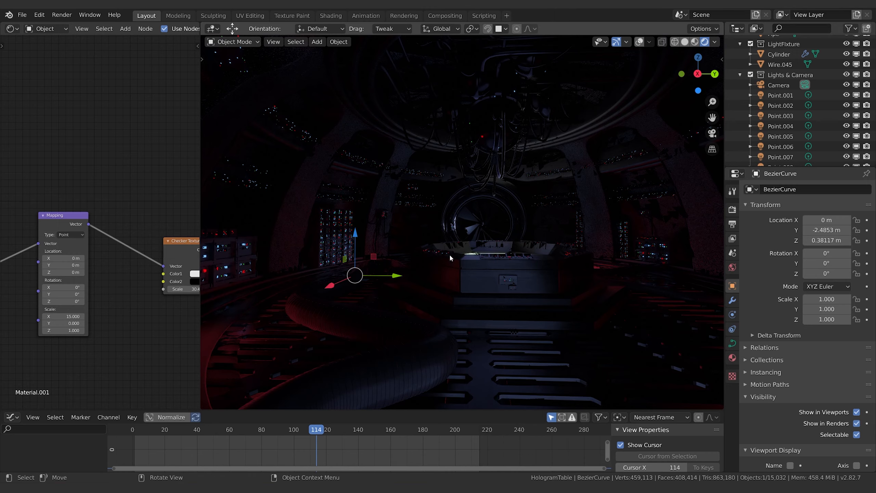
# Step: Set the 3D view's clip start to 0.001 m and hide the view settings again
pyautogui.click(720, 61)
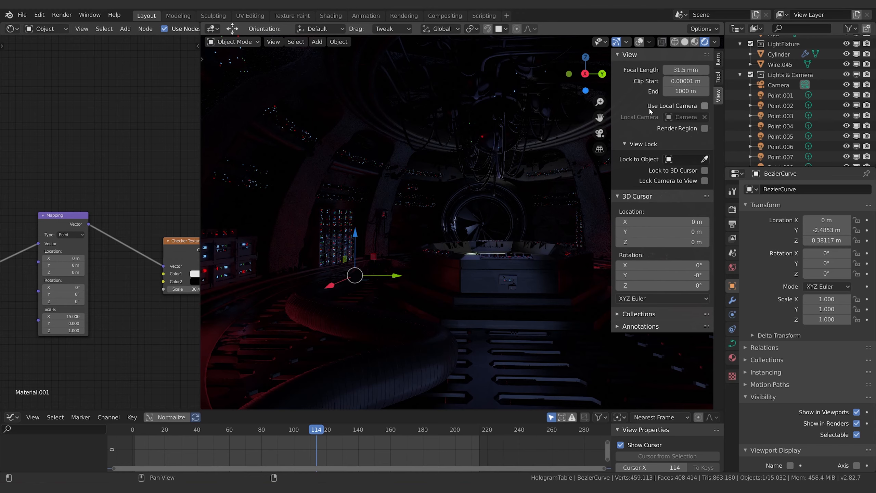
pyautogui.click(688, 81)
pyautogui.write('.001')
pyautogui.press('Return')
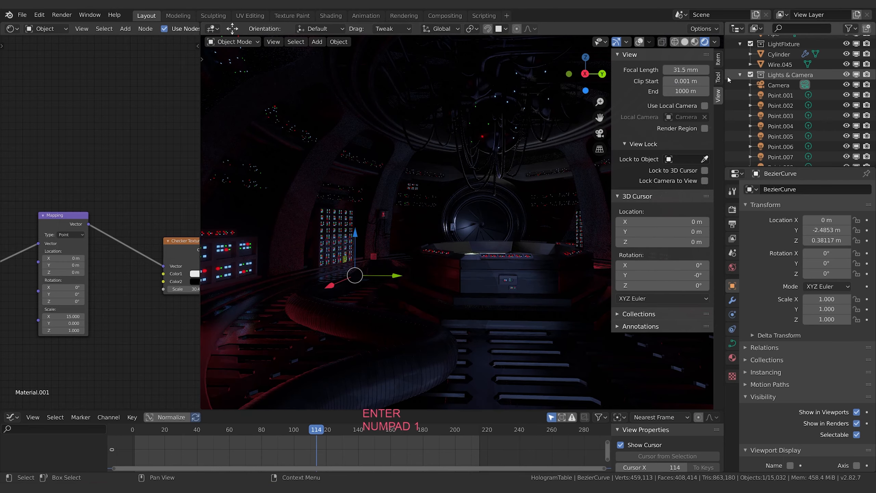
pyautogui.moveTo(611, 160); pyautogui.dragTo(733, 157)
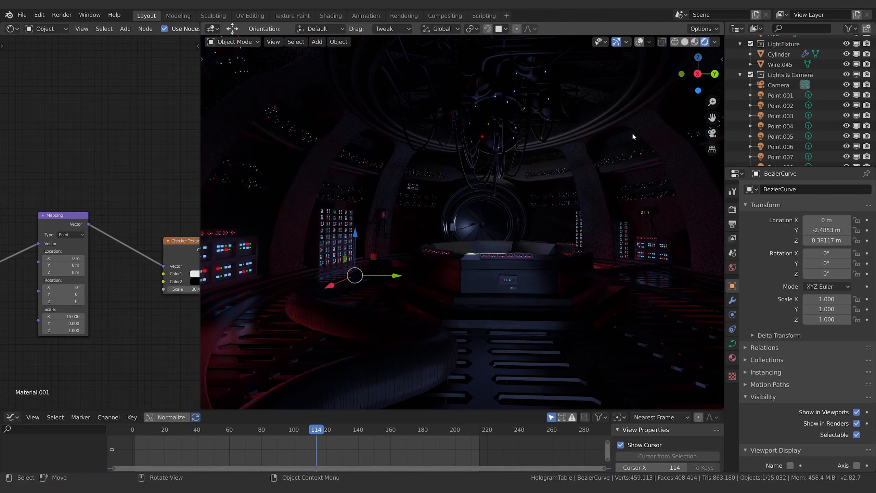
# Step: Switch the 3D viewport to solid shading and move the timeline to frame 148
pyautogui.click(685, 41)
pyautogui.moveTo(601, 208); pyautogui.dragTo(535, 247, button='middle')
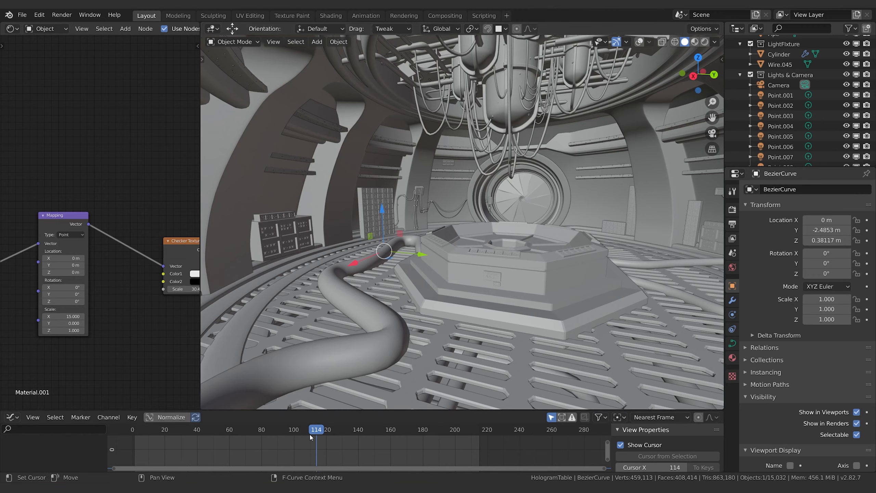
pyautogui.moveTo(317, 431); pyautogui.dragTo(371, 432)
# Step: Scale the miniature Holo Room dome on the table up uniformly, to a scale of about 0.172
pyautogui.click(511, 229)
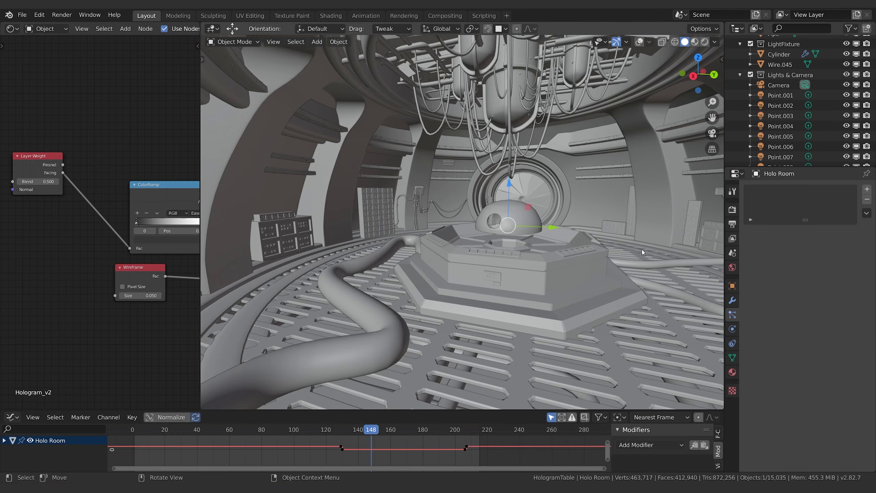
pyautogui.press('s')
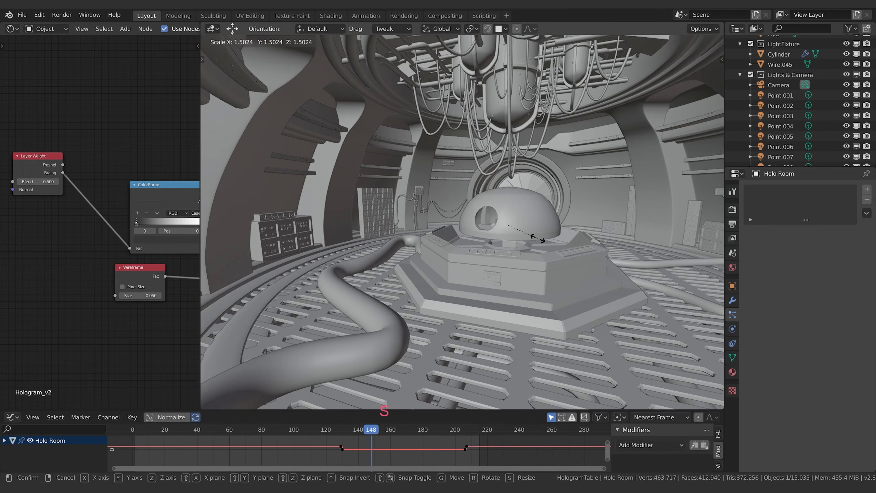
pyautogui.click(543, 245)
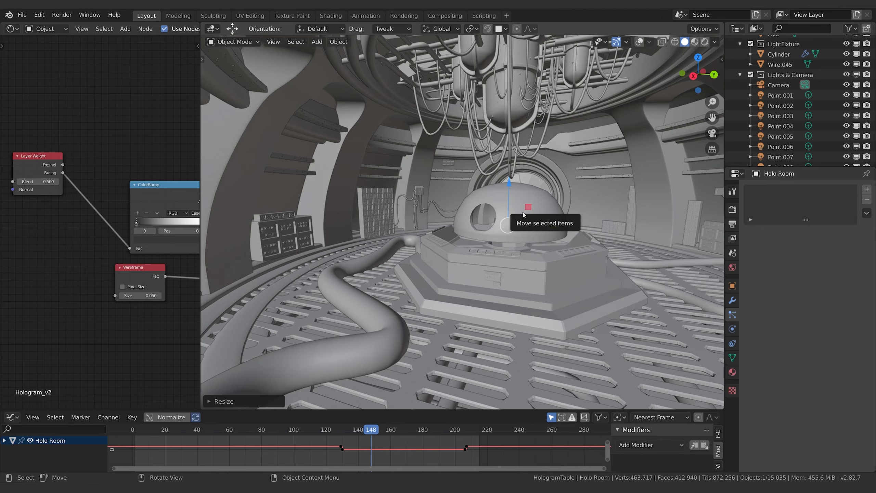
# Step: Examine the enlarged Holo Room dome above the table from several angles and check its object transform values
pyautogui.moveTo(395, 250); pyautogui.dragTo(517, 258, button='middle')
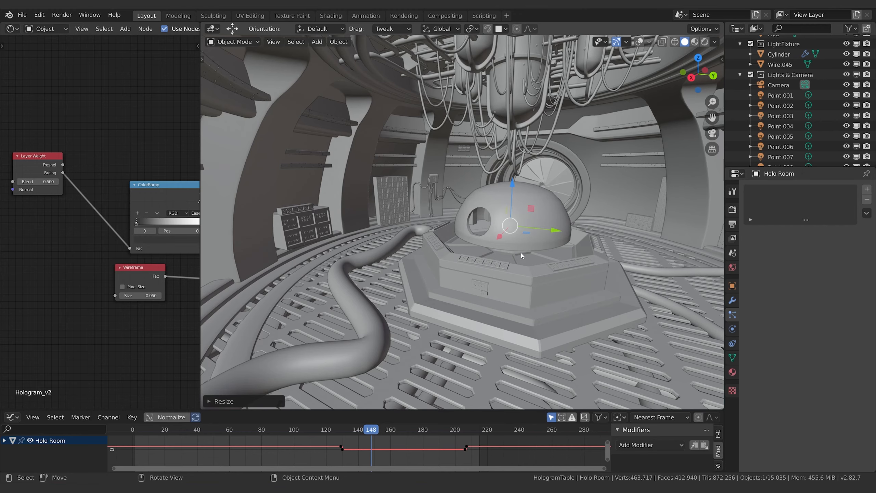
pyautogui.moveTo(529, 257); pyautogui.dragTo(547, 246, button='middle')
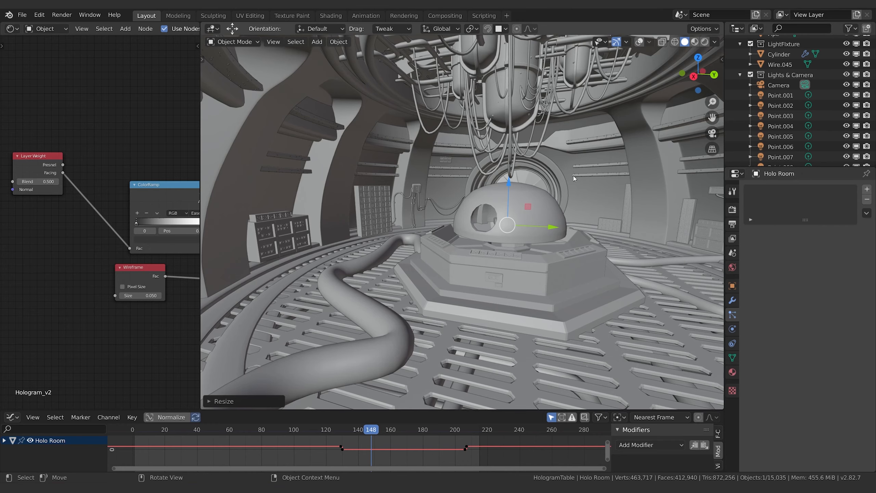
pyautogui.moveTo(578, 196); pyautogui.dragTo(579, 225, button='middle')
pyautogui.click(733, 286)
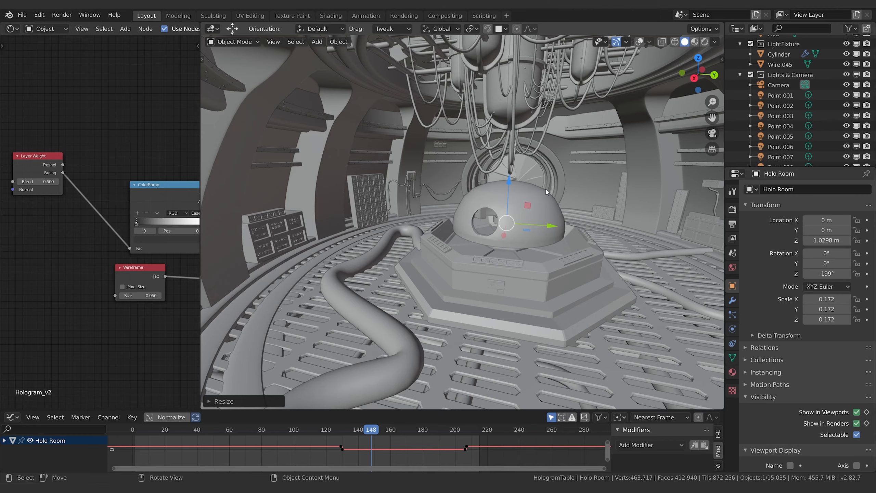
pyautogui.moveTo(564, 203); pyautogui.dragTo(578, 222, button='middle')
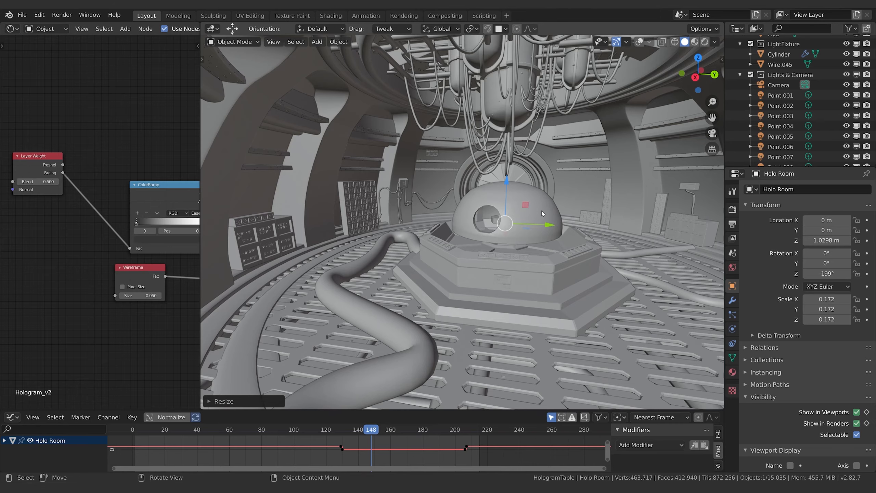
pyautogui.moveTo(541, 216); pyautogui.dragTo(552, 256, button='middle')
# Step: Show the viewport overlays again and snap the 3D cursor to the selected Holo Room dome
pyautogui.scroll(2, 559, 239)
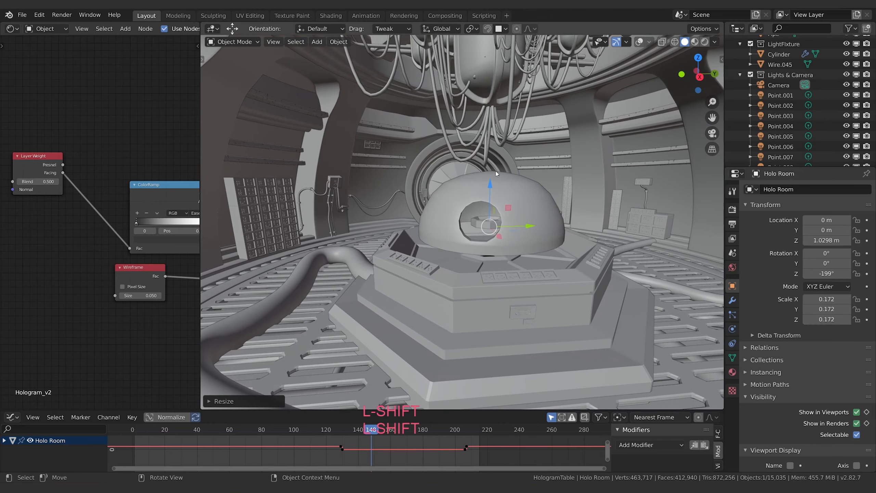
pyautogui.click(638, 41)
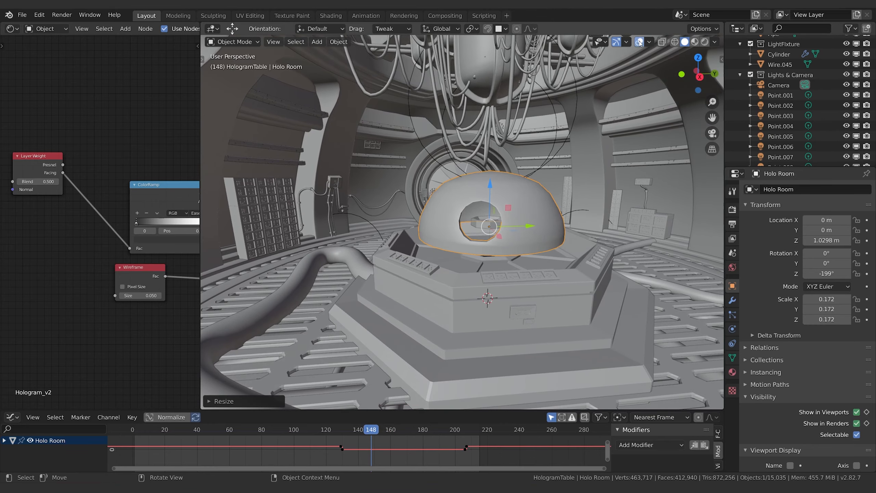
pyautogui.moveTo(573, 246); pyautogui.dragTo(549, 276, button='middle')
pyautogui.press('F3')
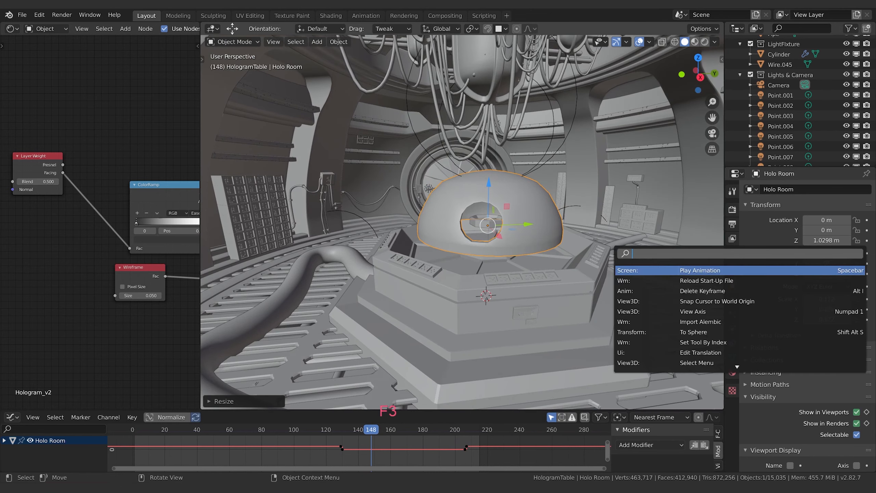
pyautogui.write('c')
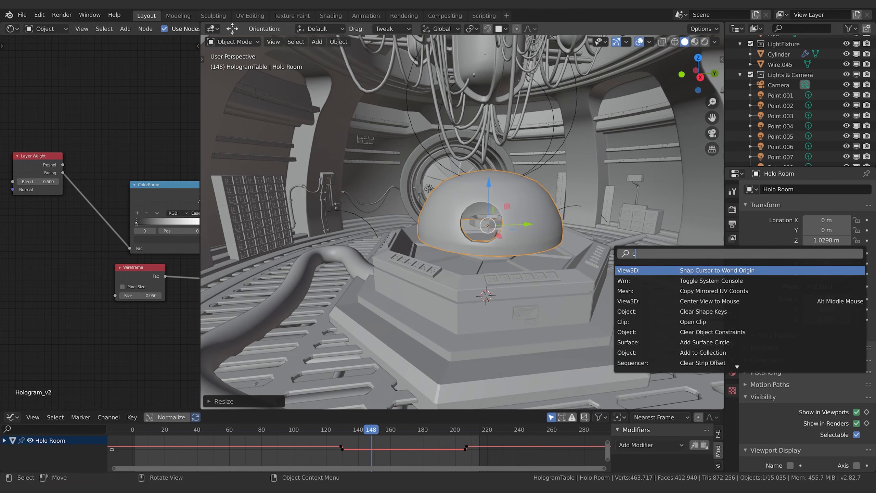
pyautogui.write('ursor to se')
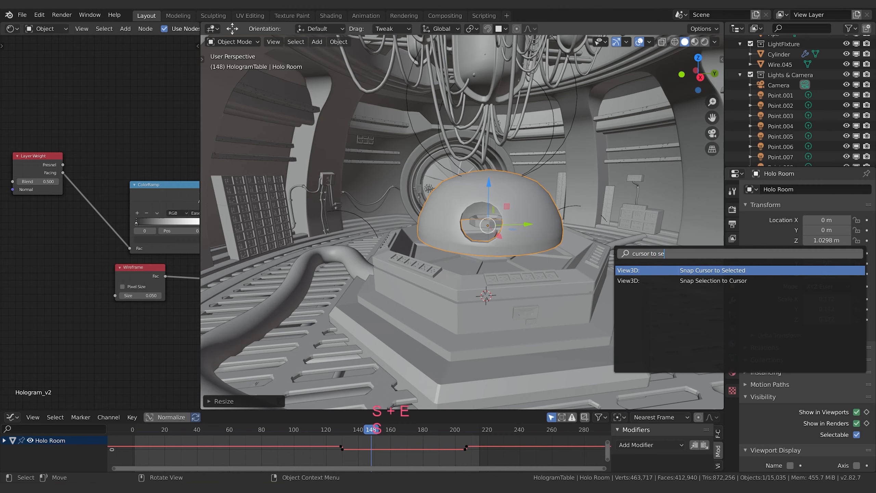
pyautogui.press('Return')
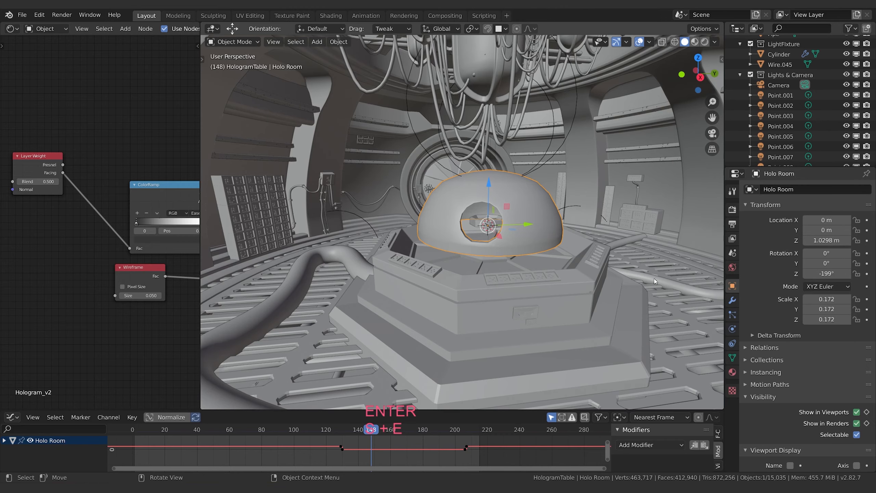
# Step: Add an armature at the 3D cursor inside the dome and locate it in the HologramTable collection
pyautogui.hotkey('shift', 'a')
pyautogui.click(575, 247)
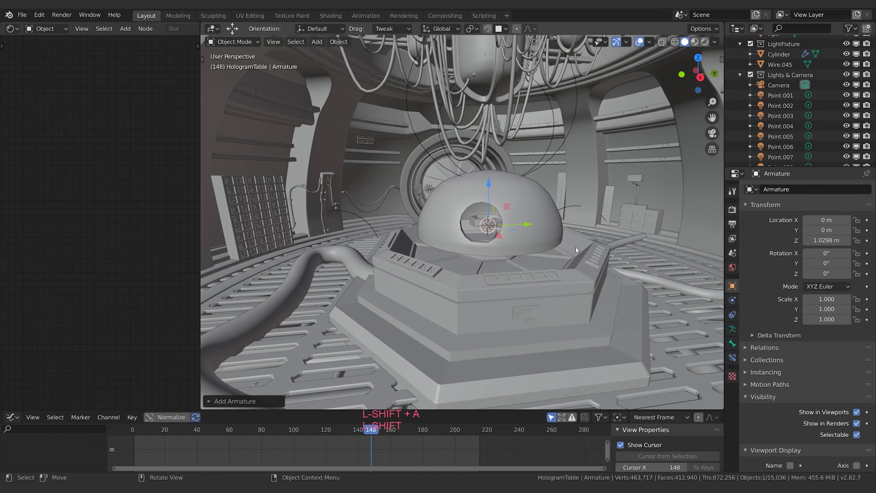
pyautogui.scroll(-5, 799, 98)
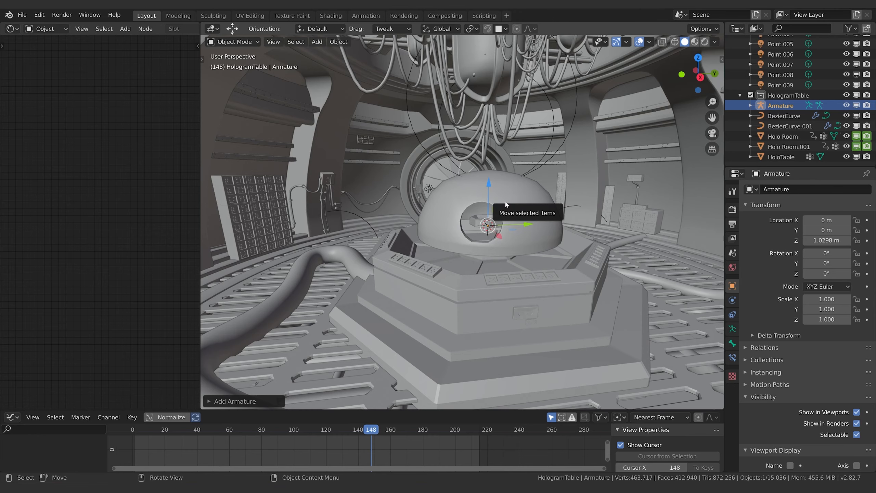
# Step: Check the scene's unit scale and the new armature's bone properties
pyautogui.click(732, 253)
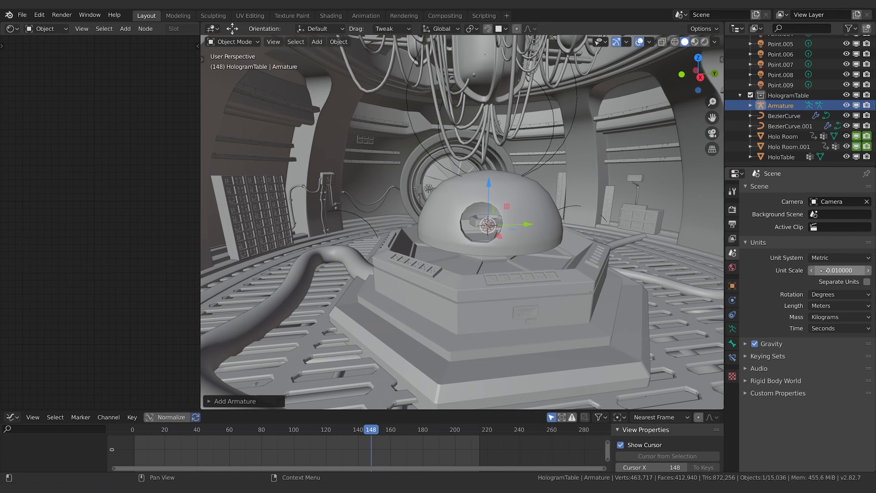
pyautogui.click(733, 343)
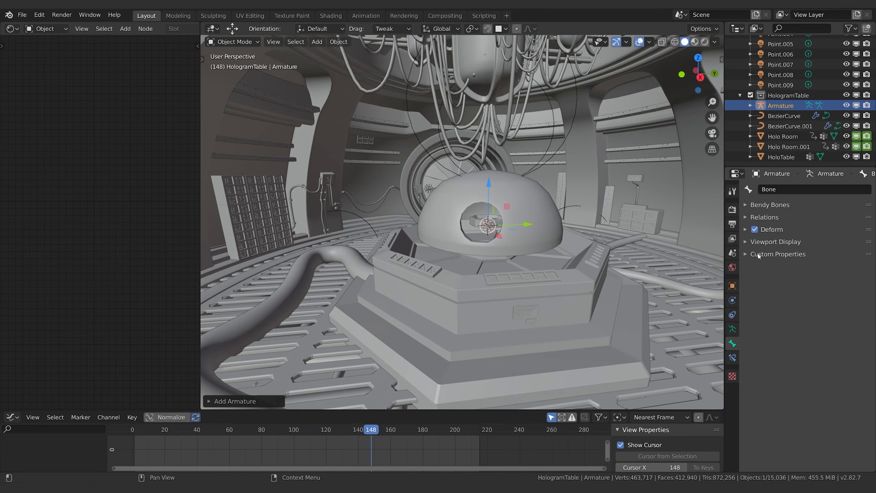
pyautogui.click(760, 205)
pyautogui.click(760, 206)
pyautogui.click(761, 205)
pyautogui.click(761, 205)
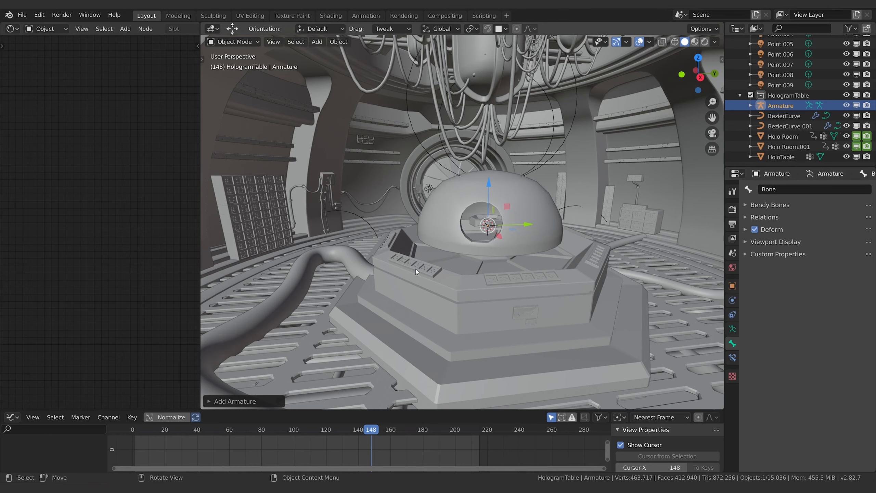
pyautogui.click(761, 108)
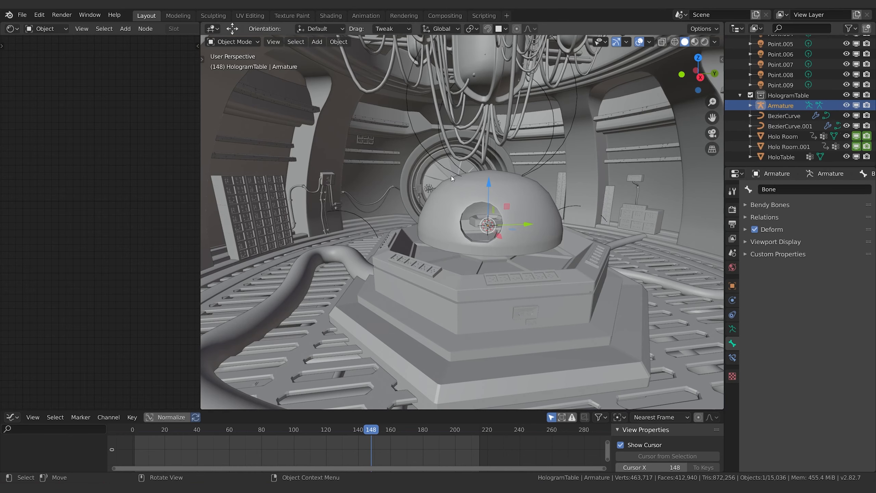
# Step: Enter Edit Mode on the armature and set the bone's tail Z to 1 m
pyautogui.press('Tab')
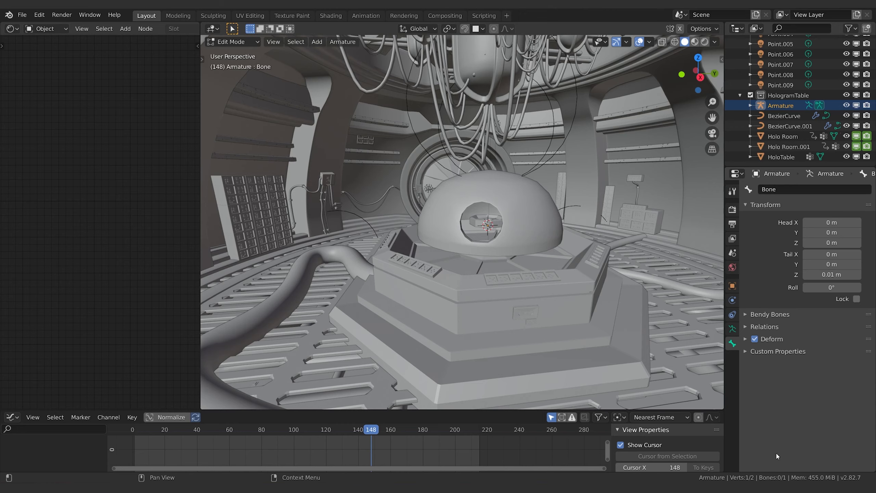
pyautogui.click(836, 276)
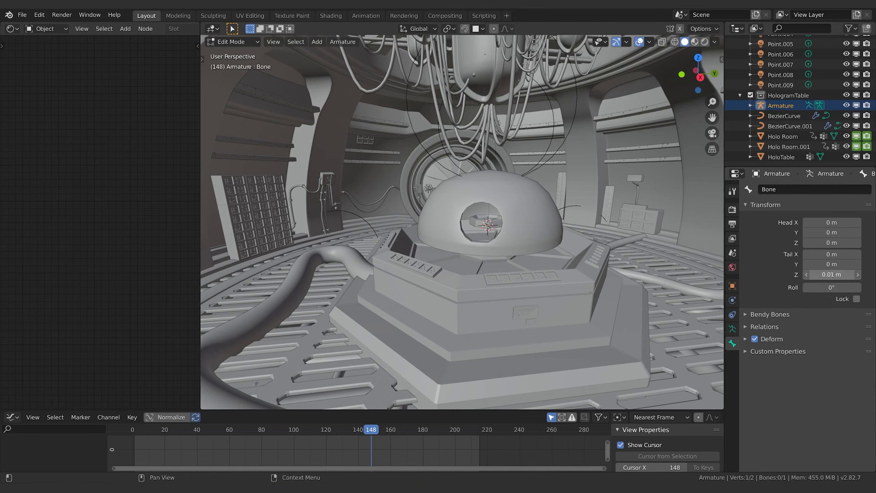
pyautogui.write('1')
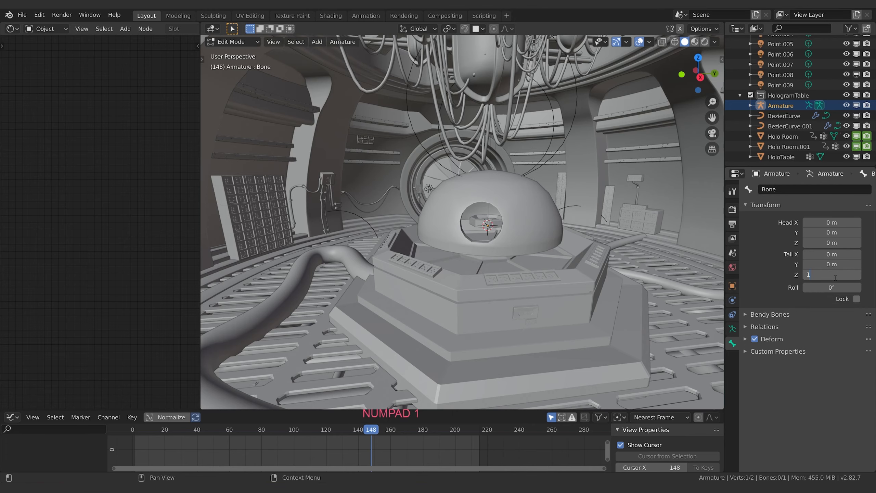
pyautogui.press('Return')
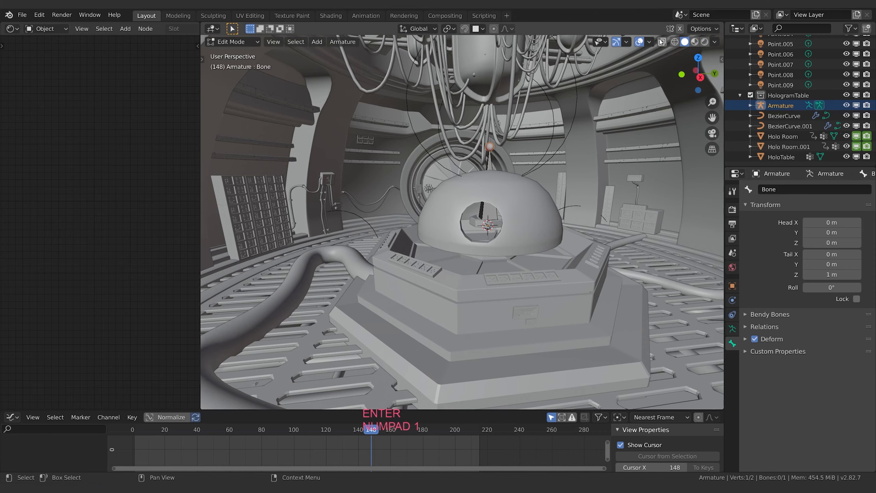
# Step: Turn on X-ray display to see the whole bone through the dome
pyautogui.click(661, 42)
pyautogui.moveTo(528, 218); pyautogui.dragTo(512, 182, button='middle')
pyautogui.moveTo(614, 204); pyautogui.dragTo(614, 214, button='middle')
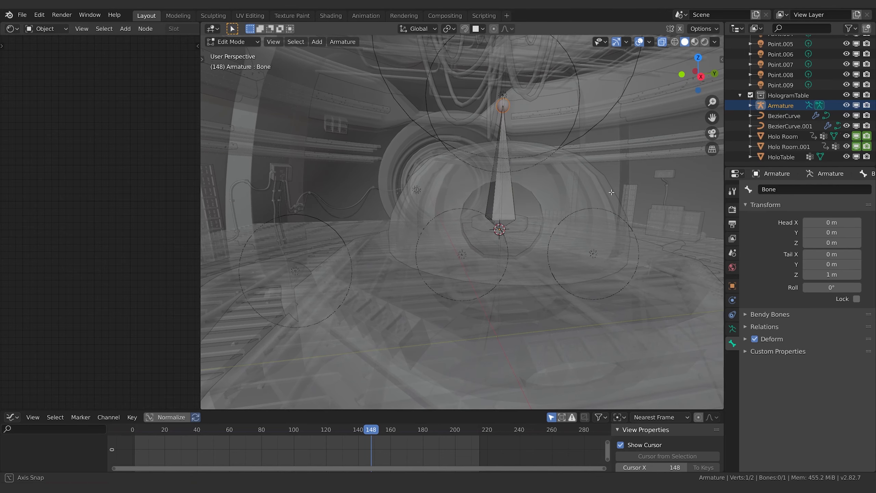
# Step: Rename the armature HoloRoomRig and turn off X-ray display
pyautogui.doubleClick(787, 105)
pyautogui.write('HoloRoomRig')
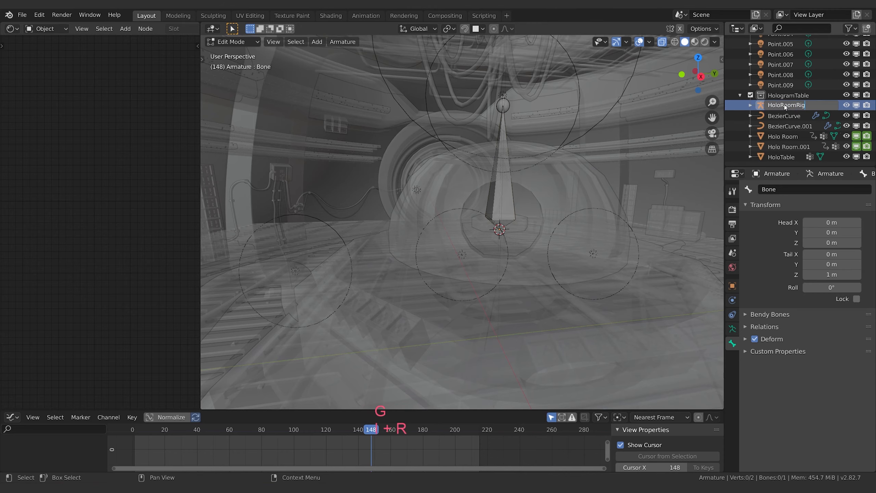
pyautogui.press('Return')
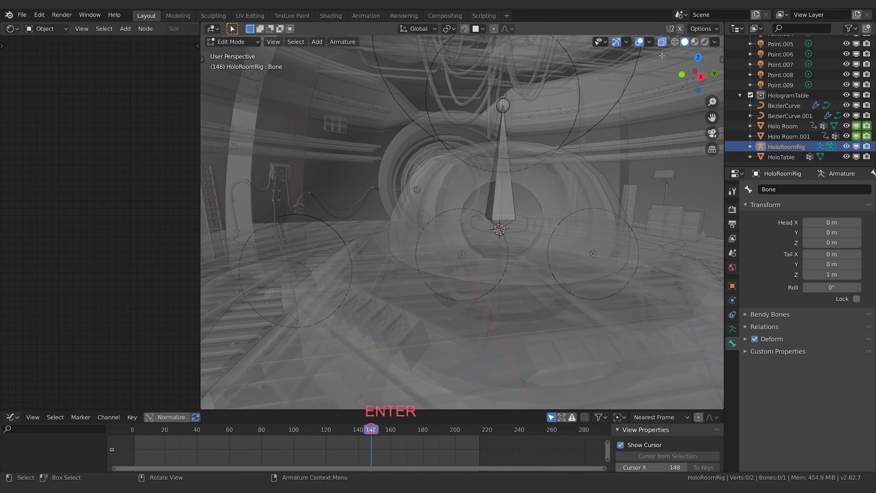
pyautogui.click(661, 41)
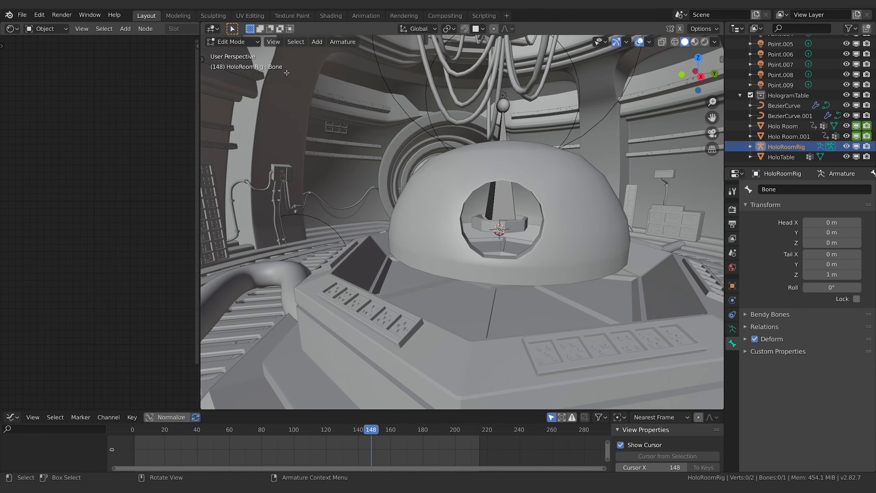
# Step: Parent the Holo Room dome and Holo Holotable to HoloRoomRig using Armature Deform with Automatic Weights
pyautogui.press('Tab')
pyautogui.click(592, 203)
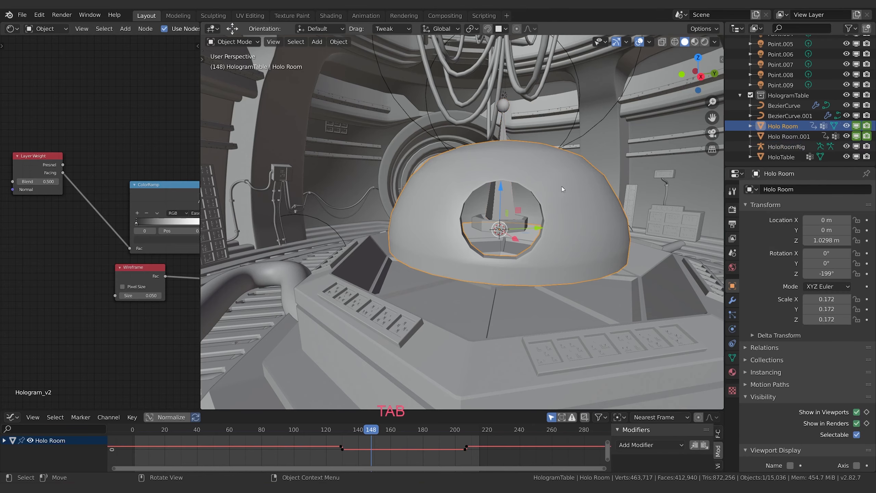
pyautogui.keyDown('shift'); pyautogui.click(478, 224); pyautogui.keyUp('shift')
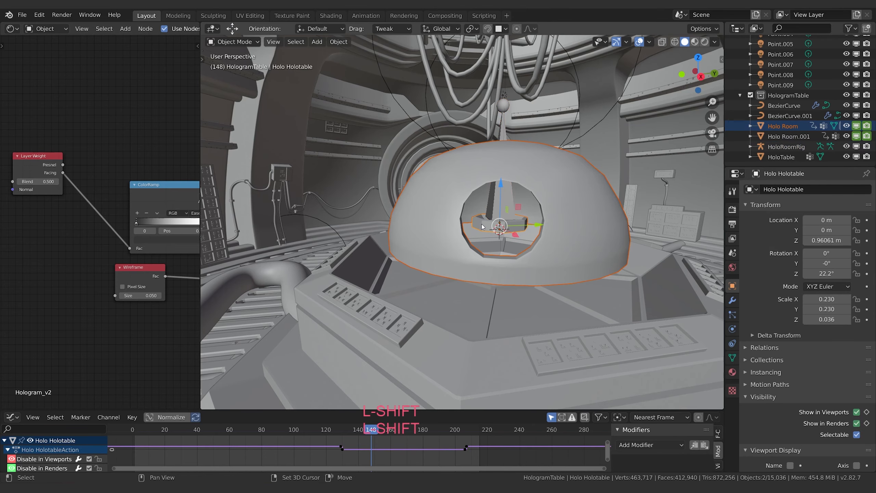
pyautogui.keyDown('shift'); pyautogui.click(512, 200); pyautogui.keyUp('shift')
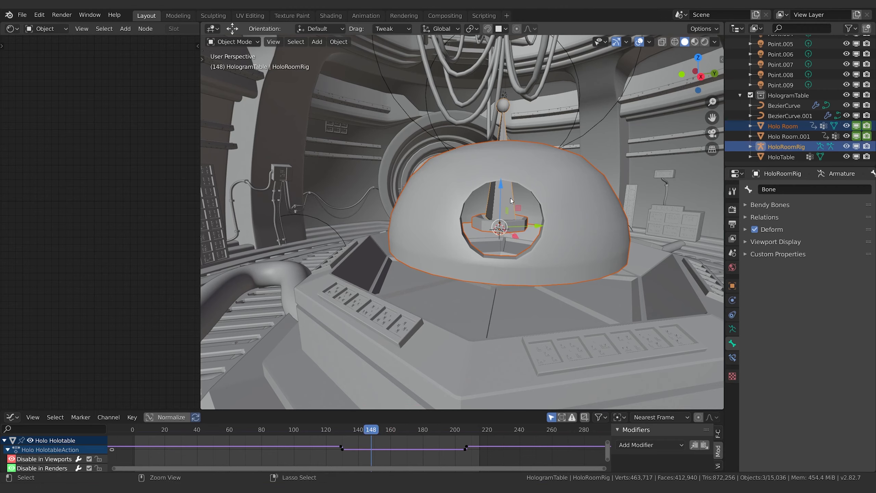
pyautogui.hotkey('ctrl', 'p')
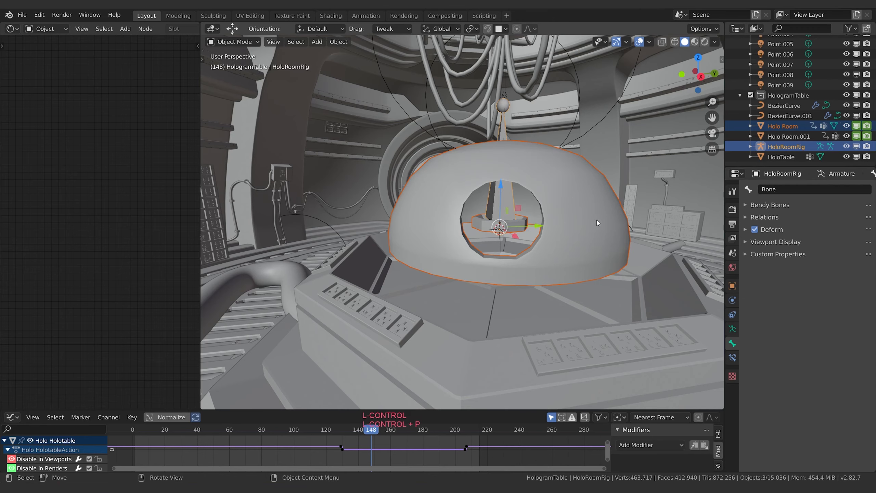
pyautogui.hotkey('ctrl', 'p')
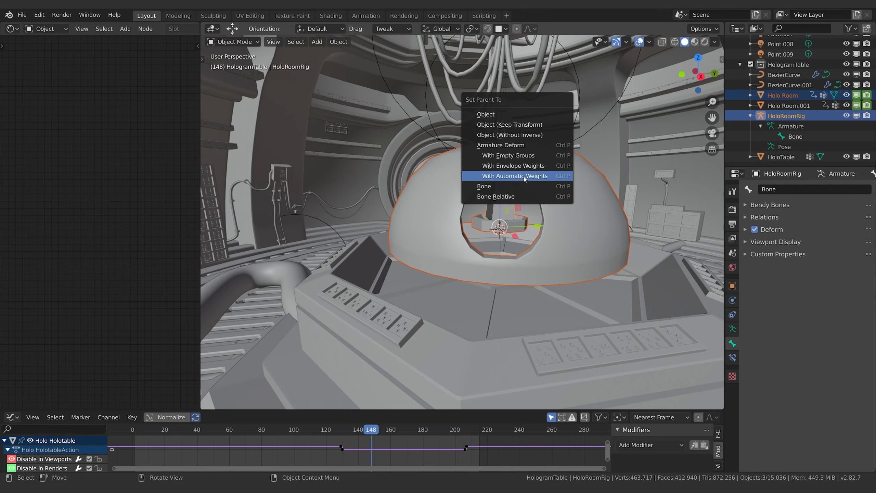
pyautogui.click(523, 176)
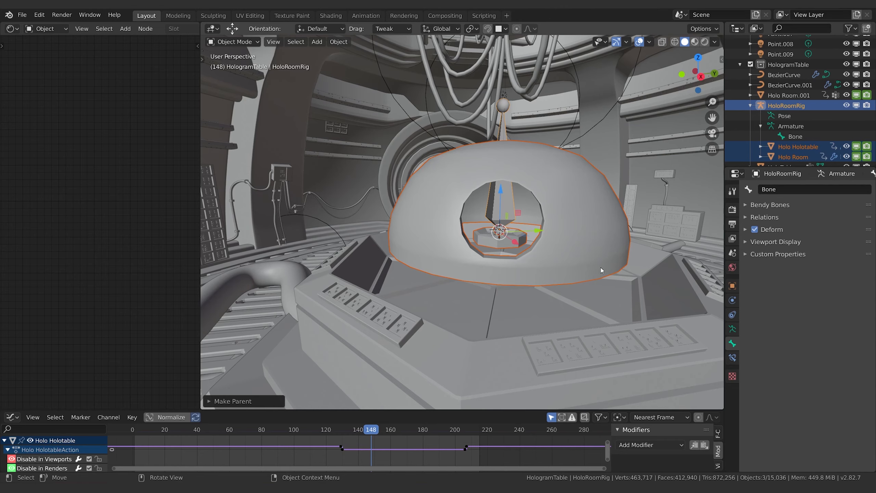
# Step: Inspect the Bone vertex weight of a single dome vertex in Edit Mode
pyautogui.click(607, 241)
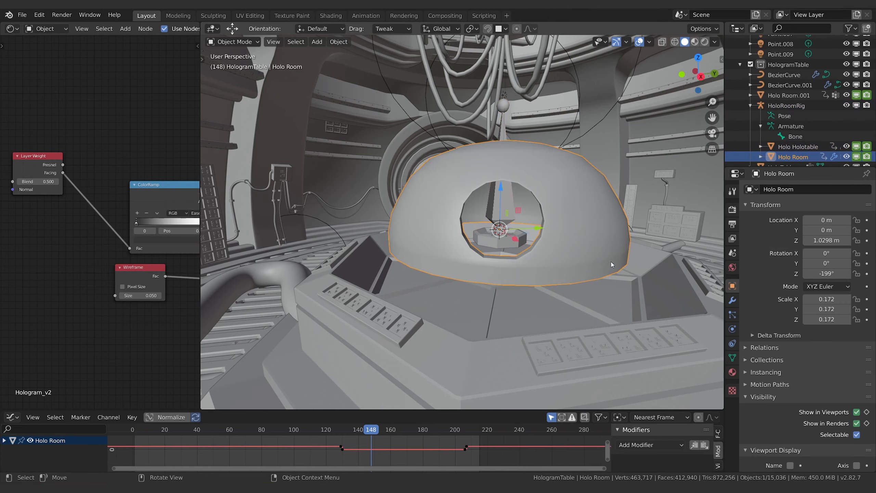
pyautogui.press('Tab')
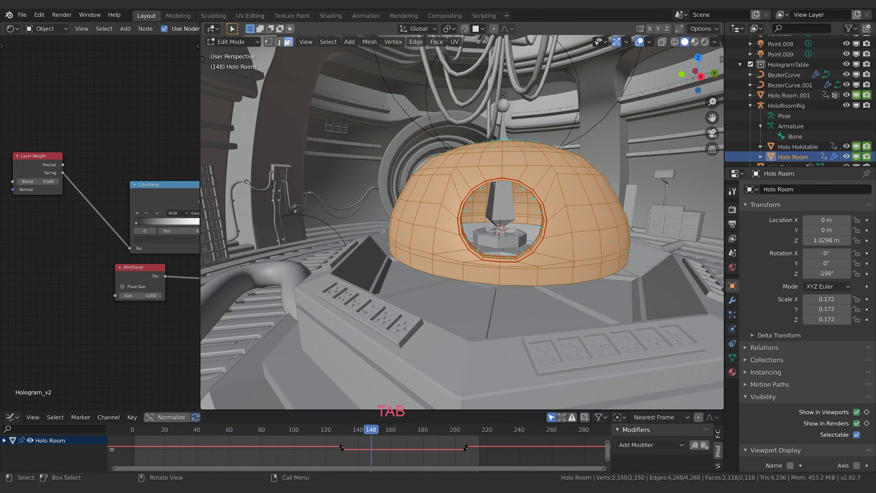
pyautogui.click(268, 42)
pyautogui.click(566, 206)
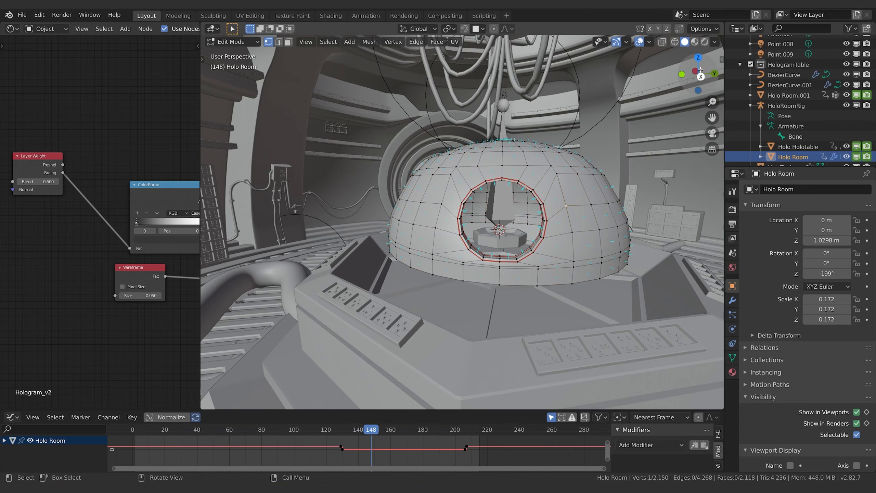
pyautogui.press('n')
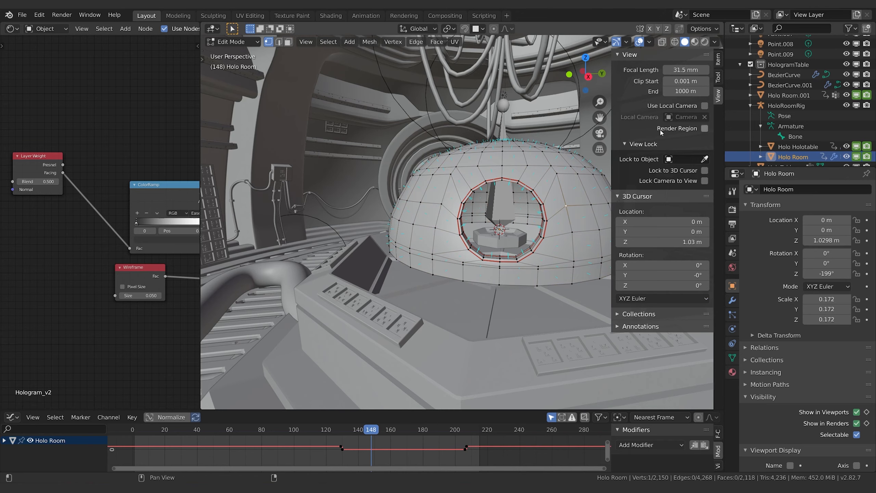
pyautogui.click(718, 59)
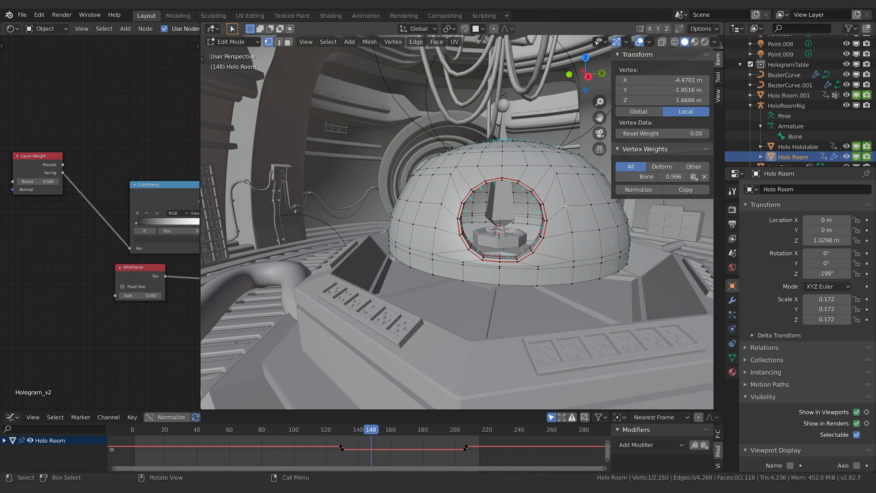
# Step: View the dome's weight distribution in Weight Paint mode and return to Edit Mode
pyautogui.click(234, 42)
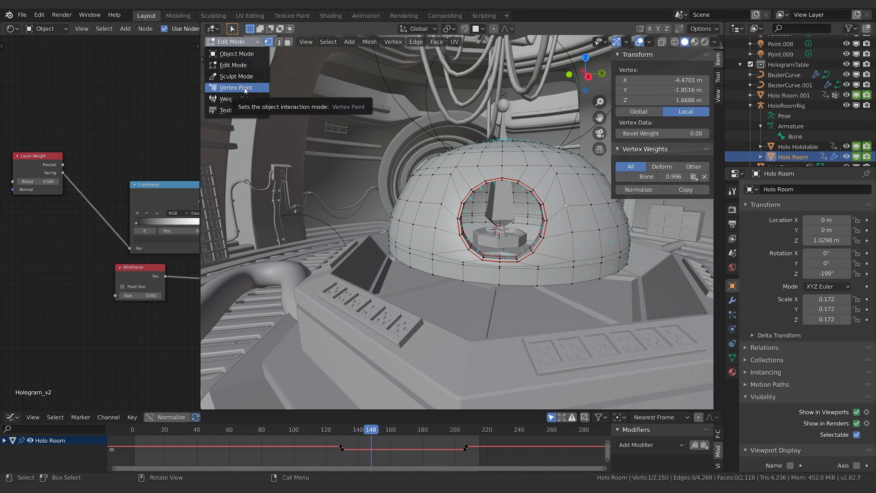
pyautogui.click(245, 89)
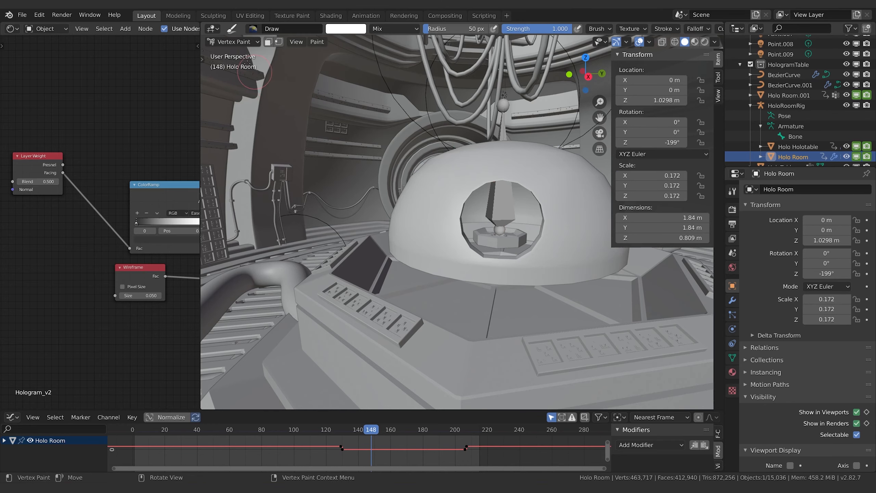
pyautogui.click(235, 42)
pyautogui.click(244, 99)
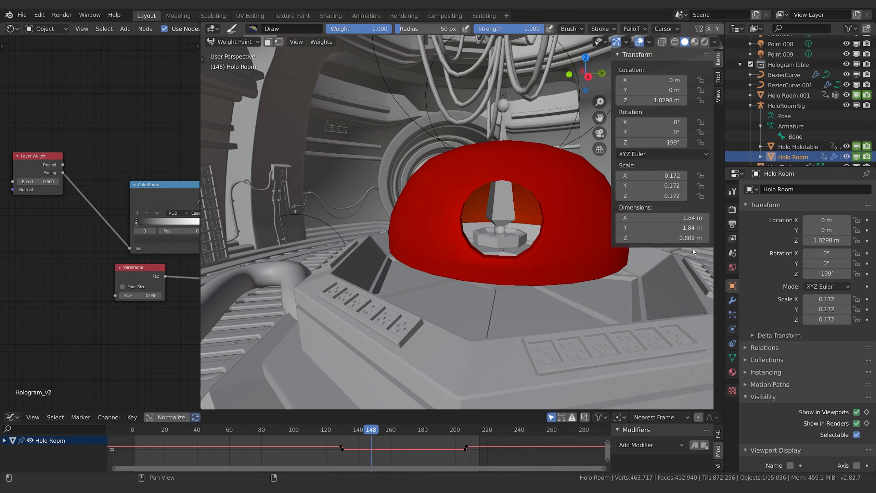
pyautogui.press('Tab')
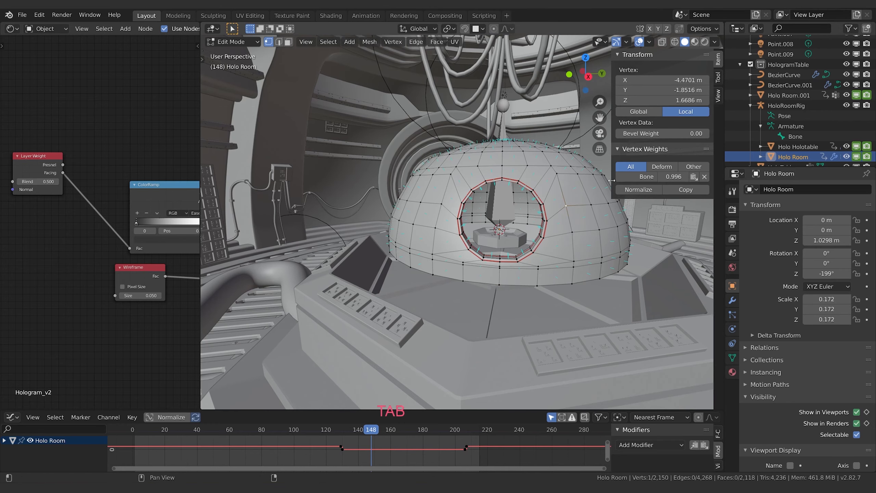
# Step: Lower the Bone weight of a vertex beside the dome's opening to 0.206 and view it in Weight Paint mode
pyautogui.click(572, 207)
pyautogui.moveTo(571, 206); pyautogui.dragTo(590, 250, button='middle')
pyautogui.click(534, 235)
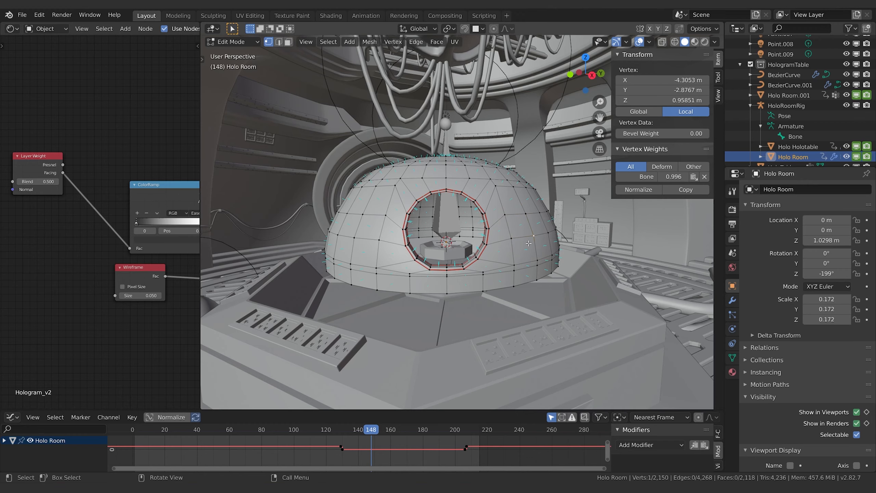
pyautogui.click(505, 214)
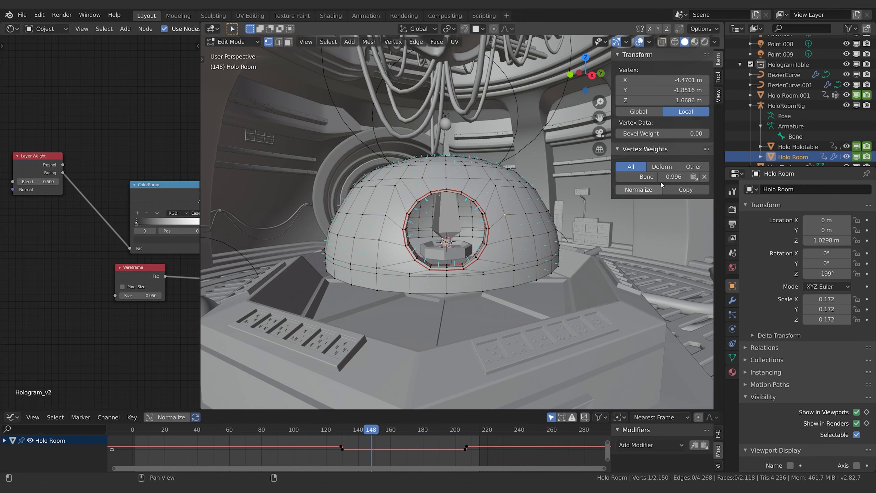
pyautogui.moveTo(673, 176); pyautogui.dragTo(677, 176)
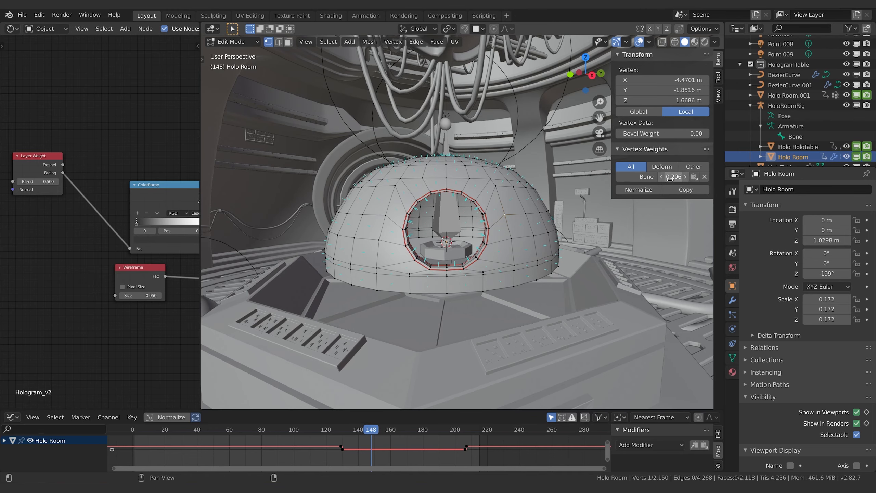
pyautogui.click(510, 239)
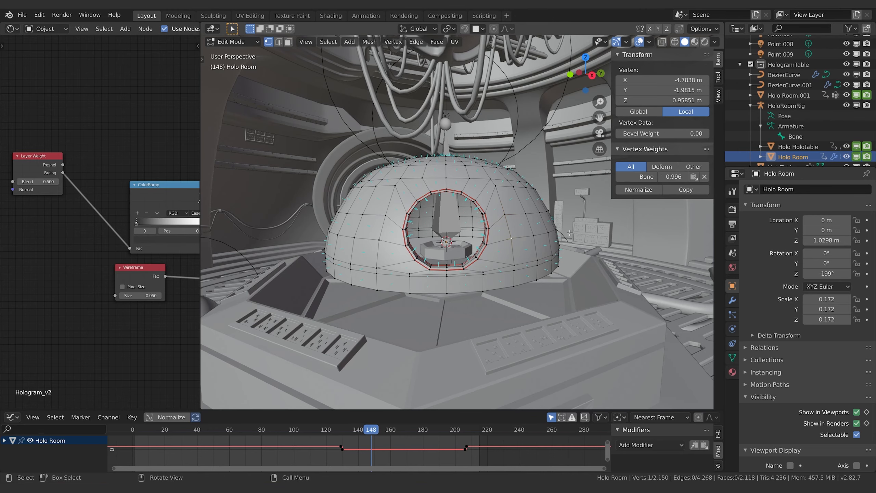
pyautogui.click(439, 228)
pyautogui.press('Tab')
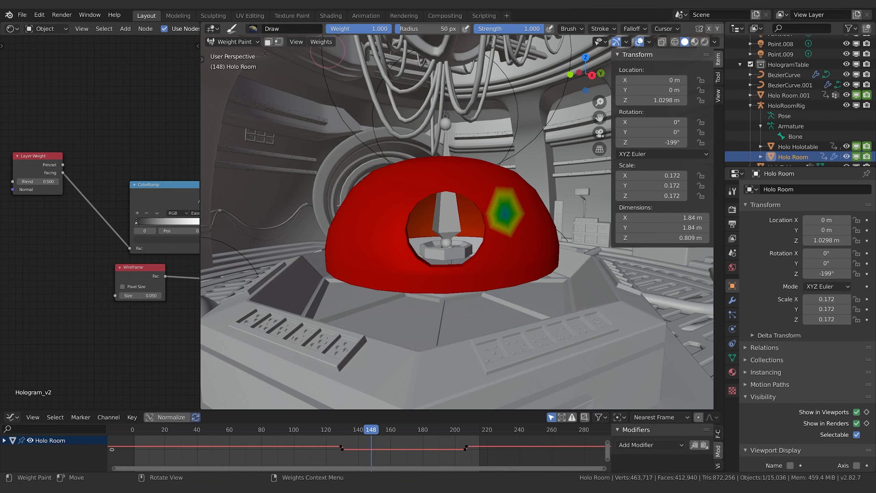
# Step: Set the weight brush strength to 0.256 and enable vertex selection masking with all dome vertices selected
pyautogui.click(718, 77)
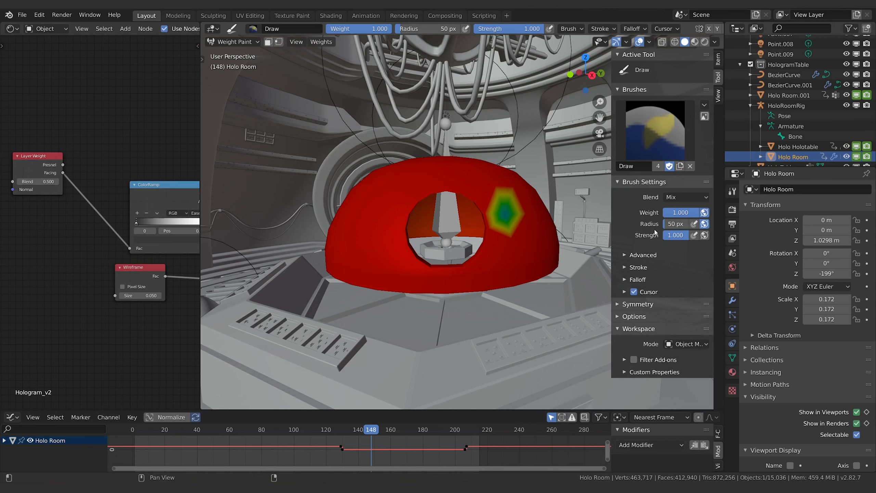
pyautogui.moveTo(688, 236); pyautogui.dragTo(670, 235)
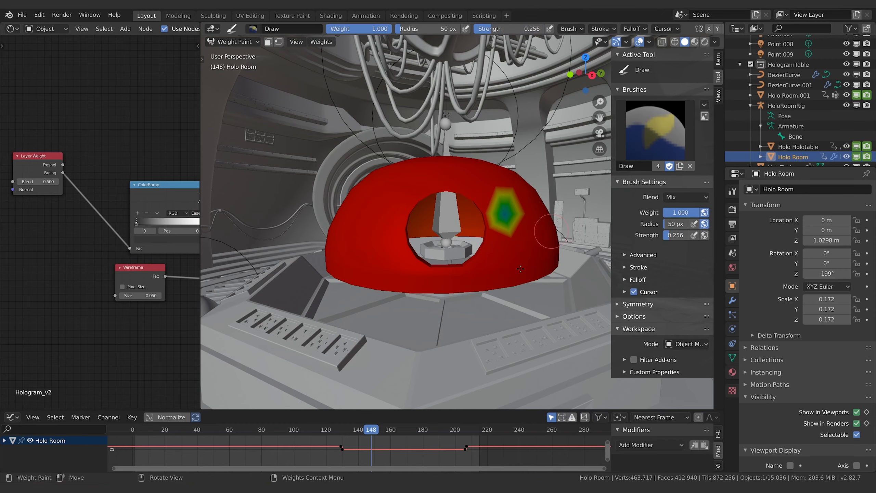
pyautogui.click(279, 42)
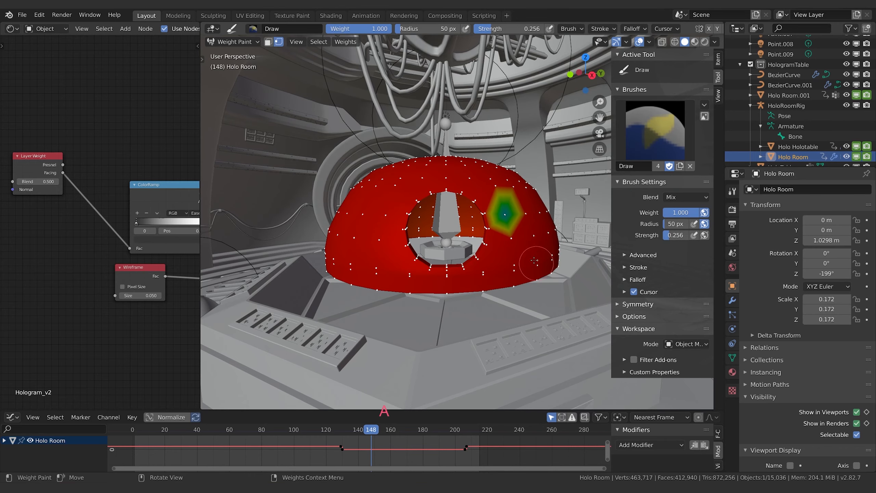
pyautogui.press('a')
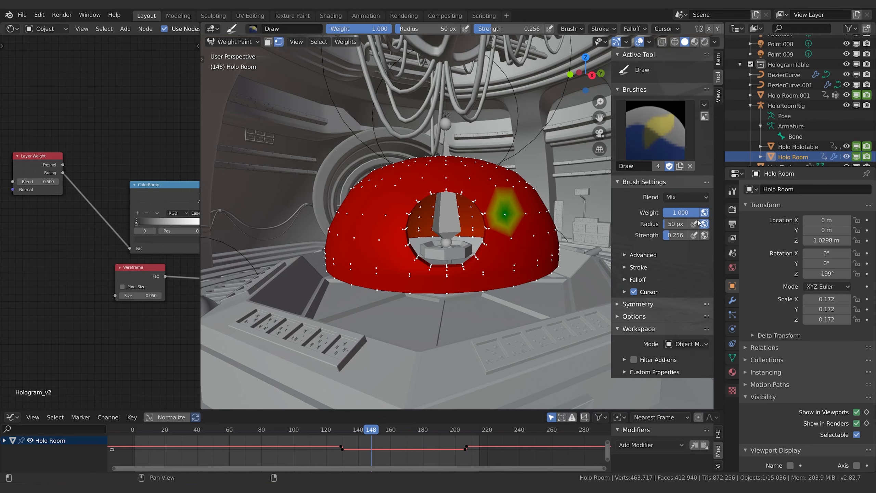
# Step: Raise the brush strength to 1 and paint reduced weights along the dome's lower front, finishing with weight 0 beside the opening
pyautogui.moveTo(671, 235)
pyautogui.mouseDown()
pyautogui.moveTo(691, 236)
pyautogui.moveTo(679, 211)
pyautogui.moveTo(657, 212)
pyautogui.mouseUp()
pyautogui.moveTo(497, 252)
pyautogui.mouseDown()
pyautogui.moveTo(528, 242)
pyautogui.moveTo(545, 262)
pyautogui.moveTo(428, 279)
pyautogui.moveTo(470, 266)
pyautogui.moveTo(345, 273)
pyautogui.moveTo(465, 286)
pyautogui.moveTo(545, 270)
pyautogui.moveTo(510, 273)
pyautogui.mouseUp()
pyautogui.moveTo(673, 213); pyautogui.dragTo(657, 214)
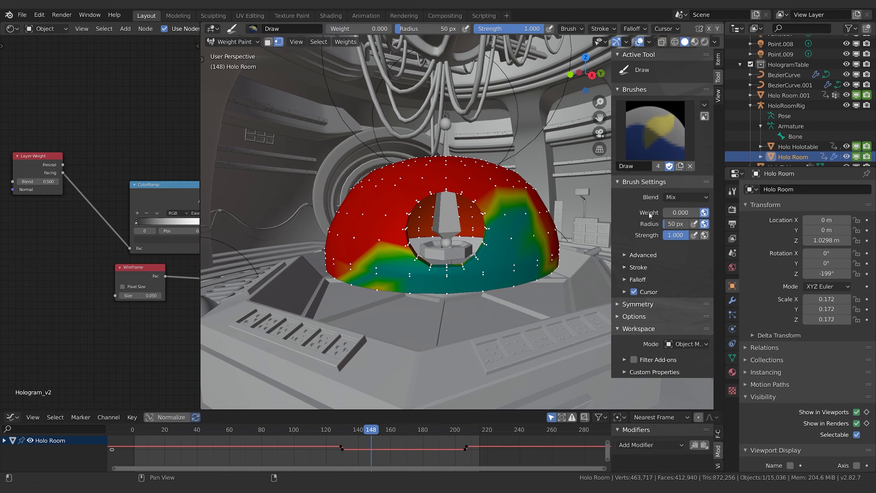
pyautogui.moveTo(512, 260)
pyautogui.mouseDown()
pyautogui.moveTo(546, 269)
pyautogui.moveTo(555, 242)
pyautogui.moveTo(490, 242)
pyautogui.moveTo(559, 228)
pyautogui.moveTo(583, 247)
pyautogui.mouseUp()
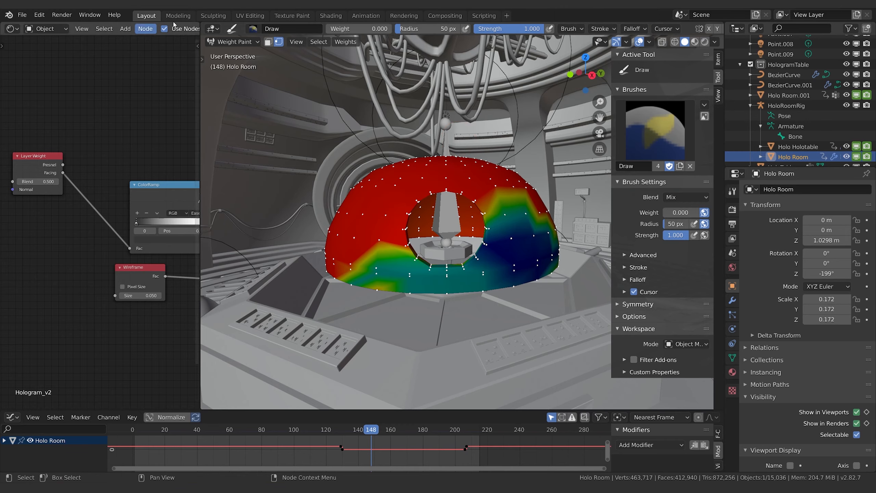
# Step: Return the dome to Object Mode, then select HoloRoomRig and put it in Pose Mode
pyautogui.click(234, 42)
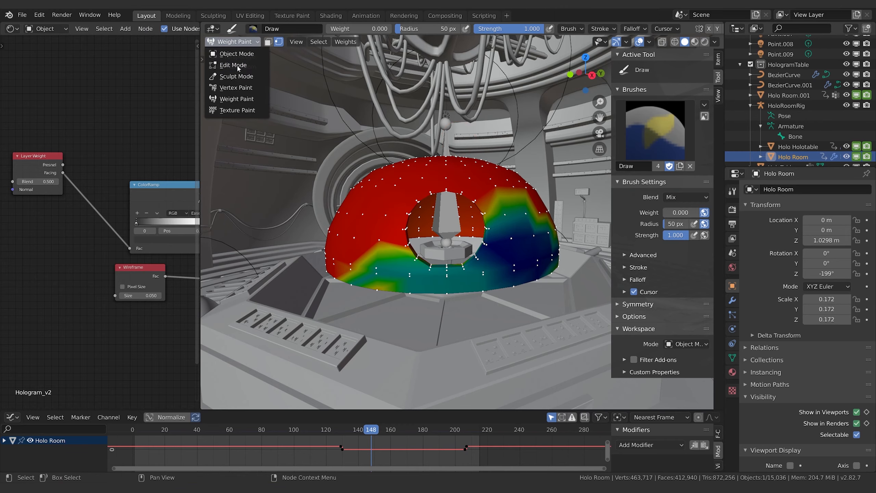
pyautogui.click(229, 54)
pyautogui.click(454, 212)
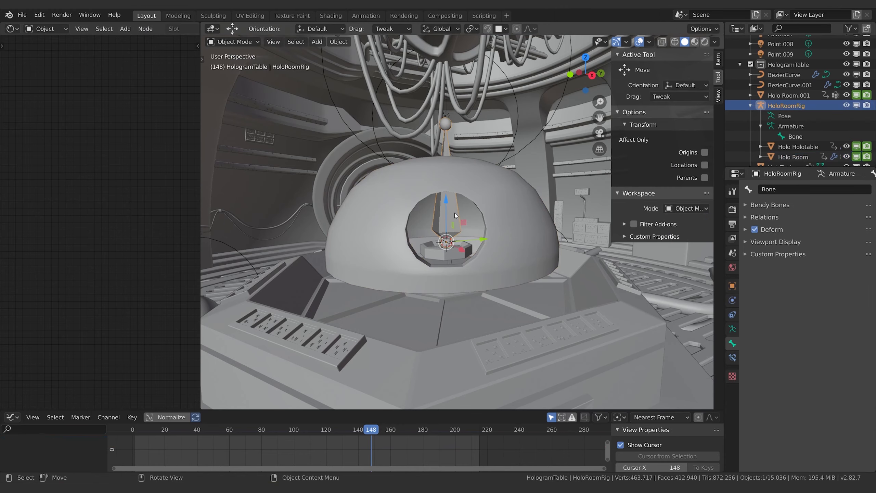
pyautogui.click(234, 41)
pyautogui.click(224, 75)
# Step: Try moving the rig's bone to test how the painted weights deform the dome
pyautogui.click(453, 228)
pyautogui.press('g')
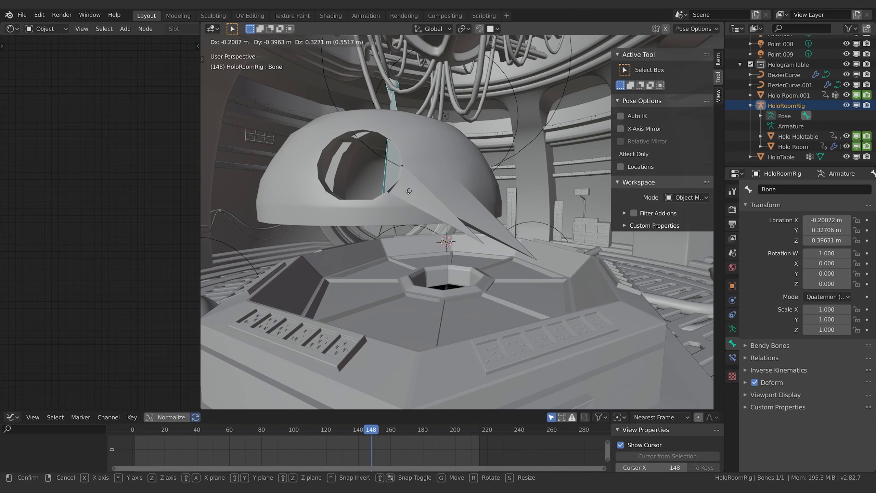
pyautogui.press('Escape')
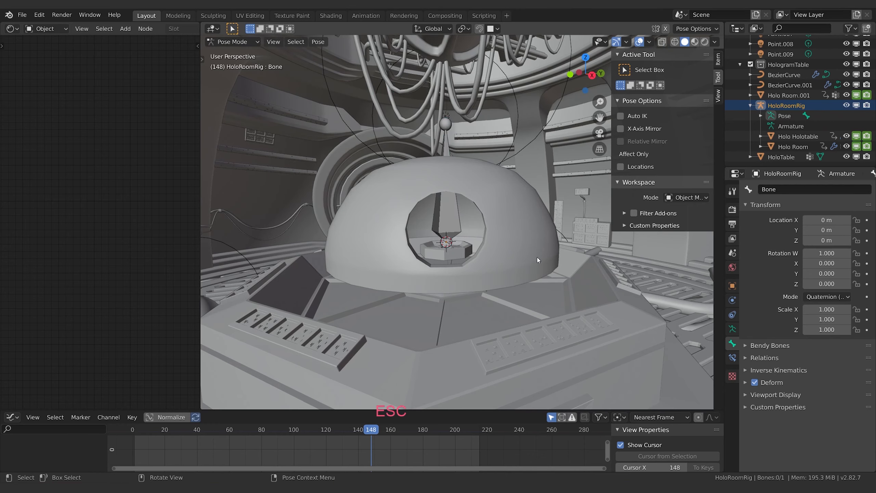
pyautogui.press('Tab')
pyautogui.click(233, 41)
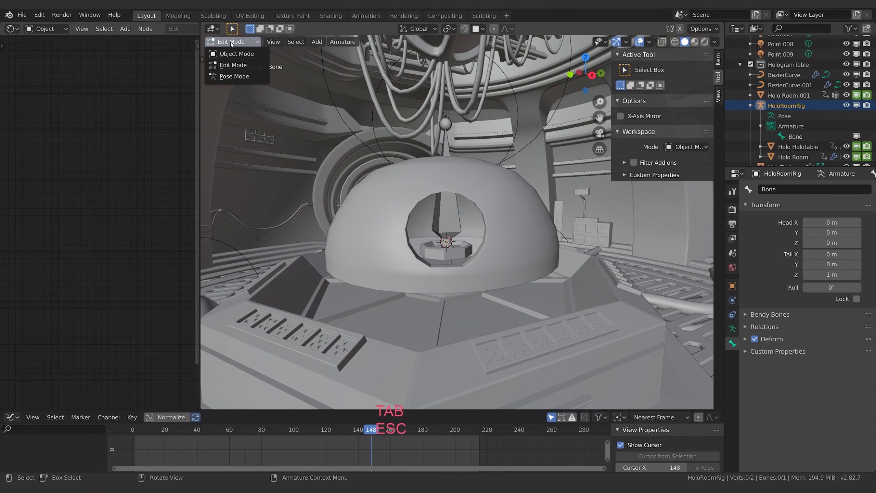
pyautogui.press('Tab')
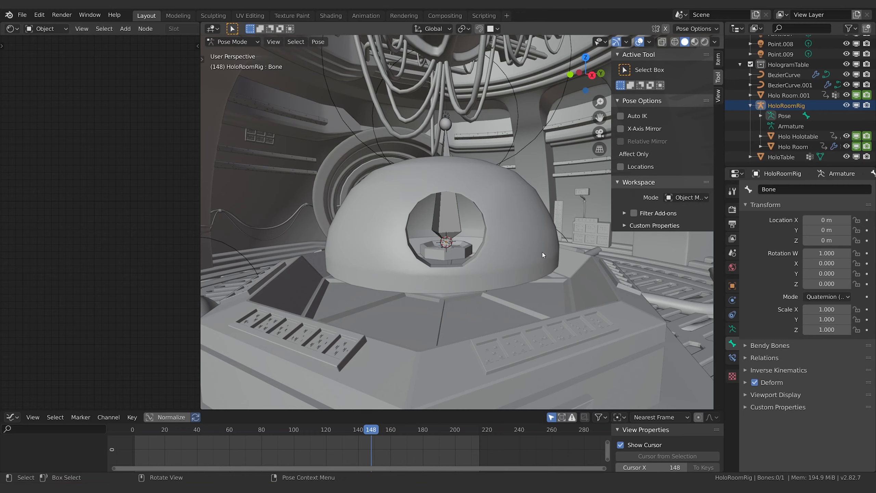
# Step: Return the rig to Object Mode, then put the Holo Room dome in Edit Mode and inspect the bone weights of individual vertices
pyautogui.click(233, 41)
pyautogui.click(230, 50)
pyautogui.click(517, 237)
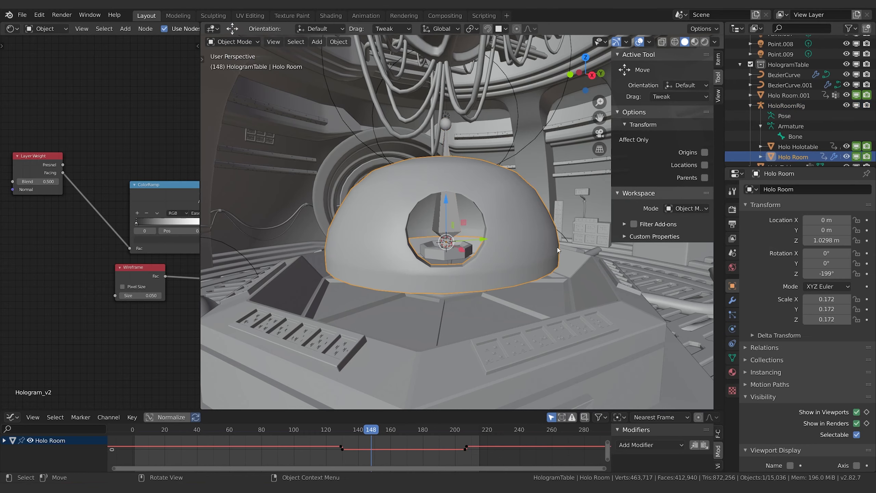
pyautogui.press('Tab')
pyautogui.click(537, 236)
pyautogui.click(718, 60)
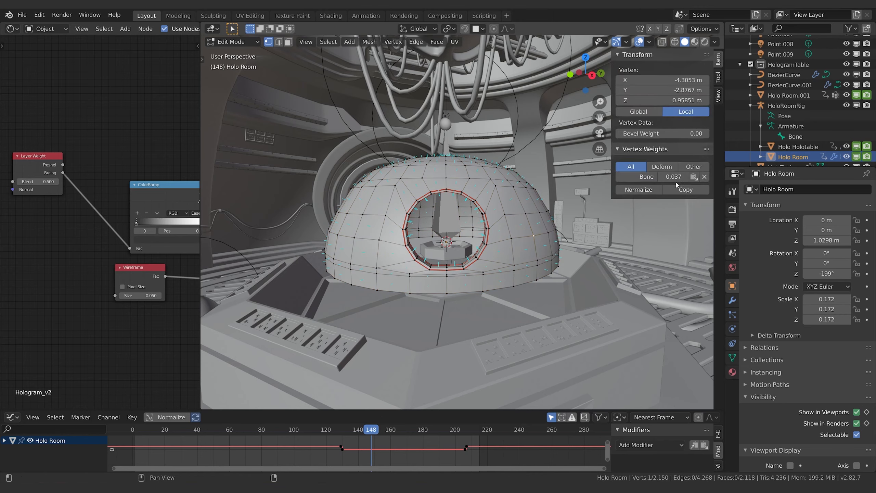
pyautogui.click(513, 188)
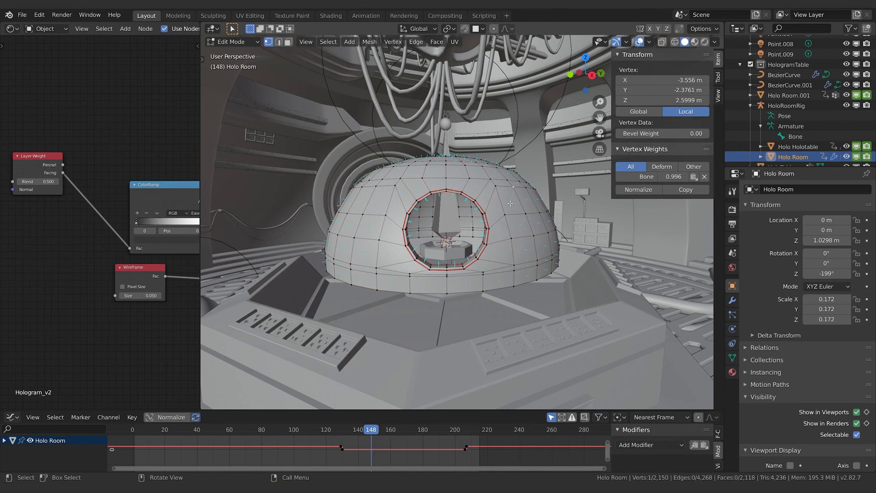
# Step: Copy the bone weight of 1.000 from an upper dome vertex to all of the dome's vertices
pyautogui.click(507, 180)
pyautogui.click(659, 189)
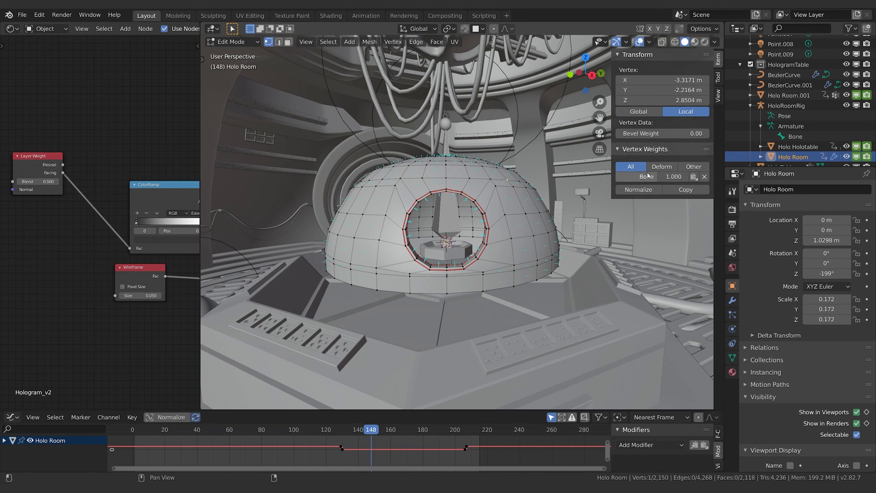
pyautogui.press('a')
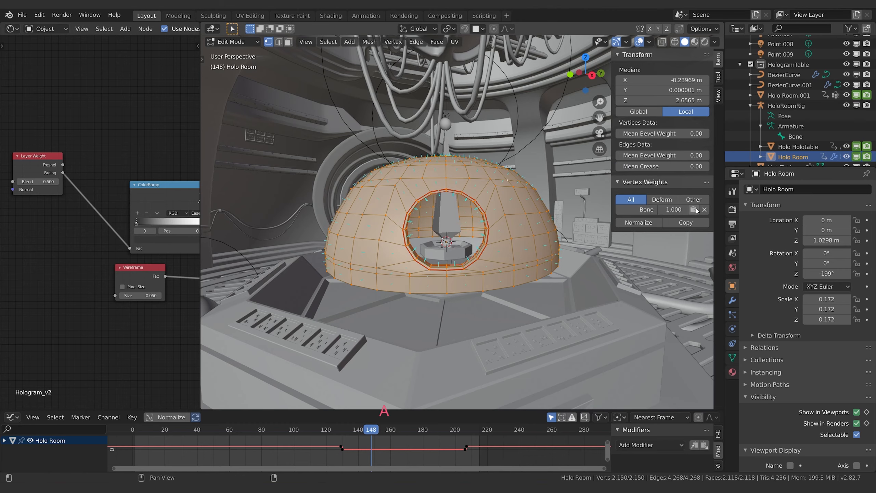
pyautogui.click(695, 212)
# Step: Check the dome's weights on several vertices and in Weight Paint mode, then return to Object Mode
pyautogui.click(535, 237)
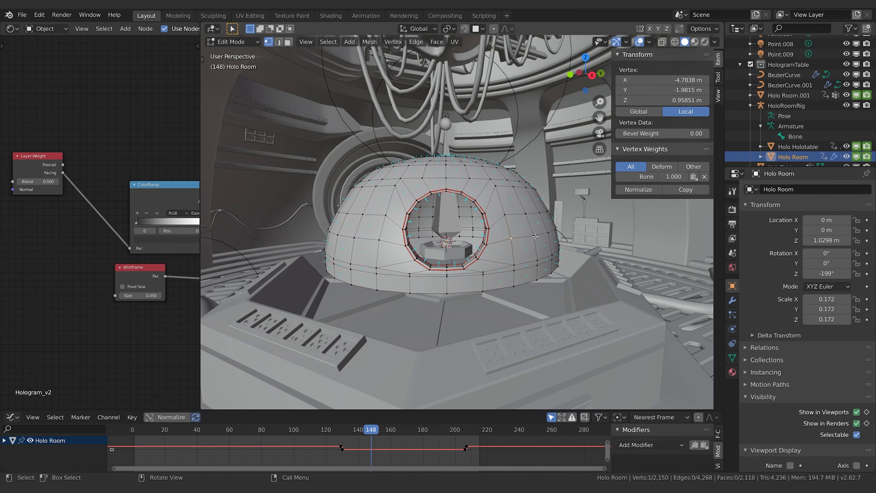
pyautogui.click(530, 225)
pyautogui.click(520, 215)
pyautogui.click(550, 216)
pyautogui.click(233, 42)
pyautogui.click(235, 100)
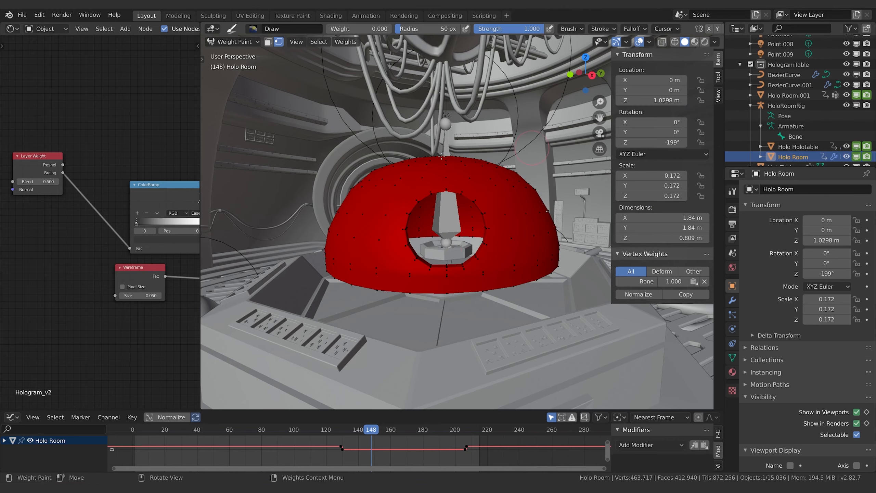
pyautogui.click(233, 42)
pyautogui.click(235, 57)
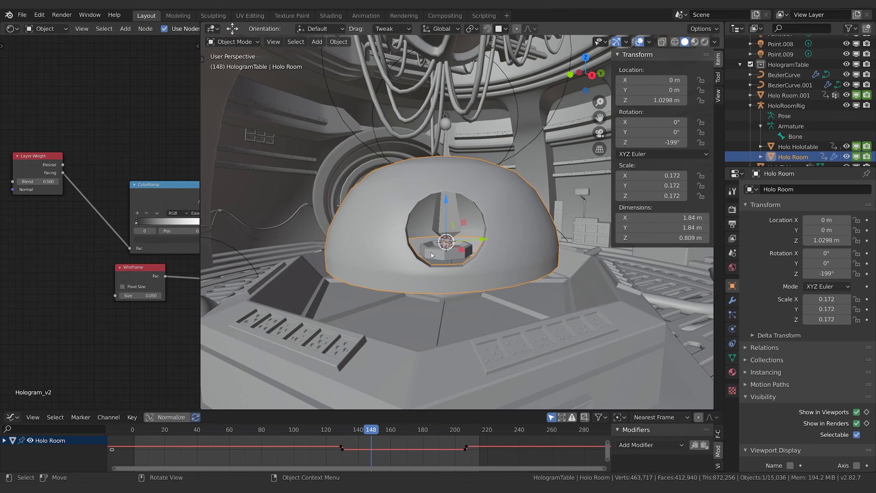
# Step: Inspect the bone weights of several Holo Holotable vertices in Edit Mode, then return to Object Mode
pyautogui.press('Tab')
pyautogui.click(432, 254)
pyautogui.press('Tab')
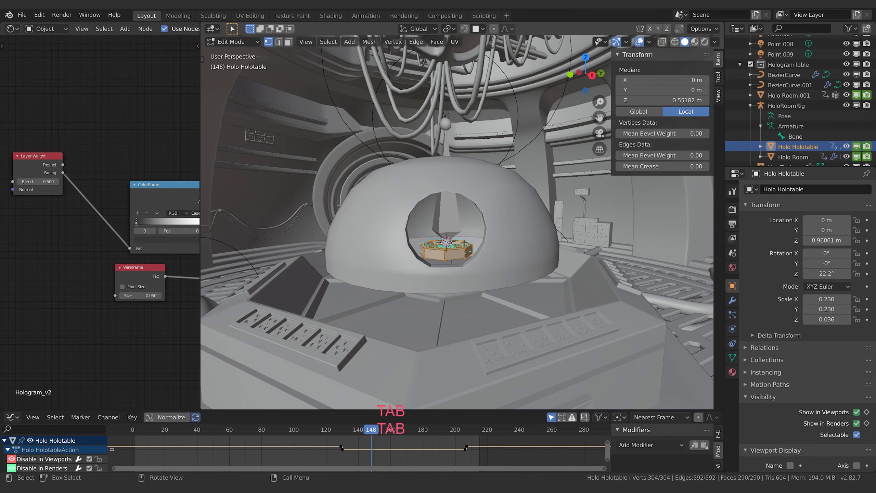
pyautogui.press('a')
pyautogui.click(445, 263)
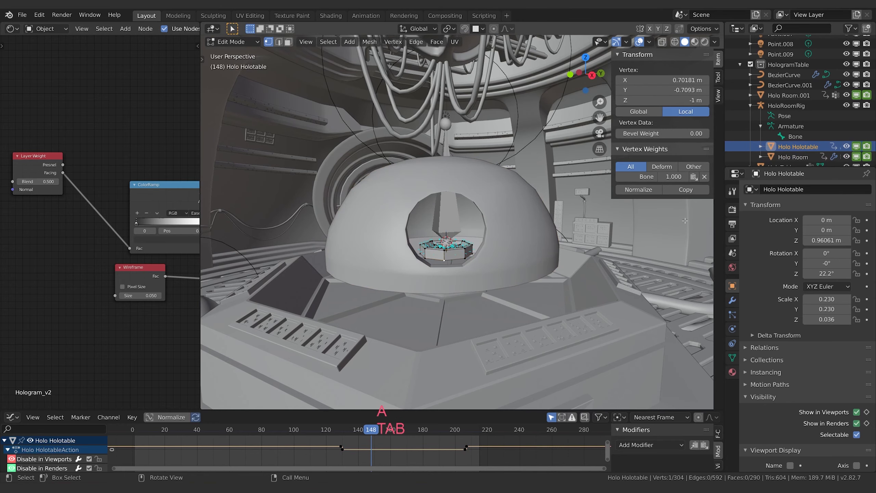
pyautogui.click(420, 248)
pyautogui.click(424, 247)
pyautogui.click(428, 246)
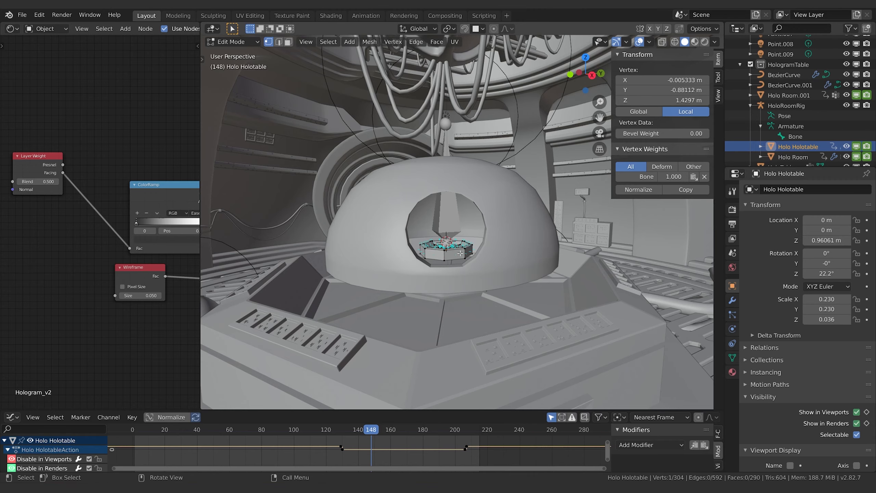
pyautogui.click(467, 243)
pyautogui.press('Tab')
# Step: Put HoloRoomRig in Pose Mode and try moving its bone to test the full-weight deformation of the dome and small table
pyautogui.click(458, 175)
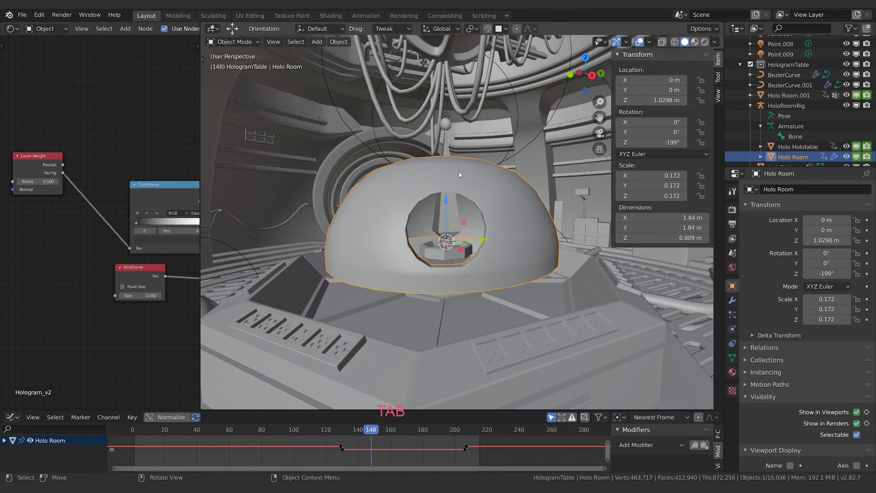
pyautogui.click(453, 227)
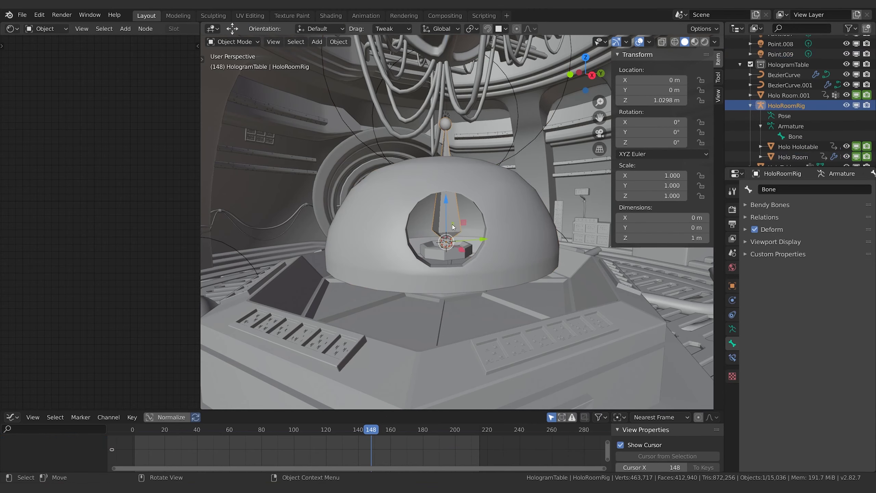
pyautogui.click(228, 43)
pyautogui.click(228, 78)
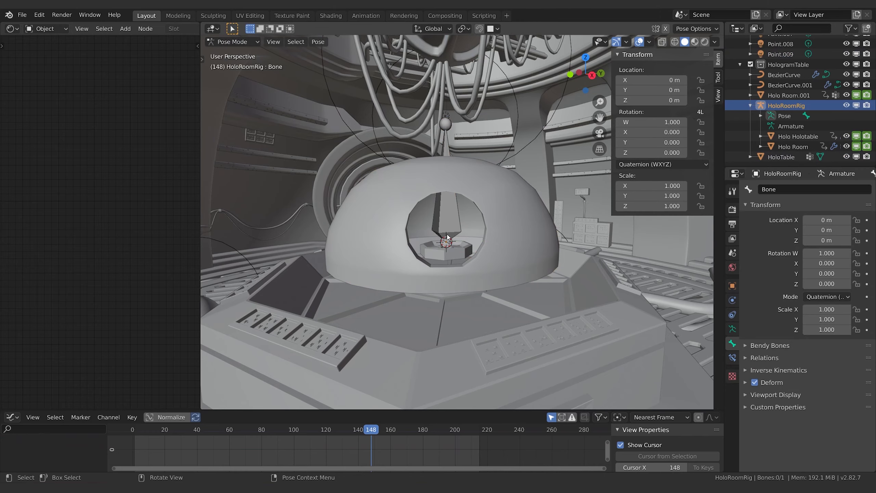
pyautogui.click(439, 214)
pyautogui.press('g')
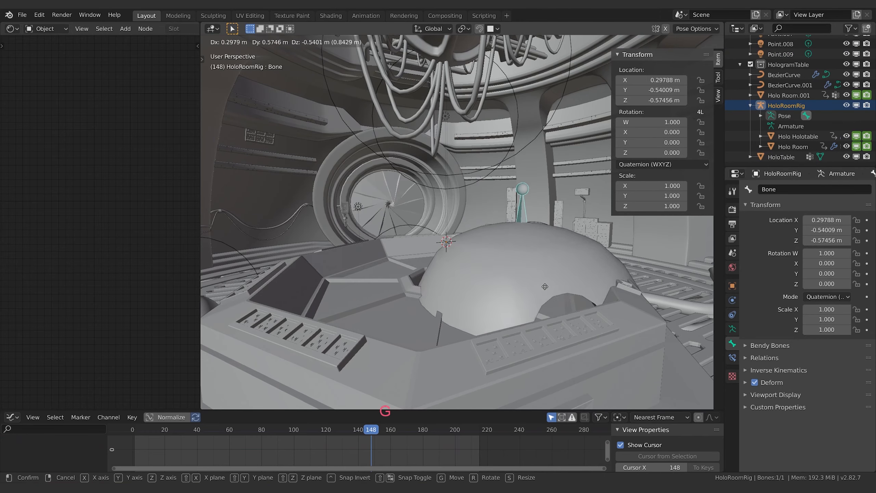
pyautogui.press('Escape')
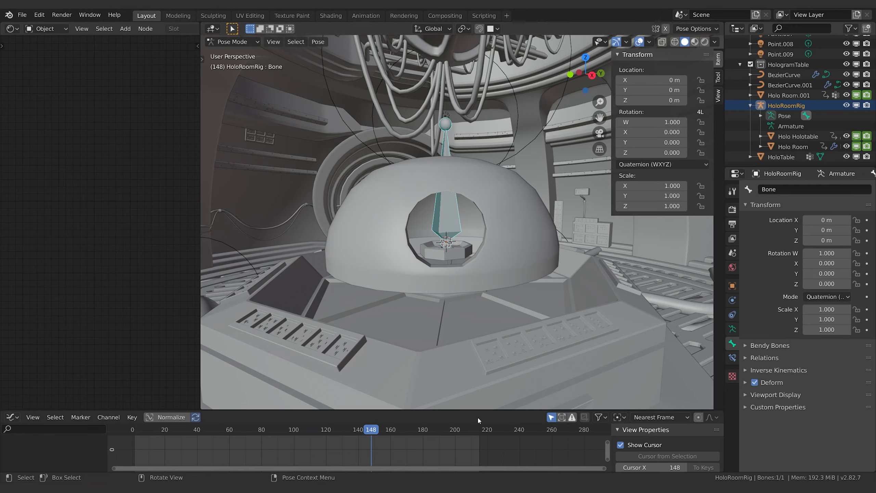
# Step: Scrub the timeline between frames 124 and 147 to examine the hologram room's keyframed visibility
pyautogui.scroll(-4, 470, 346)
pyautogui.moveTo(470, 345); pyautogui.dragTo(494, 330, button='middle')
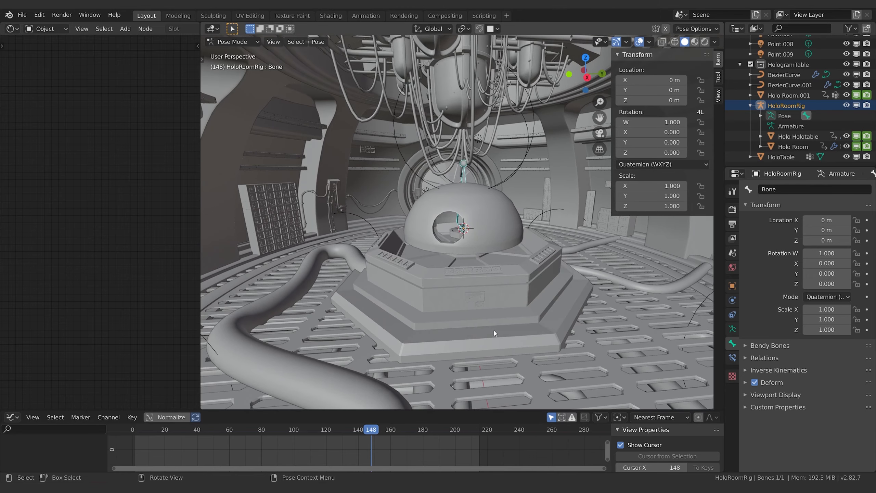
pyautogui.moveTo(366, 433); pyautogui.dragTo(332, 433)
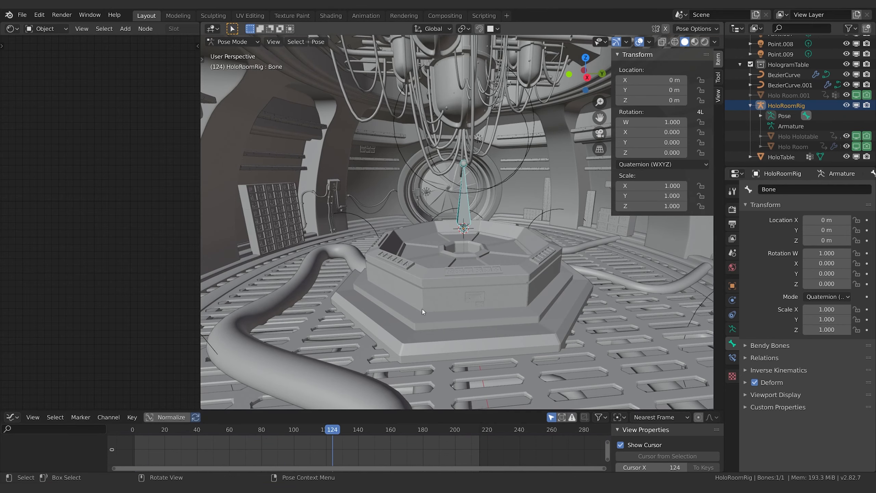
pyautogui.moveTo(391, 432); pyautogui.dragTo(369, 433)
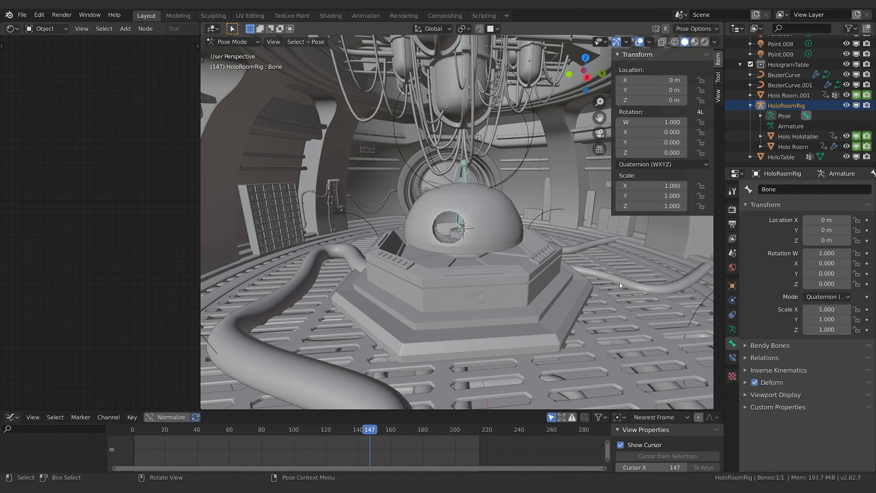
# Step: Clear the viewport and render visibility keyframes from Holo Room and Holo Holotable
pyautogui.click(505, 221)
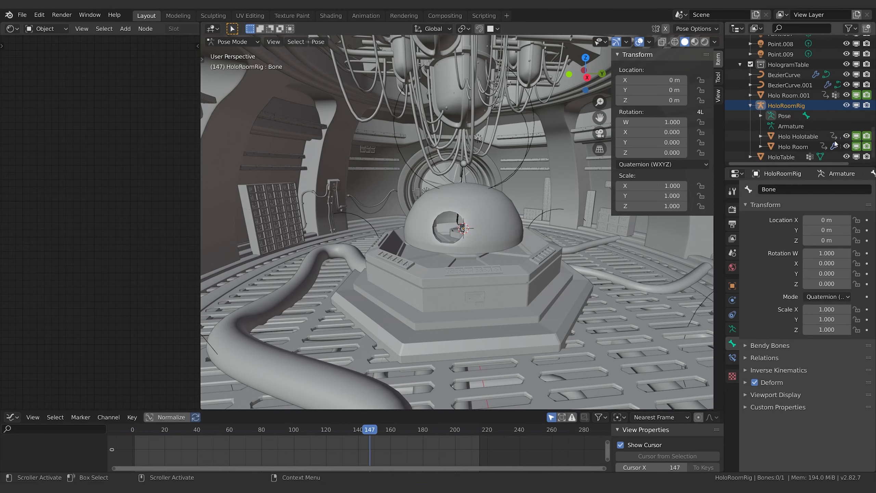
pyautogui.click(823, 144)
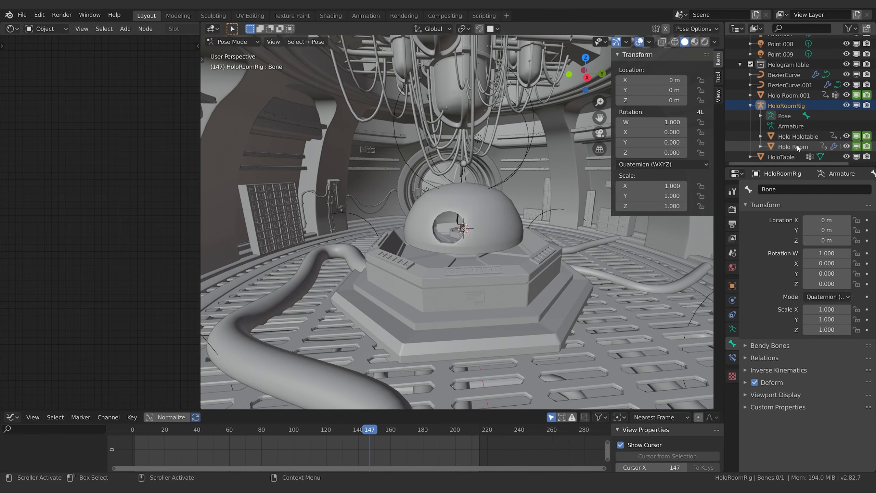
pyautogui.rightClick(857, 149)
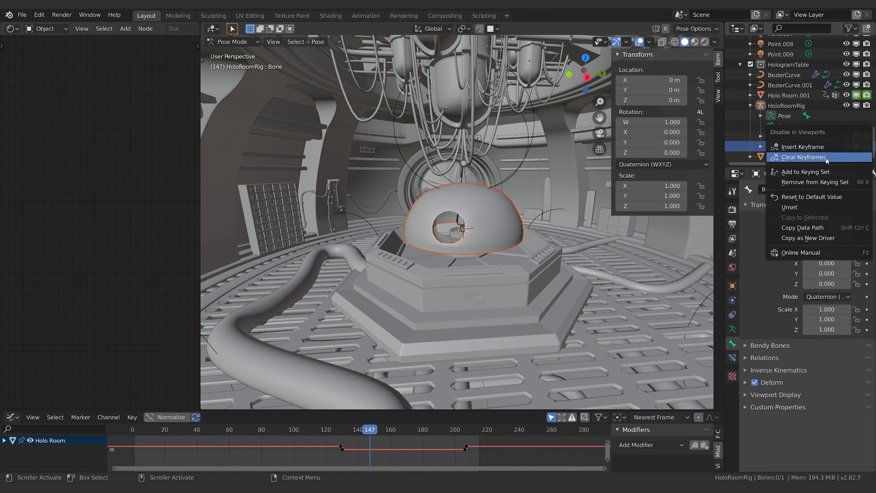
pyautogui.click(864, 154)
pyautogui.rightClick(864, 149)
pyautogui.click(862, 149)
pyautogui.rightClick(856, 138)
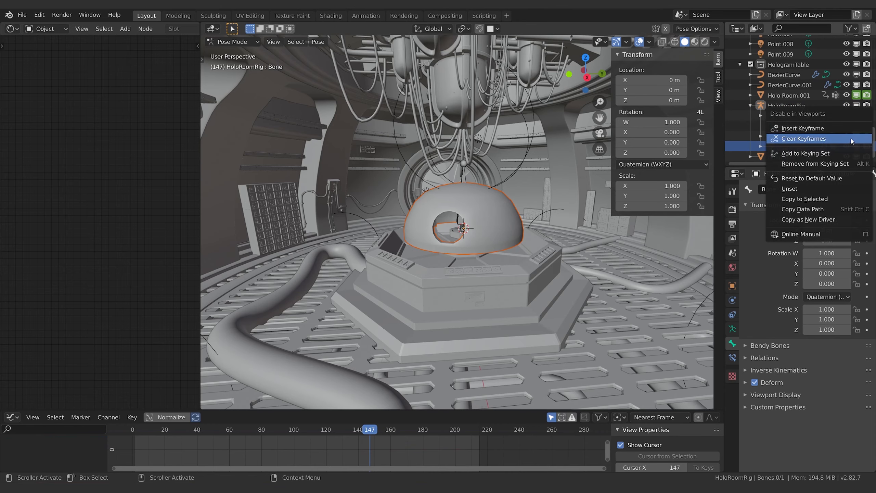
pyautogui.click(856, 140)
pyautogui.rightClick(867, 138)
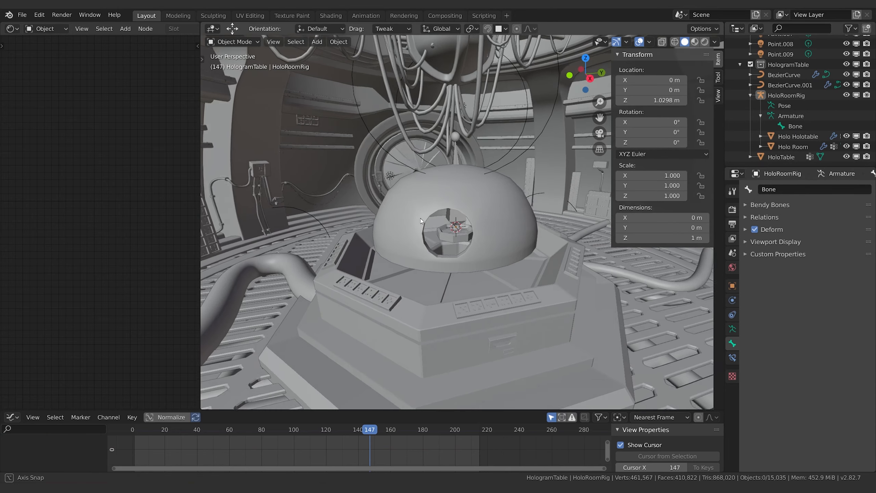
# Step: Select the dome, scrub the timeline and play the animation from frame 0 to check the hologram room's visibility
pyautogui.moveTo(420, 218); pyautogui.dragTo(426, 219, button='middle')
pyautogui.click(525, 215)
pyautogui.moveTo(480, 305); pyautogui.dragTo(471, 294, button='middle')
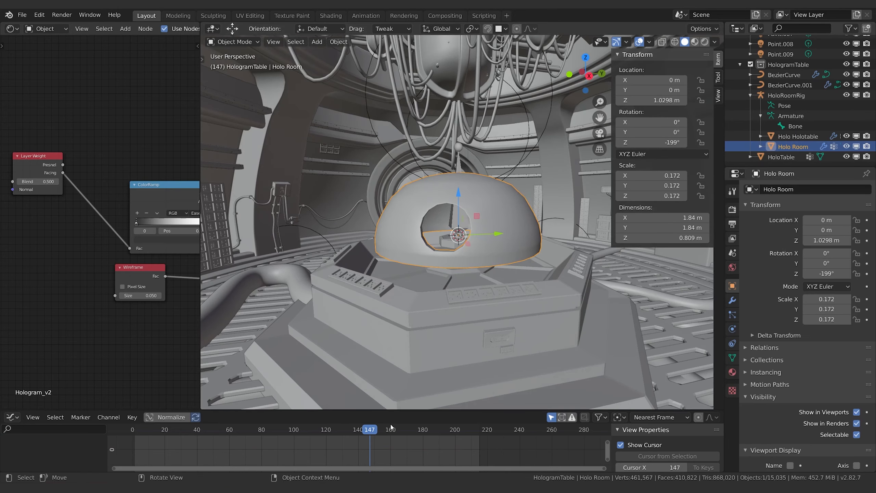
pyautogui.moveTo(278, 431); pyautogui.dragTo(366, 432)
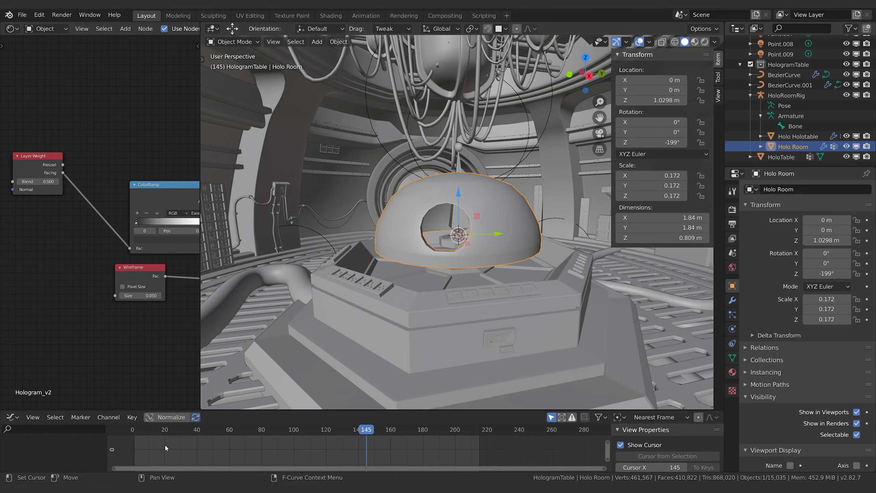
pyautogui.moveTo(137, 432); pyautogui.dragTo(124, 430)
pyautogui.press('space')
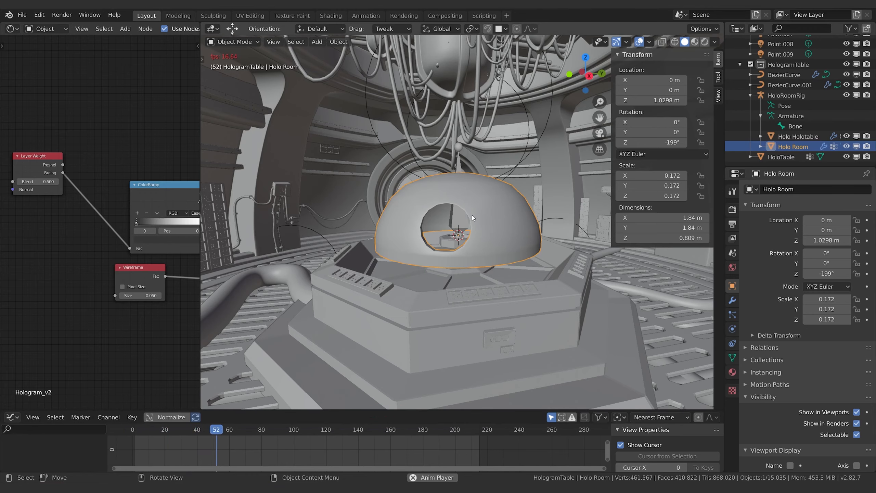
pyautogui.press('space')
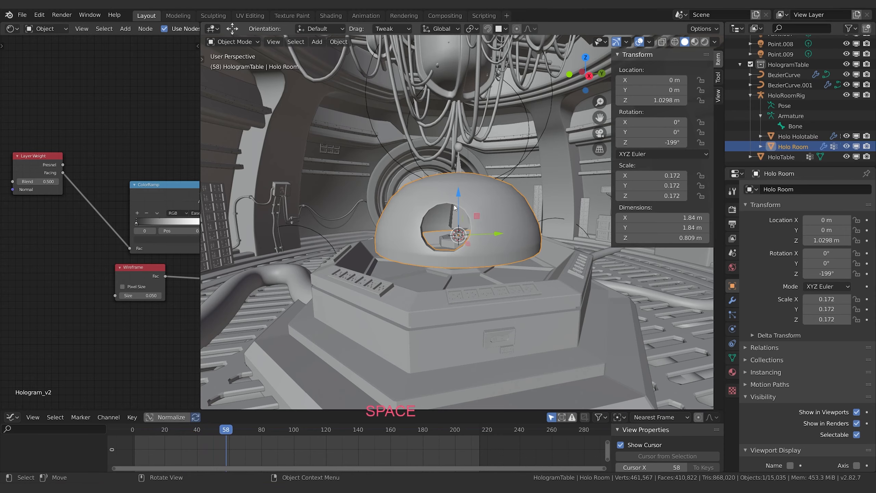
# Step: Put HoloRoomRig in Pose Mode, select its bone and keyframe its scale of 1.000 at frame 60
pyautogui.click(450, 227)
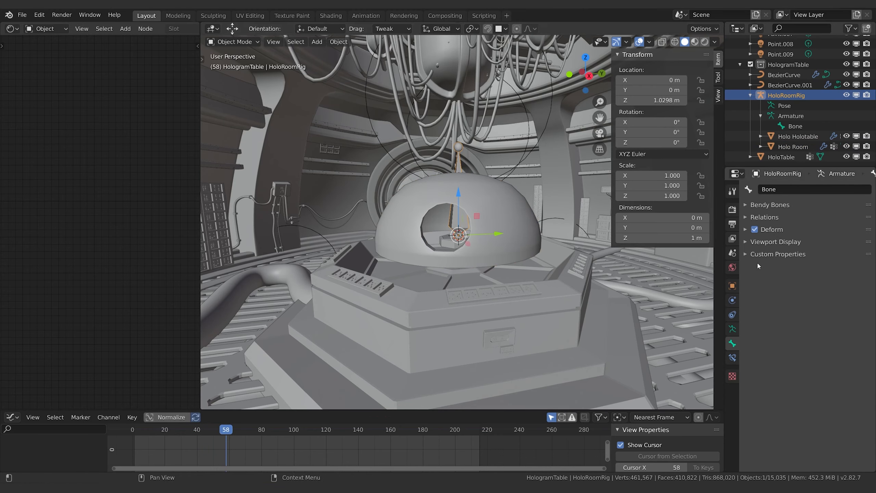
pyautogui.click(245, 42)
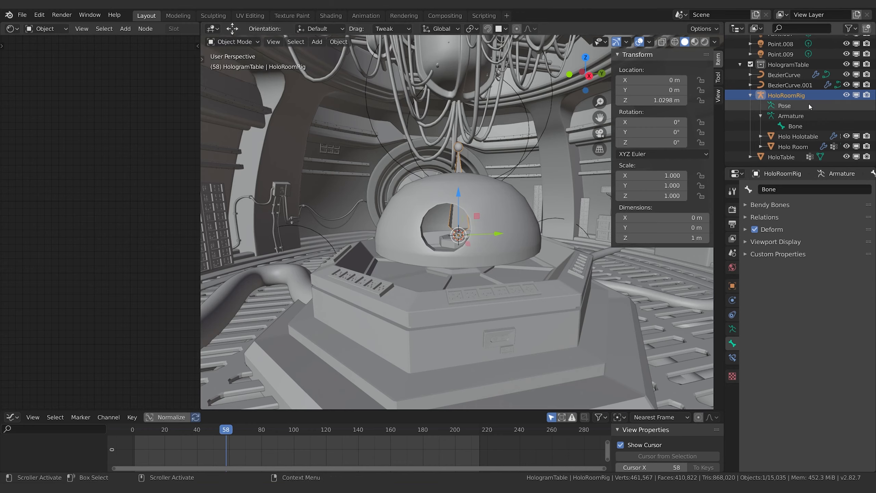
pyautogui.click(237, 41)
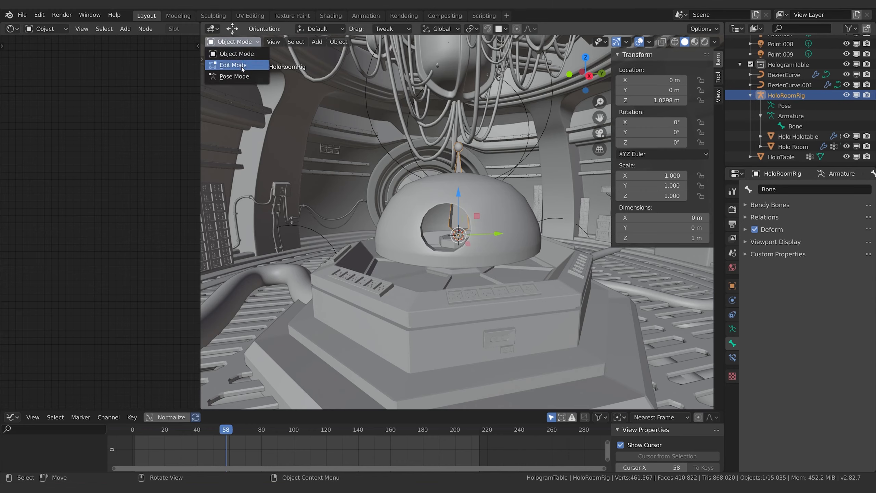
pyautogui.click(235, 78)
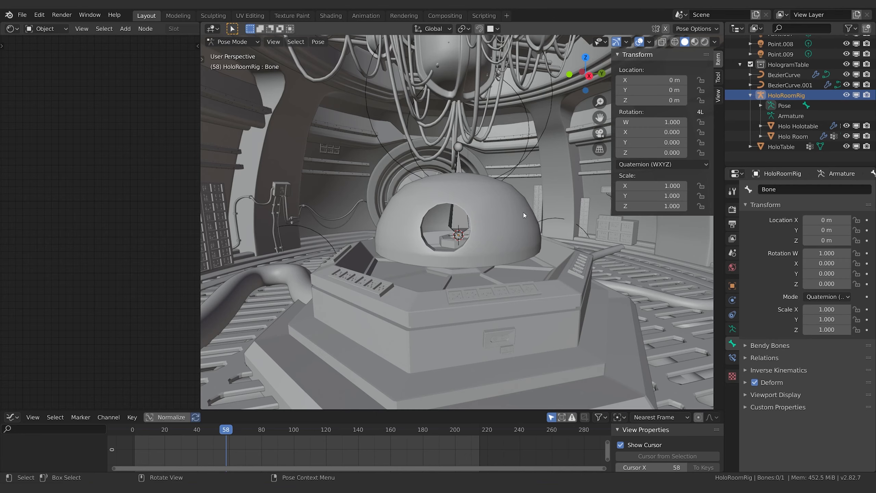
pyautogui.click(451, 223)
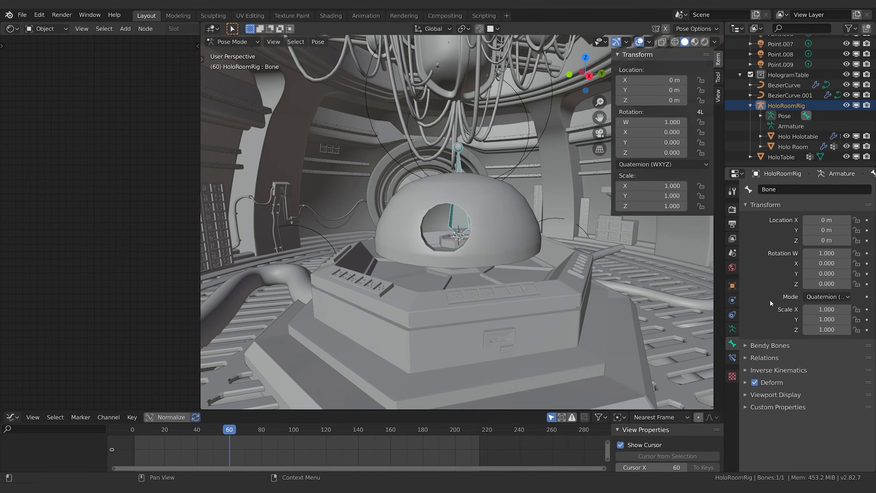
pyautogui.press('i')
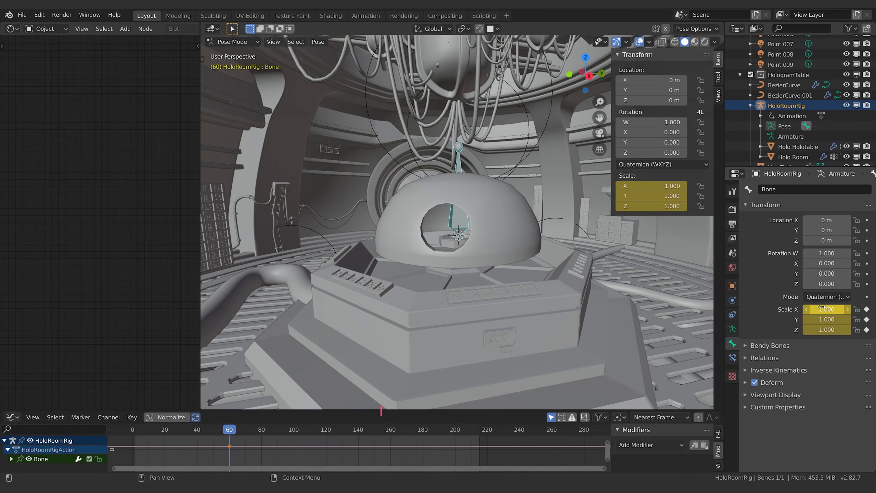
pyautogui.click(227, 432)
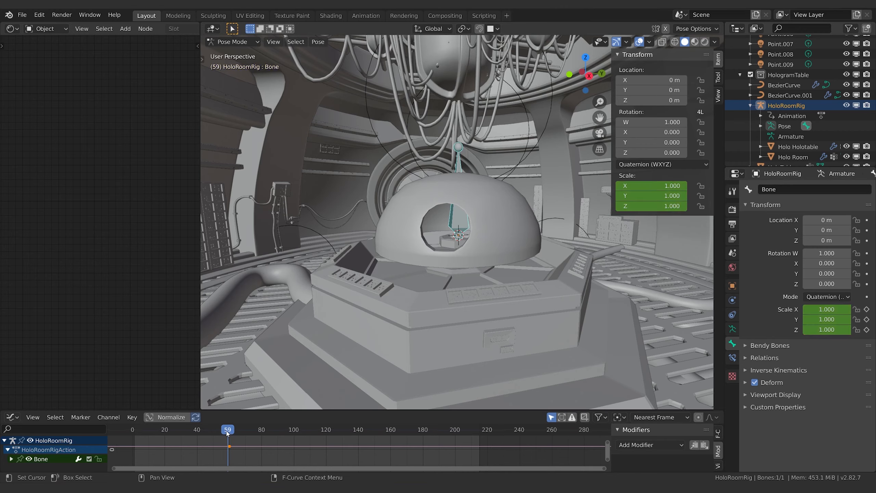
# Step: Set the current frame to 60, switch the animation editor to an enlarged Dope Sheet and expand the HoloRoomRigAction down to the bone's scale channels
pyautogui.moveTo(222, 432); pyautogui.dragTo(229, 433)
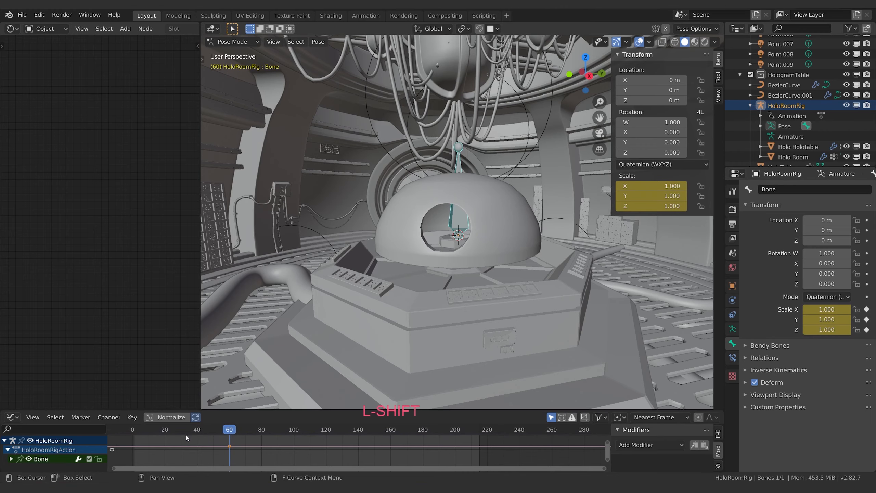
pyautogui.click(13, 415)
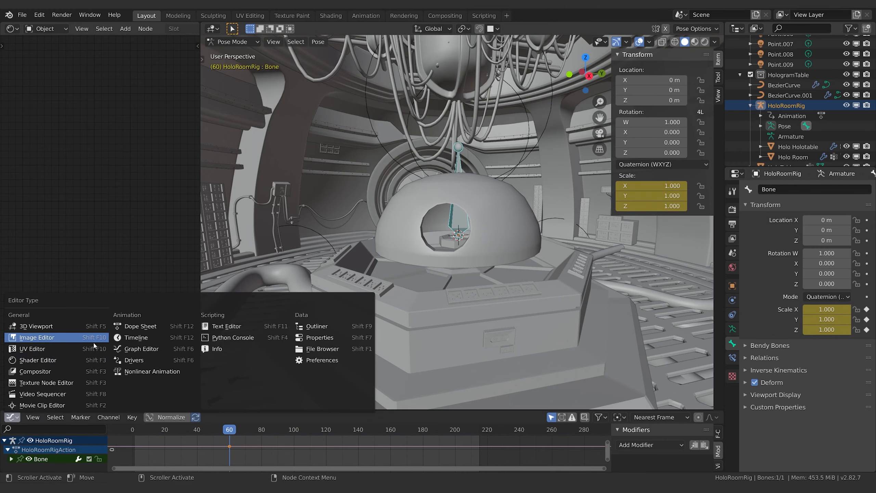
pyautogui.click(139, 325)
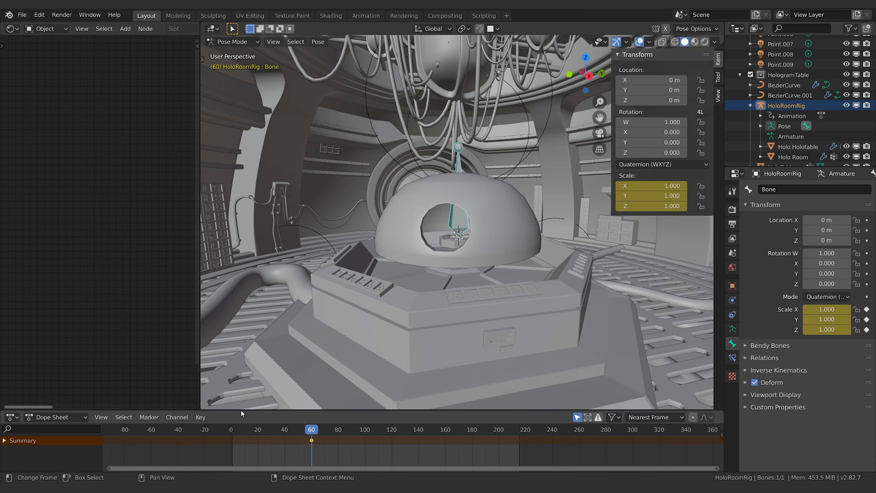
pyautogui.moveTo(242, 411); pyautogui.dragTo(252, 346)
pyautogui.click(4, 377)
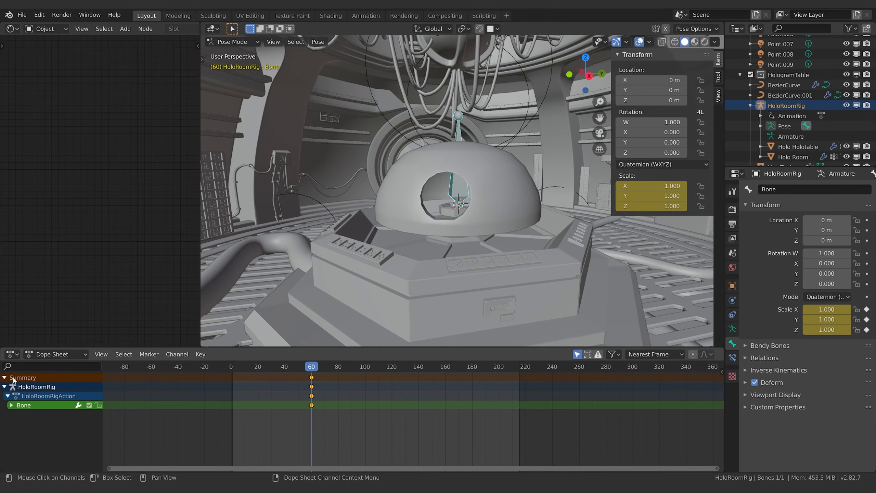
pyautogui.click(11, 405)
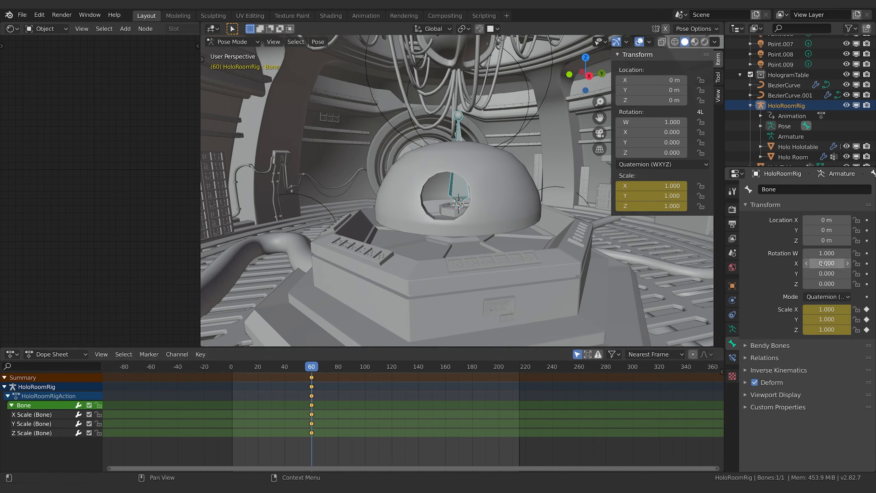
# Step: Keyframe the bone's rotation at frame 60 and, turned about global Z to W 0.143 and Y 0.990, again at frame 40
pyautogui.press('i')
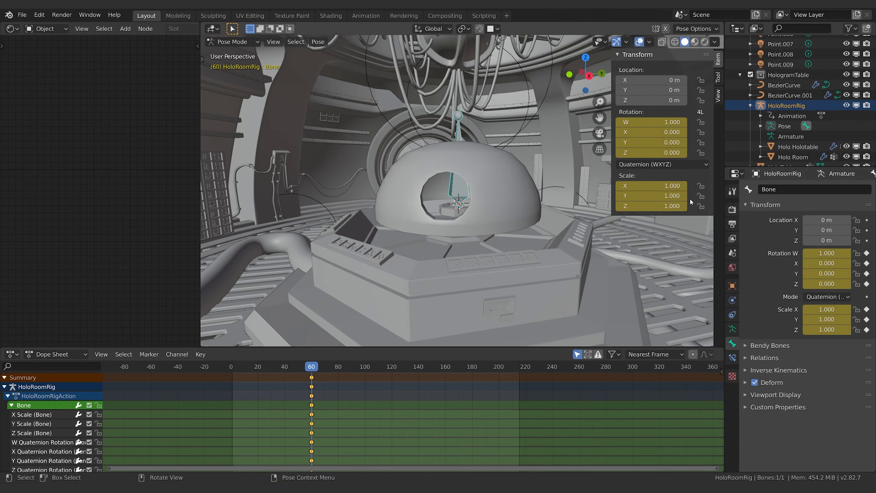
pyautogui.click(648, 166)
pyautogui.moveTo(312, 367); pyautogui.dragTo(286, 370)
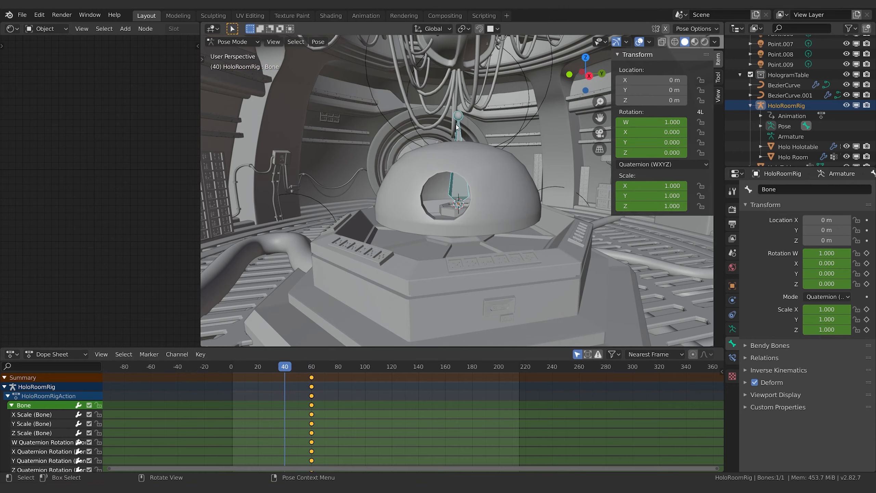
pyautogui.press('r')
pyautogui.press('z')
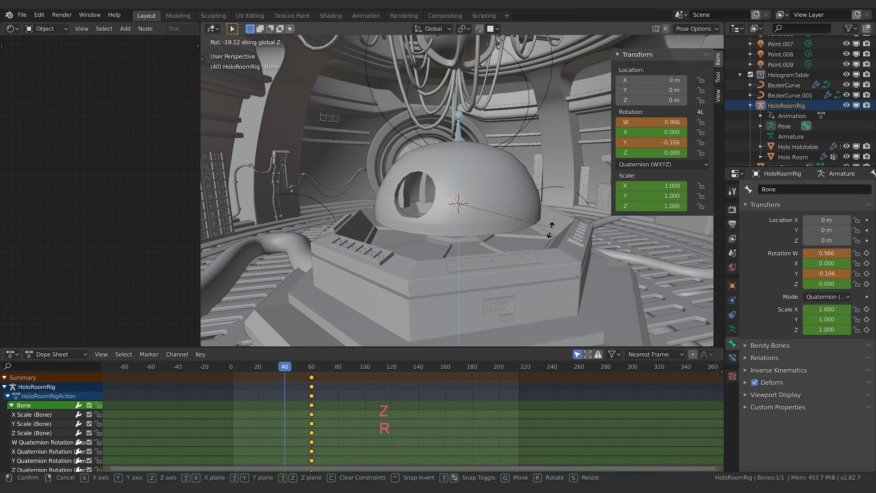
pyautogui.click(360, 179)
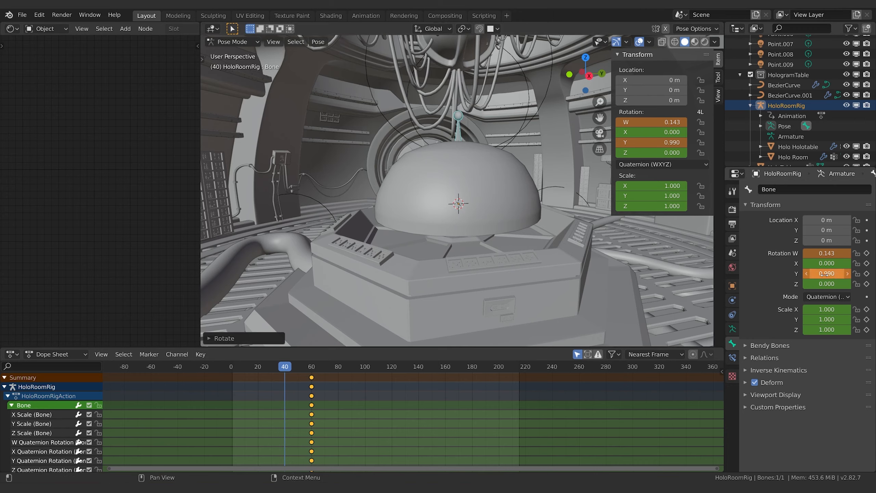
pyautogui.press('i')
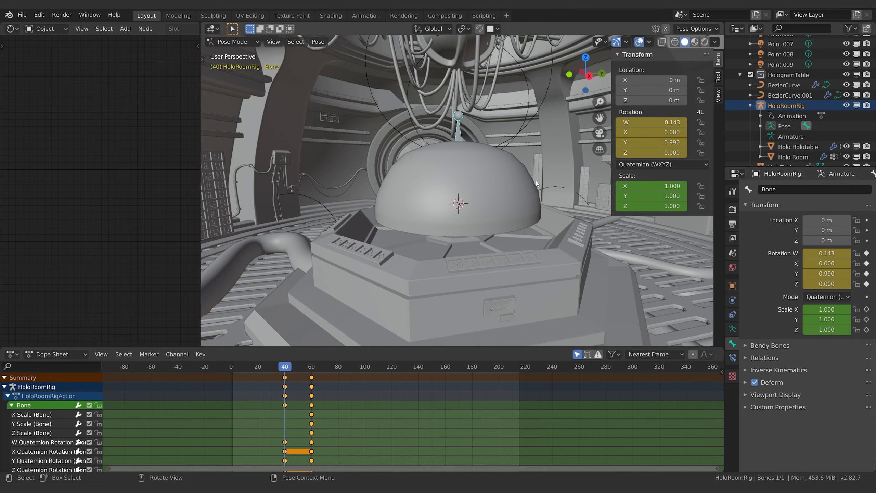
pyautogui.press('i')
pyautogui.press('i')
pyautogui.click(464, 181)
pyautogui.press('i')
# Step: Flatten the bone along global Z by setting its Y scale to 0.100 and keyframe the scale at frame 40
pyautogui.press('s')
pyautogui.press('z')
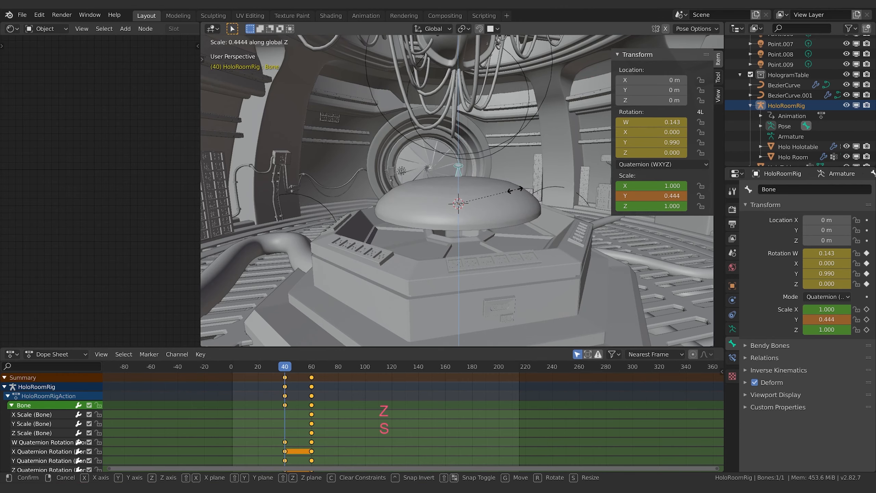
pyautogui.click(484, 202)
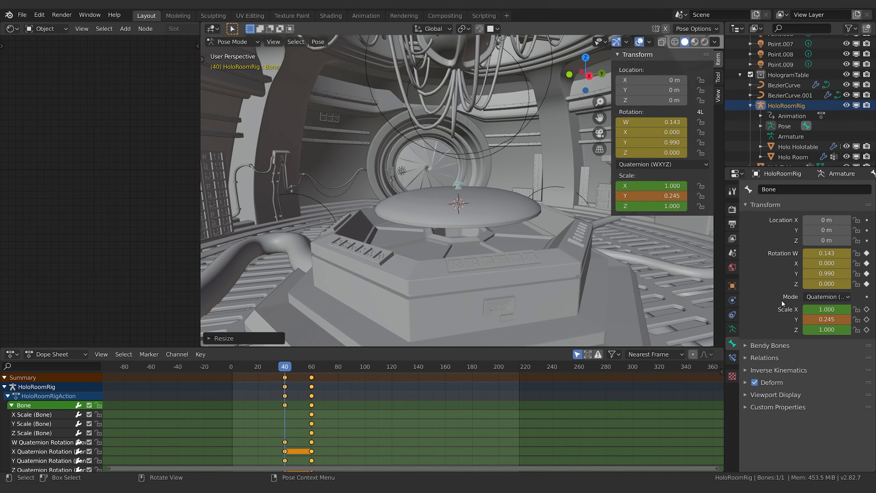
pyautogui.doubleClick(827, 320)
pyautogui.write('.1')
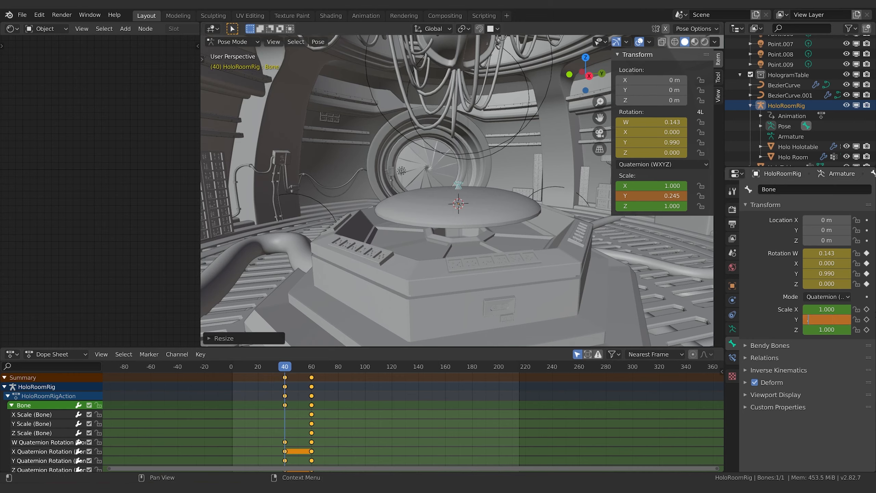
pyautogui.press('Return')
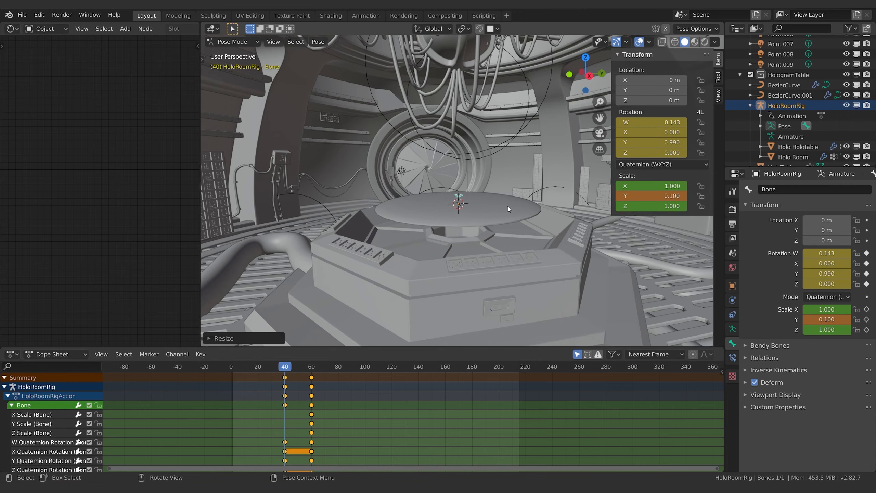
pyautogui.press('i')
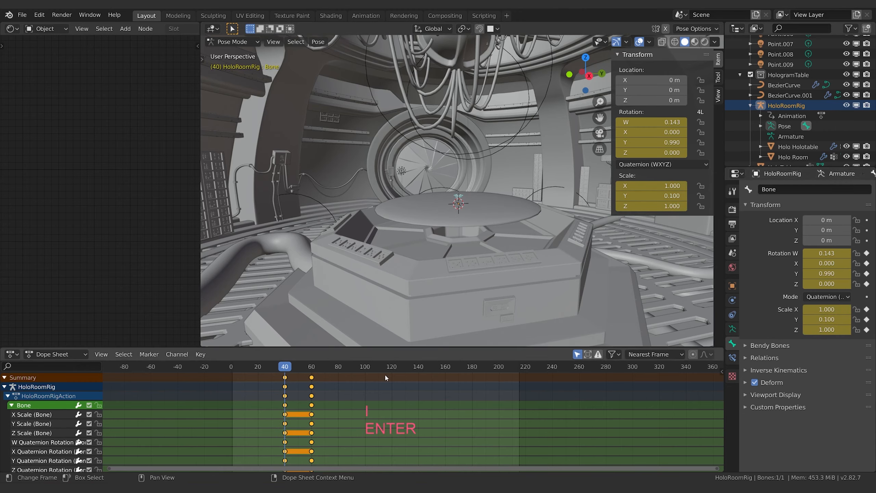
# Step: Play the animation repeatedly from around frame 40 to check how the hologram room rises and turns
pyautogui.press('space')
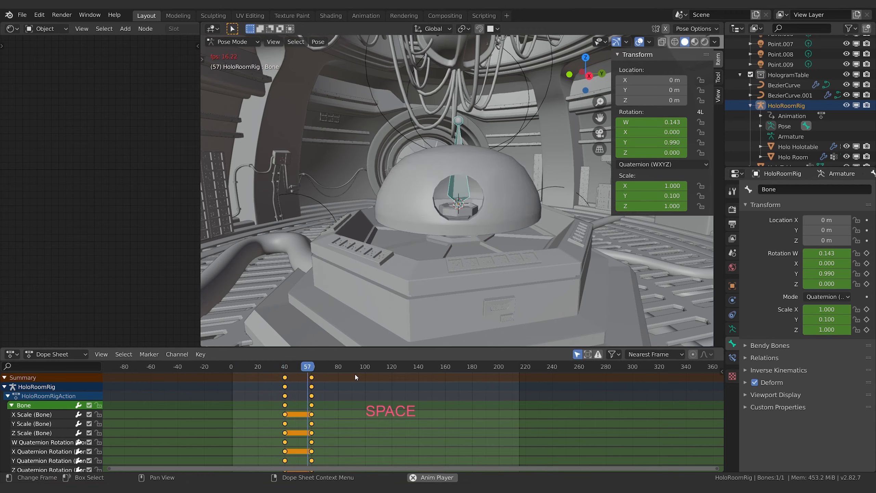
pyautogui.press('space')
pyautogui.press('space')
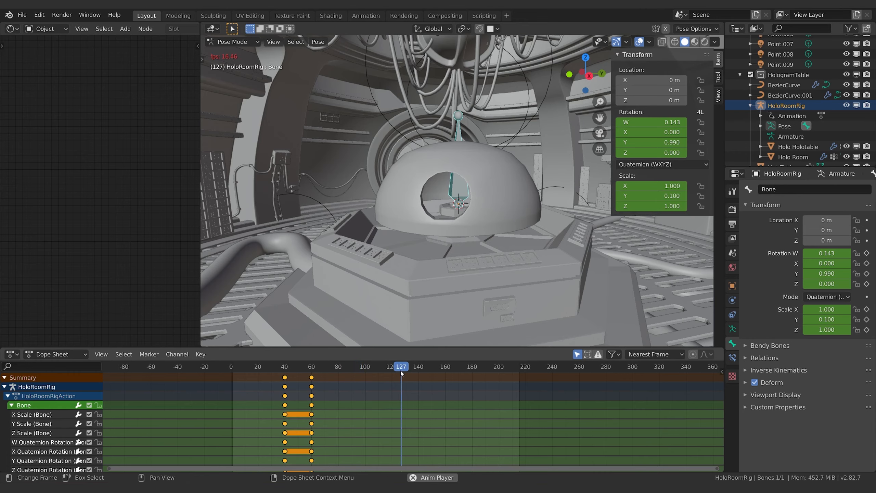
pyautogui.press('space')
pyautogui.click(417, 366)
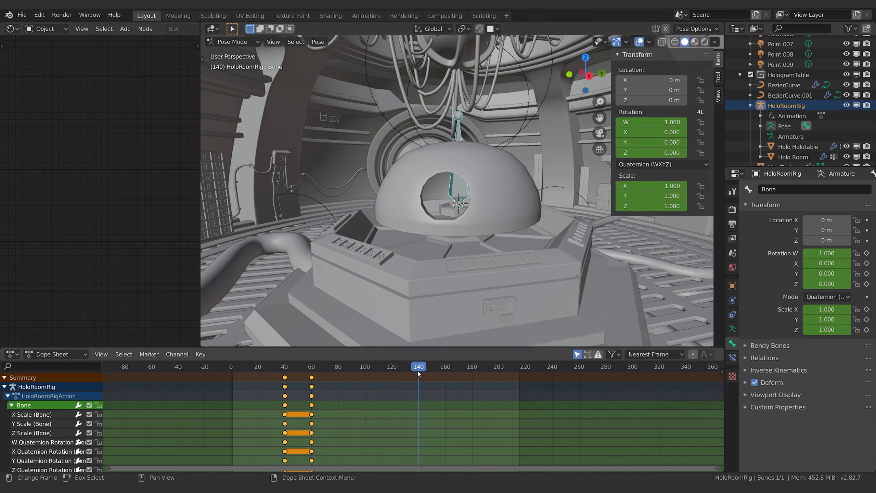
pyautogui.click(280, 365)
pyautogui.press('space')
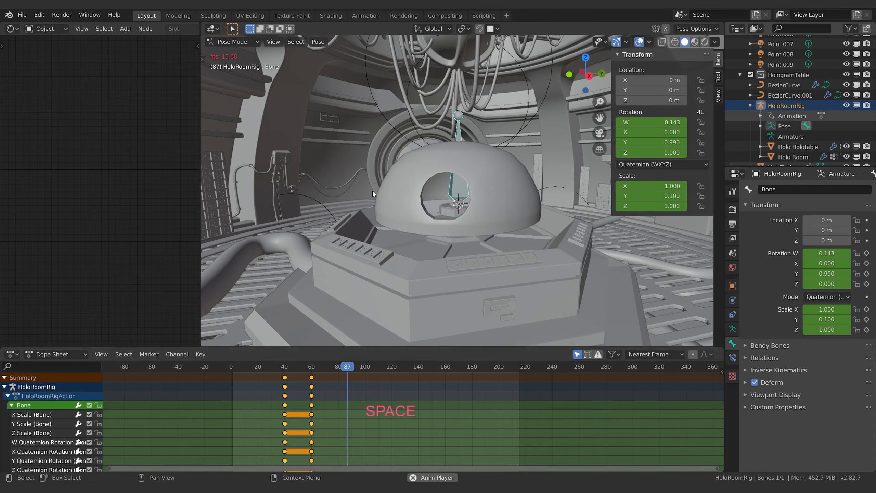
pyautogui.press('space')
# Step: Duplicate the HoloRoomRig bone in Edit Mode and move the copy about 0.168 m down along Z
pyautogui.click(232, 41)
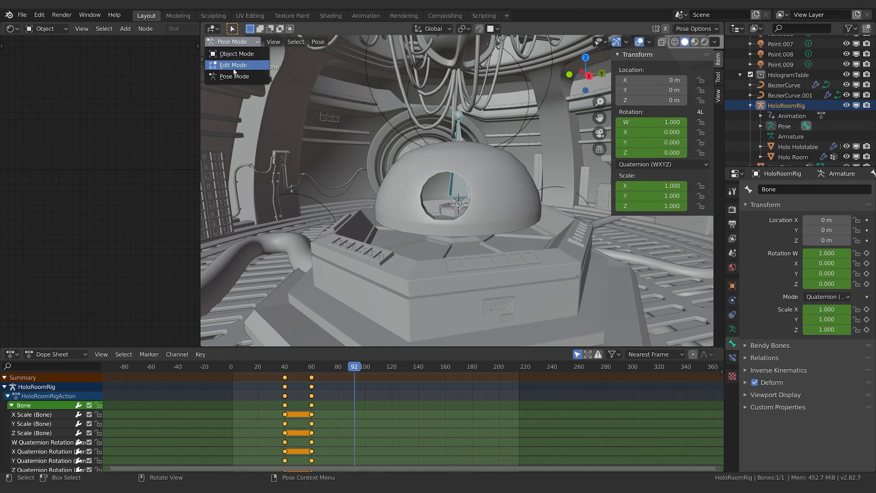
pyautogui.click(235, 69)
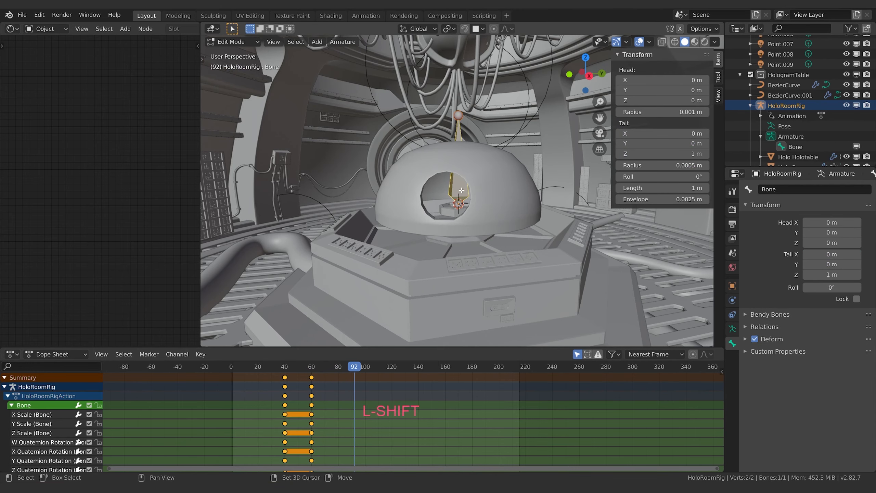
pyautogui.hotkey('shift', 'd')
pyautogui.press('Escape')
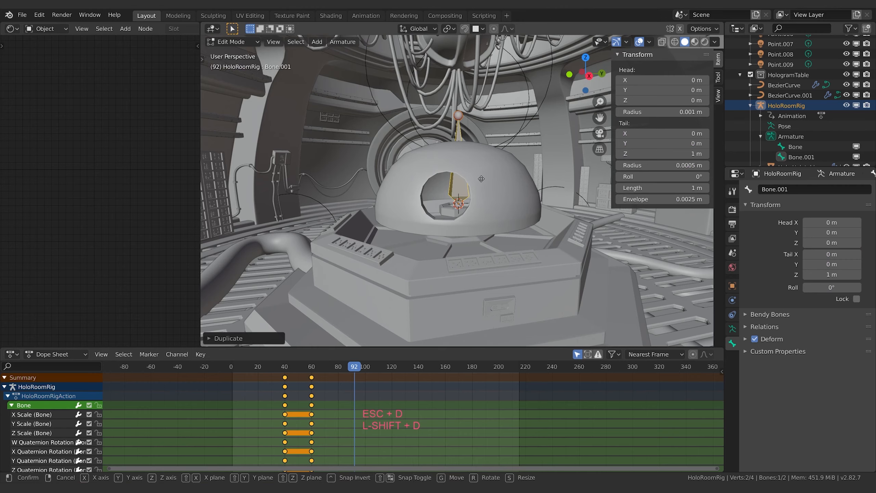
pyautogui.press('g')
pyautogui.press('z')
pyautogui.click(479, 193)
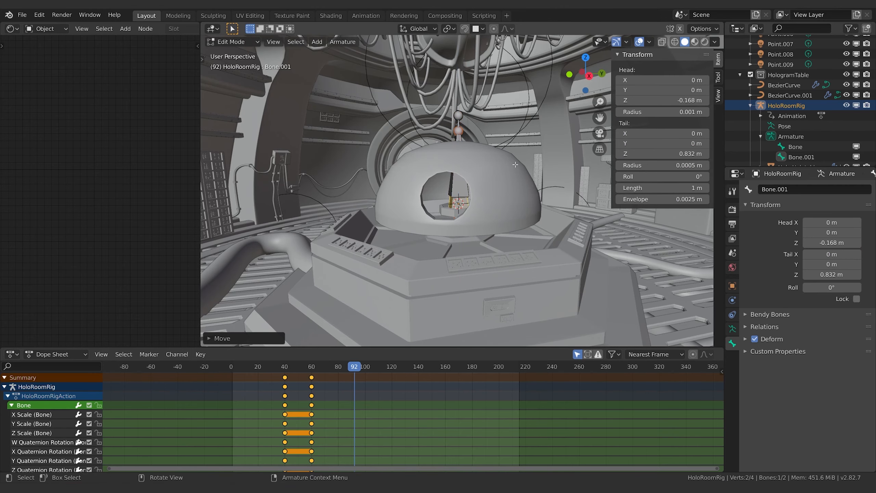
# Step: Rename the duplicated lower bone as MasterControl
pyautogui.scroll(-3, 803, 137)
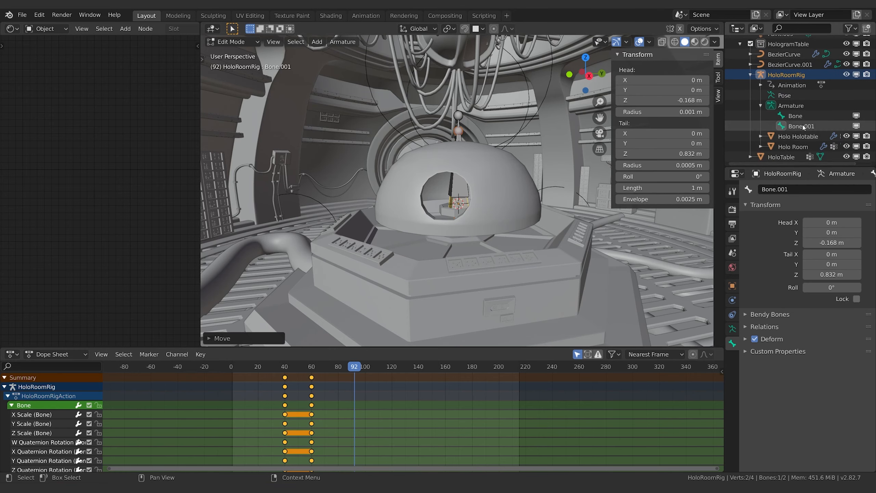
pyautogui.click(805, 187)
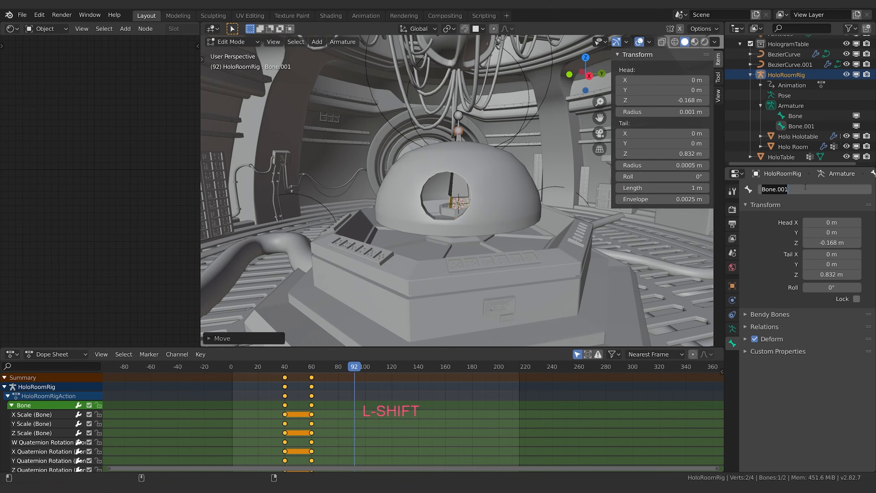
pyautogui.write('MasterControl')
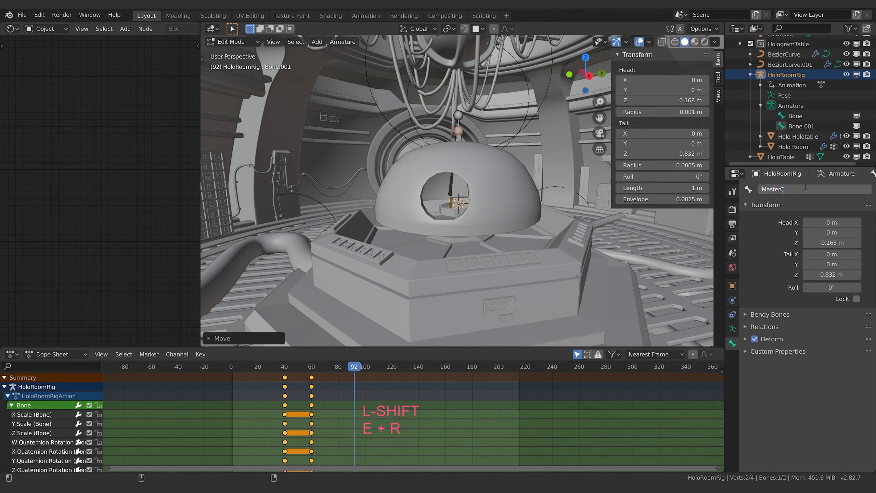
pyautogui.press('Return')
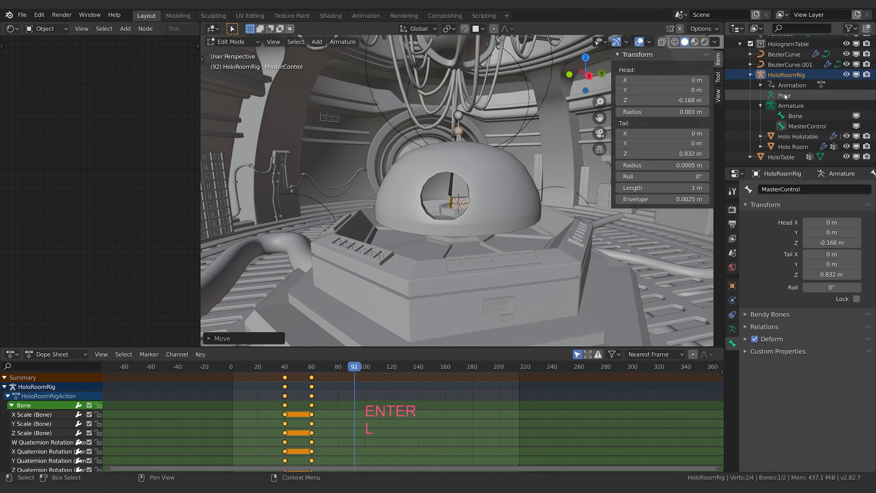
# Step: Select the original bone and rename it as SecondaryControl
pyautogui.click(793, 115)
pyautogui.click(801, 187)
pyautogui.press('BackSpace')
pyautogui.write('Roo')
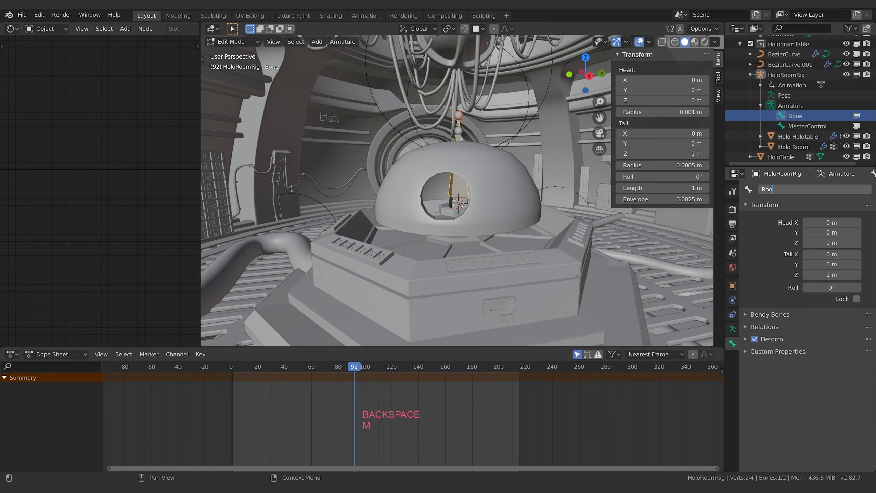
pyautogui.write('Secon')
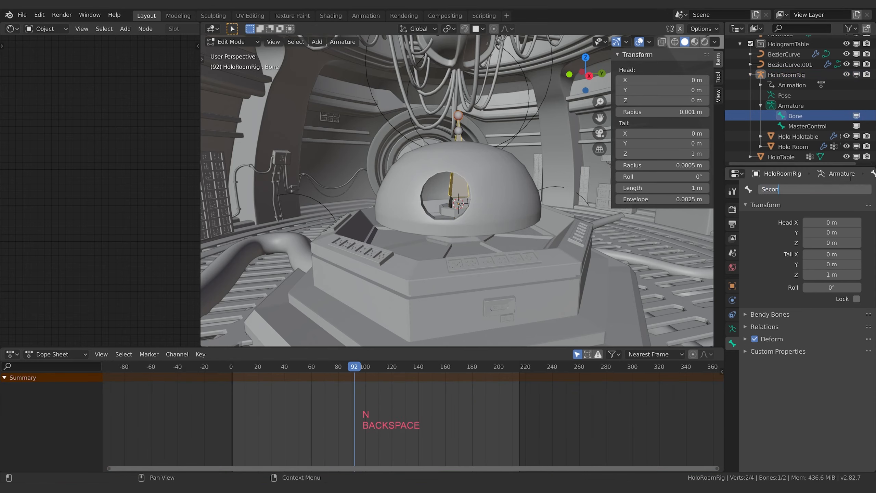
pyautogui.write('daryControl')
pyautogui.press('Return')
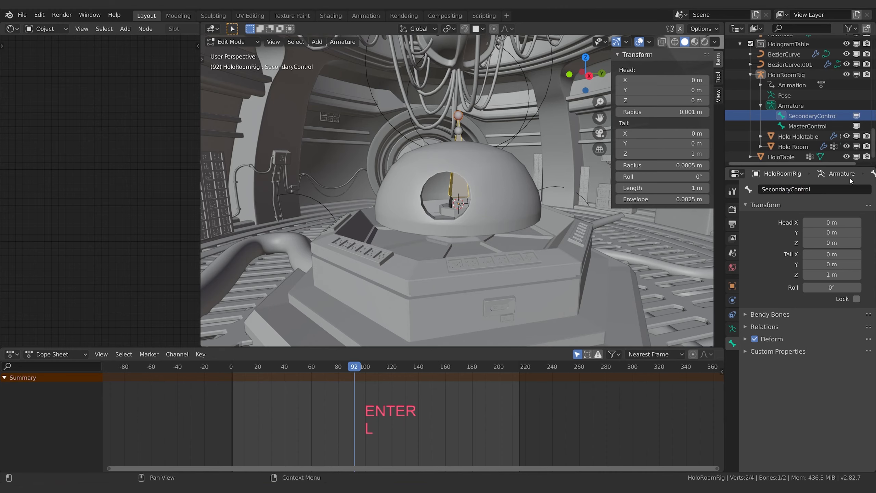
# Step: Parent SecondaryControl to MasterControl with Keep Offset and select the SecondaryControl bone alone
pyautogui.hotkey('ctrl', 'z')
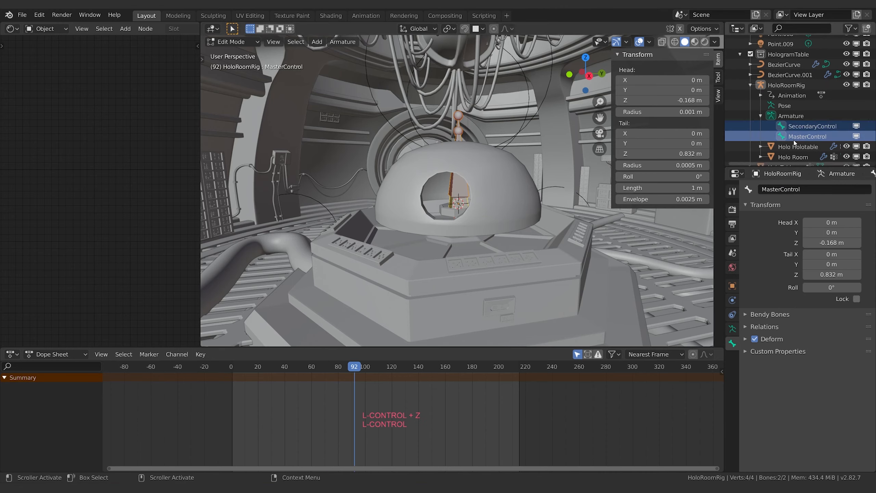
pyautogui.click(794, 139)
pyautogui.keyDown('shift'); pyautogui.click(807, 124); pyautogui.keyUp('shift')
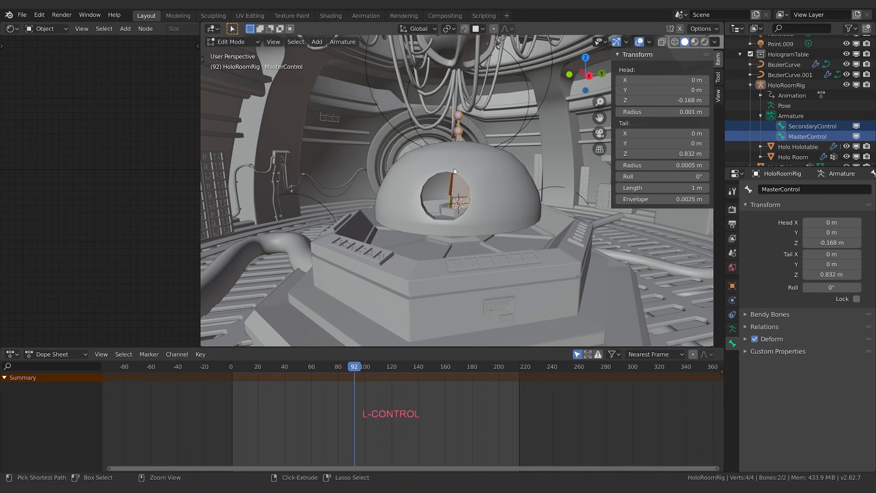
pyautogui.hotkey('ctrl', 'p')
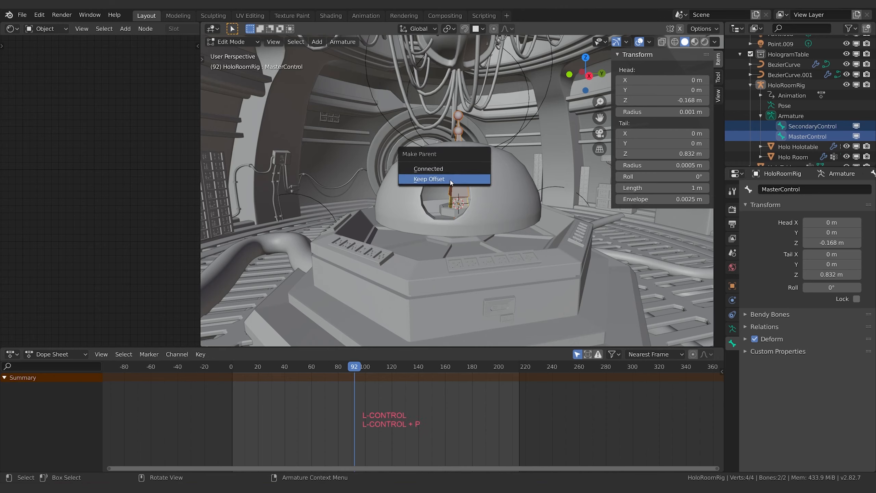
pyautogui.click(450, 182)
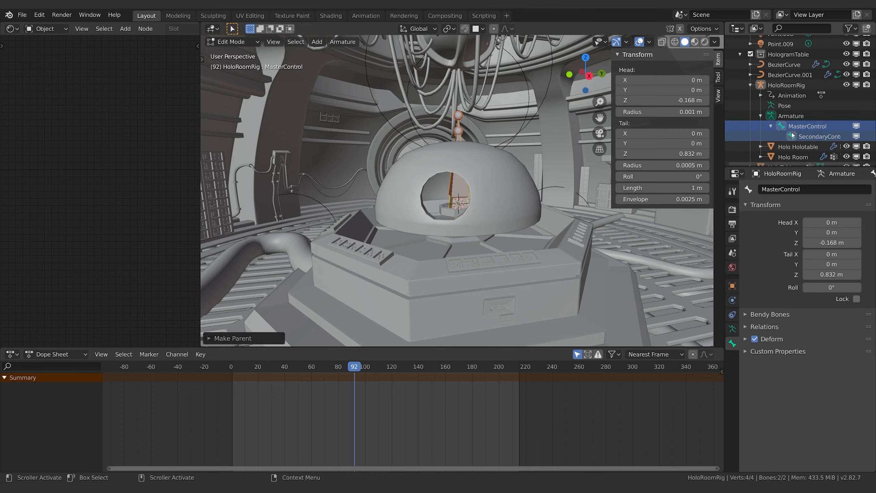
pyautogui.click(779, 137)
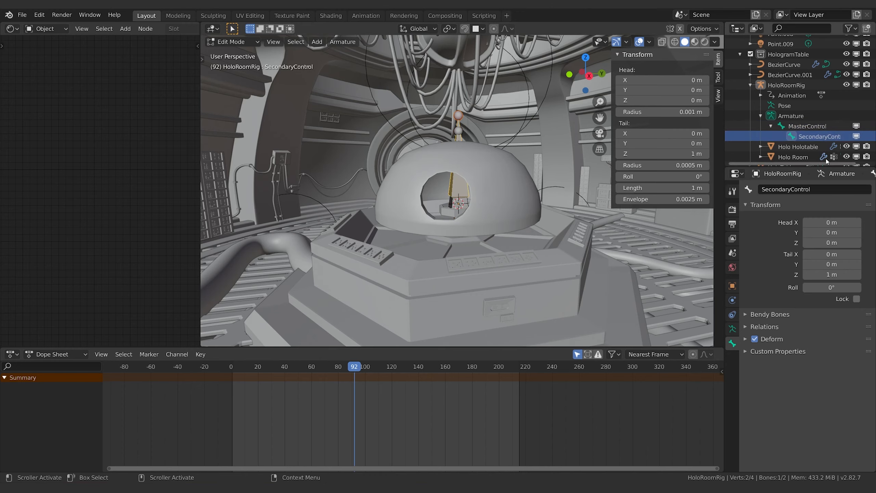
# Step: Select the MasterControl bone, switch the armature to Pose Mode and try rotating the bone about the Z axis
pyautogui.click(457, 115)
pyautogui.press('r')
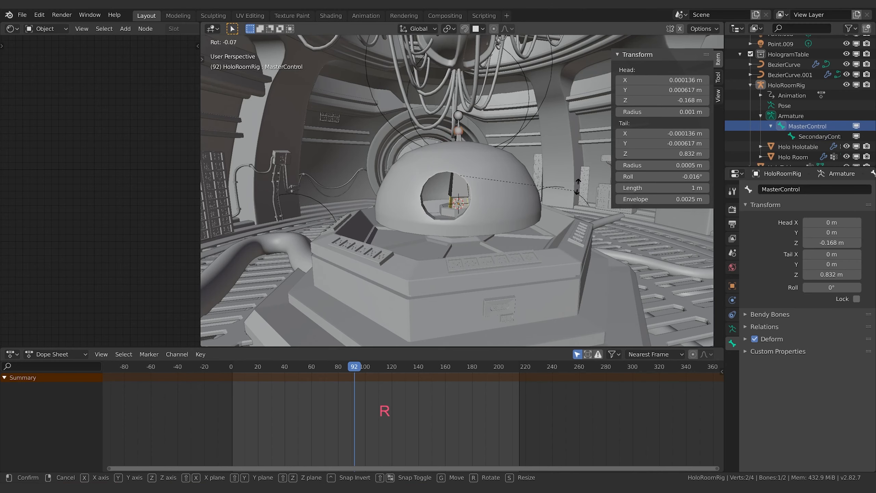
pyautogui.press('Escape')
pyautogui.click(241, 42)
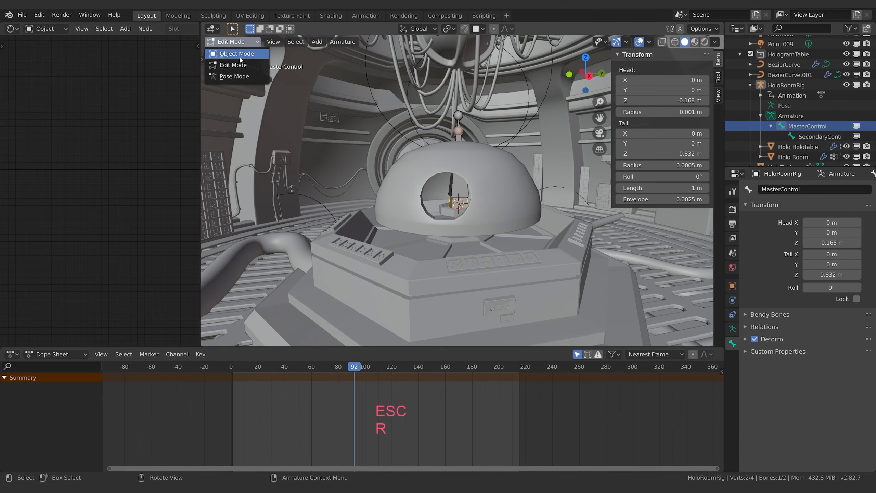
pyautogui.click(234, 77)
pyautogui.press('r')
pyautogui.press('z')
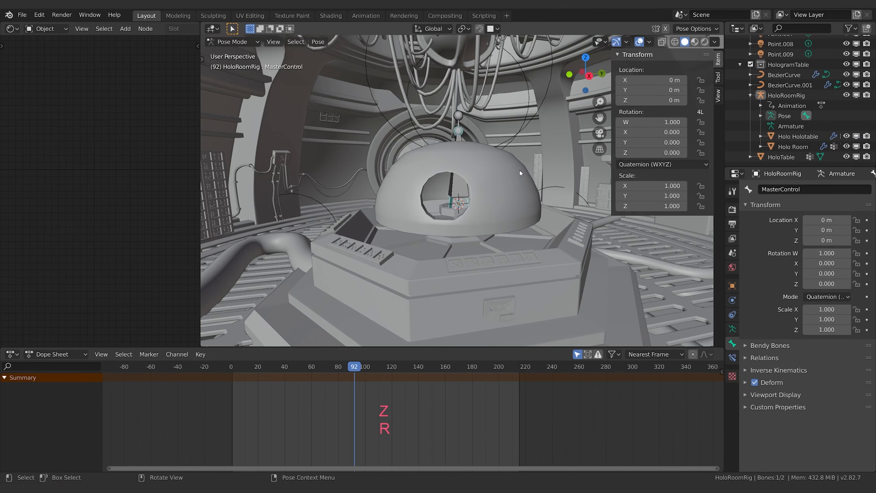
pyautogui.press('Escape')
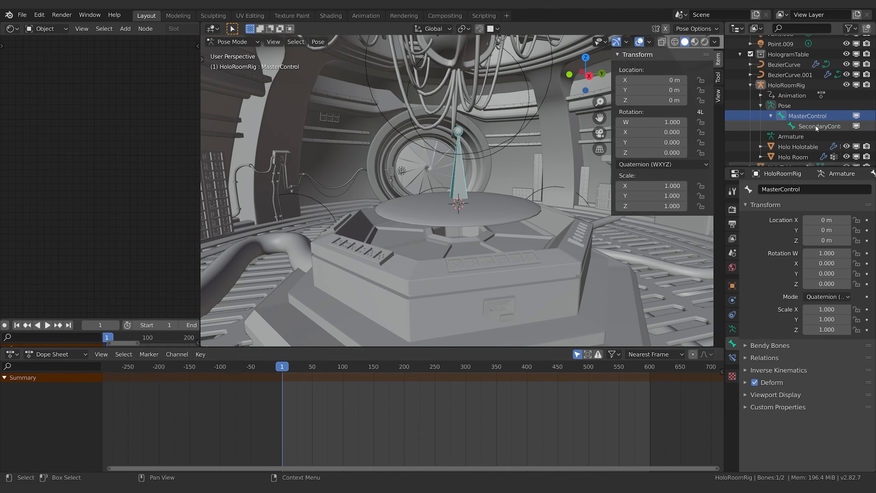
# Step: Set the MasterControl bone's rotation mode to XYZ Euler
pyautogui.click(829, 297)
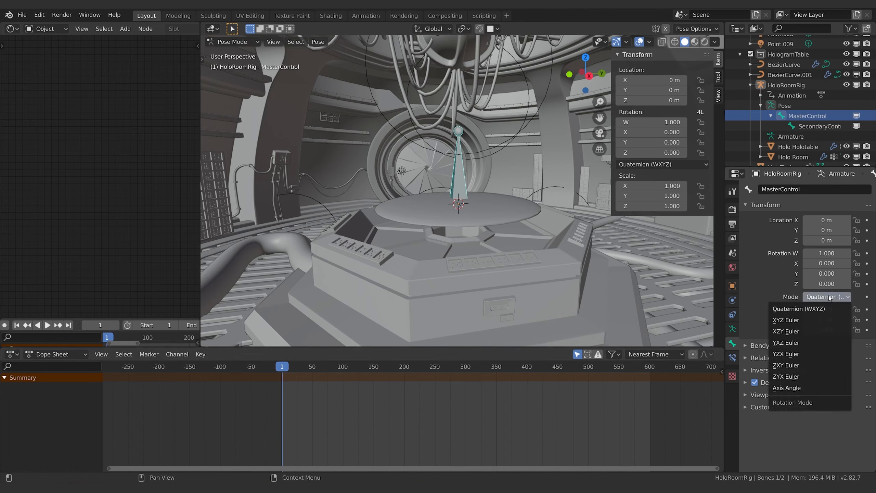
pyautogui.click(816, 307)
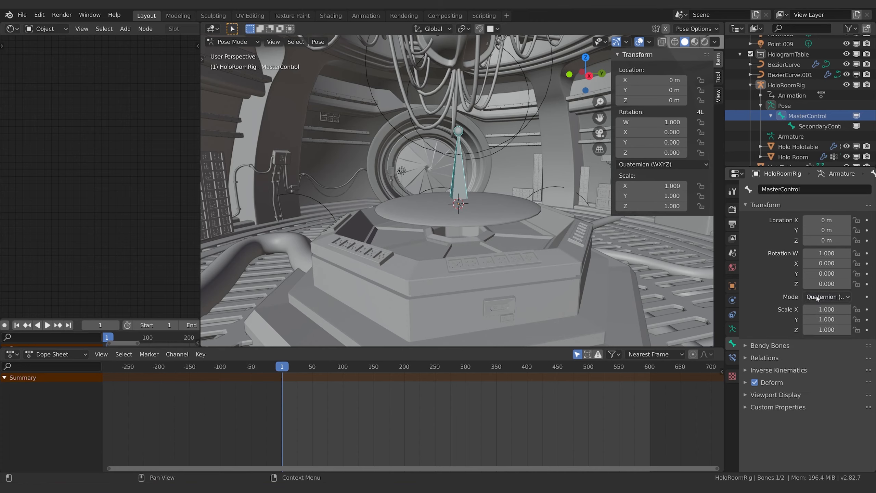
pyautogui.click(826, 298)
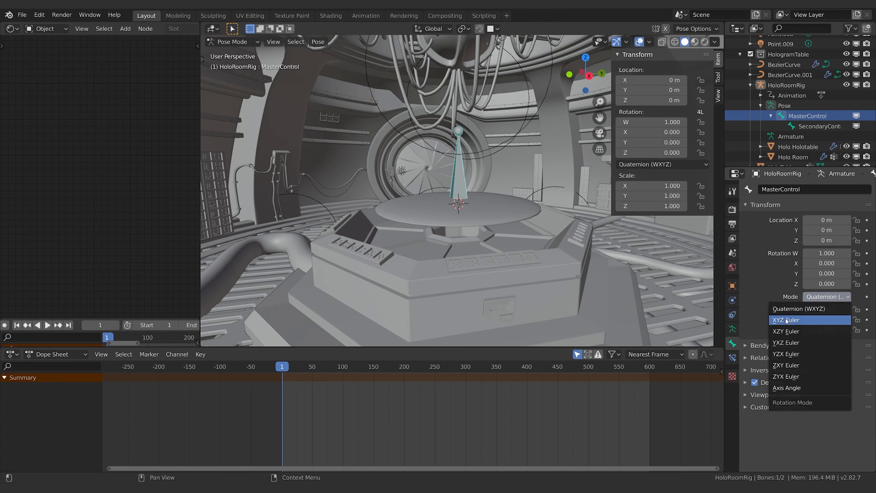
pyautogui.click(793, 320)
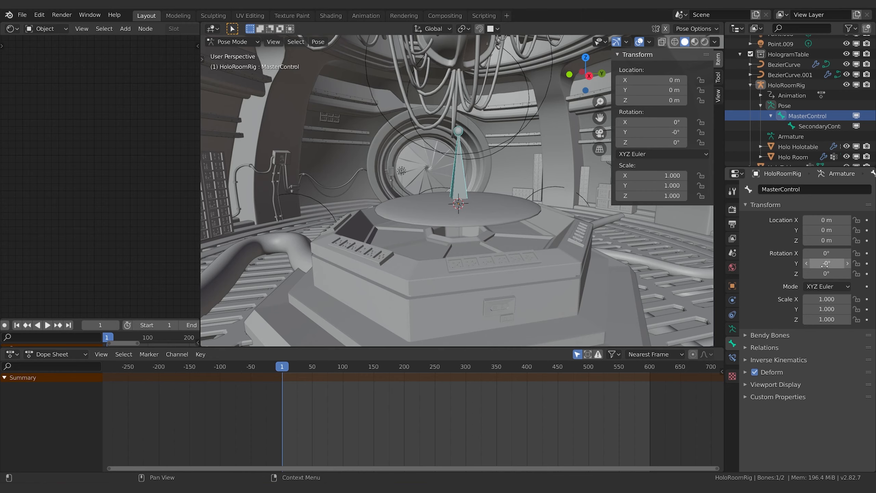
# Step: Try a Z rotation of 65.3° on the MasterControl bone and undo it
pyautogui.moveTo(826, 273); pyautogui.dragTo(855, 274)
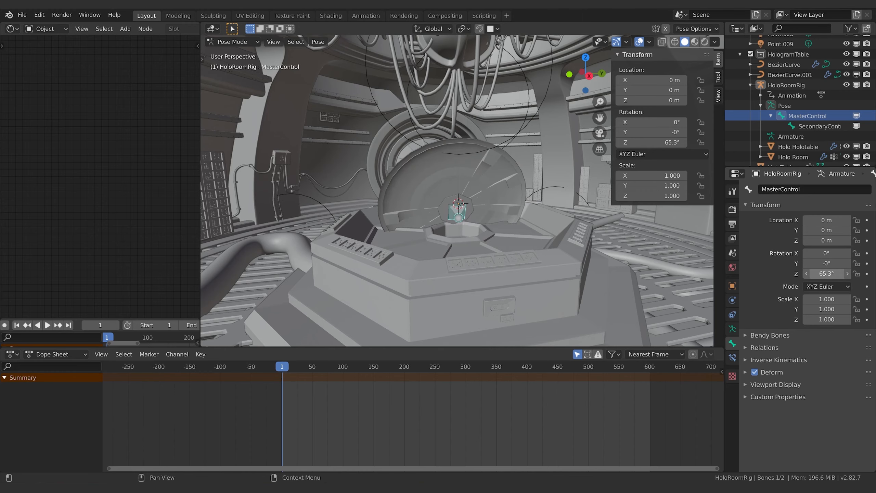
pyautogui.press('ctrl')
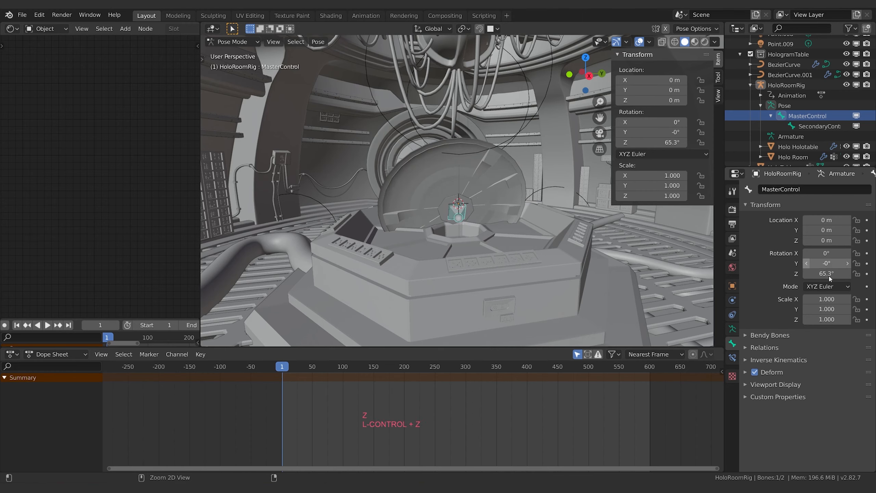
pyautogui.click(828, 275)
# Step: Test MasterControl's Y rotation, reset it to 0° and keyframe the bone's rotation at frame 1
pyautogui.moveTo(826, 263); pyautogui.dragTo(862, 263)
pyautogui.write('0.8d')
pyautogui.press('Return')
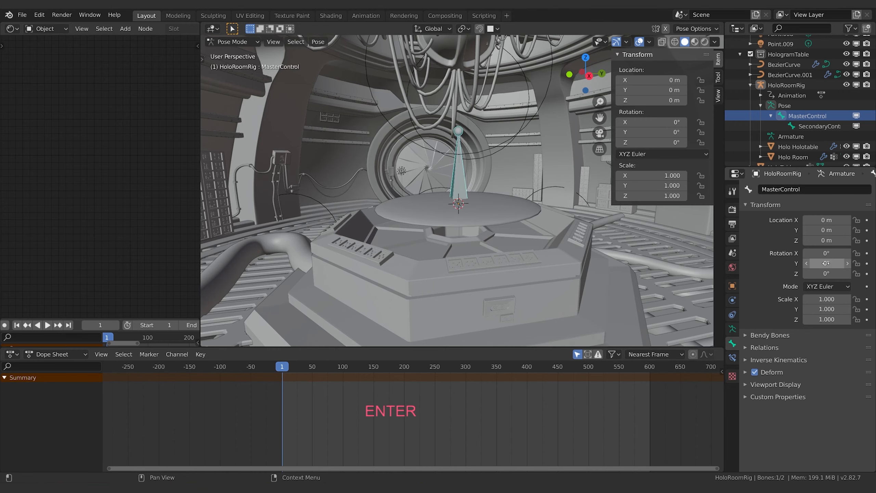
pyautogui.press('i')
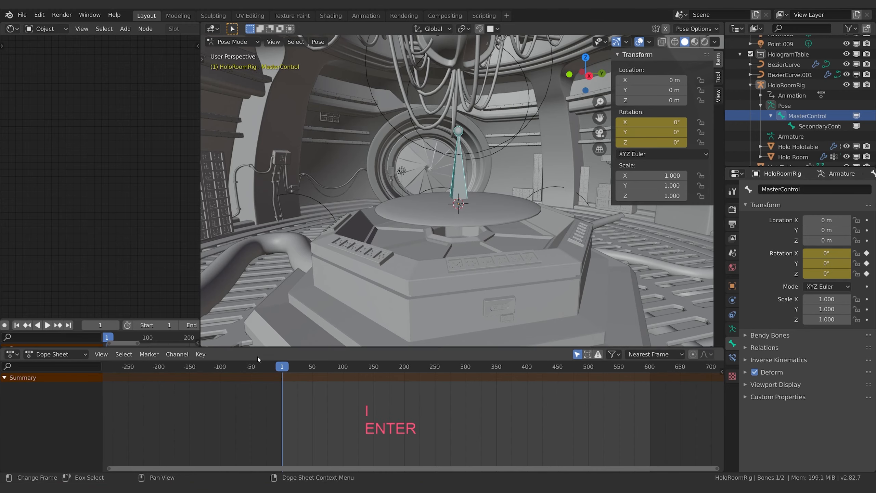
# Step: Go to the final frame 600, set MasterControl's Y rotation to about -1087° and keyframe its rotation
pyautogui.moveTo(146, 326); pyautogui.dragTo(190, 326, button='middle')
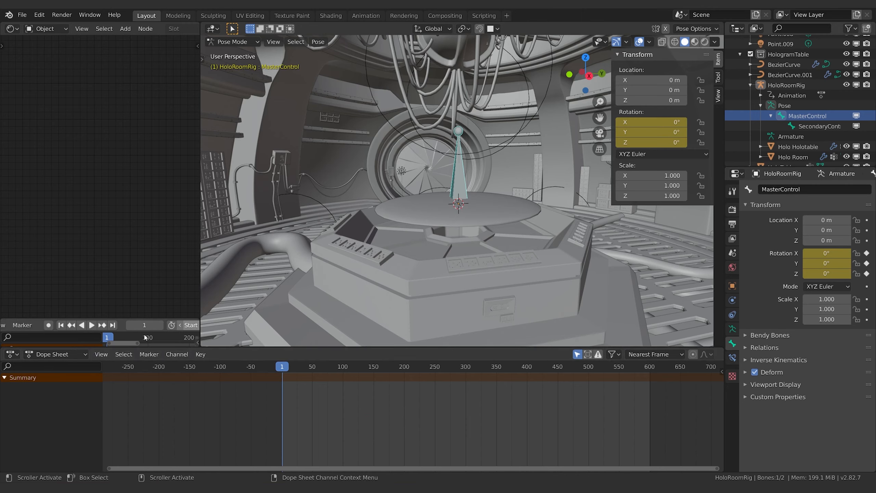
pyautogui.click(113, 326)
pyautogui.moveTo(827, 263); pyautogui.dragTo(738, 263)
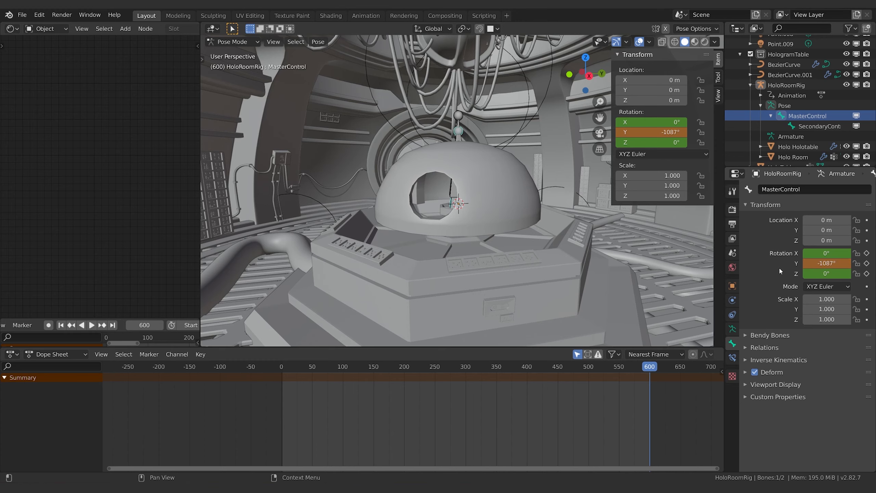
pyautogui.press('i')
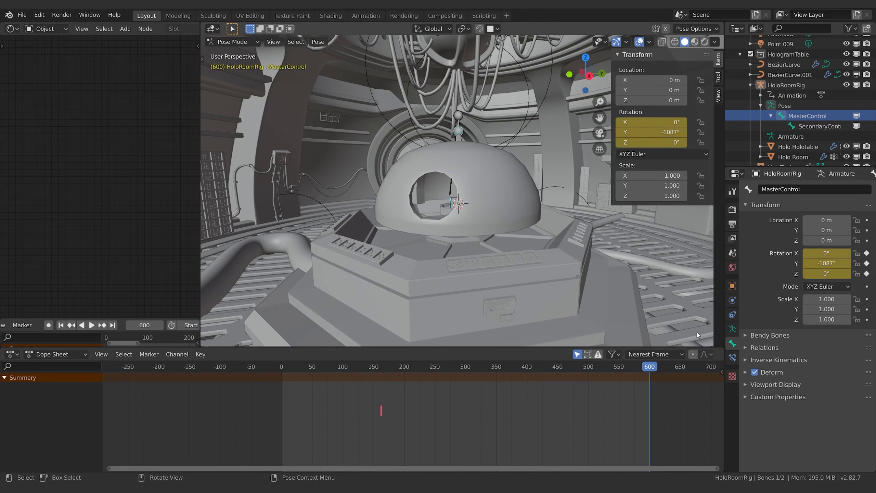
# Step: Play back the hologram room's rotation and scrub the timeline back to frame 55
pyautogui.press('space')
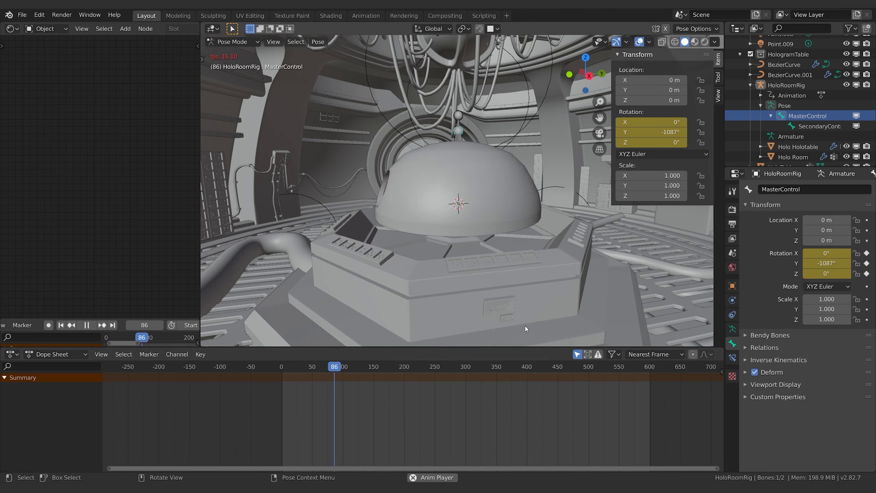
pyautogui.press('space')
pyautogui.click(328, 368)
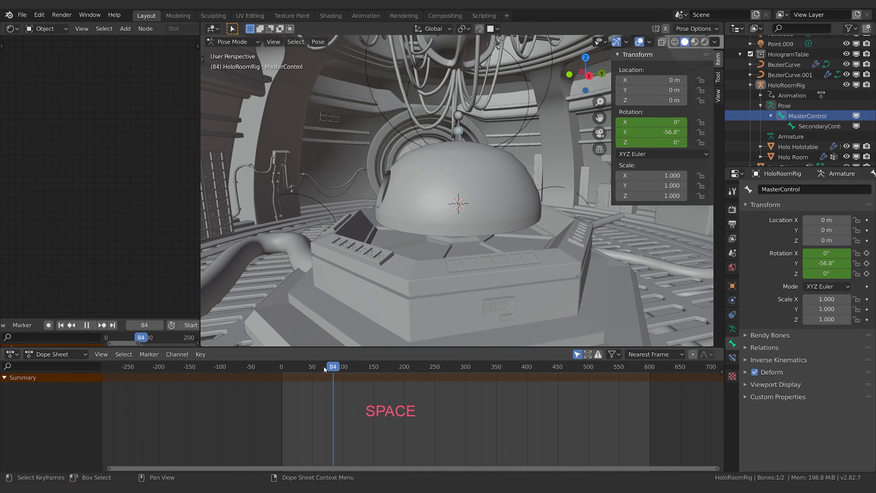
pyautogui.moveTo(328, 368)
pyautogui.mouseDown()
pyautogui.moveTo(316, 368)
pyautogui.moveTo(341, 369)
pyautogui.moveTo(315, 368)
pyautogui.mouseUp()
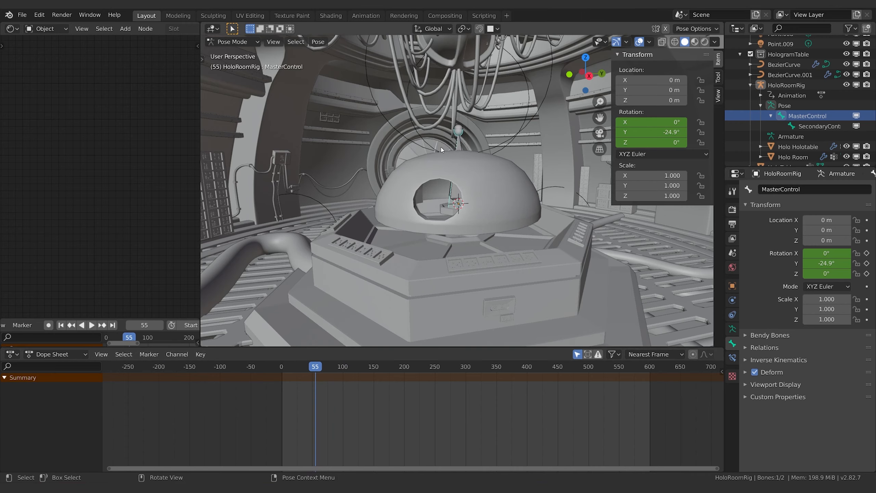
# Step: Select the SecondaryControl bone, set its Y quaternion rotation to 0.300 at frame 60 and keyframe it
pyautogui.click(455, 198)
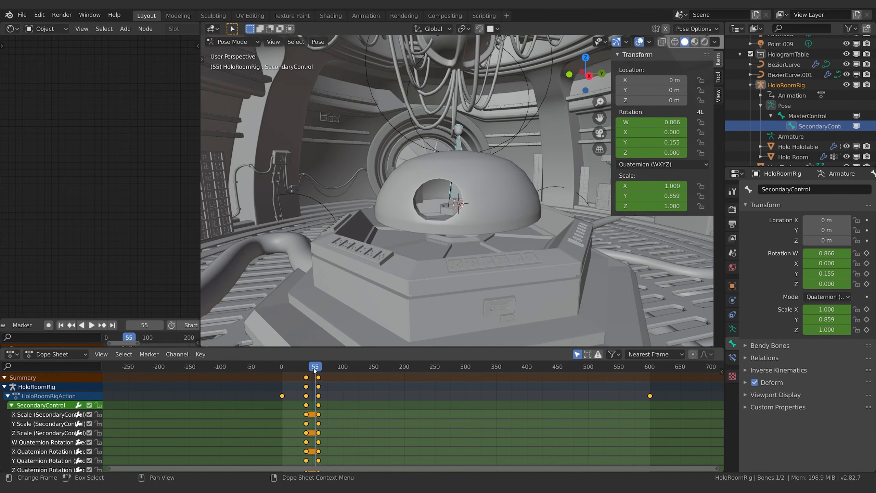
pyautogui.keyDown('shift'); pyautogui.moveTo(315, 370); pyautogui.dragTo(319, 369, button='right'); pyautogui.keyUp('shift')
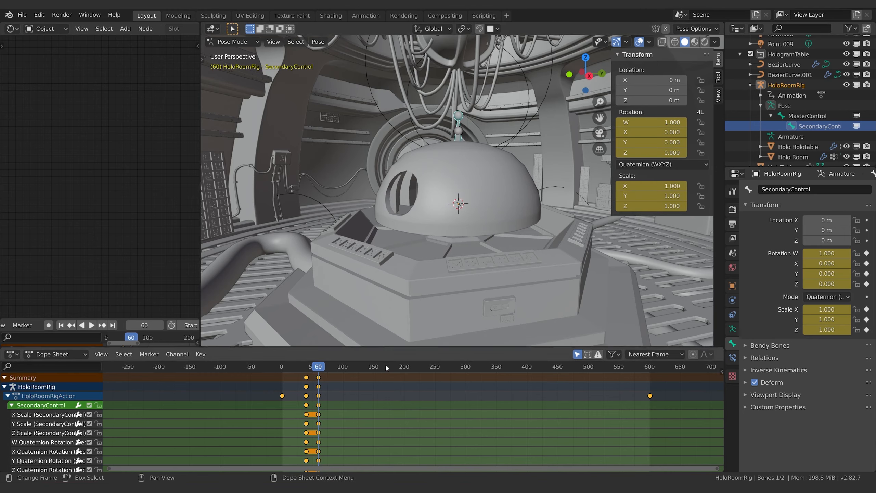
pyautogui.moveTo(827, 274)
pyautogui.mouseDown()
pyautogui.moveTo(841, 273)
pyautogui.moveTo(830, 274)
pyautogui.mouseUp()
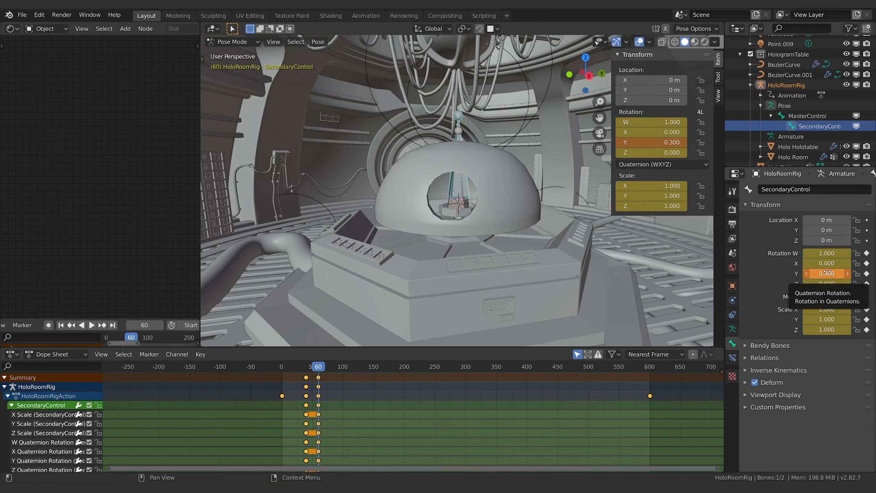
pyautogui.press('i')
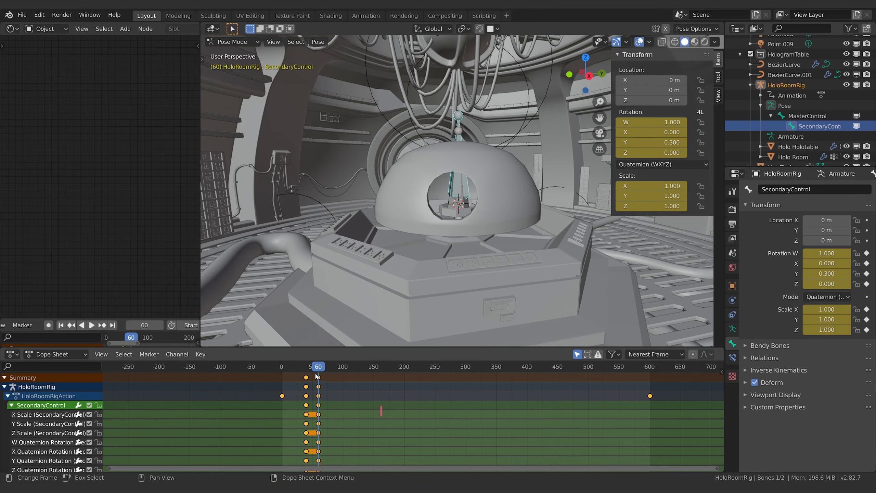
# Step: Play the animation and check the MasterControl bone's motion during playback
pyautogui.press('space')
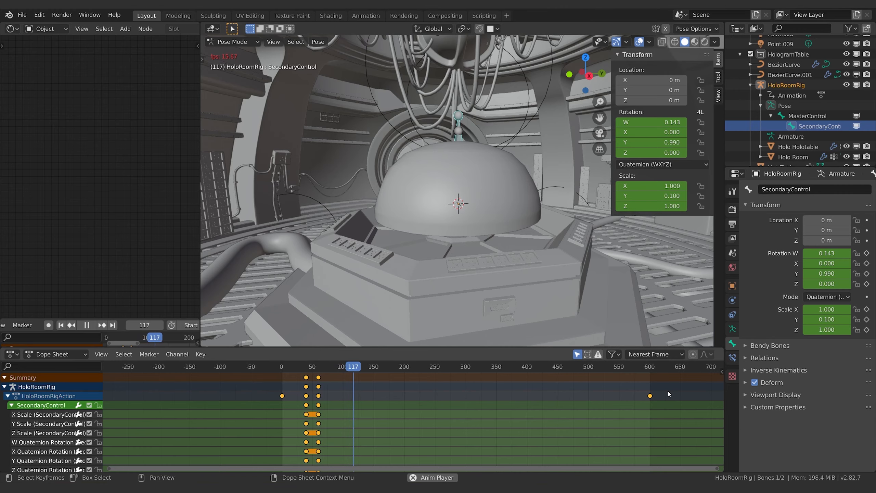
pyautogui.click(806, 117)
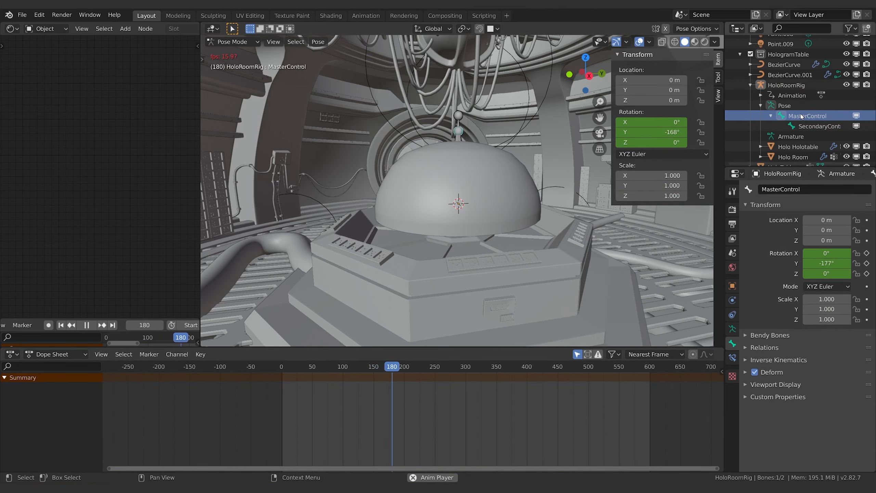
pyautogui.press('space')
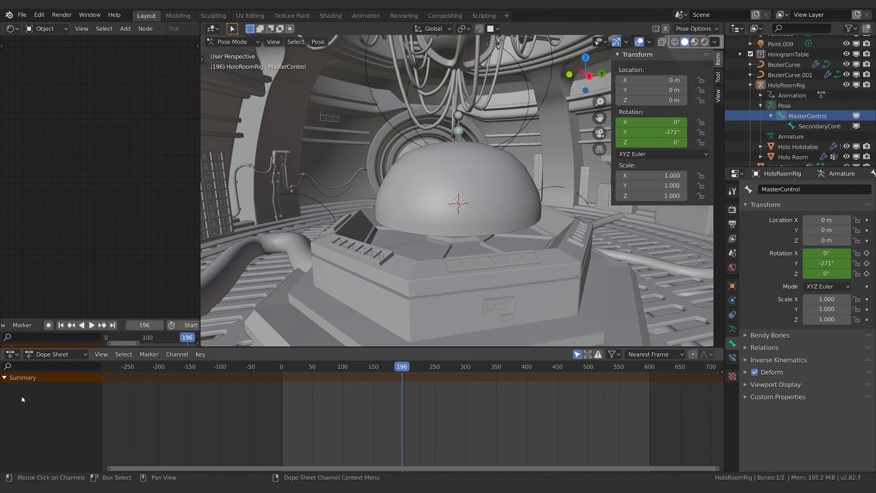
# Step: Select the MasterControl bone and move its last rotation keyframes out to about frame 1640 to slow the spin
pyautogui.click(457, 130)
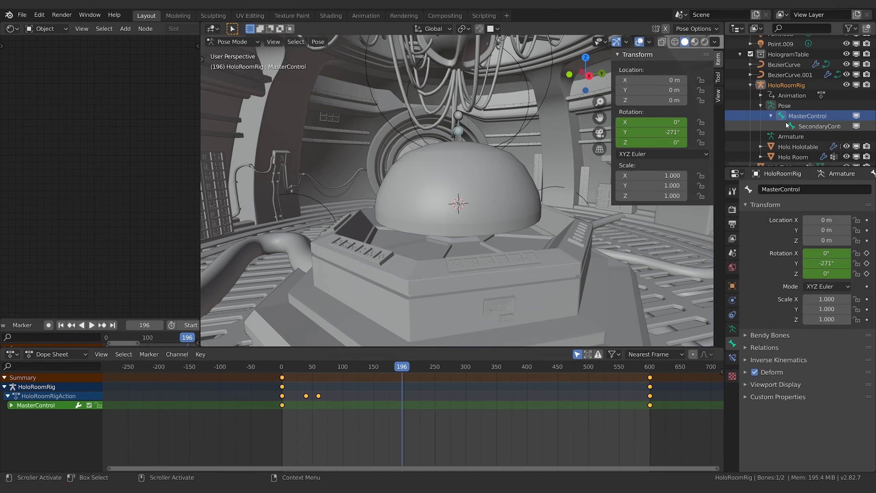
pyautogui.click(794, 117)
pyautogui.click(460, 130)
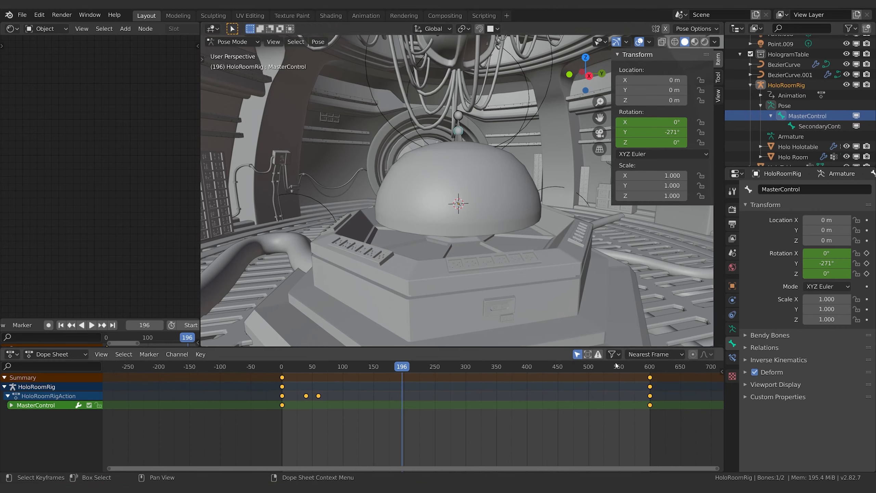
pyautogui.click(649, 377)
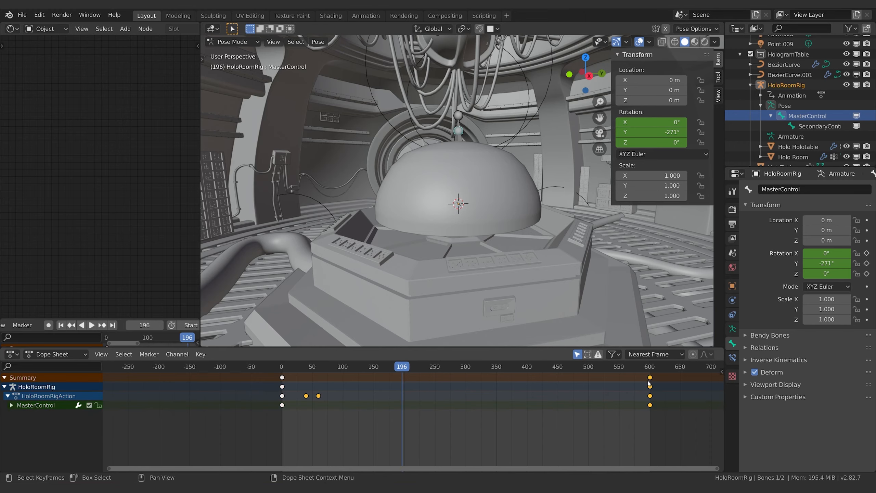
pyautogui.click(651, 377)
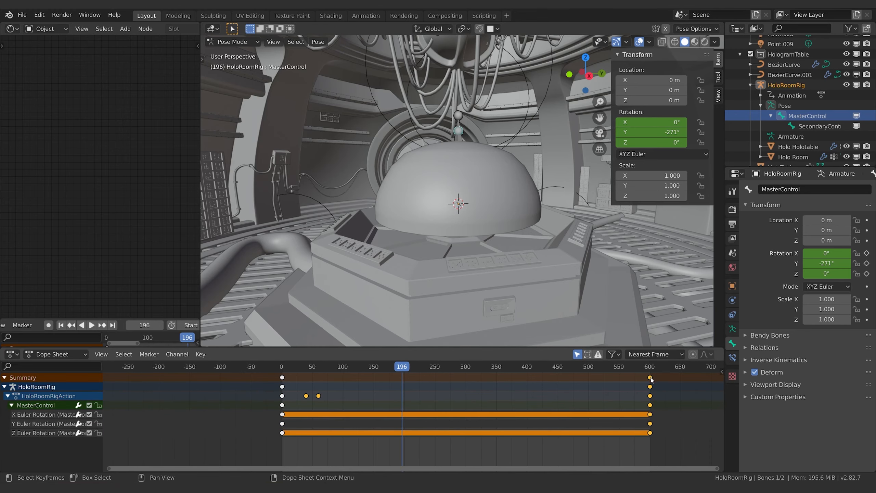
pyautogui.press('g')
pyautogui.click(677, 383)
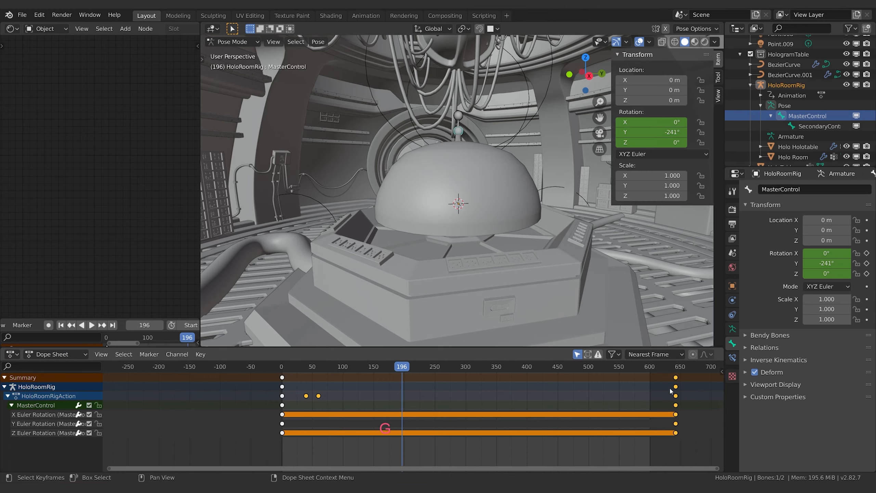
pyautogui.scroll(-8, 670, 391)
pyautogui.press('g')
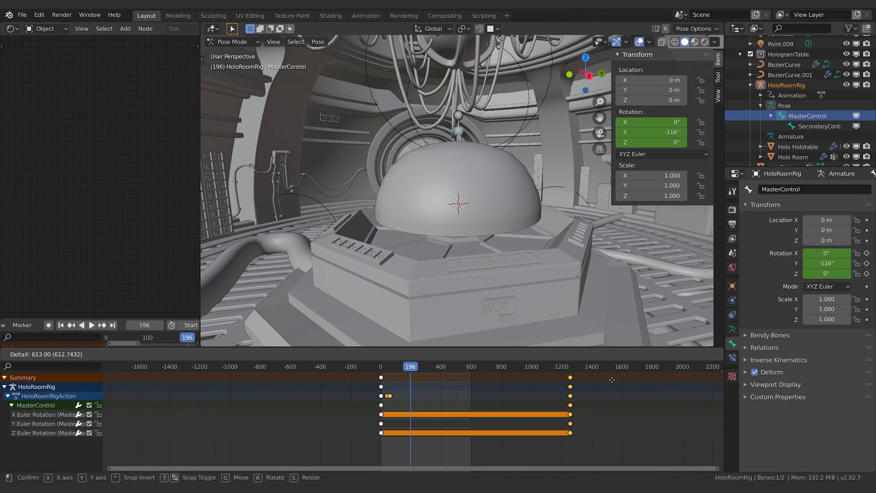
pyautogui.click(625, 386)
# Step: Replay the animation from the start to review the slower rotation, and stop at frame 120
pyautogui.press('space')
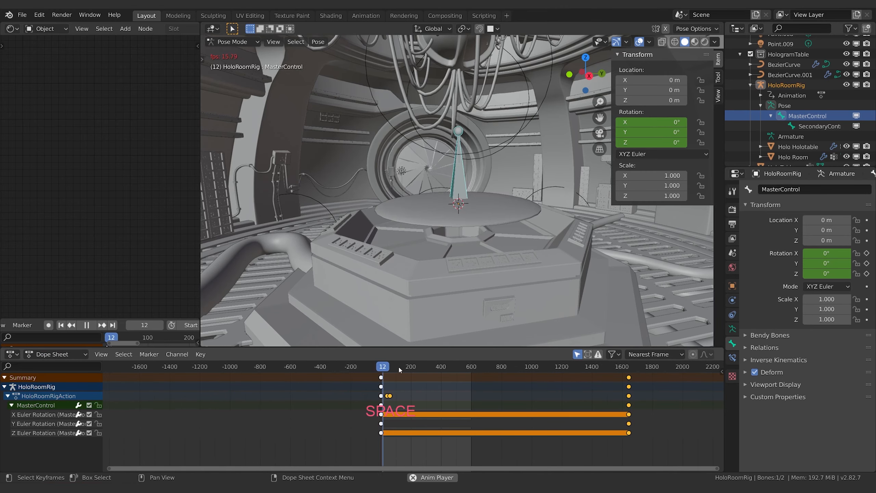
pyautogui.press('space')
pyautogui.press('space')
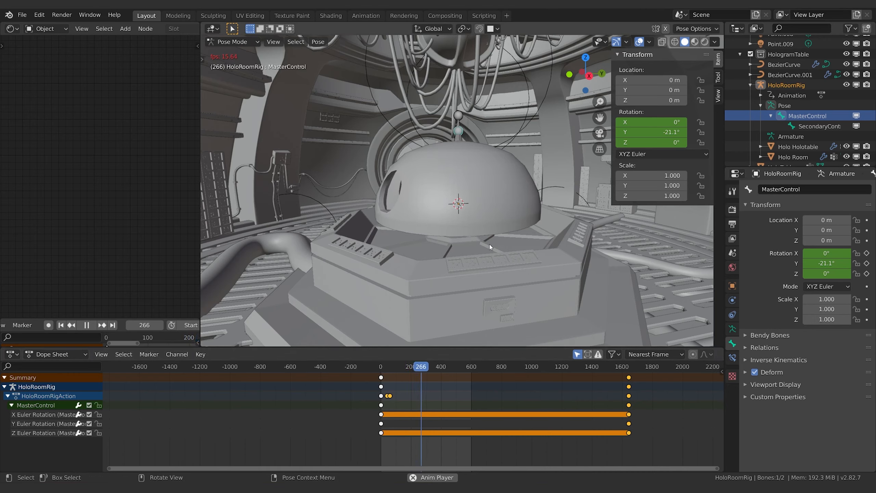
pyautogui.press('space')
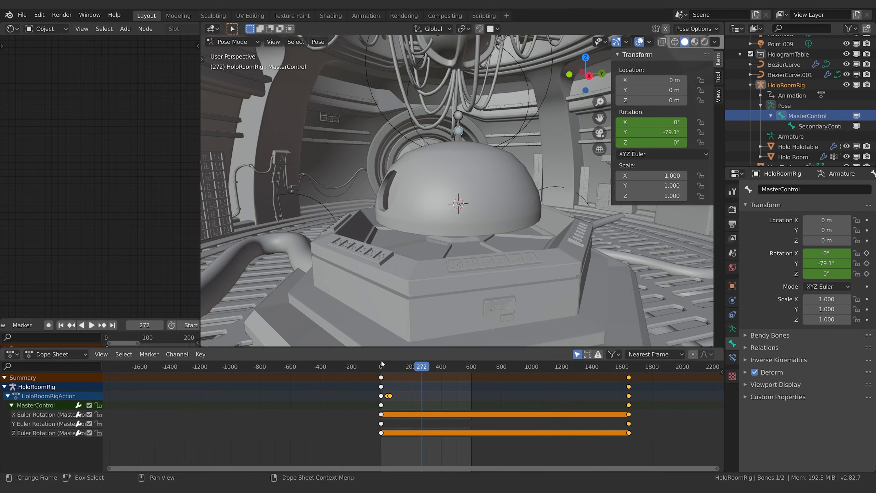
pyautogui.hotkey('shift', 'Left')
pyautogui.press('space')
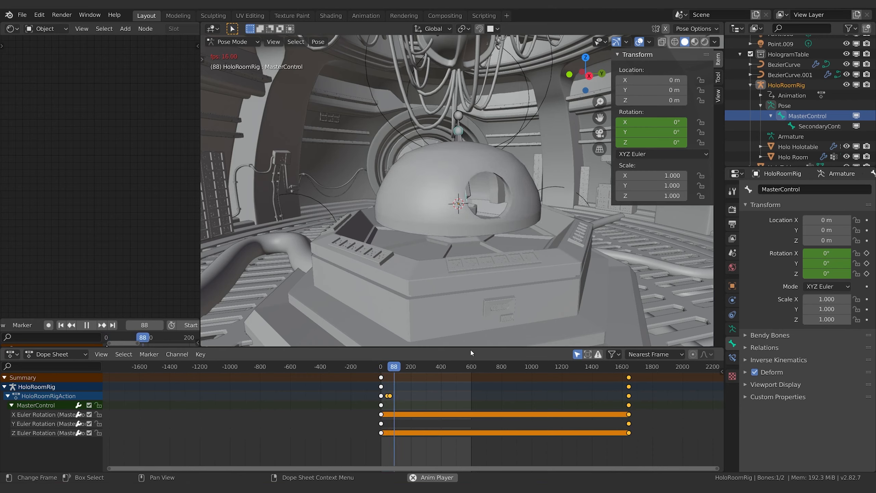
pyautogui.press('space')
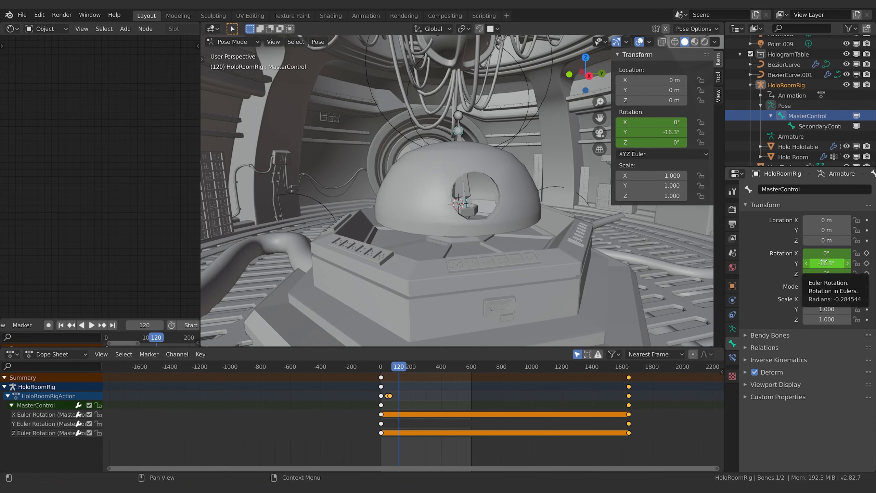
# Step: Keyframe the MasterControl bone's rotation at frame 120 and delete its rotation keyframes at about frame 1640
pyautogui.press('i')
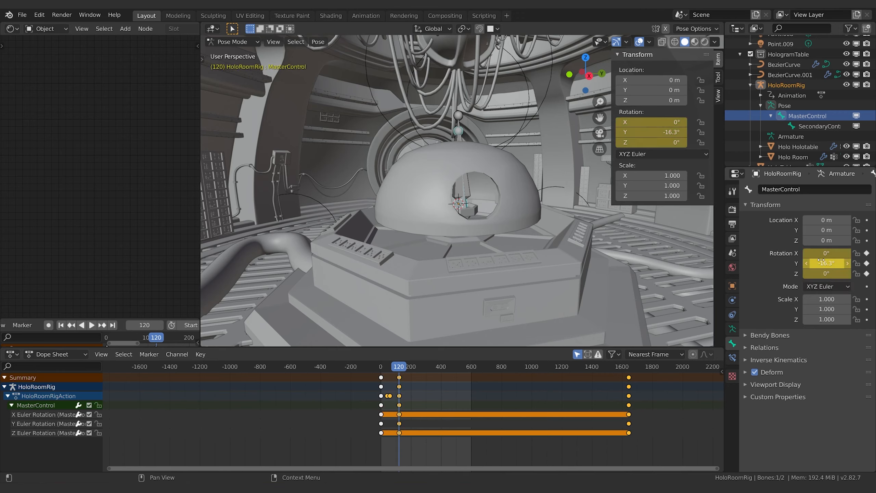
pyautogui.press('x')
pyautogui.click(628, 379)
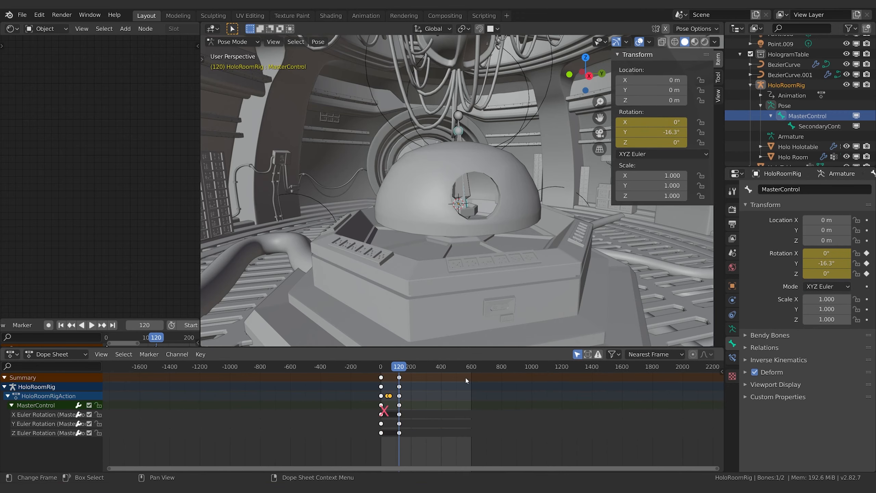
# Step: Replay the animation to check the shortened MasterControl rotation, and return to the keyframe at frame 120
pyautogui.press('space')
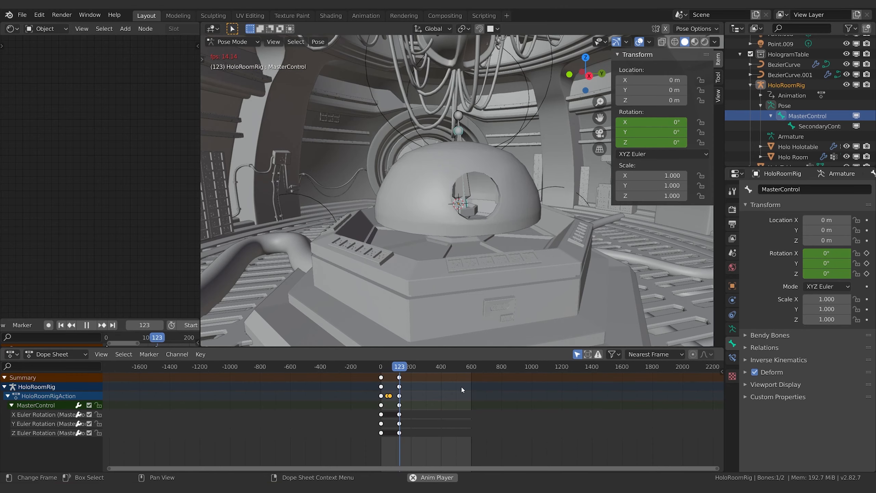
pyautogui.press('space')
pyautogui.keyDown('shift'); pyautogui.moveTo(402, 371); pyautogui.dragTo(399, 368, button='right'); pyautogui.keyUp('shift')
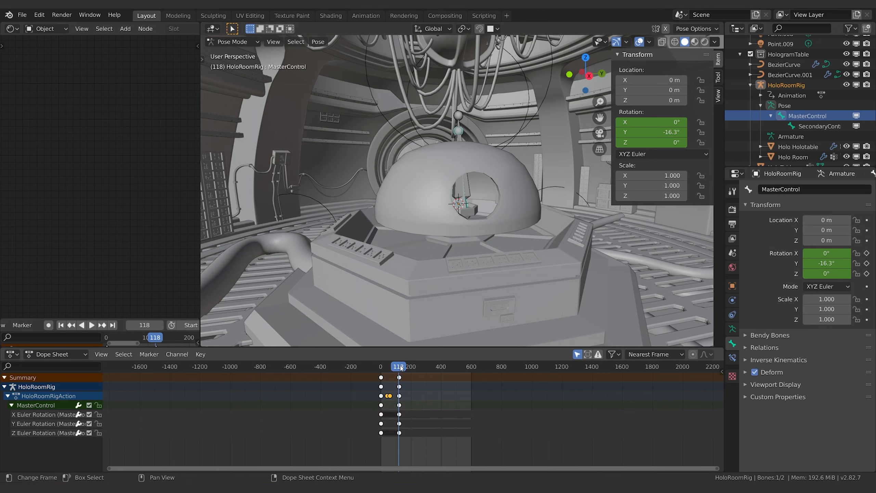
pyautogui.press('Down')
pyautogui.press('Up')
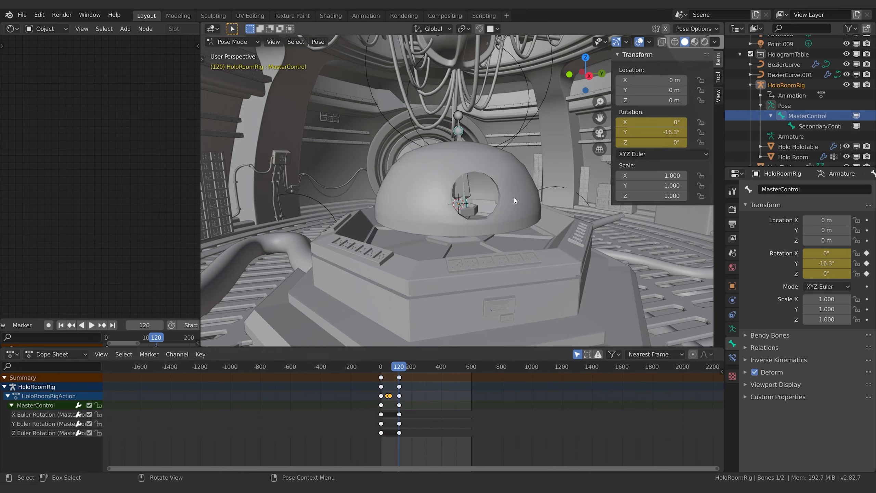
# Step: Select the SecondaryControl bone and keyframe its location and scale at frame 120
pyautogui.click(805, 126)
pyautogui.click(805, 116)
pyautogui.click(809, 126)
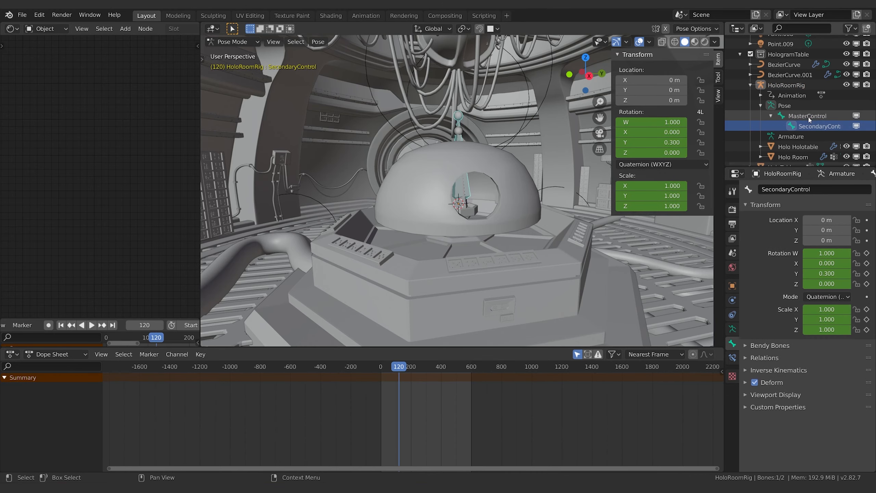
pyautogui.click(807, 116)
pyautogui.click(809, 125)
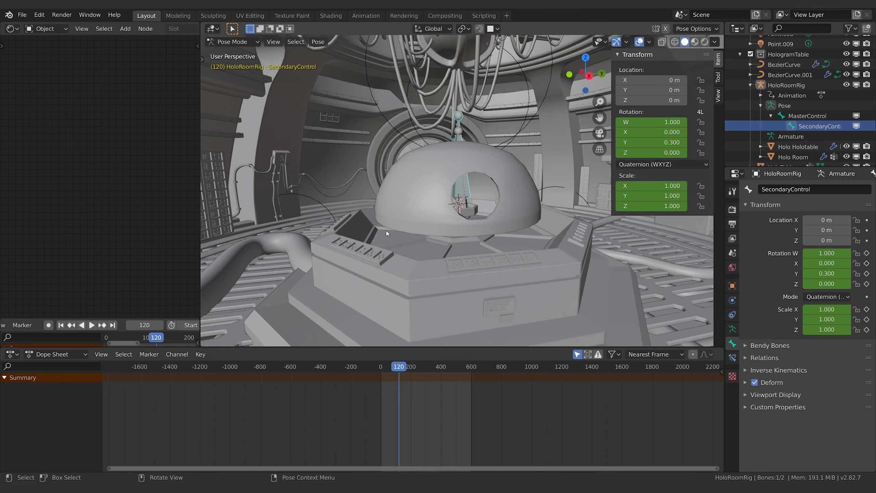
pyautogui.click(466, 191)
pyautogui.click(600, 247)
pyautogui.click(470, 192)
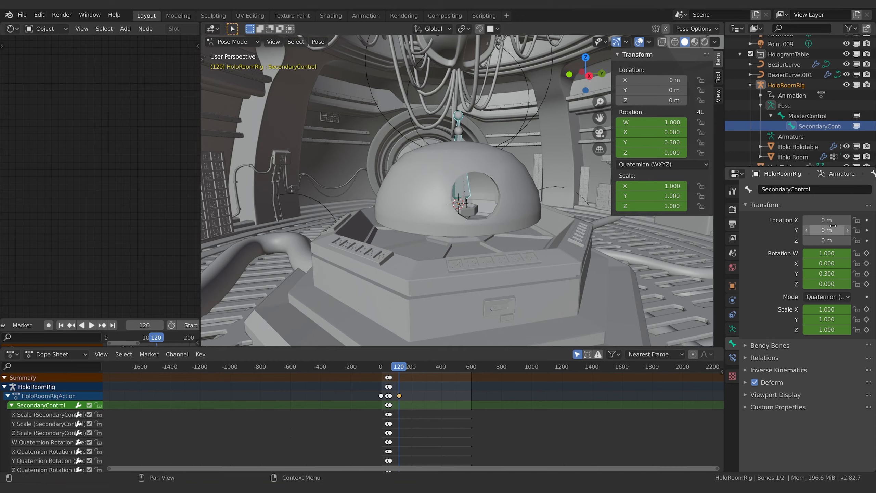
pyautogui.press('i')
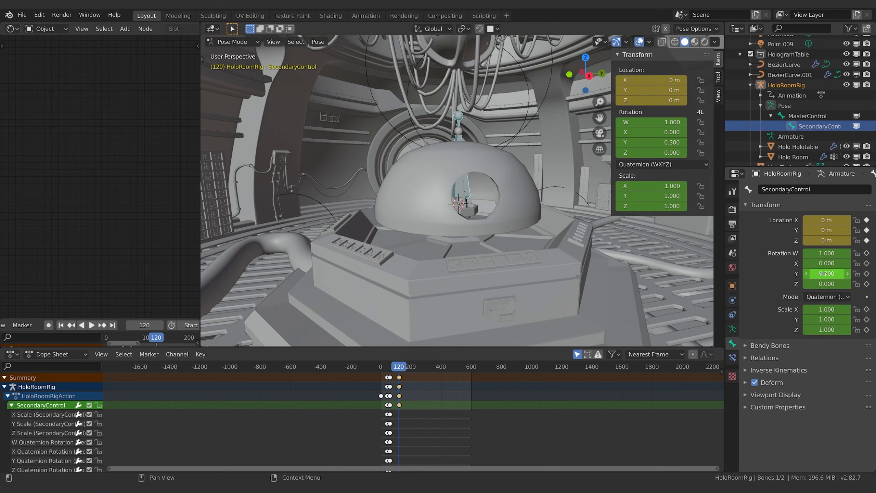
pyautogui.press('i')
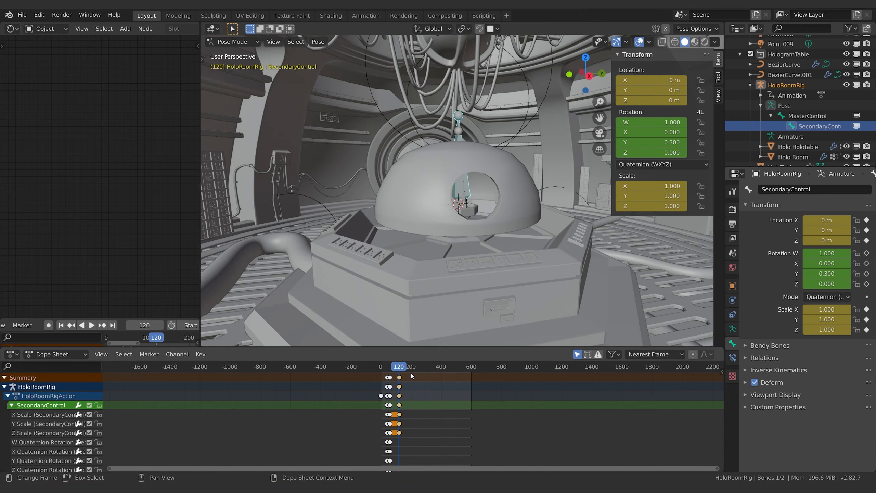
# Step: Advance to frame 141, scale the SecondaryControl bone down to about 0.515 and move it along the X axis
pyautogui.press('space')
pyautogui.press('space')
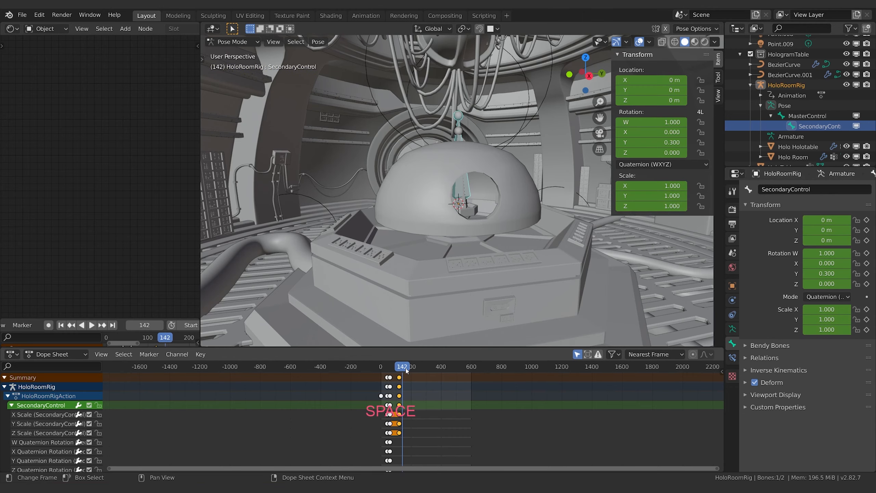
pyautogui.click(405, 370)
pyautogui.press('Escape')
pyautogui.press('s')
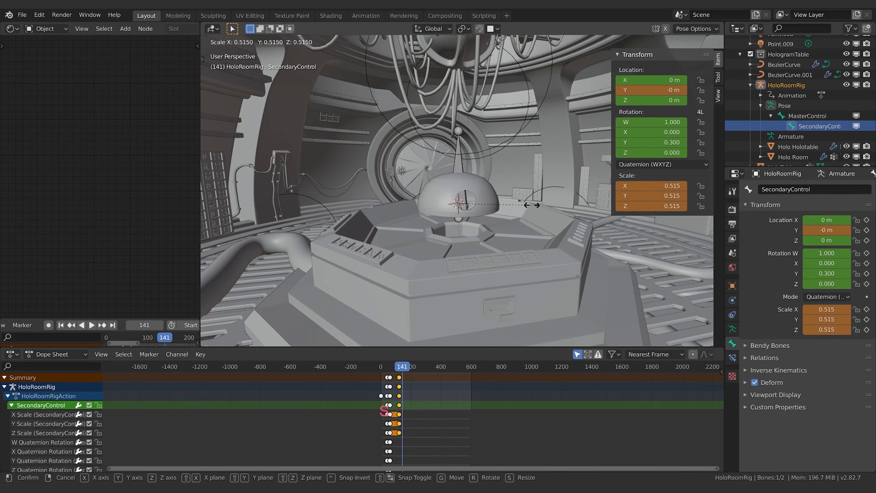
pyautogui.click(532, 207)
pyautogui.press('g')
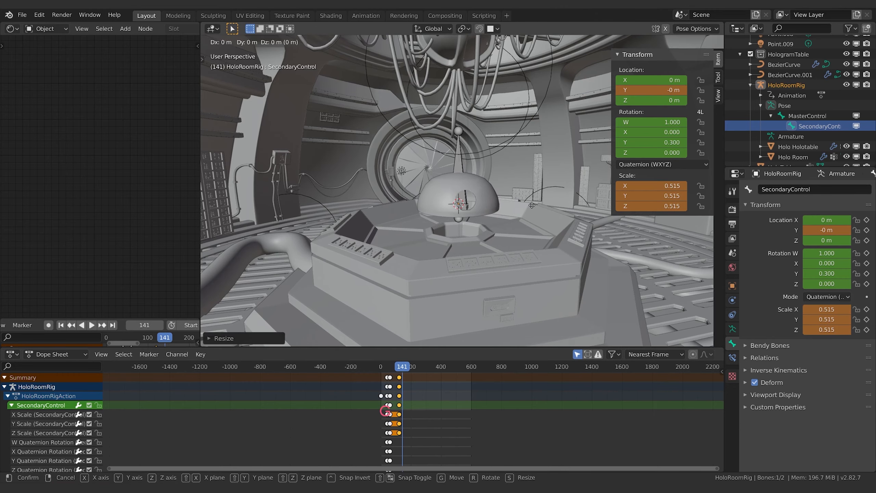
pyautogui.press('x')
pyautogui.click(519, 200)
# Step: Shrink and reposition the SecondaryControl bone to scale 0.385, X -0.62086 m and Z 0.18159 m, and keyframe location and scale at frame 141
pyautogui.moveTo(406, 210); pyautogui.dragTo(481, 215, button='middle')
pyautogui.scroll(2, 481, 215)
pyautogui.press('s')
pyautogui.click(382, 220)
pyautogui.keyDown('shift'); pyautogui.moveTo(382, 220); pyautogui.dragTo(642, 251, button='middle'); pyautogui.keyUp('shift')
pyautogui.press('s')
pyautogui.click(531, 222)
pyautogui.press('g')
pyautogui.press('x')
pyautogui.click(510, 235)
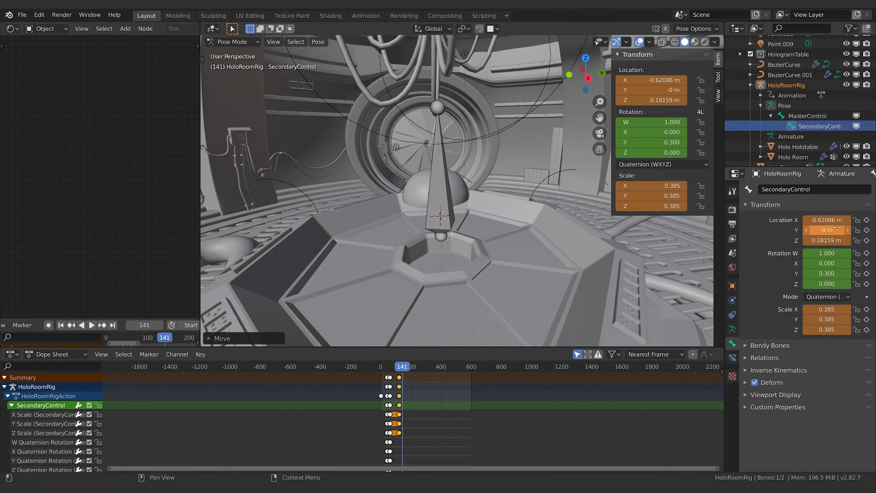
pyautogui.press('i')
pyautogui.press('i')
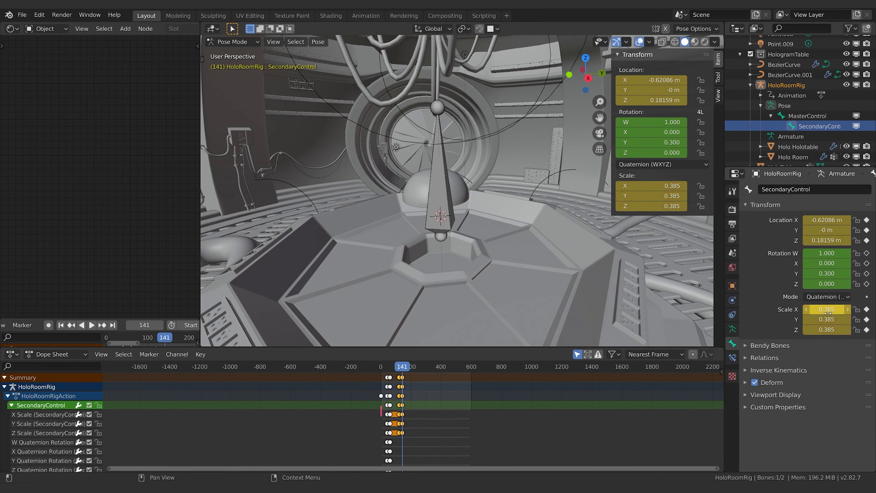
# Step: Hide the viewport overlays and replay the animation to review the SecondaryControl bone's move and scale change
pyautogui.press('space')
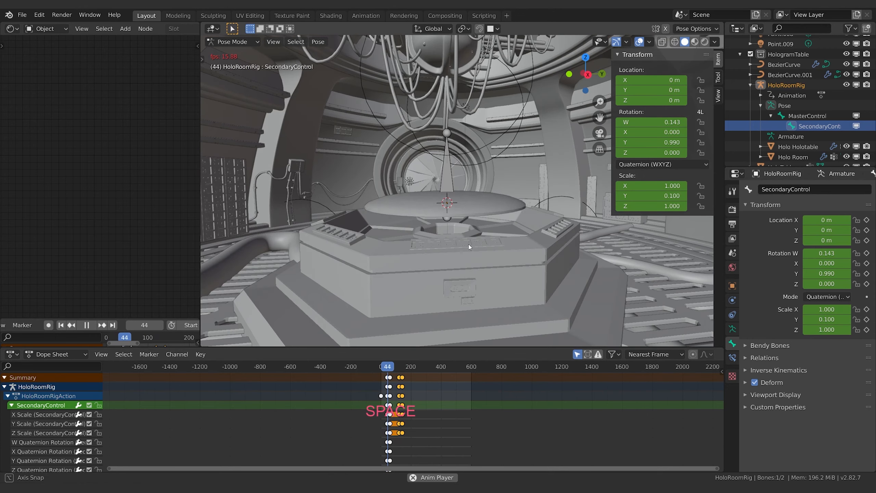
pyautogui.click(639, 42)
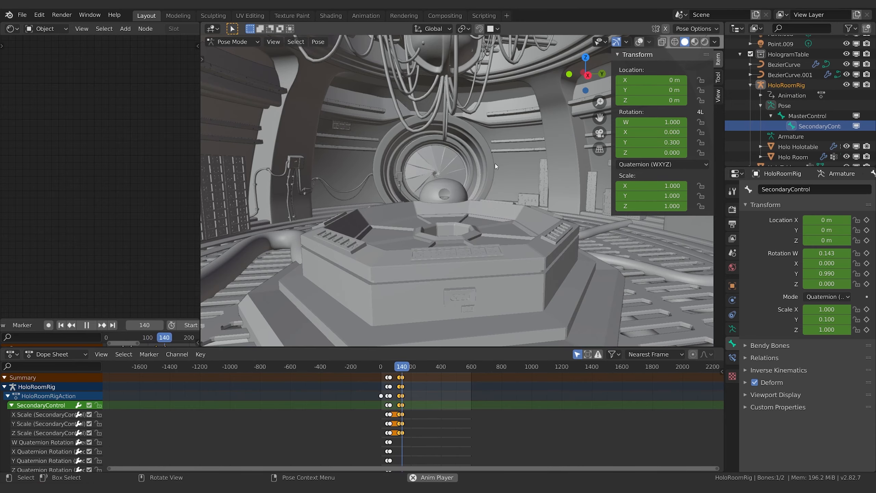
pyautogui.moveTo(495, 163); pyautogui.dragTo(492, 228, button='middle')
pyautogui.press('space')
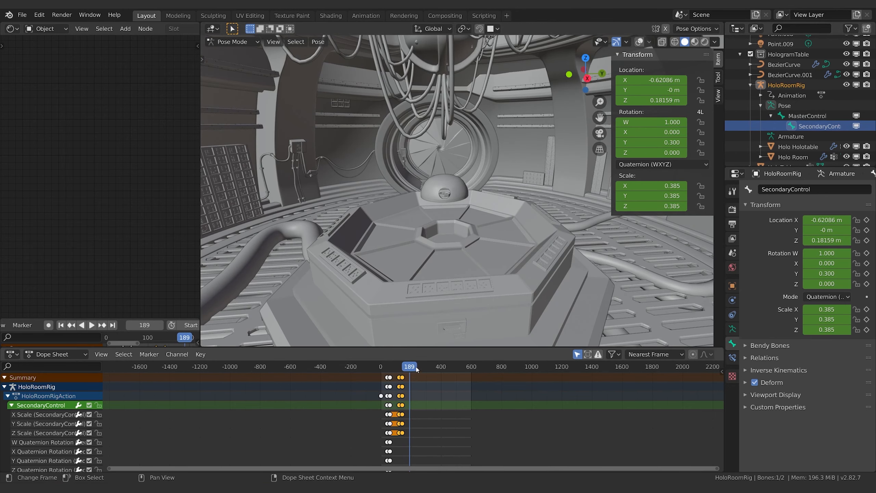
# Step: Return to frame 120, show the viewport overlays again and check the MasterControl and SecondaryControl bones' keyframes
pyautogui.keyDown('shift'); pyautogui.moveTo(410, 368); pyautogui.dragTo(398, 367, button='right'); pyautogui.keyUp('shift')
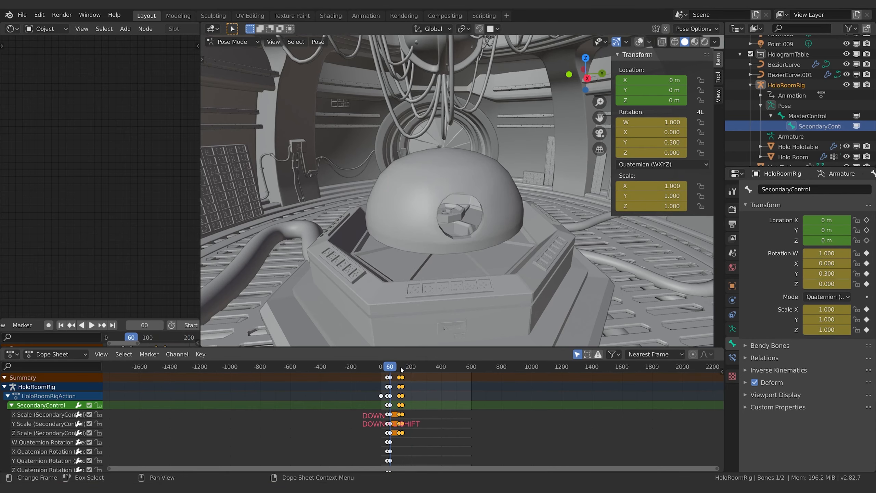
pyautogui.press('Up')
pyautogui.press('Down')
pyautogui.click(800, 115)
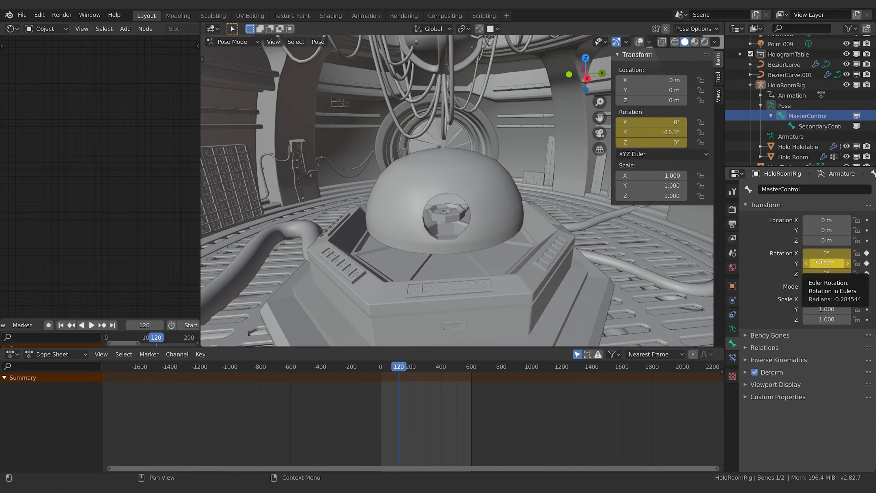
pyautogui.click(818, 126)
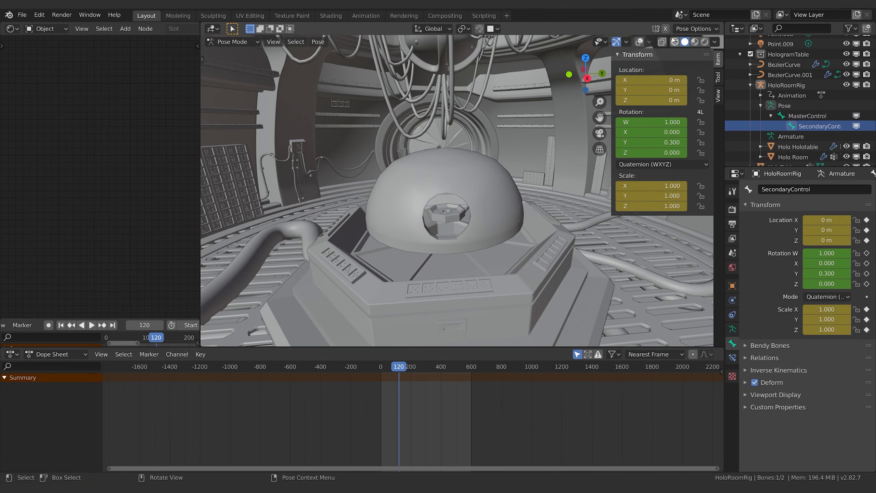
pyautogui.click(637, 41)
pyautogui.click(446, 137)
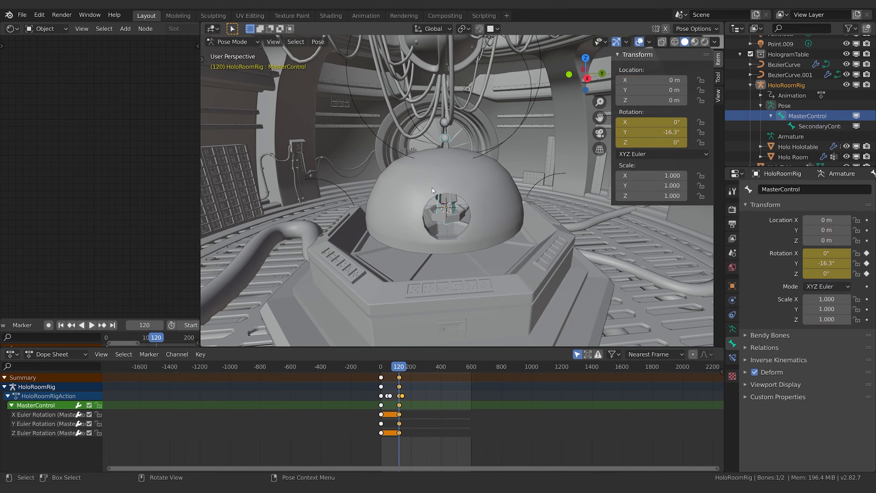
pyautogui.press('Down')
pyautogui.press('Up')
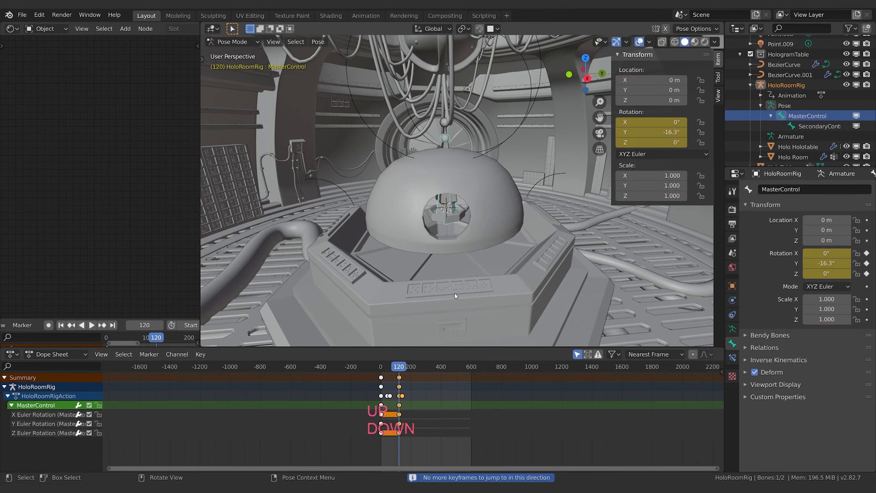
# Step: At frame 141, rotate the MasterControl bone about global Z to a Y rotation of 19.9°, keyframe the rotation and replay the animation
pyautogui.click(446, 155)
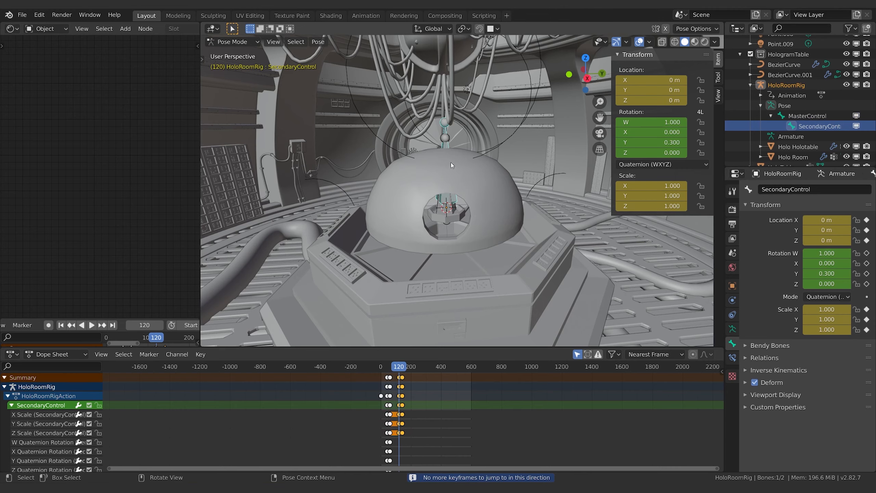
pyautogui.press('Up')
pyautogui.click(450, 183)
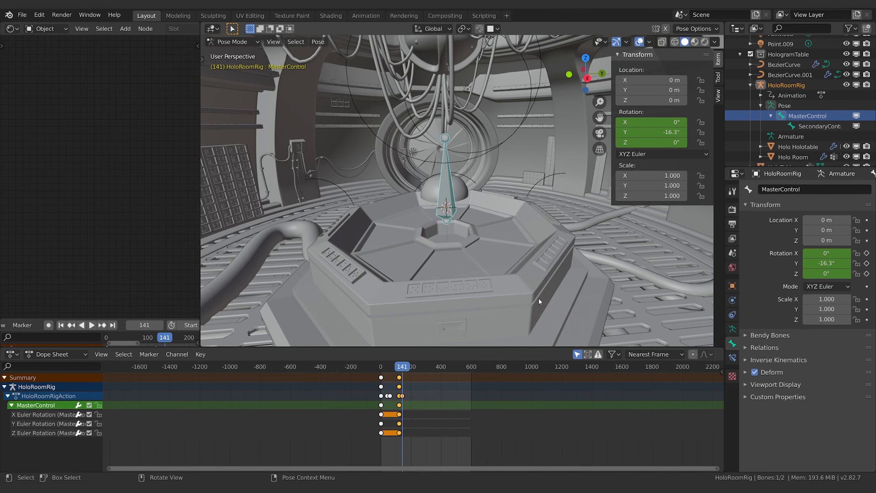
pyautogui.press('r')
pyautogui.press('z')
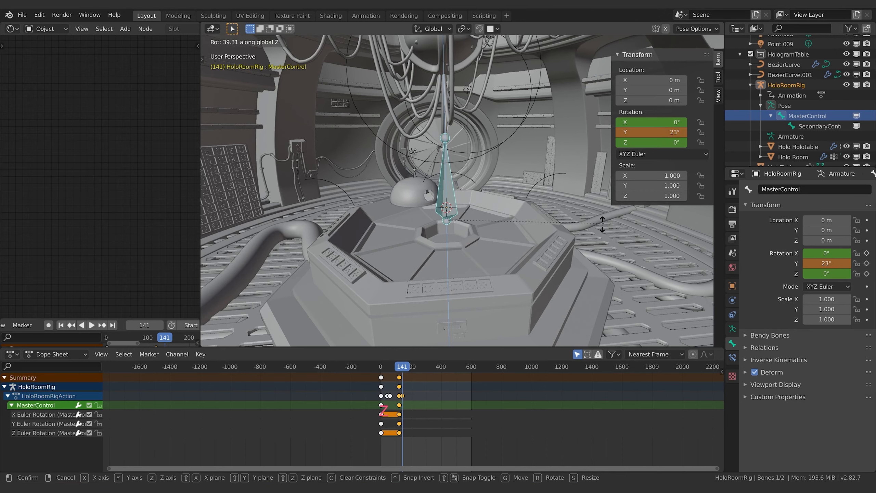
pyautogui.click(594, 233)
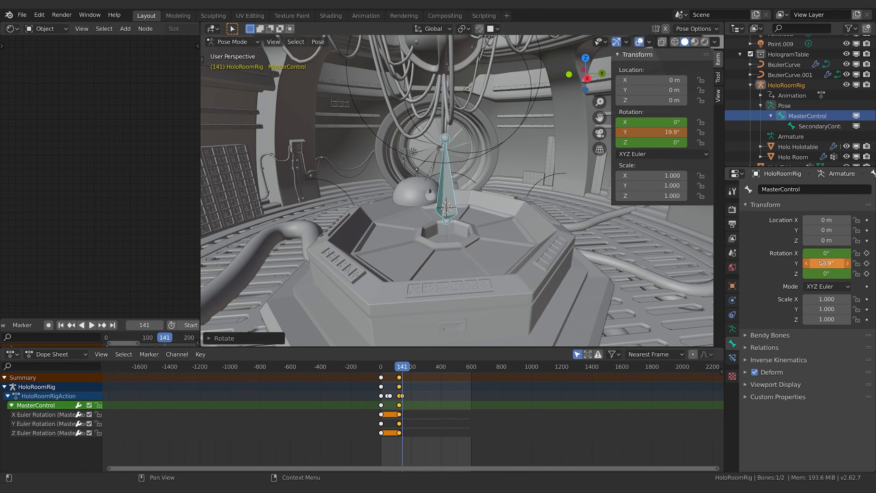
pyautogui.press('i')
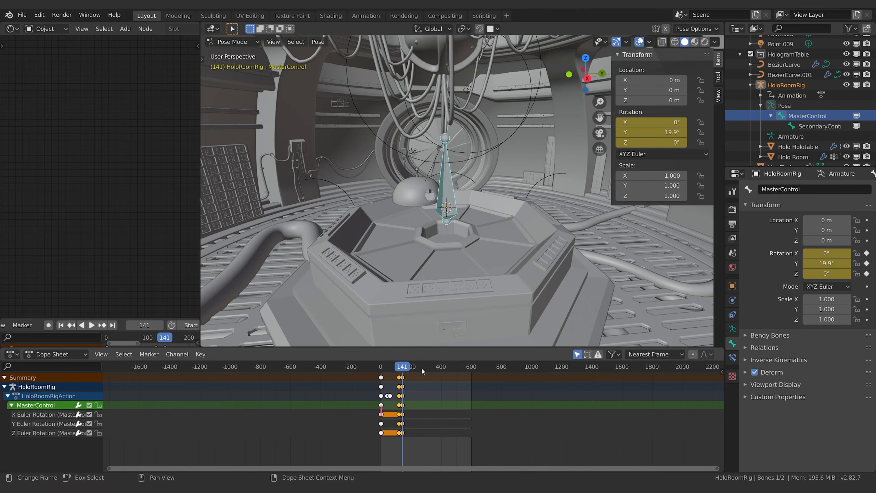
pyautogui.press('space')
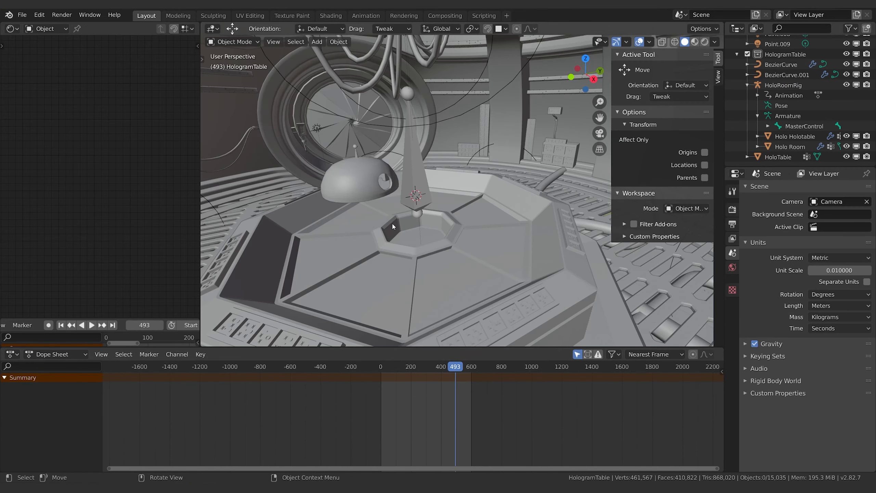
pyautogui.moveTo(392, 227); pyautogui.dragTo(485, 213, button='middle')
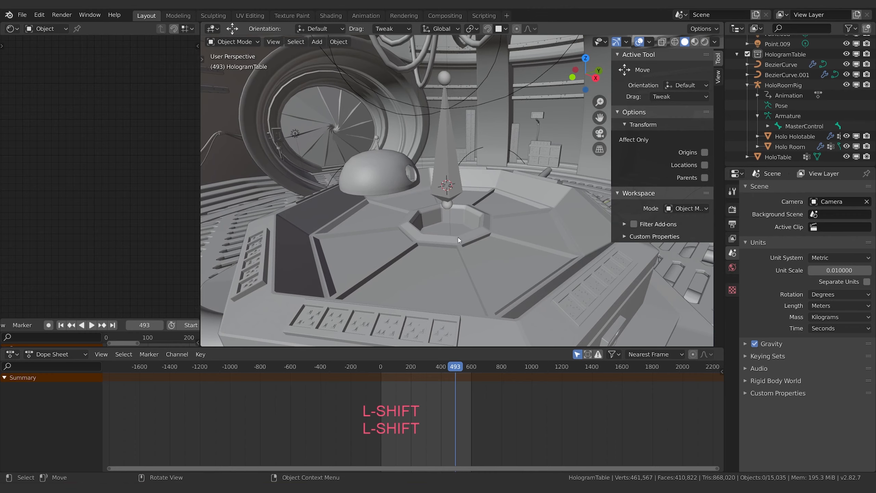
# Step: Add a UV sphere at the 3D cursor above the table and scale it down to about 0.1
pyautogui.hotkey('shift', 'a')
pyautogui.moveTo(459, 240)
pyautogui.click(526, 271)
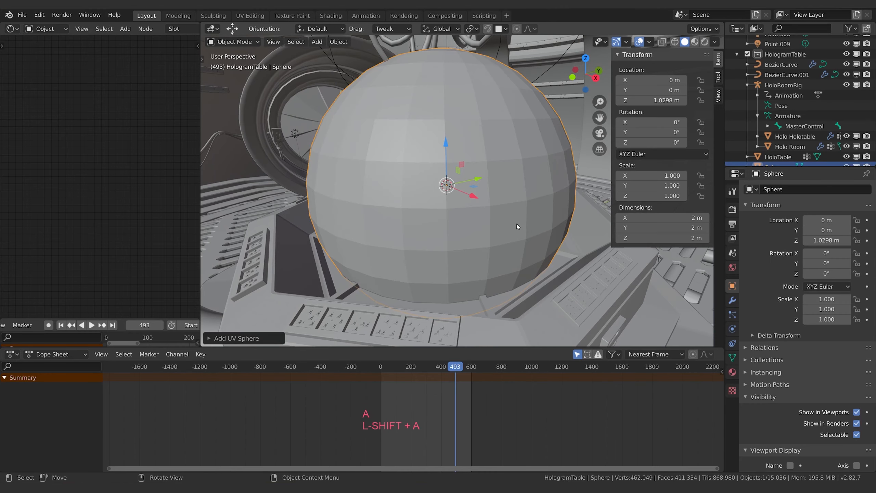
pyautogui.press('s')
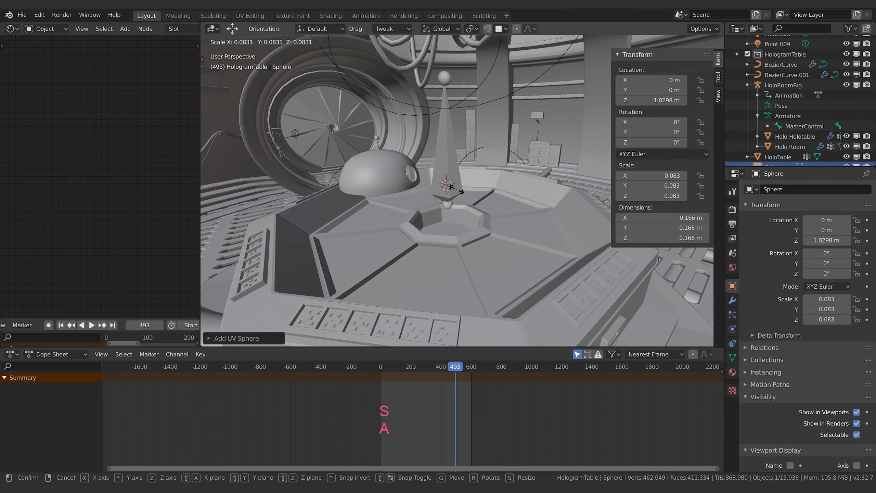
pyautogui.click(453, 189)
# Step: Using X-ray view, scale the sphere down further to about 0.073 m across, and return to the solid view
pyautogui.click(662, 42)
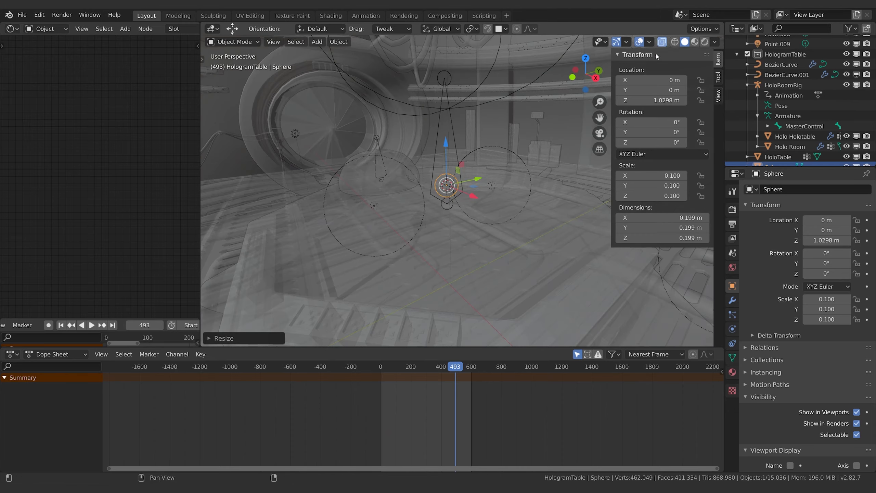
pyautogui.press('s')
pyautogui.click(611, 118)
pyautogui.press('s')
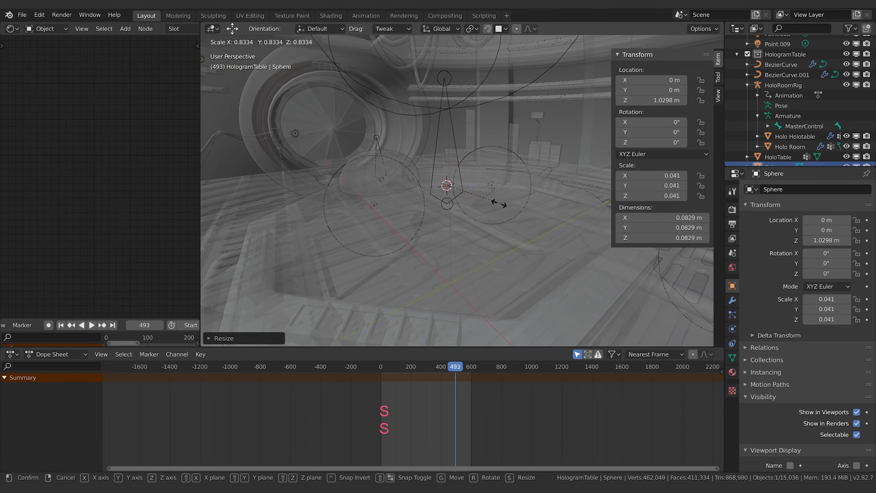
pyautogui.click(560, 145)
pyautogui.click(660, 41)
pyautogui.moveTo(507, 182); pyautogui.dragTo(433, 204, button='middle')
pyautogui.keyDown('shift'); pyautogui.moveTo(433, 204); pyautogui.dragTo(513, 173, button='middle'); pyautogui.keyUp('shift')
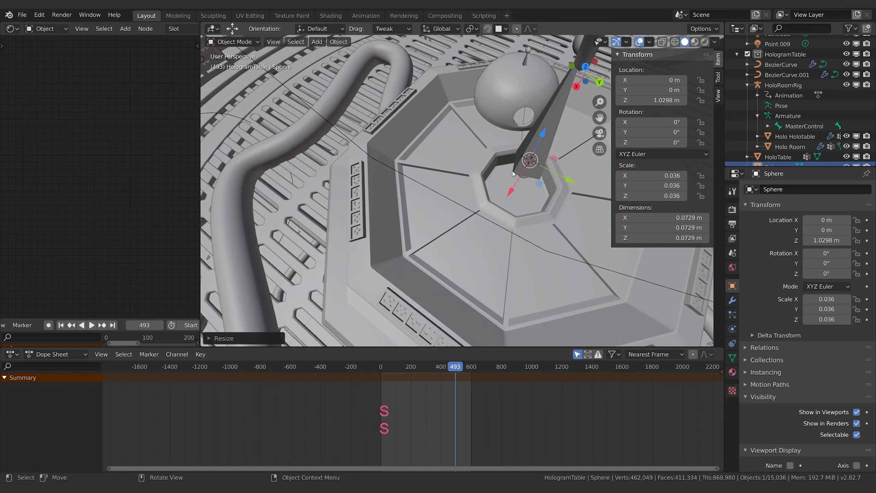
# Step: Select the HoloRoomRig armature above the table and return the animation to frame 1
pyautogui.moveTo(401, 228); pyautogui.dragTo(484, 208, button='middle')
pyautogui.click(440, 132)
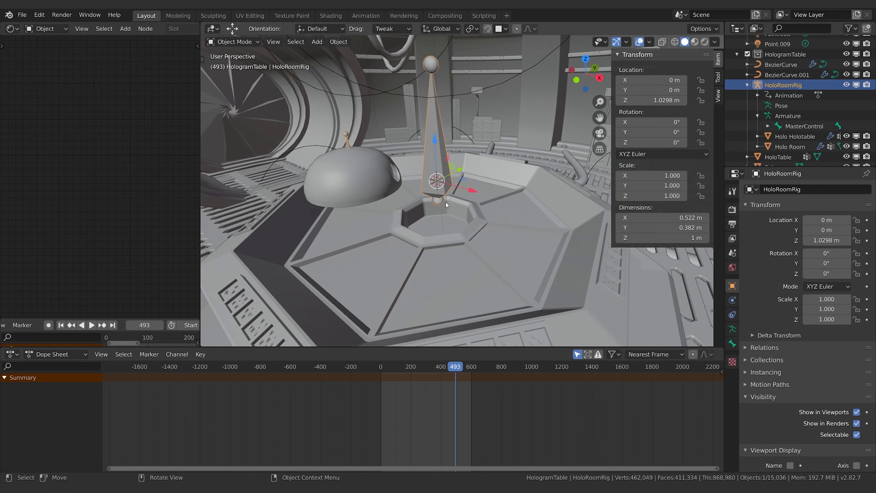
pyautogui.moveTo(575, 227); pyautogui.dragTo(548, 218, button='middle')
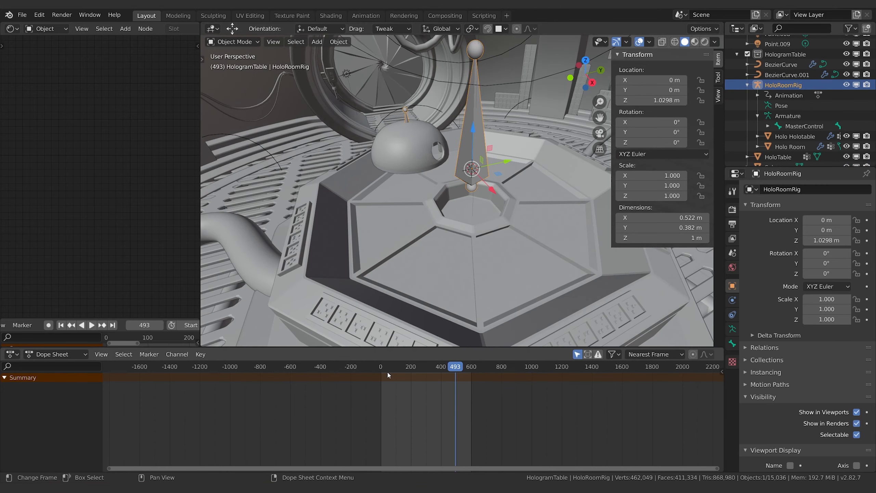
pyautogui.click(61, 325)
pyautogui.moveTo(382, 212); pyautogui.dragTo(407, 211, button='middle')
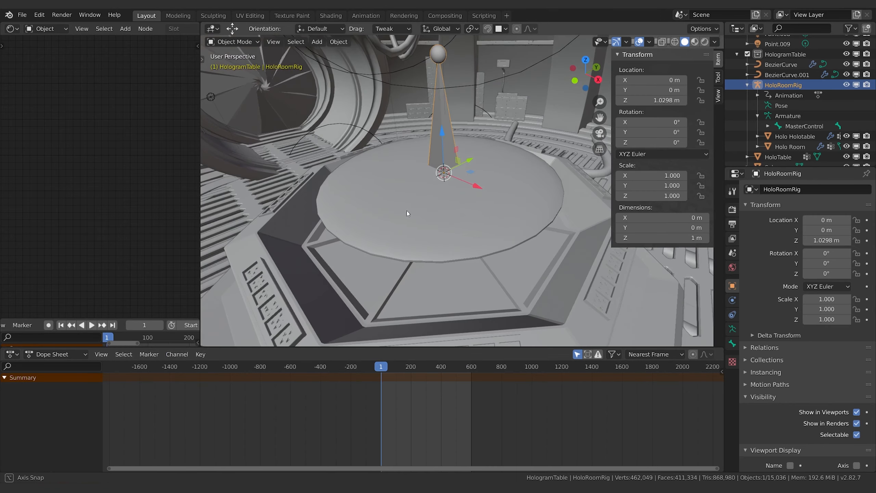
# Step: In Edit Mode, duplicate the rig's SecondaryControl bone in place
pyautogui.click(780, 127)
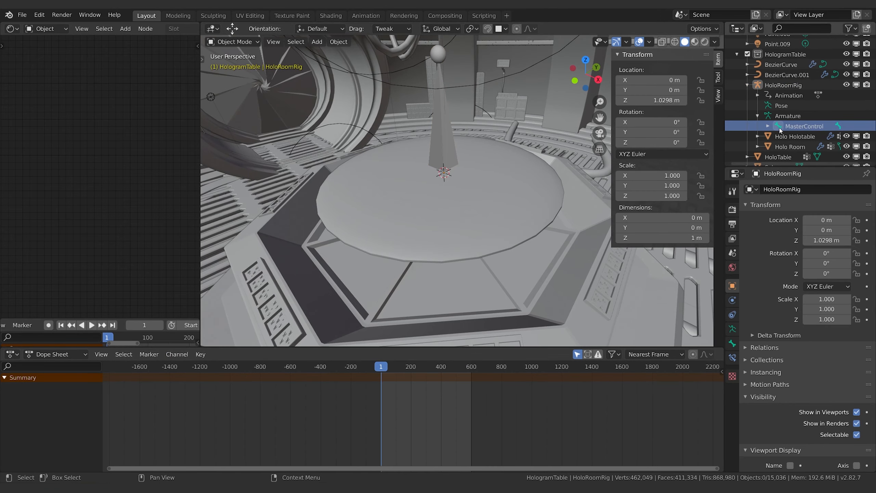
pyautogui.click(767, 127)
pyautogui.click(811, 136)
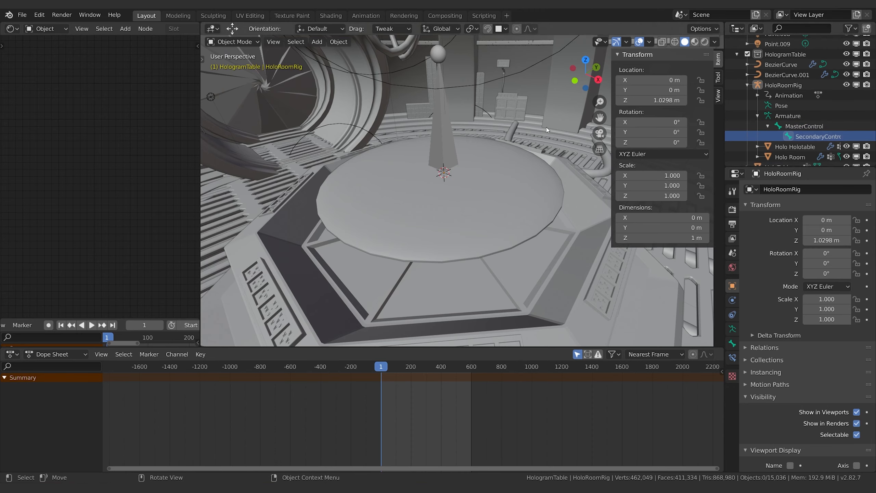
pyautogui.click(232, 41)
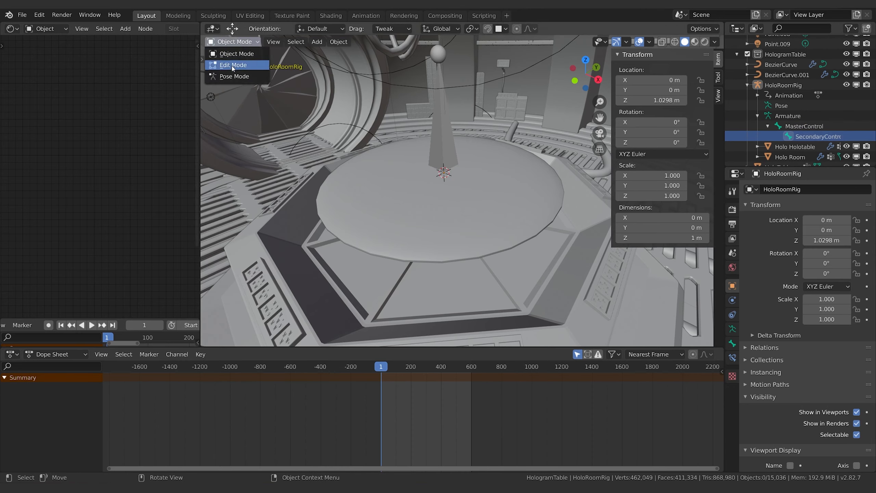
pyautogui.click(229, 65)
pyautogui.moveTo(541, 160); pyautogui.dragTo(520, 155, button='middle')
pyautogui.hotkey('shift', 'd')
pyautogui.press('Escape')
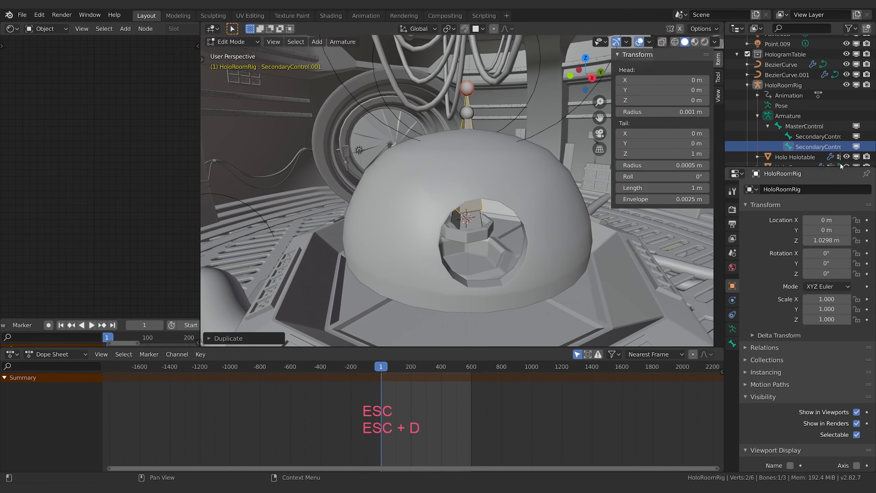
# Step: Rename the duplicated bone as BlipControl
pyautogui.click(815, 148)
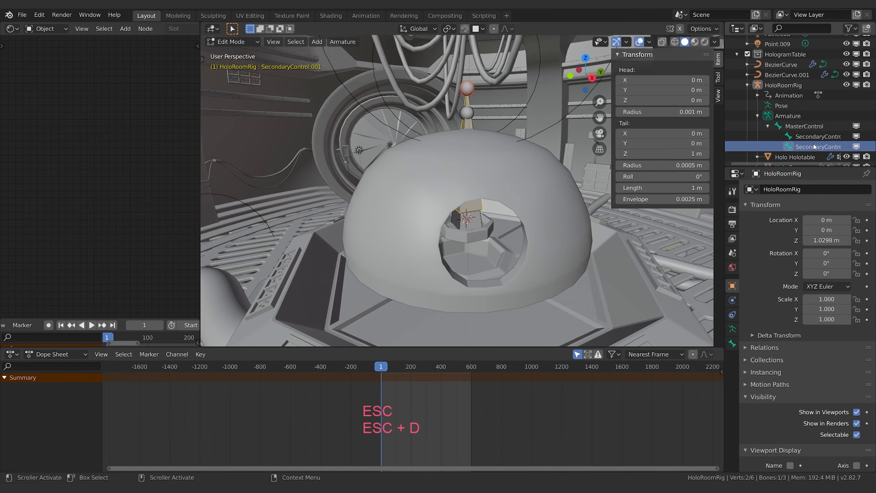
pyautogui.click(732, 343)
pyautogui.click(834, 187)
pyautogui.write('B')
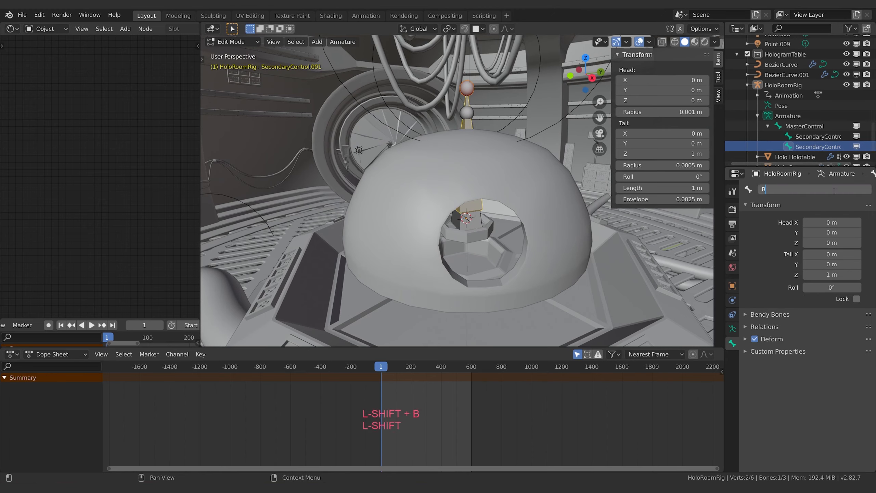
pyautogui.write('lipConto')
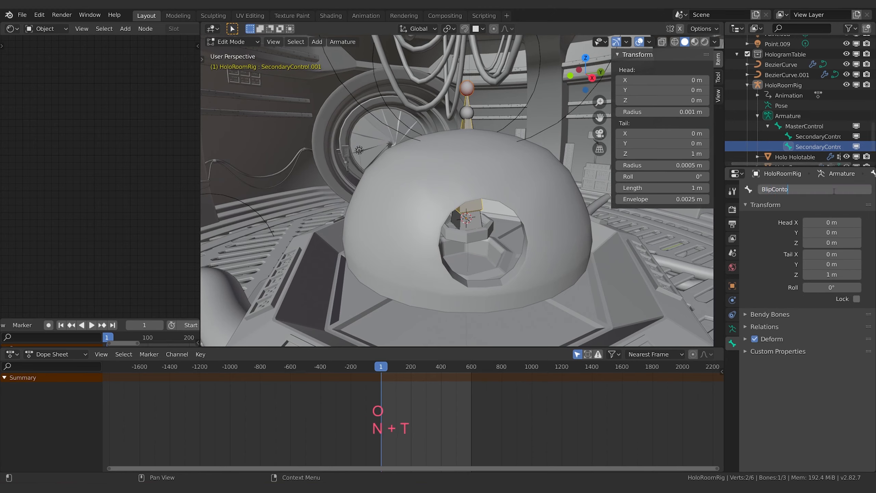
pyautogui.press('Return')
pyautogui.press('l')
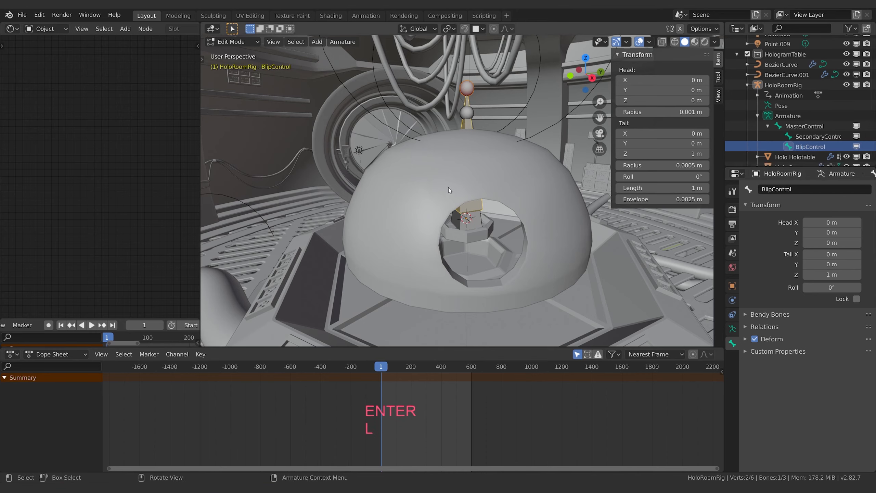
pyautogui.click(732, 286)
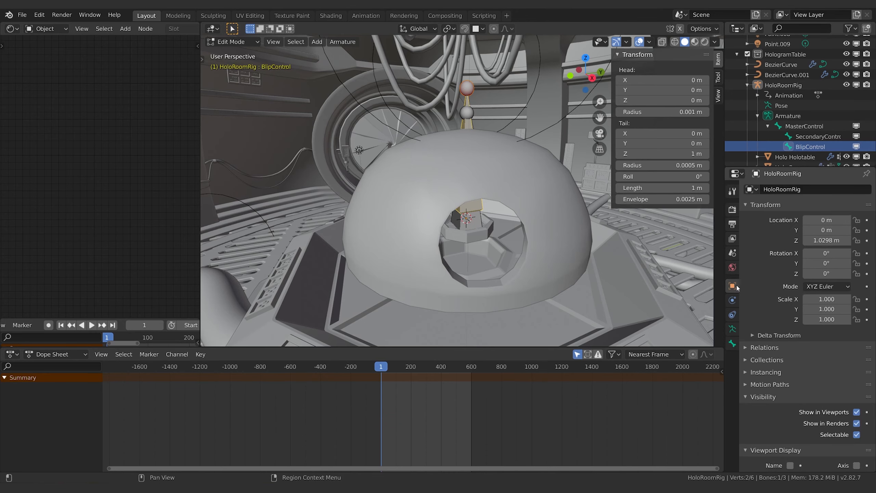
pyautogui.click(732, 344)
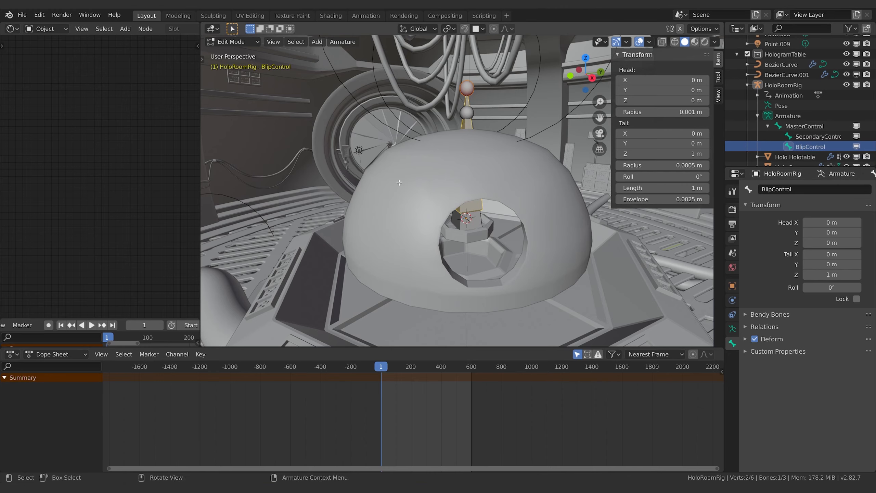
# Step: Switch the rig to Pose Mode and check the MasterControl and BlipControl bones' transforms and keyframes
pyautogui.click(469, 113)
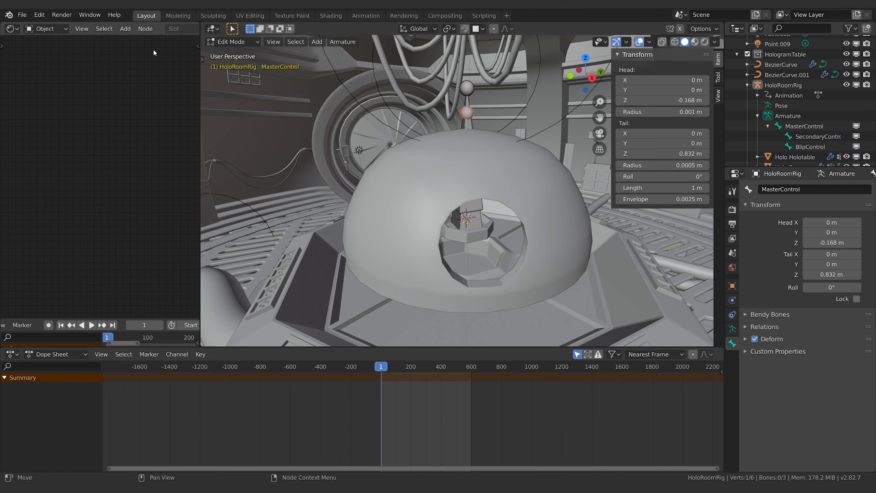
pyautogui.hotkey('alt', 'a')
pyautogui.click(231, 42)
pyautogui.click(232, 76)
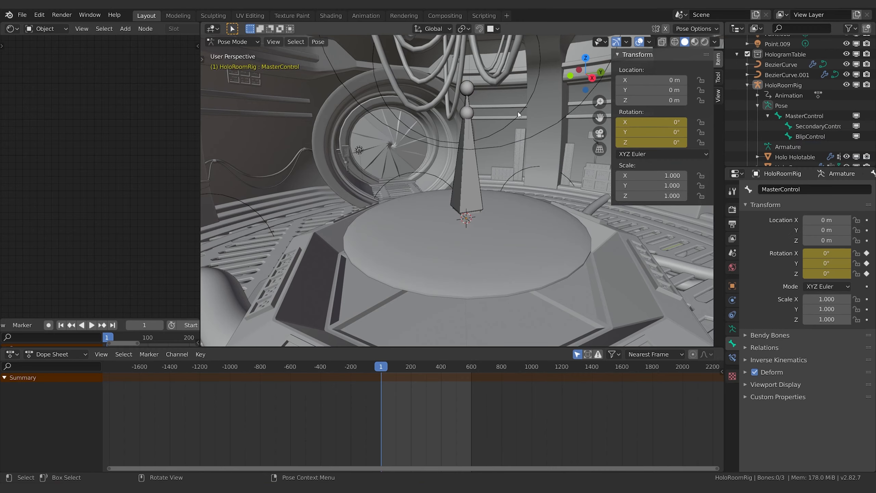
pyautogui.click(462, 113)
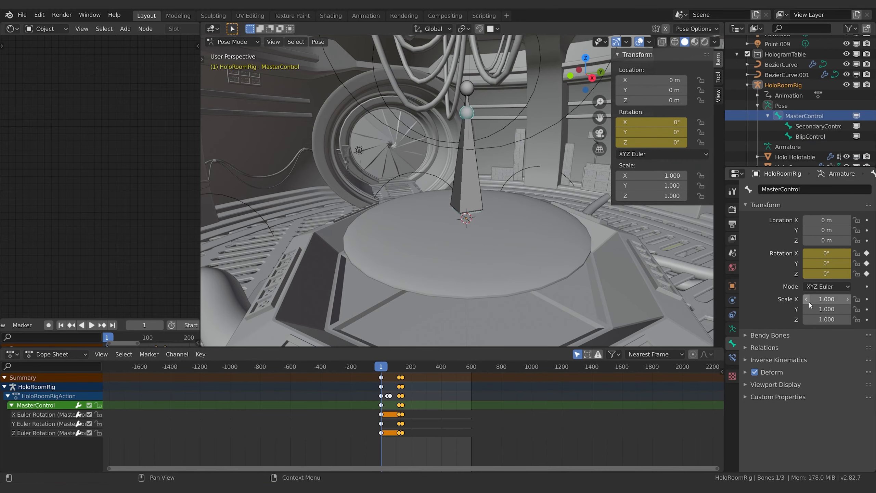
pyautogui.click(468, 89)
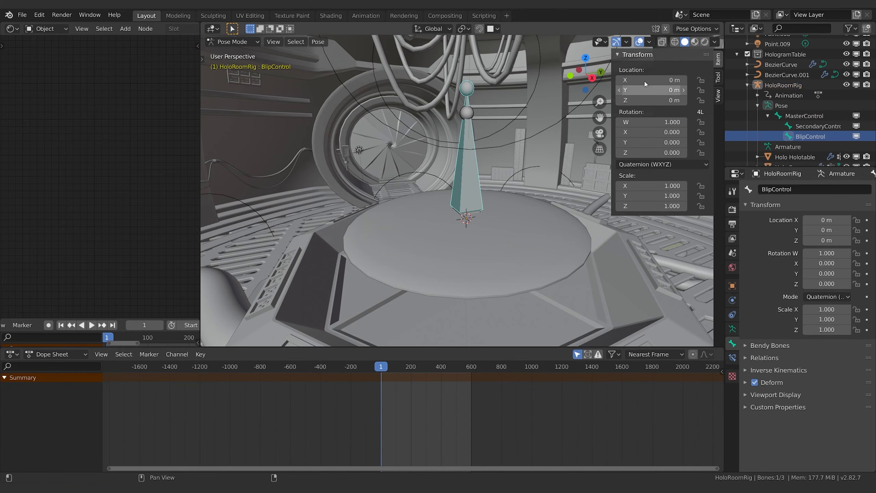
pyautogui.moveTo(516, 189); pyautogui.dragTo(464, 227, button='middle')
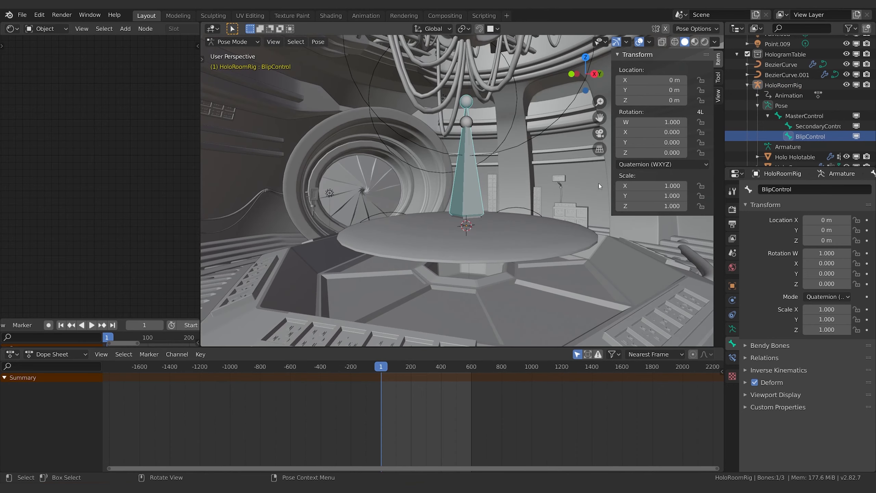
# Step: Rename the small sphere object as RedBlip
pyautogui.scroll(-3, 783, 133)
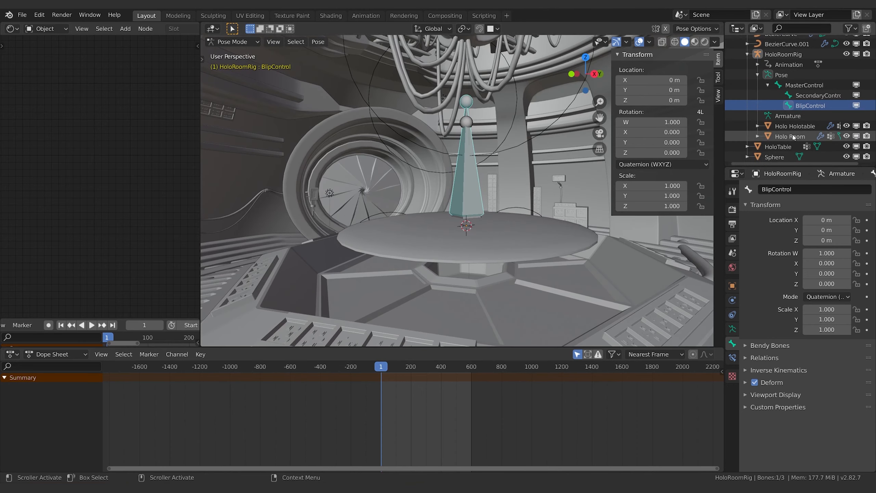
pyautogui.click(790, 136)
pyautogui.click(776, 156)
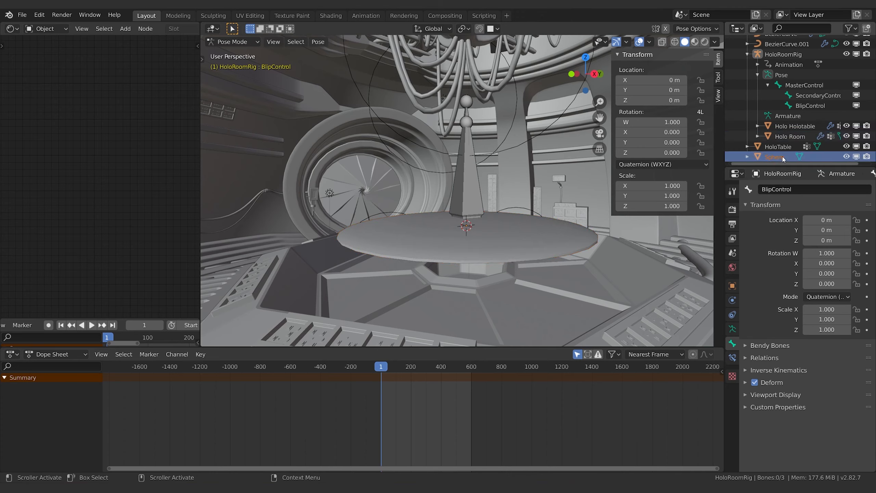
pyautogui.doubleClick(776, 156)
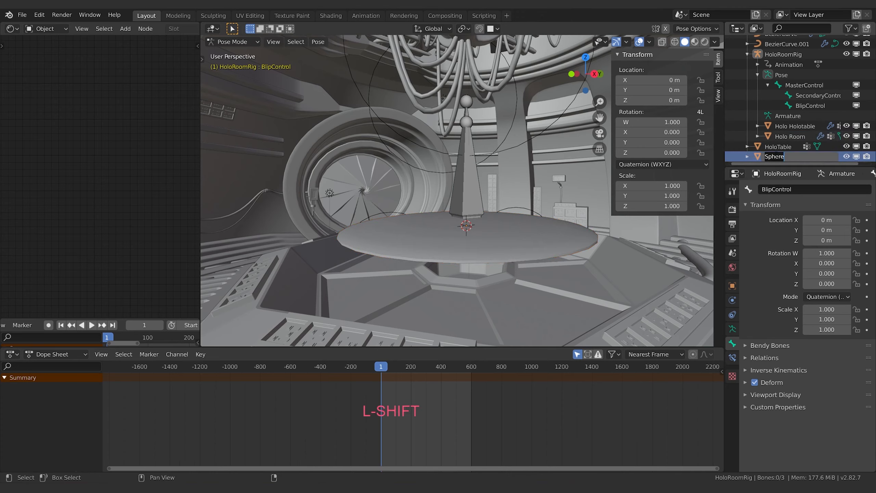
pyautogui.write('RedBlip')
pyautogui.press('Return')
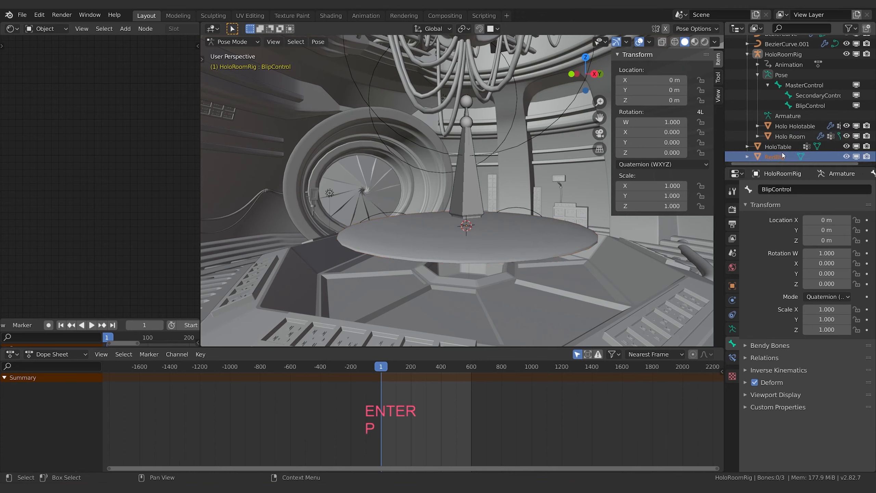
# Step: Return to Object Mode and parent RedBlip to HoloRoomRig using Armature Deform with automatic weights
pyautogui.click(757, 53)
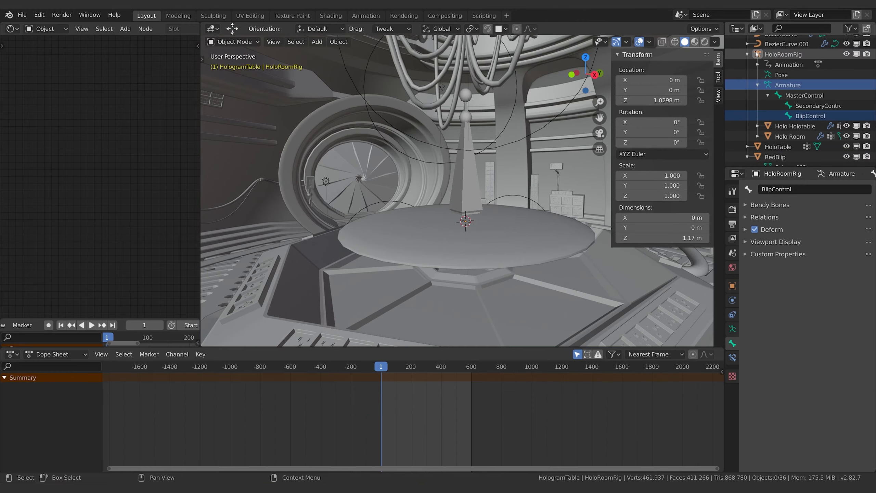
pyautogui.click(756, 158)
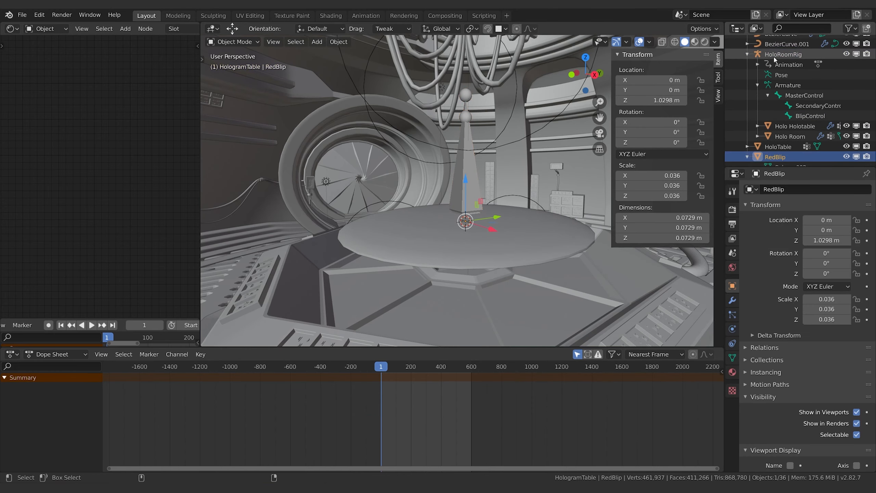
pyautogui.keyDown('ctrl'); pyautogui.click(756, 54); pyautogui.keyUp('ctrl')
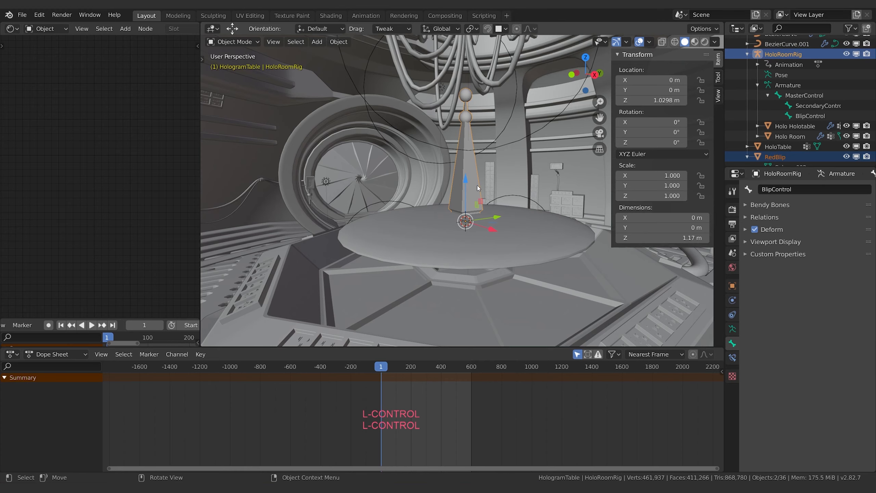
pyautogui.hotkey('ctrl', 'p')
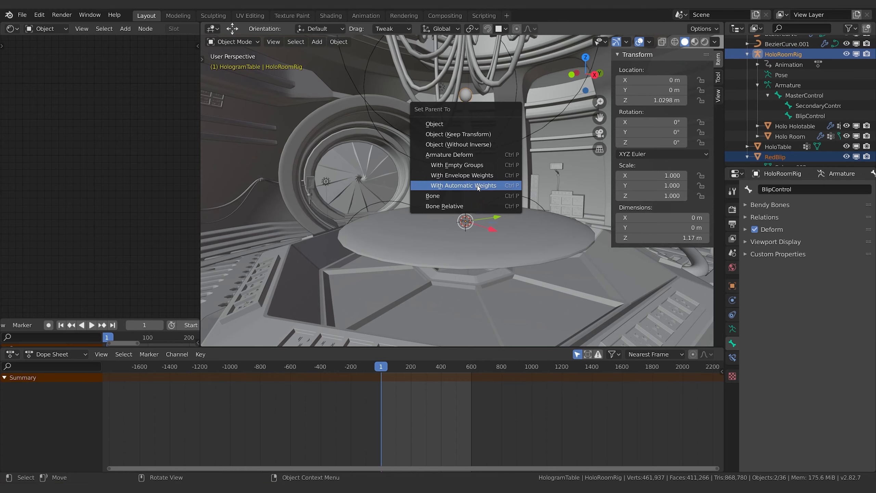
pyautogui.click(478, 186)
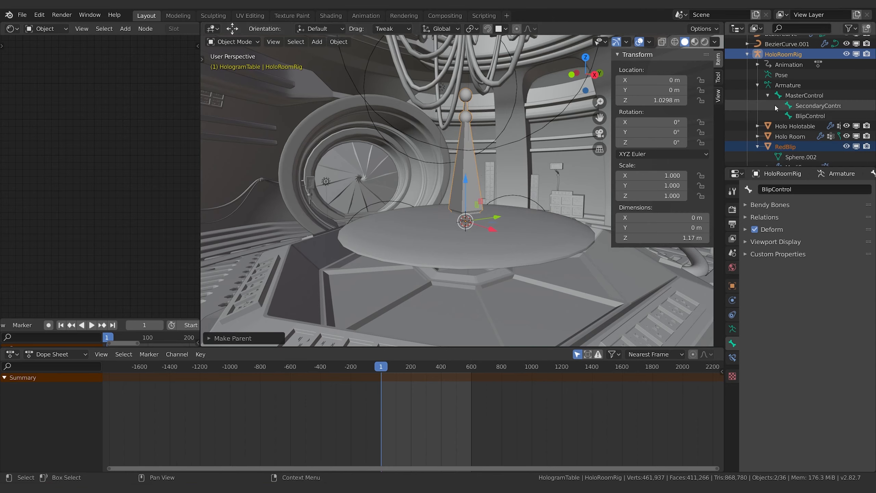
# Step: Show the RedBlip sphere's vertex groups and choose the SecondaryControl group
pyautogui.click(785, 147)
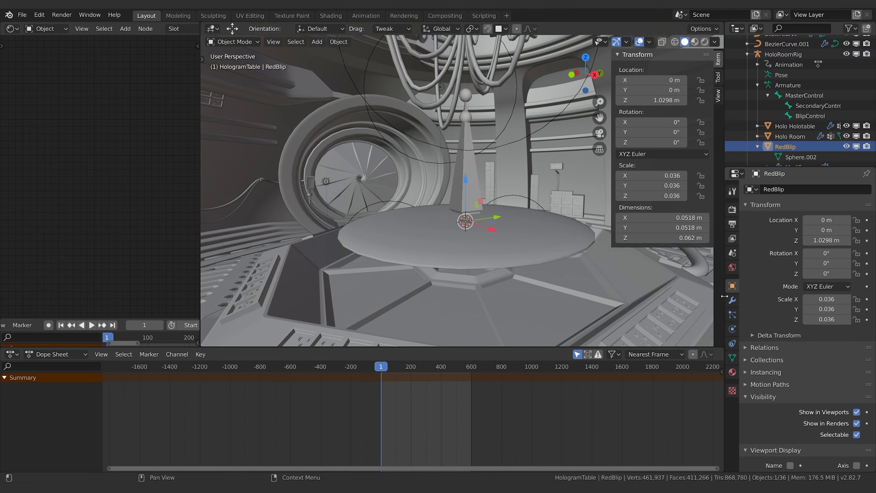
pyautogui.click(733, 358)
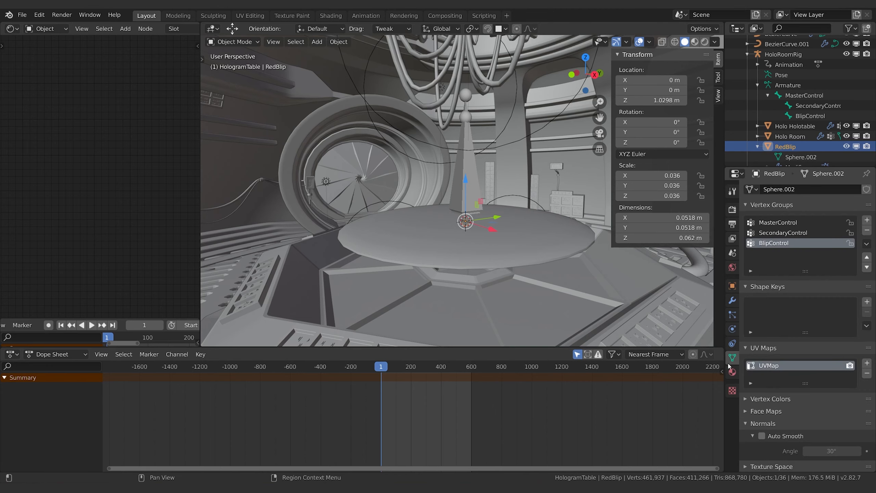
pyautogui.click(784, 232)
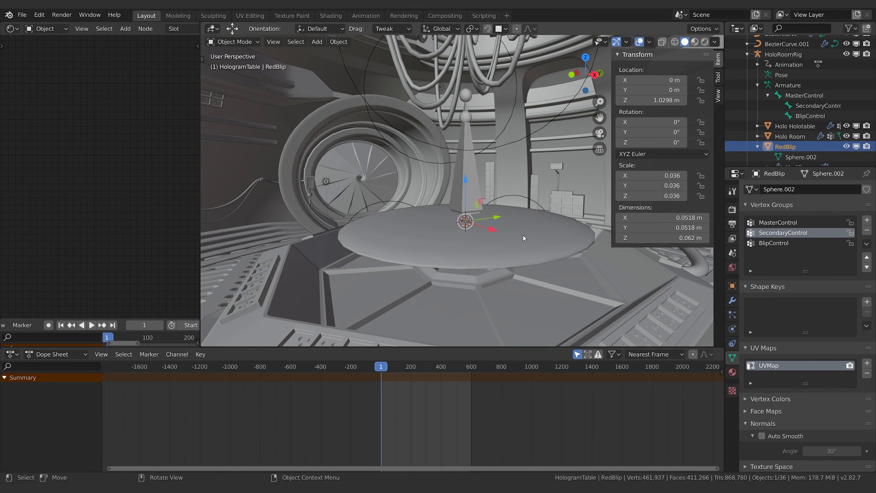
# Step: Turn on X-ray view and examine the deformed shape of the RedBlip sphere up close
pyautogui.scroll(3, 523, 236)
pyautogui.keyDown('shift'); pyautogui.moveTo(521, 235); pyautogui.dragTo(518, 138, button='middle'); pyautogui.keyUp('shift')
pyautogui.moveTo(518, 138); pyautogui.dragTo(500, 179, button='middle')
pyautogui.click(662, 42)
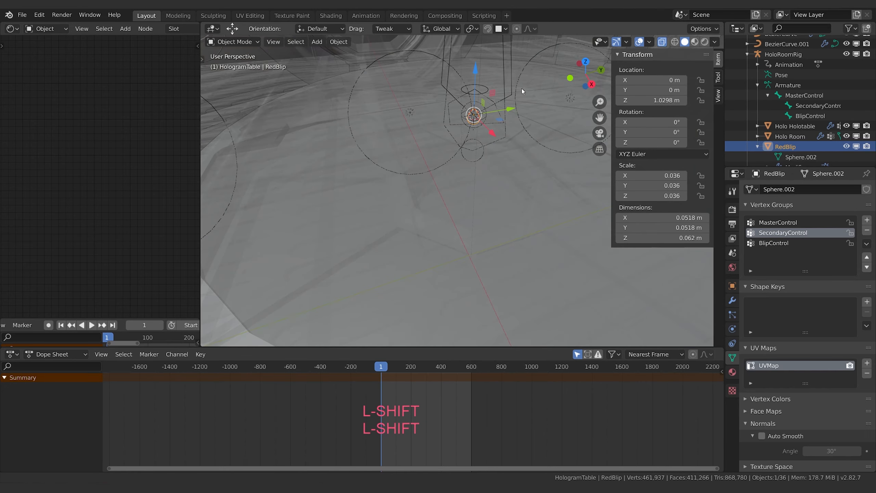
pyautogui.keyDown('shift'); pyautogui.moveTo(522, 88); pyautogui.dragTo(474, 188, button='middle'); pyautogui.keyUp('shift')
pyautogui.scroll(4, 472, 179)
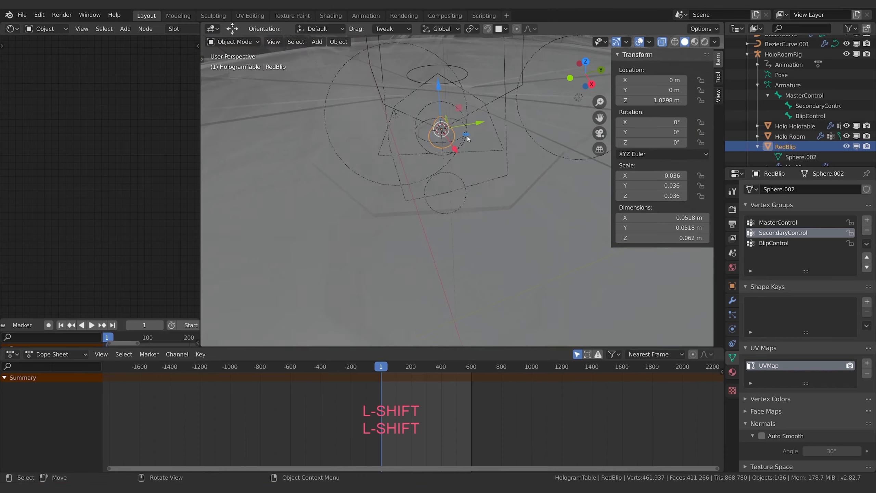
pyautogui.press('KP_Decimal')
pyautogui.scroll(-2, 496, 202)
pyautogui.moveTo(496, 202); pyautogui.dragTo(503, 185, button='middle')
pyautogui.scroll(-2, 507, 172)
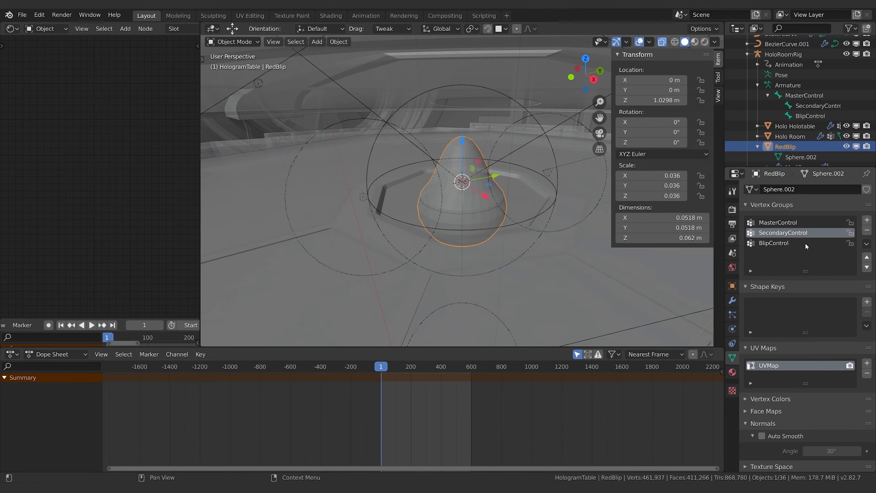
# Step: Enter Edit Mode on RedBlip and select a single vertex to examine its weight in each vertex group
pyautogui.press('Tab')
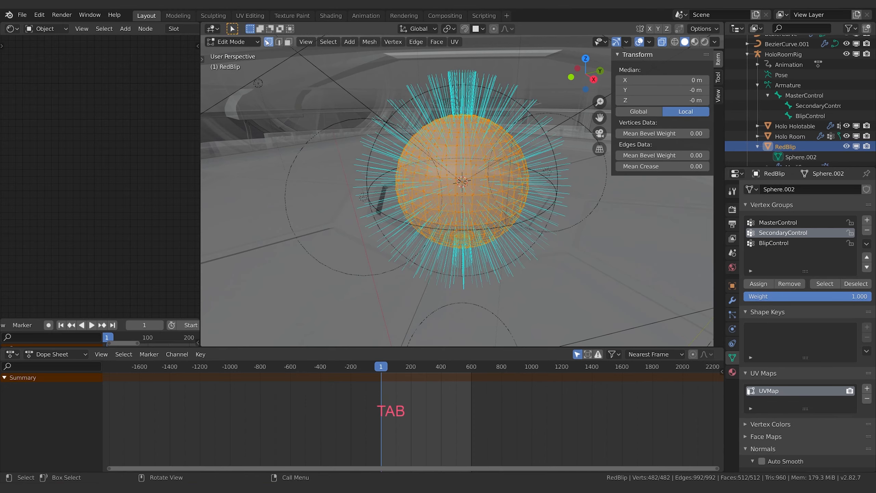
pyautogui.click(452, 160)
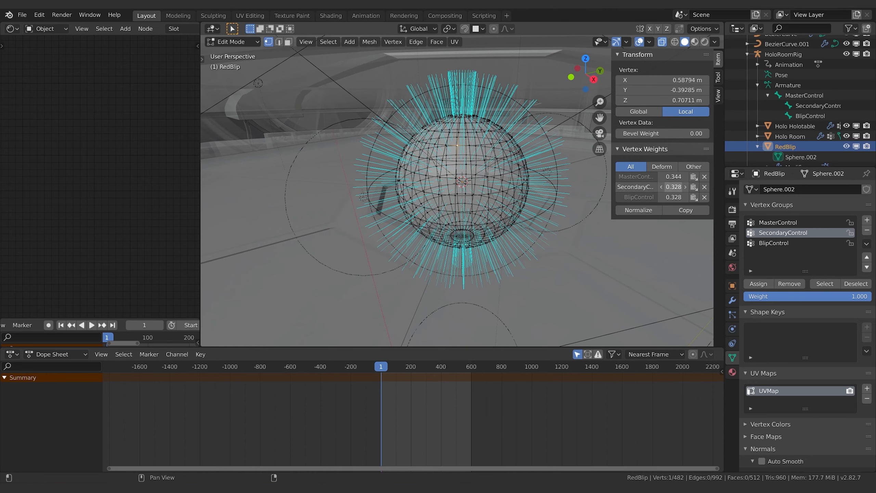
# Step: Set the selected RedBlip vertex's weights to 0 for MasterControl and SecondaryControl and 1 for BlipControl, check another vertex, and return to Object Mode
pyautogui.moveTo(674, 177); pyautogui.dragTo(616, 177)
pyautogui.moveTo(673, 198); pyautogui.dragTo(681, 198)
pyautogui.press('a')
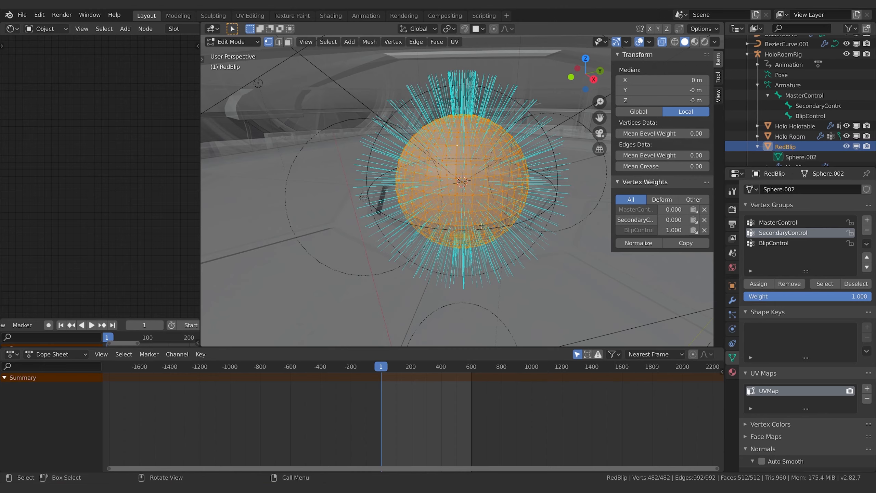
pyautogui.click(480, 202)
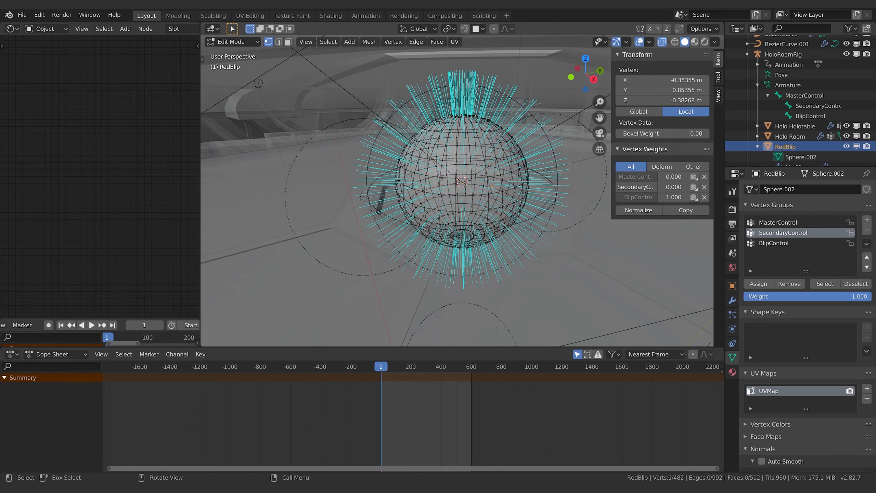
pyautogui.press('Tab')
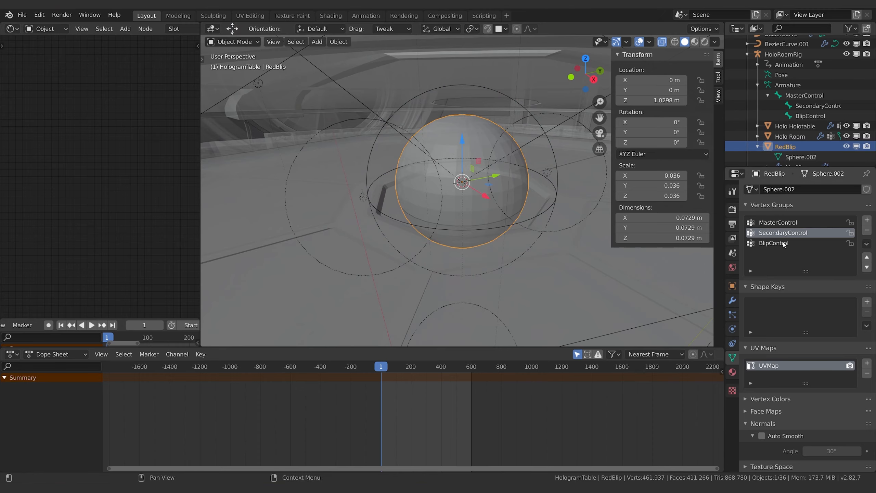
# Step: Choose RedBlip's BlipControl vertex group and turn off X-ray view
pyautogui.click(773, 243)
pyautogui.click(808, 117)
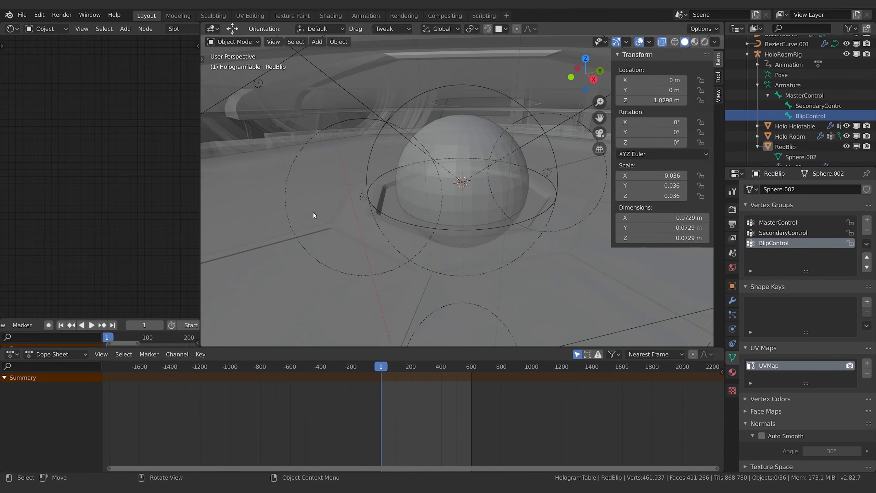
pyautogui.scroll(-5, 466, 181)
pyautogui.scroll(-2, 466, 182)
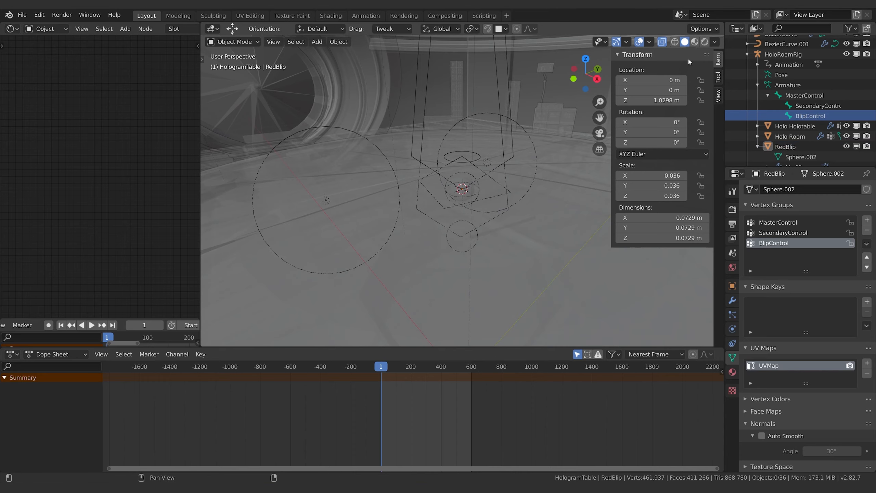
pyautogui.click(660, 43)
# Step: Select HoloRoomRig with its BlipControl bone and enter Pose Mode
pyautogui.click(232, 41)
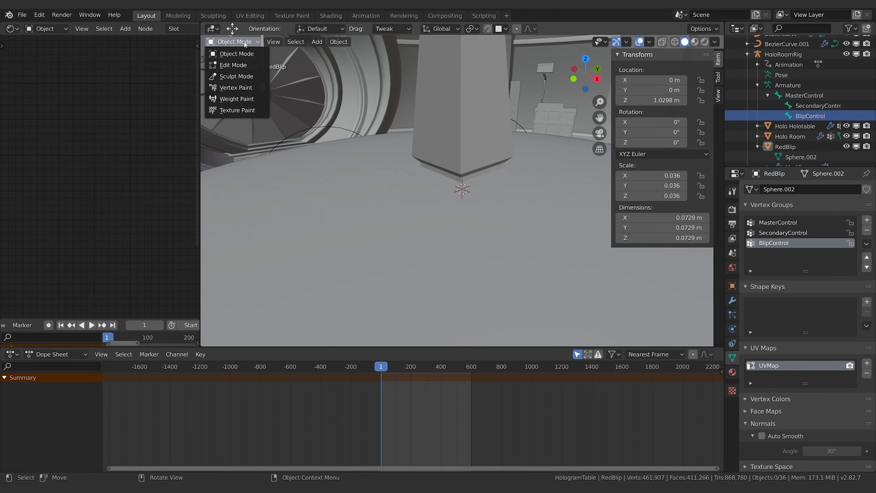
pyautogui.click(455, 81)
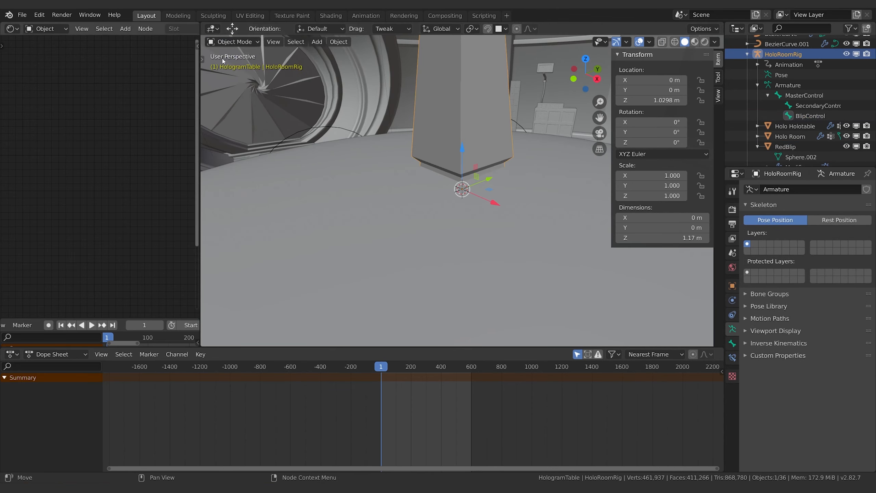
pyautogui.click(810, 116)
pyautogui.click(232, 41)
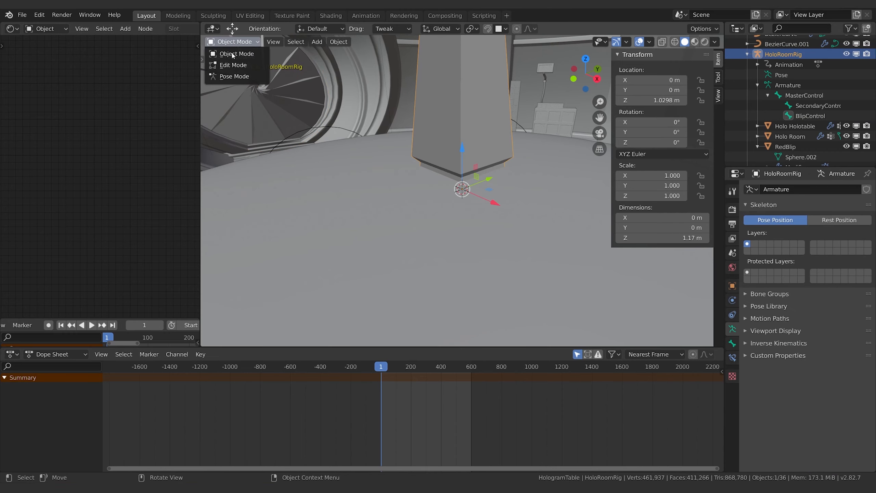
pyautogui.click(230, 77)
pyautogui.scroll(-6, 460, 133)
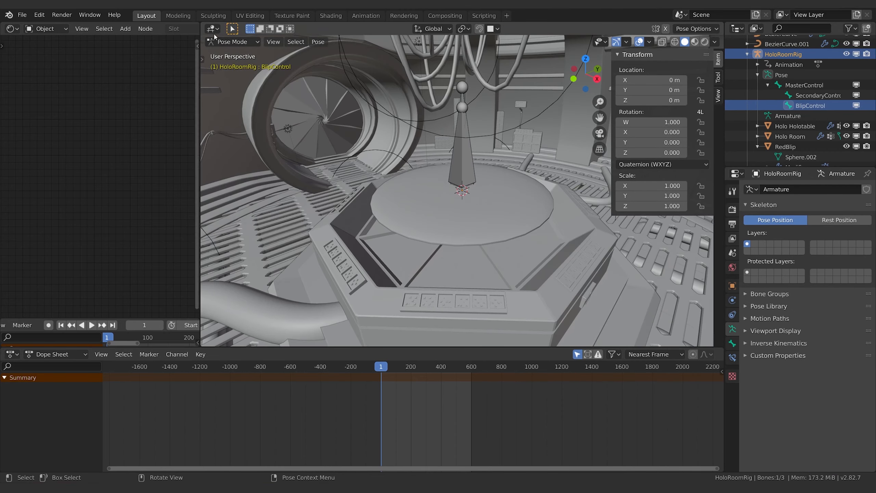
# Step: Stop the animation playback and enable Simplify in the render settings with a viewport Max Subdivision of 0
pyautogui.moveTo(513, 261)
pyautogui.mouseDown(button='middle')
pyautogui.moveTo(471, 250)
pyautogui.moveTo(503, 223)
pyautogui.moveTo(502, 250)
pyautogui.mouseUp(button='middle')
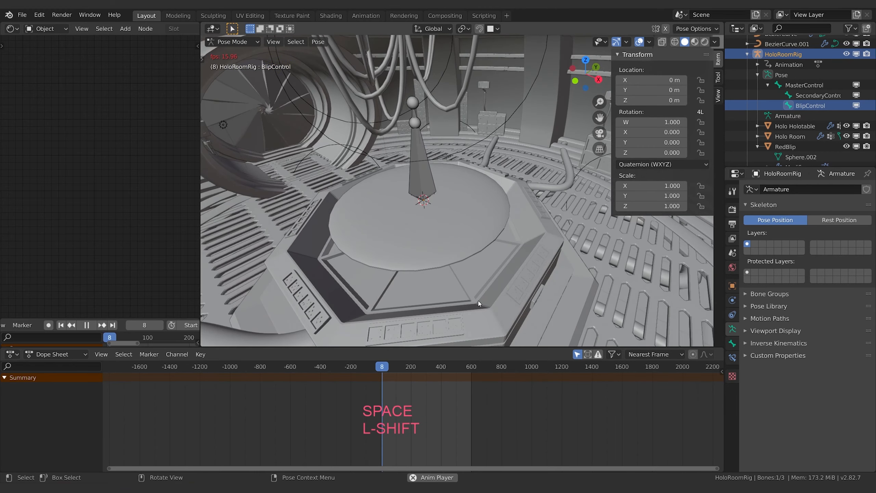
pyautogui.moveTo(490, 295); pyautogui.dragTo(475, 304, button='middle')
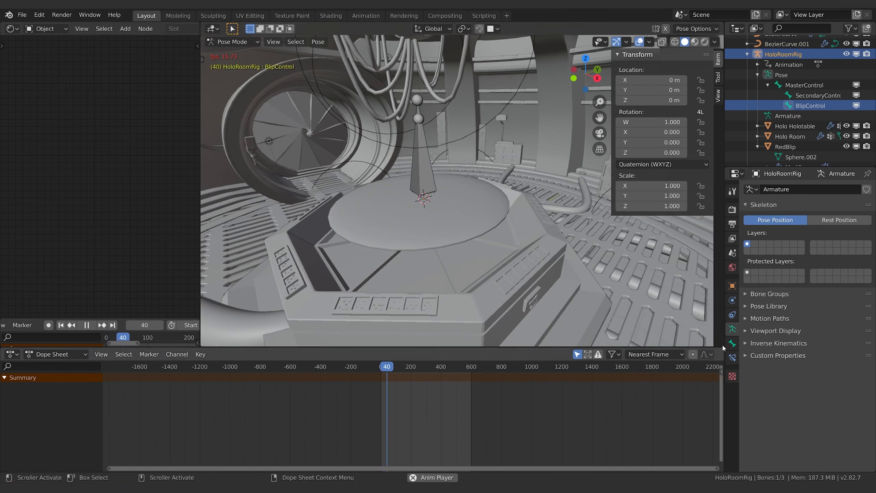
pyautogui.click(733, 210)
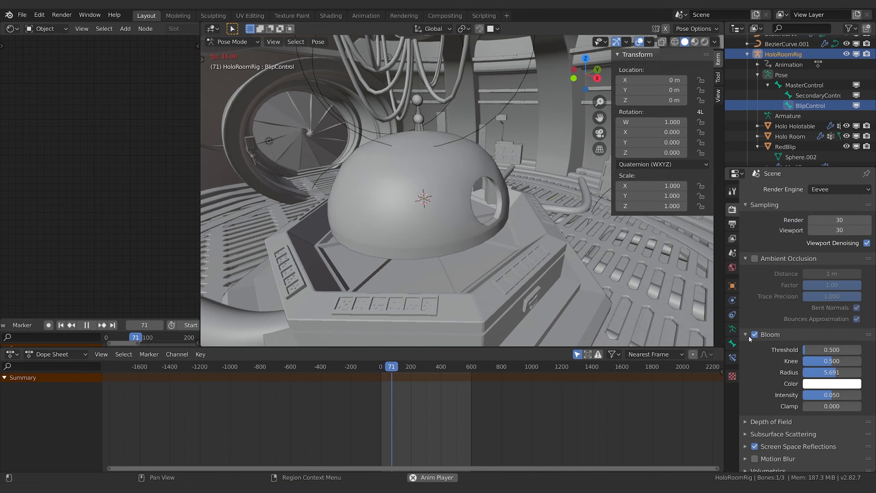
pyautogui.press('space')
pyautogui.scroll(-4, 764, 429)
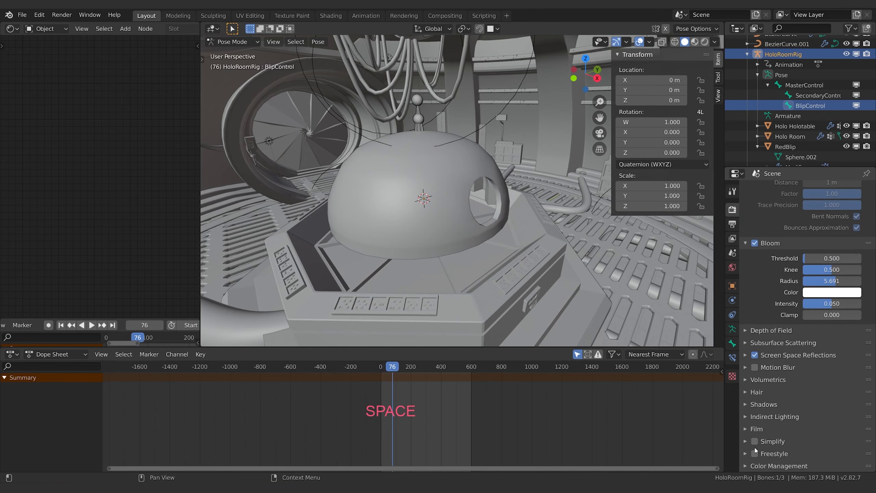
pyautogui.click(754, 442)
pyautogui.click(775, 442)
pyautogui.scroll(-3, 783, 434)
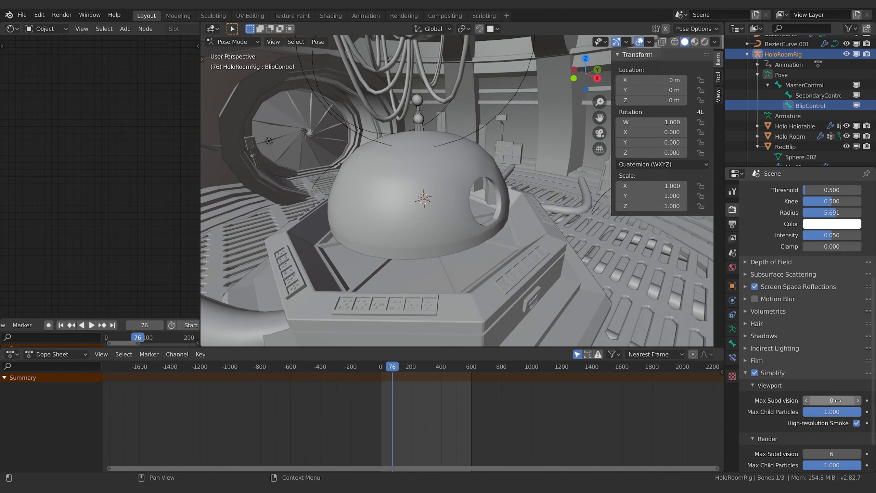
pyautogui.click(765, 375)
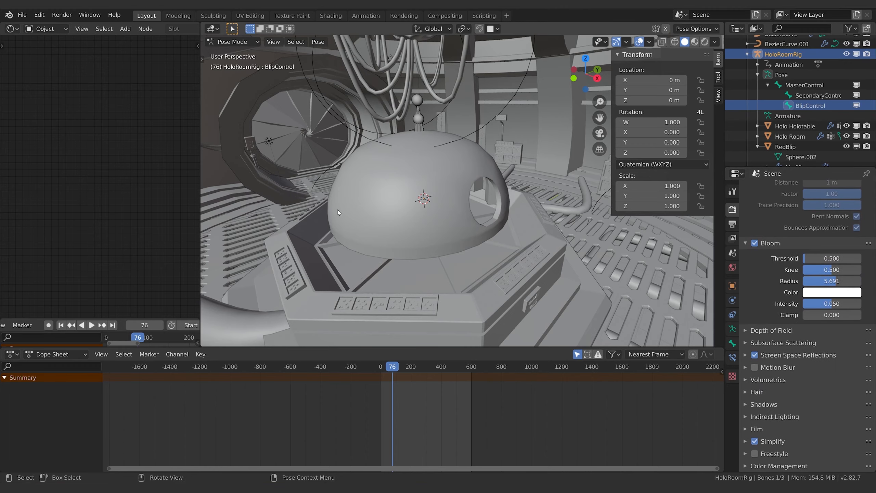
# Step: Play the animation on to frame 166 while viewing the hologram table from above
pyautogui.press('space')
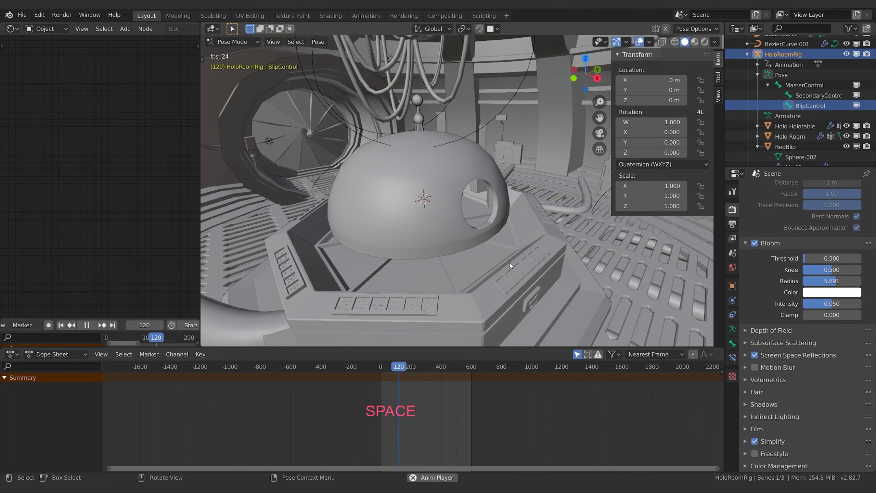
pyautogui.moveTo(510, 263); pyautogui.dragTo(484, 260, button='middle')
pyautogui.moveTo(423, 257); pyautogui.dragTo(445, 219, button='middle')
pyautogui.press('space')
# Step: Move the BlipControl bone about 0.83 m across the table in the horizontal plane, keeping its height locked
pyautogui.click(790, 106)
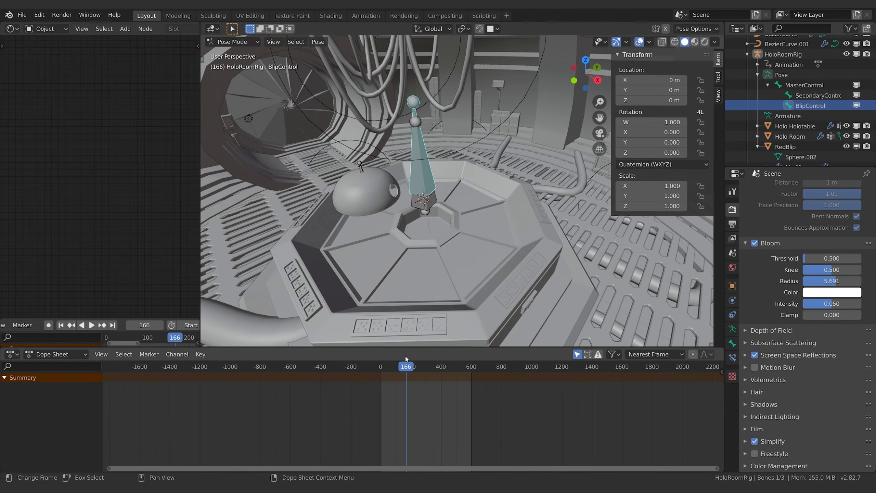
pyautogui.moveTo(446, 216); pyautogui.dragTo(393, 230, button='middle')
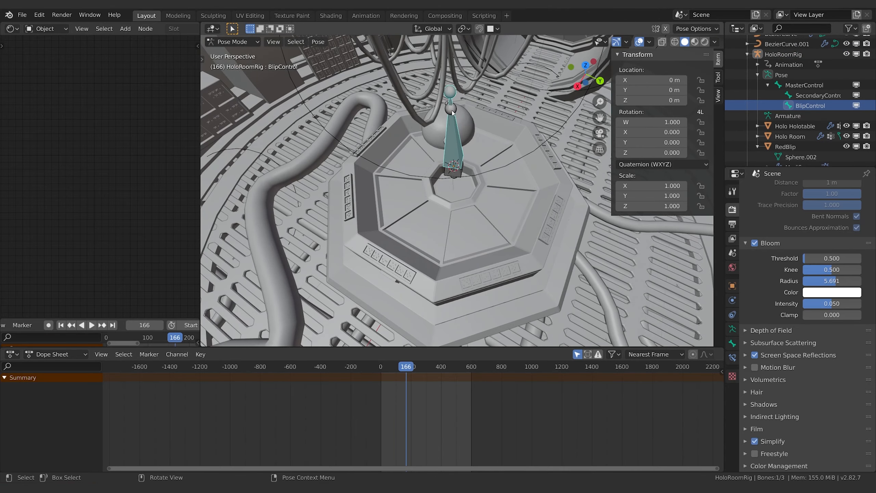
pyautogui.moveTo(459, 186); pyautogui.dragTo(460, 198, button='middle')
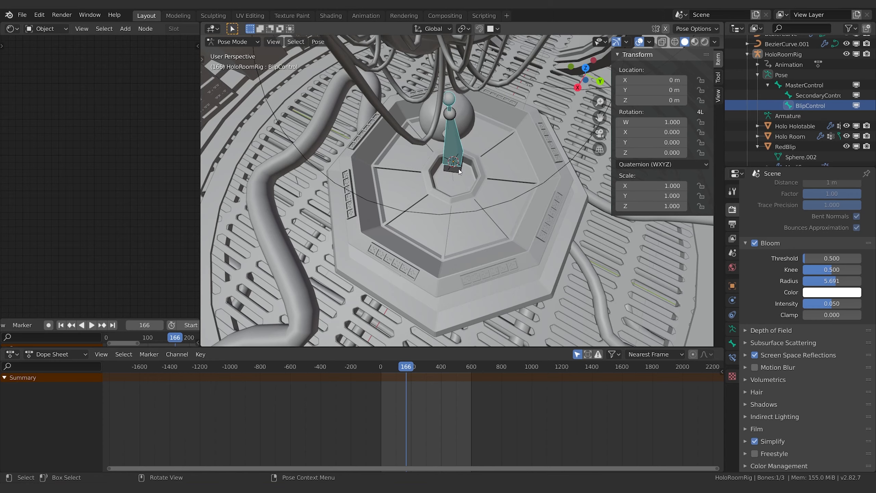
pyautogui.press('g')
pyautogui.hotkey('shift', 'z')
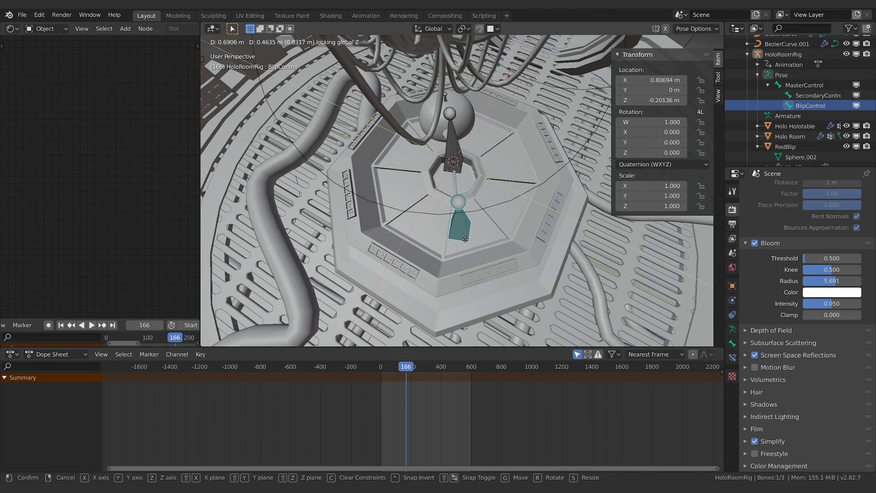
pyautogui.click(459, 241)
# Step: Inspect the moved BlipControl bone and sphere up close, then select HoloRoomRig in Object Mode
pyautogui.moveTo(459, 240); pyautogui.dragTo(461, 279, button='middle')
pyautogui.scroll(-3, 549, 285)
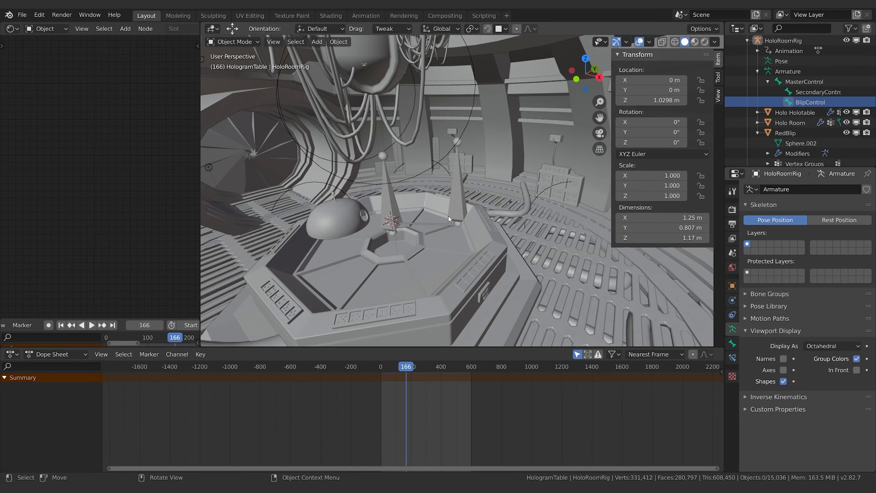
pyautogui.scroll(4, 464, 253)
pyautogui.keyDown('shift'); pyautogui.moveTo(465, 253); pyautogui.dragTo(494, 235, button='middle'); pyautogui.keyUp('shift')
pyautogui.click(490, 210)
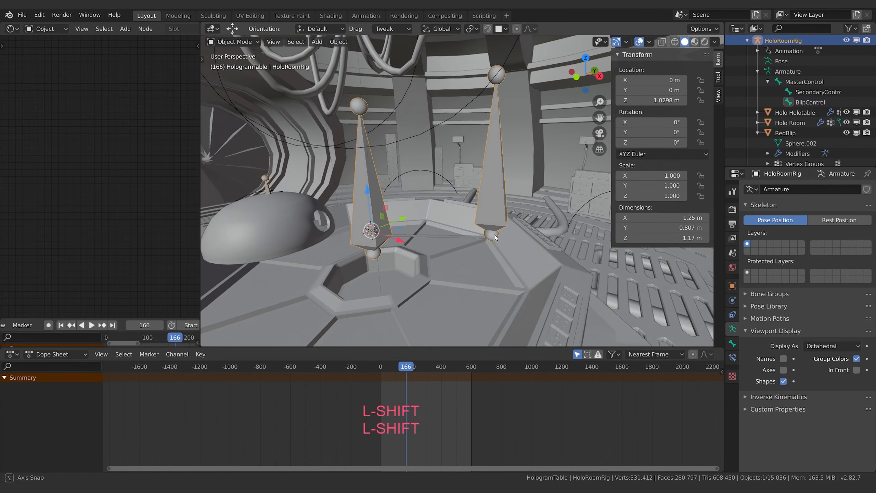
pyautogui.click(810, 102)
pyautogui.click(783, 42)
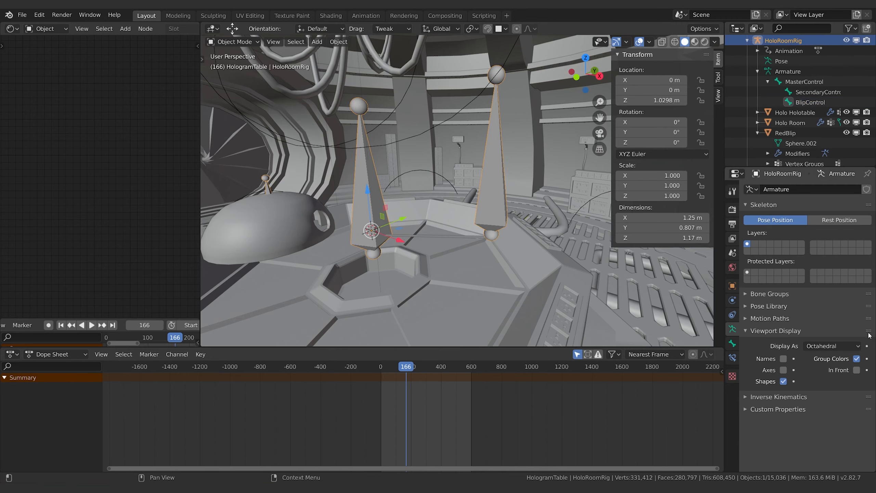
# Step: Try the Wire display type for HoloRoomRig's bones, then set them to display as Stick
pyautogui.click(769, 331)
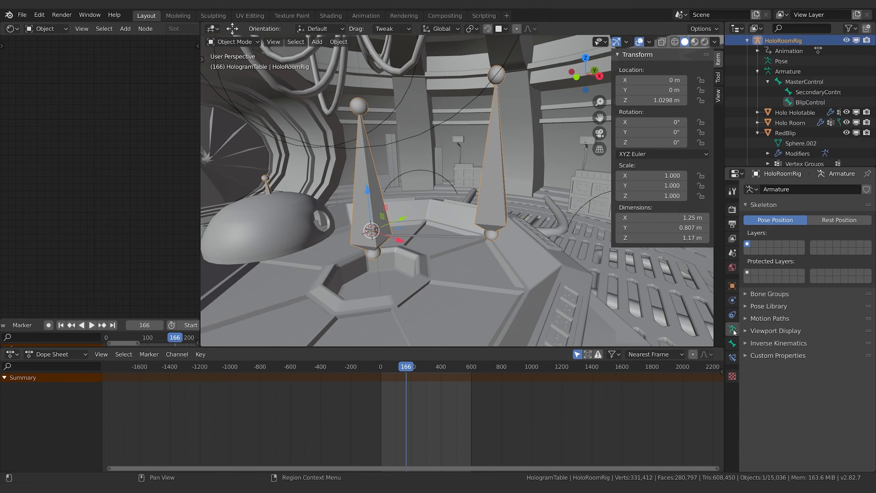
pyautogui.click(769, 331)
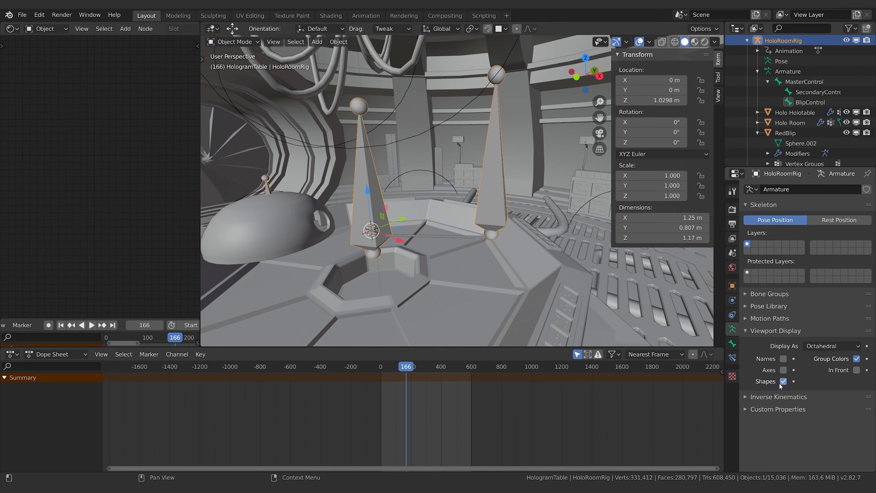
pyautogui.click(838, 345)
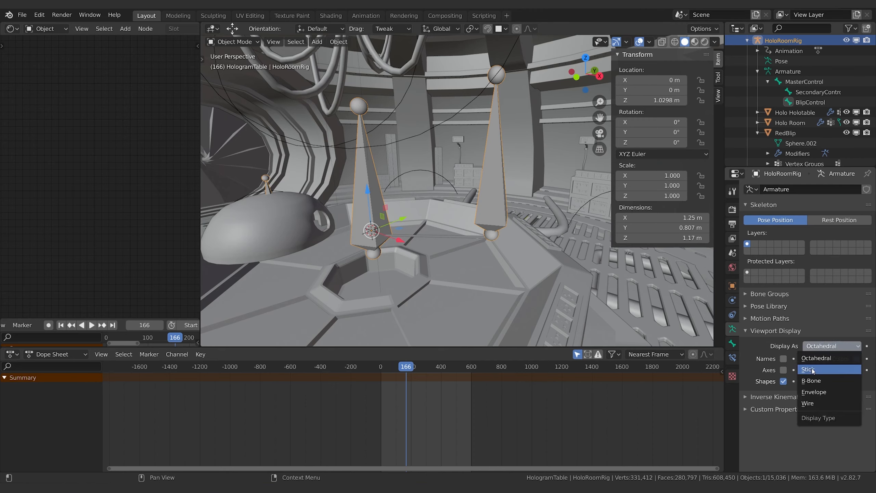
pyautogui.click(813, 404)
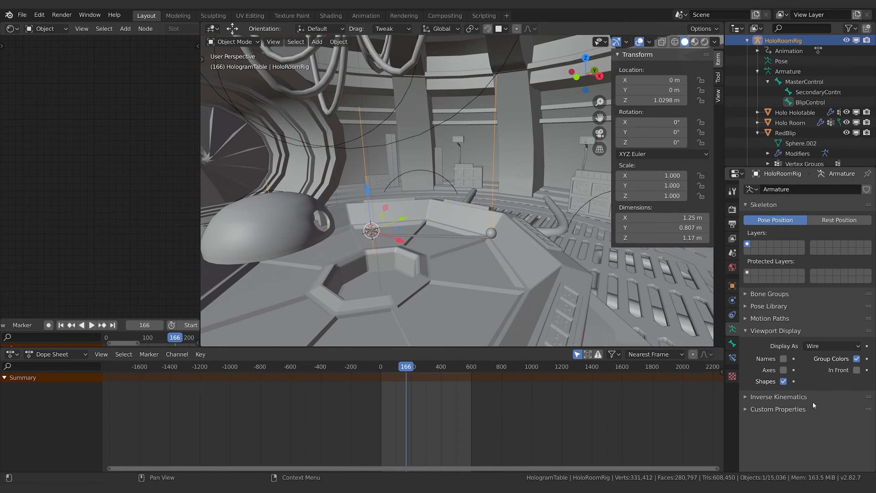
pyautogui.click(820, 345)
pyautogui.click(817, 369)
pyautogui.moveTo(528, 251)
pyautogui.mouseDown(button='middle')
pyautogui.moveTo(491, 257)
pyautogui.moveTo(501, 291)
pyautogui.moveTo(500, 261)
pyautogui.mouseUp(button='middle')
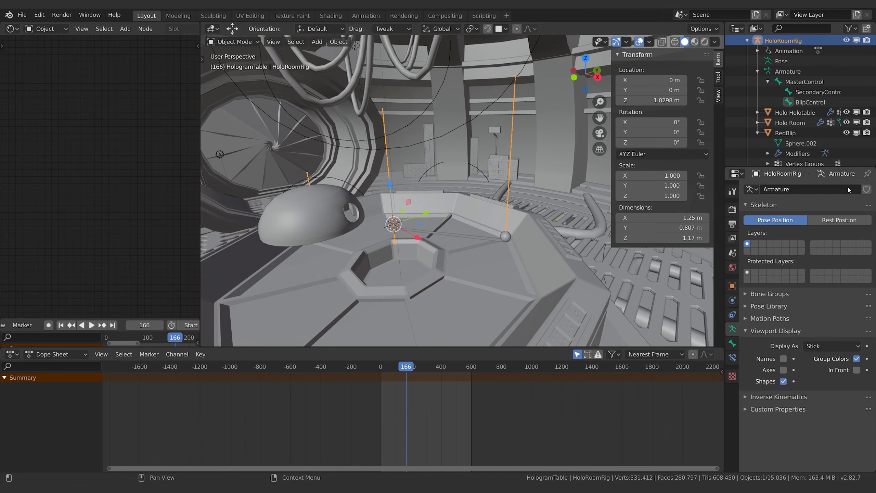
# Step: Select the RedBlip sphere on the table and enter Edit Mode
pyautogui.click(804, 81)
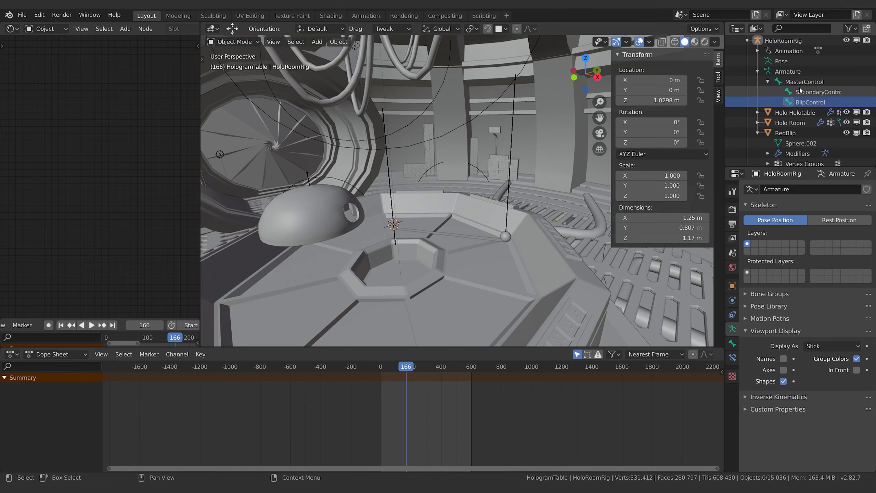
pyautogui.click(504, 236)
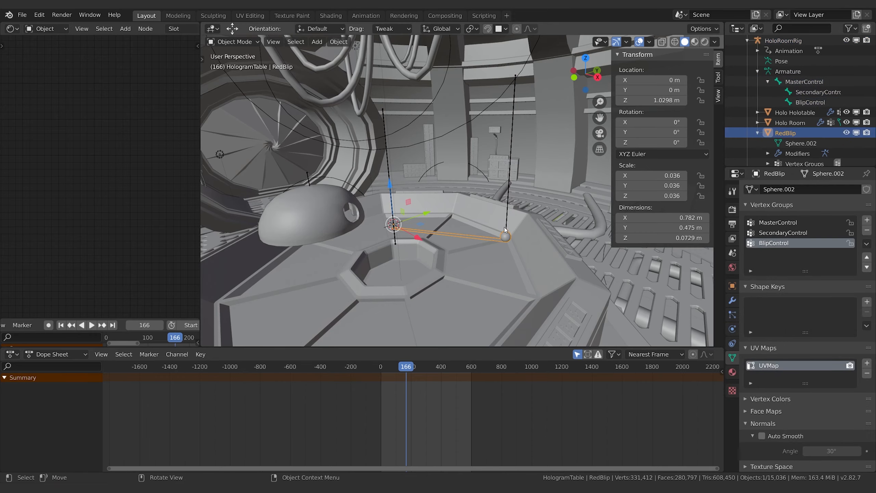
pyautogui.moveTo(503, 228); pyautogui.dragTo(510, 262, button='middle')
pyautogui.scroll(1, 500, 245)
pyautogui.press('Tab')
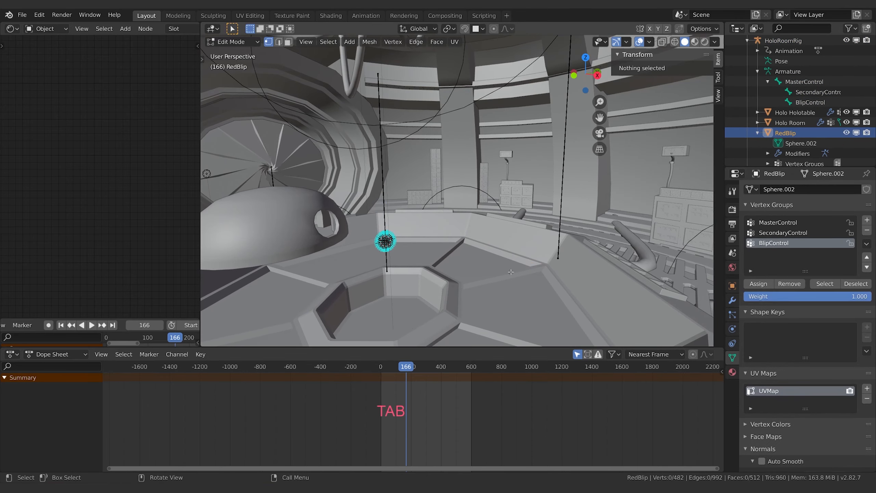
# Step: Select all of the RedBlip sphere's vertices and switch to Weight Paint mode
pyautogui.scroll(4, 511, 272)
pyautogui.keyDown('shift'); pyautogui.moveTo(390, 286); pyautogui.dragTo(524, 228, button='middle'); pyautogui.keyUp('shift')
pyautogui.keyDown('shift'); pyautogui.moveTo(345, 193); pyautogui.dragTo(464, 110, button='middle'); pyautogui.keyUp('shift')
pyautogui.moveTo(310, 110); pyautogui.dragTo(292, 87, button='middle')
pyautogui.click(251, 45)
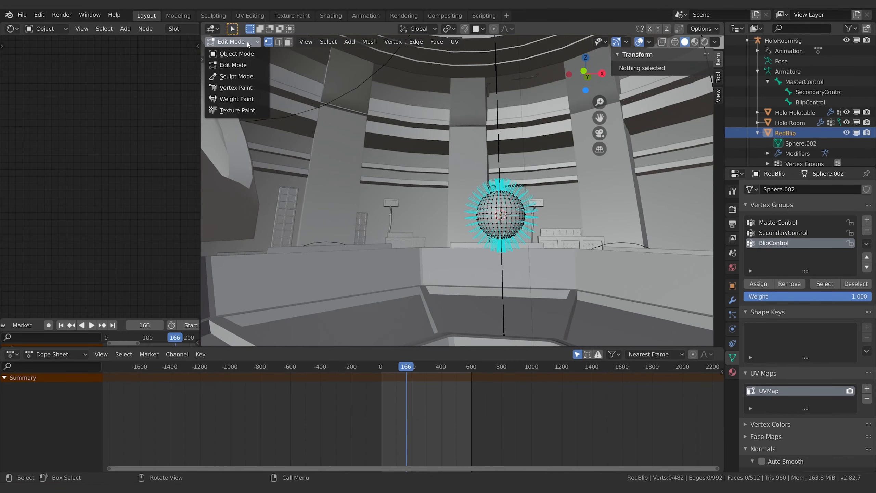
pyautogui.press('a')
pyautogui.click(231, 42)
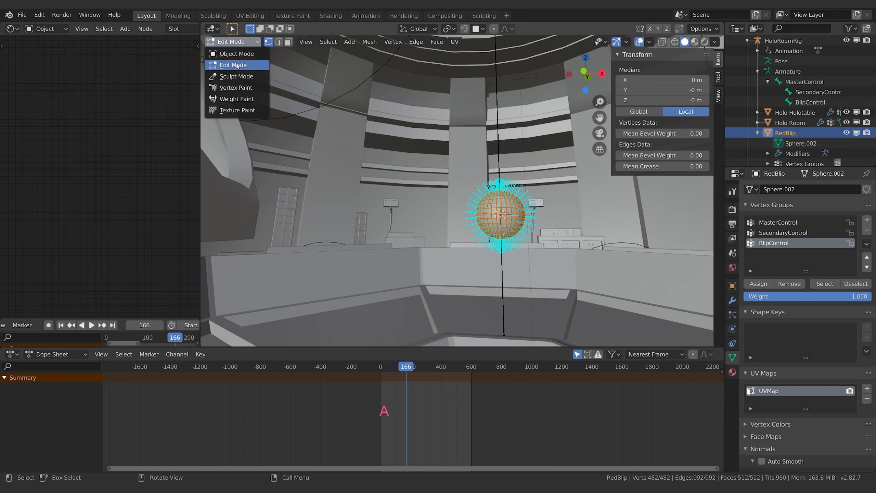
pyautogui.click(234, 99)
# Step: Turn on vertex selection masking for weight painting and examine the BlipControl weights along the stretched RedBlip mesh
pyautogui.moveTo(585, 263)
pyautogui.mouseDown(button='middle')
pyautogui.moveTo(583, 282)
pyautogui.moveTo(581, 220)
pyautogui.moveTo(514, 265)
pyautogui.moveTo(451, 251)
pyautogui.mouseUp(button='middle')
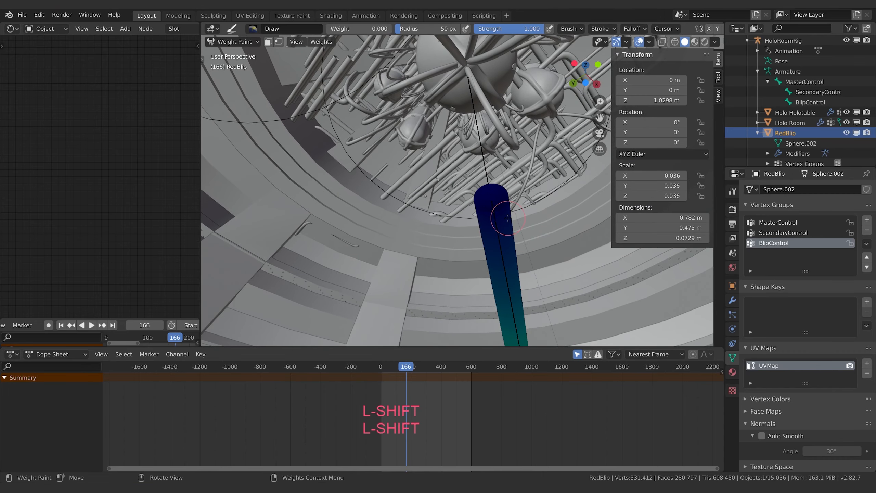
pyautogui.press('a')
pyautogui.moveTo(521, 229); pyautogui.dragTo(517, 245, button='middle')
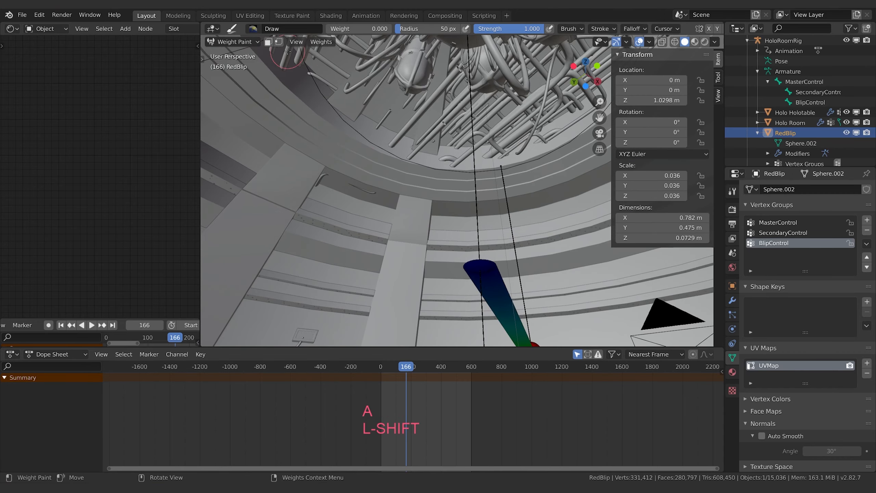
pyautogui.click(278, 42)
pyautogui.keyDown('shift'); pyautogui.moveTo(506, 283); pyautogui.dragTo(548, 204, button='middle'); pyautogui.keyUp('shift')
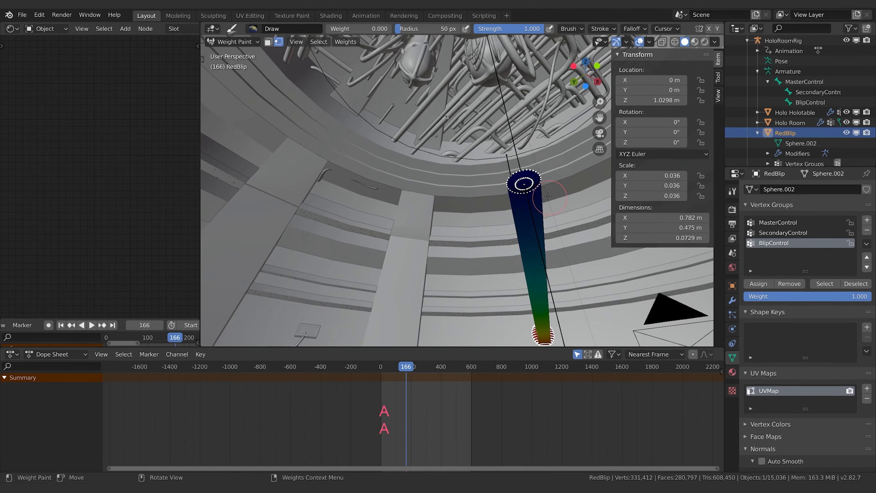
# Step: Set the brush weight to 1.000 and paint all of RedBlip's vertices, including the sphere's underside, in the BlipControl group
pyautogui.click(717, 76)
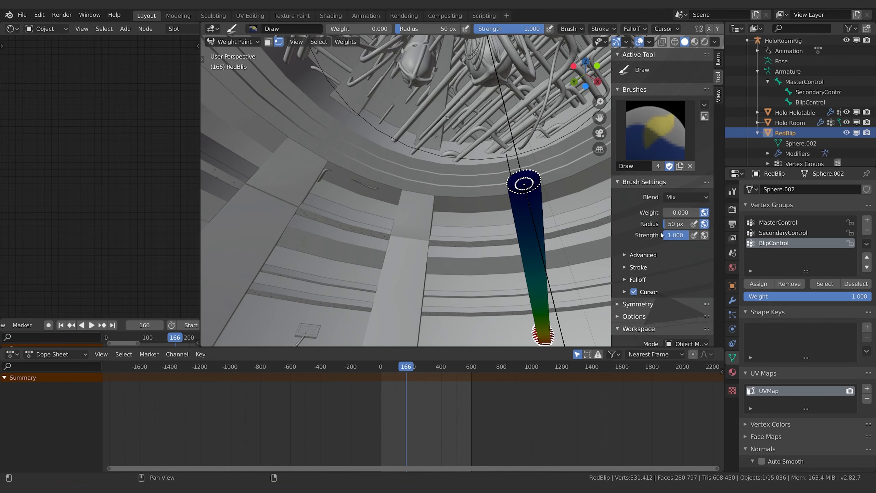
pyautogui.moveTo(666, 212); pyautogui.dragTo(705, 215)
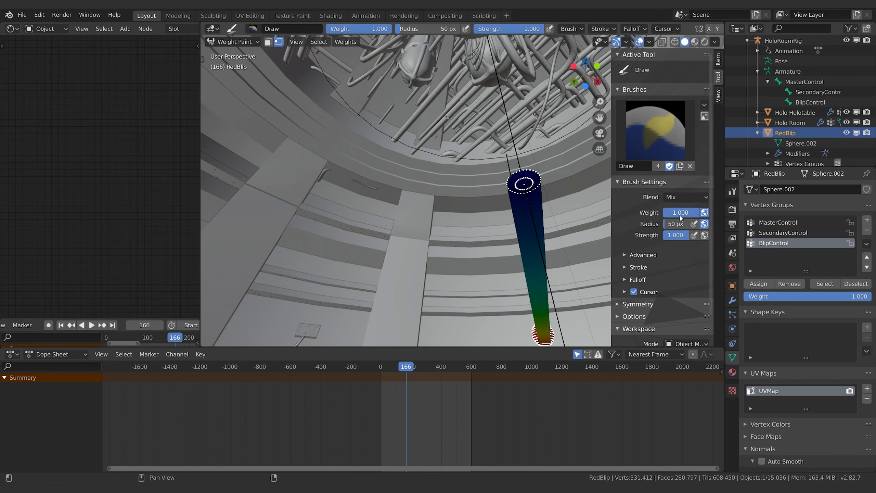
pyautogui.moveTo(523, 182); pyautogui.dragTo(530, 190)
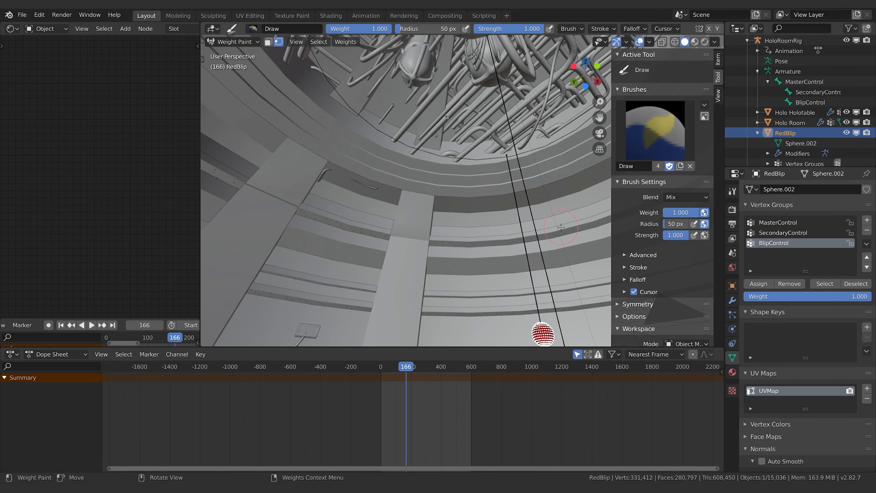
pyautogui.keyDown('shift'); pyautogui.moveTo(576, 272); pyautogui.dragTo(538, 183, button='middle'); pyautogui.keyUp('shift')
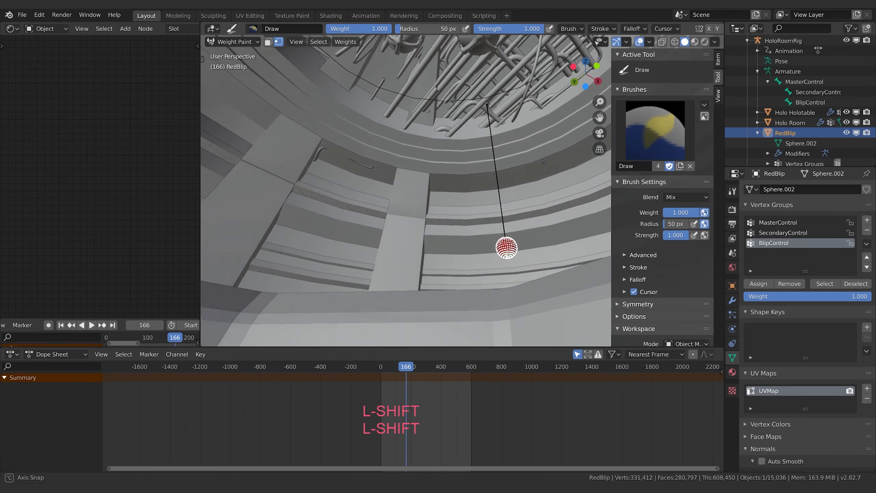
pyautogui.moveTo(587, 164); pyautogui.dragTo(327, 188, button='middle')
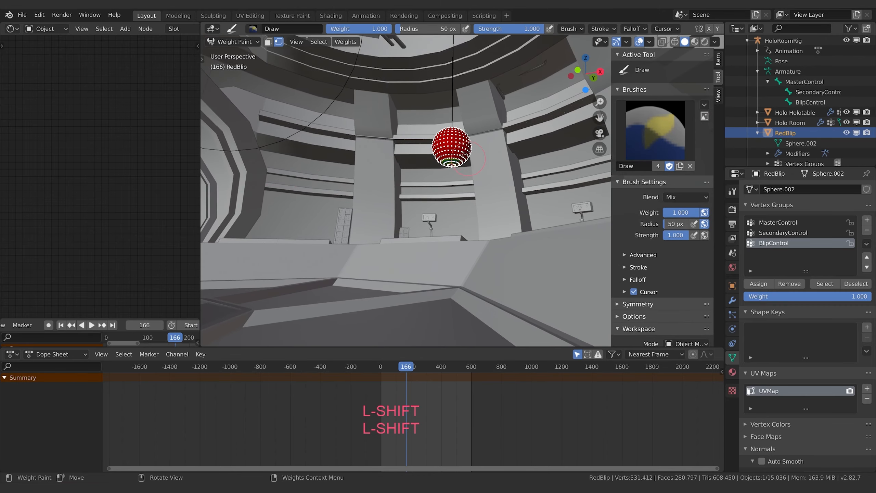
pyautogui.moveTo(474, 174); pyautogui.dragTo(474, 202, button='middle')
pyautogui.scroll(-4, 474, 201)
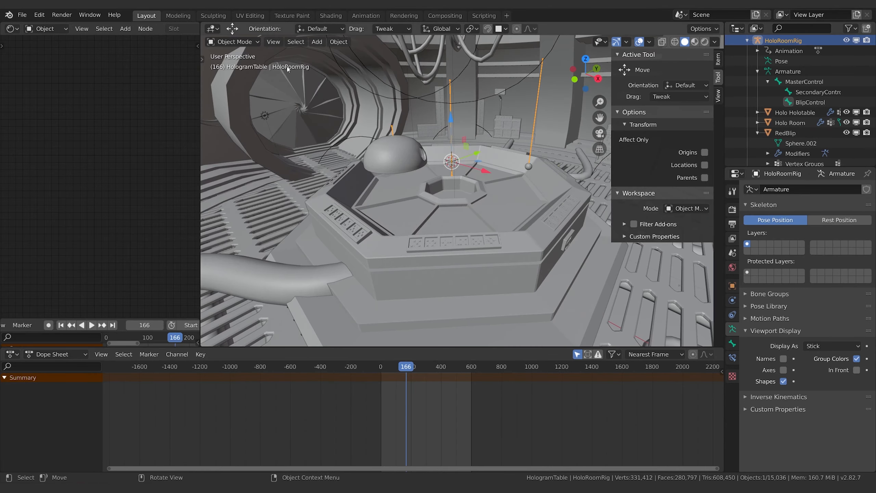
# Step: Switch HoloRoomRig to Pose Mode, show BlipControl's bone properties and insert a LocRot keyframe for that bone at frame 166
pyautogui.click(252, 41)
pyautogui.click(231, 75)
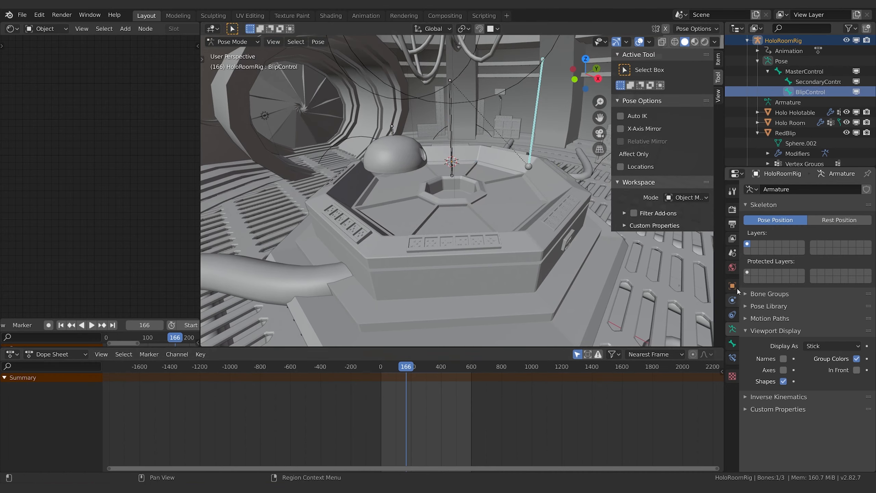
pyautogui.click(733, 343)
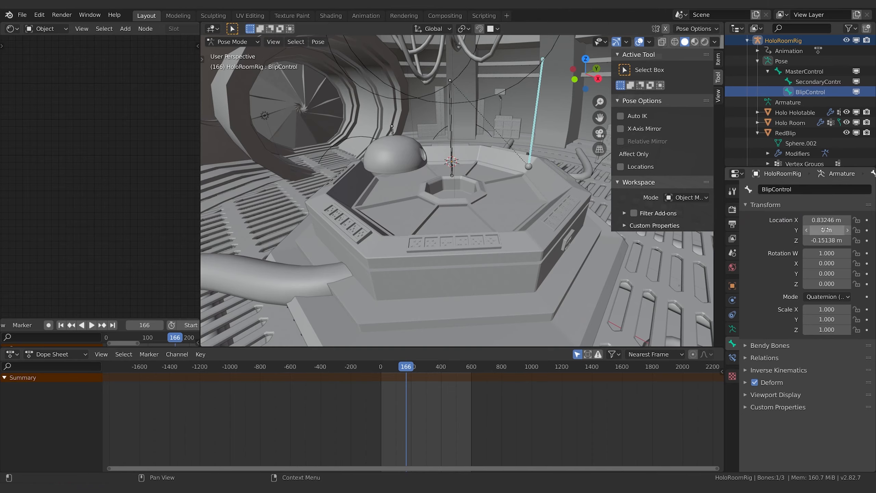
pyautogui.moveTo(502, 144); pyautogui.dragTo(424, 224, button='middle')
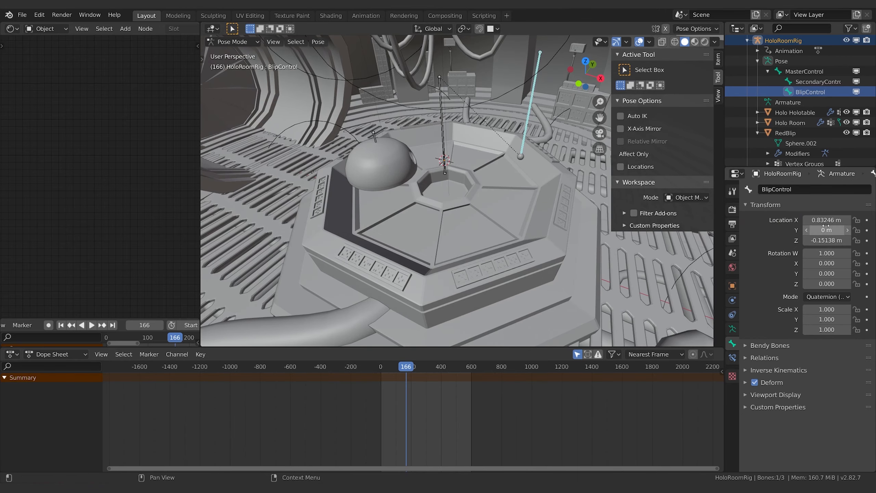
pyautogui.press('i')
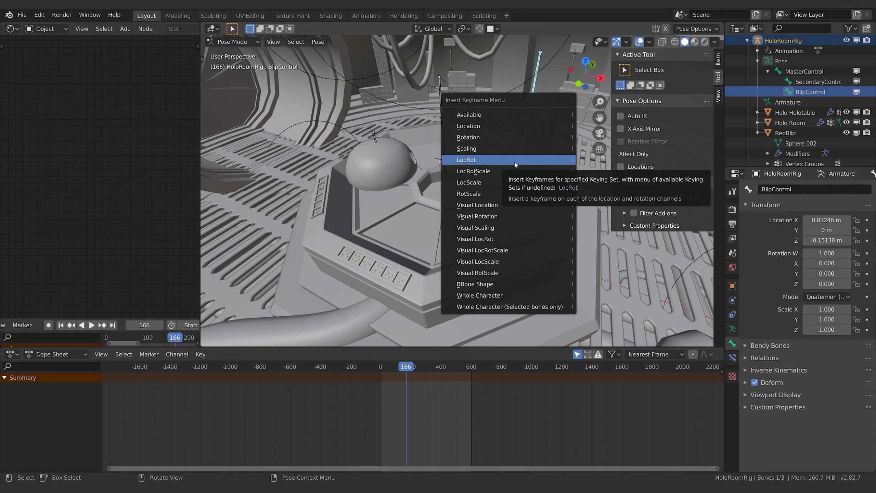
pyautogui.click(515, 161)
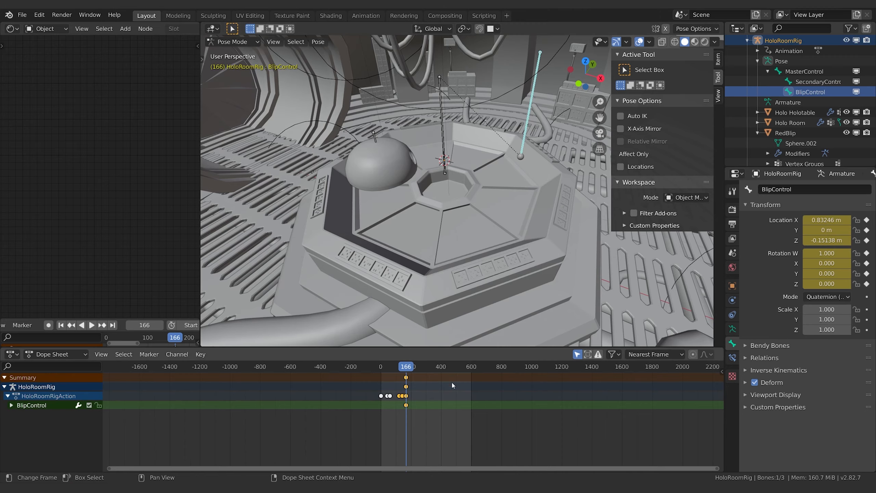
# Step: Scrub back to before frame 166 and play the animation to check the motion of the dome and the blip
pyautogui.moveTo(560, 125); pyautogui.dragTo(539, 188, button='middle')
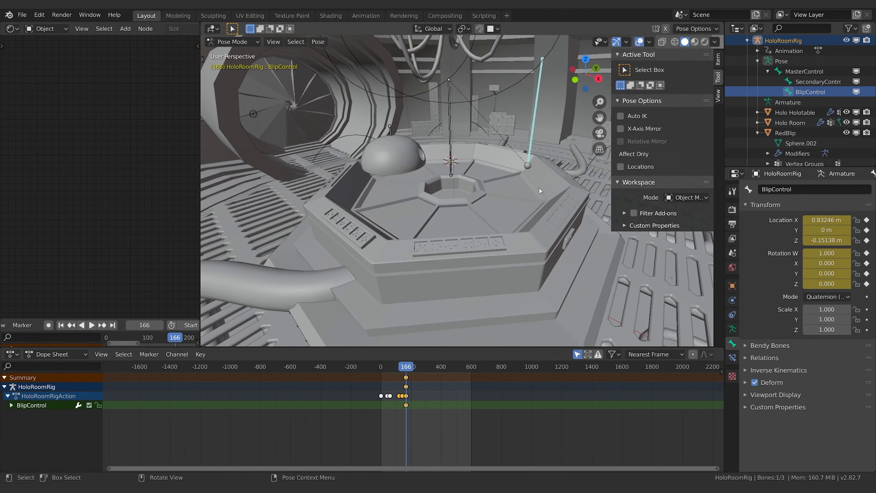
pyautogui.moveTo(407, 367)
pyautogui.mouseDown()
pyautogui.moveTo(388, 369)
pyautogui.moveTo(403, 375)
pyautogui.mouseUp()
pyautogui.press('space')
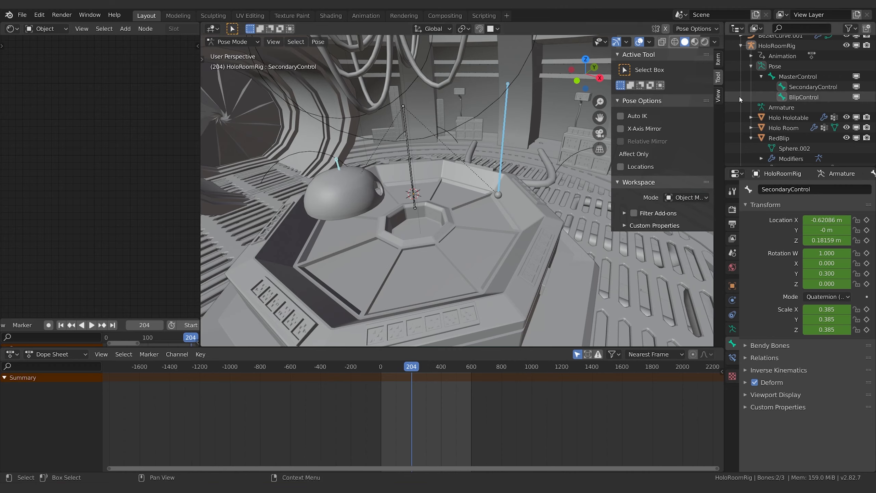
pyautogui.click(232, 41)
pyautogui.click(228, 66)
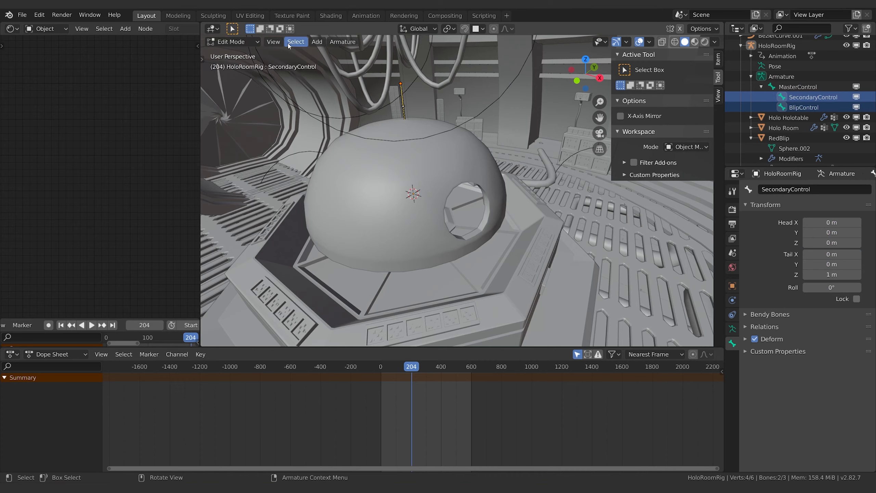
pyautogui.click(227, 43)
pyautogui.click(234, 79)
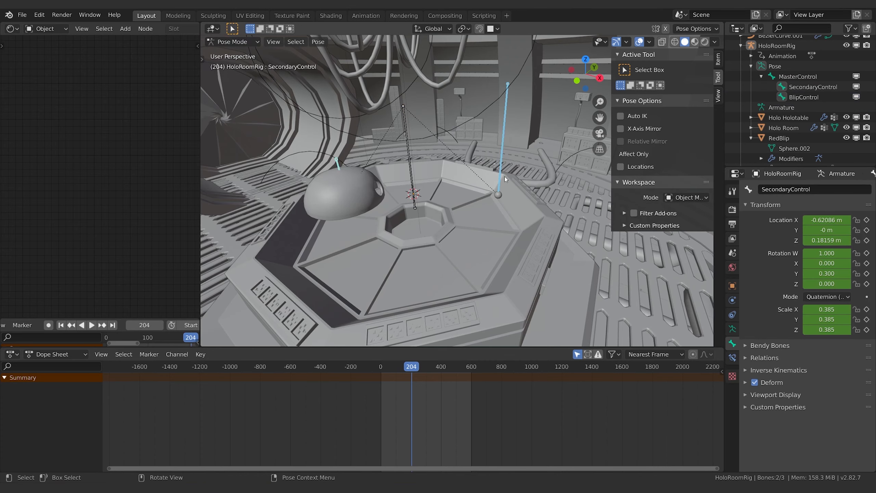
pyautogui.moveTo(401, 368)
pyautogui.mouseDown()
pyautogui.moveTo(377, 368)
pyautogui.moveTo(410, 365)
pyautogui.mouseUp()
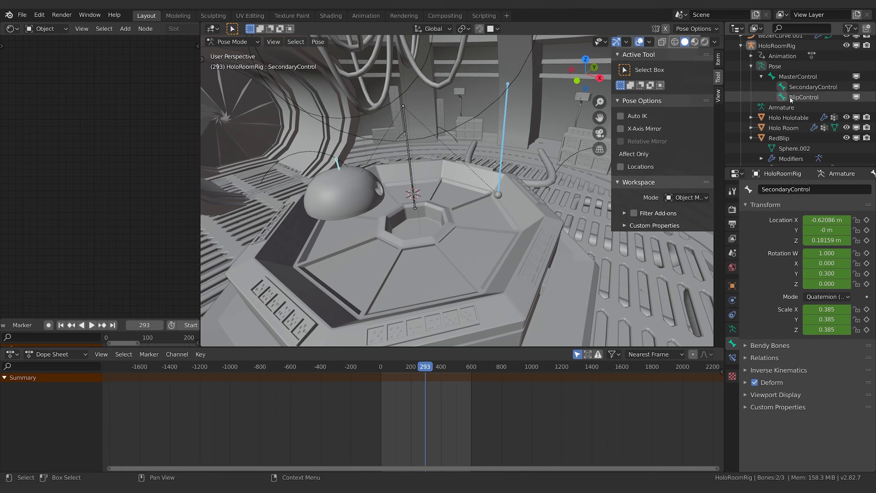
pyautogui.press('space')
# Step: Switch the rig to Edit Mode and parent the BlipControl bone to SecondaryControl with Keep Offset
pyautogui.click(240, 44)
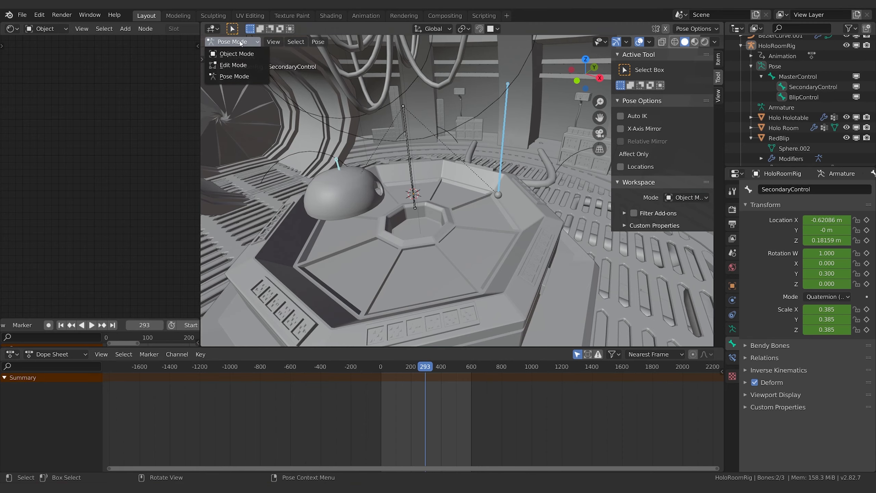
pyautogui.click(238, 65)
pyautogui.click(789, 110)
pyautogui.click(829, 99)
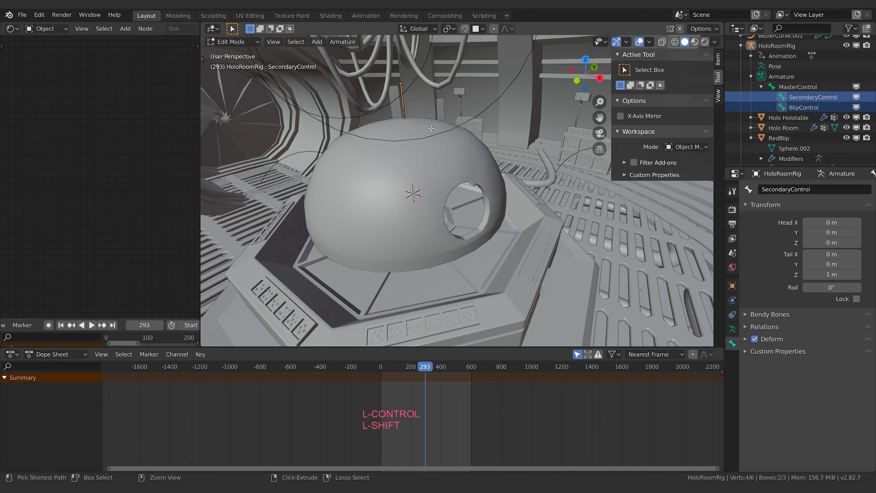
pyautogui.hotkey('ctrl', 'p')
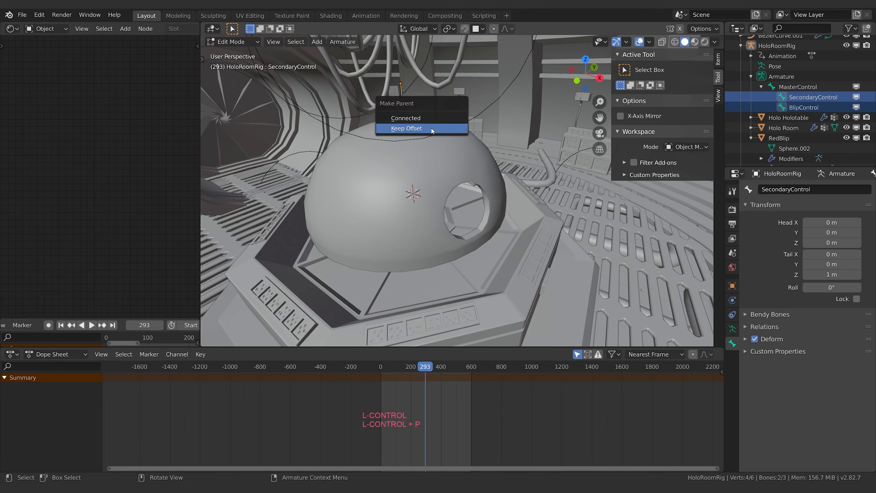
pyautogui.click(431, 128)
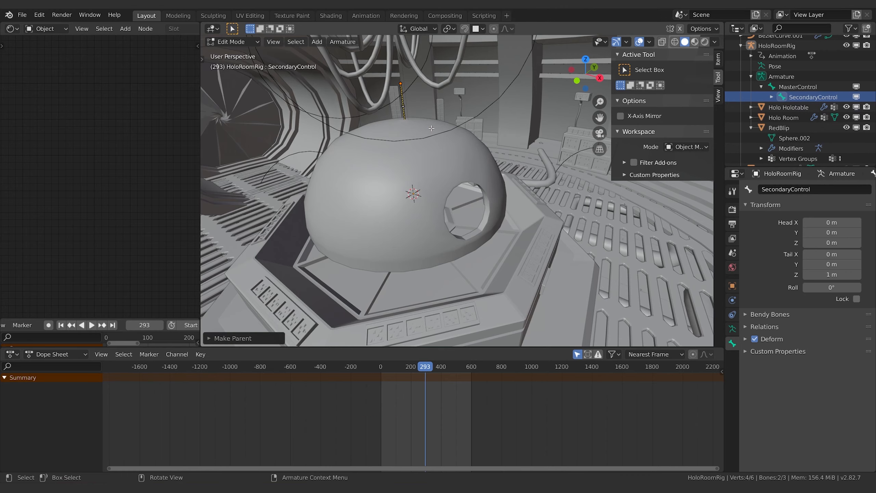
# Step: Check BlipControl's place beneath SecondaryControl in the bone hierarchy and return the rig to Pose Mode
pyautogui.click(772, 97)
pyautogui.click(806, 108)
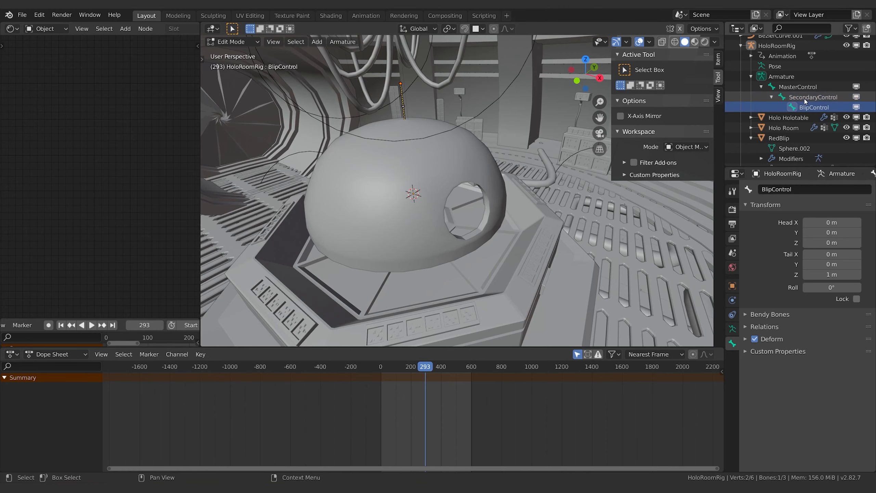
pyautogui.click(804, 98)
pyautogui.click(231, 41)
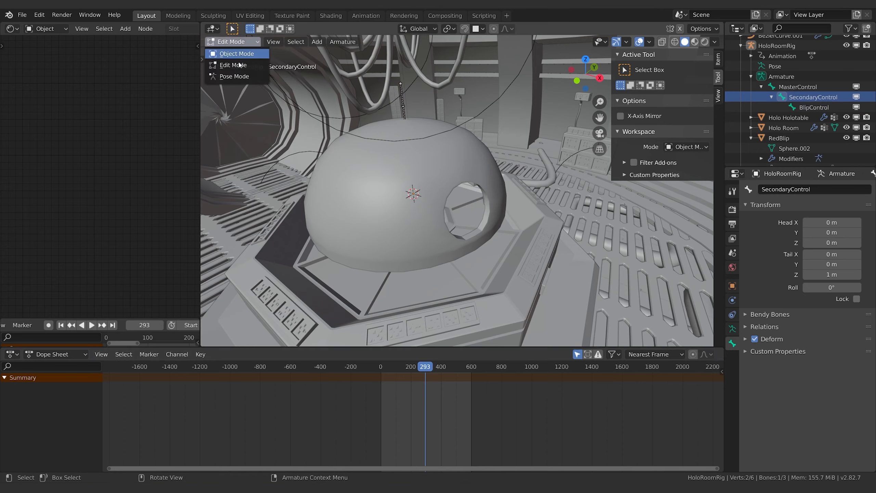
pyautogui.click(235, 53)
pyautogui.click(257, 42)
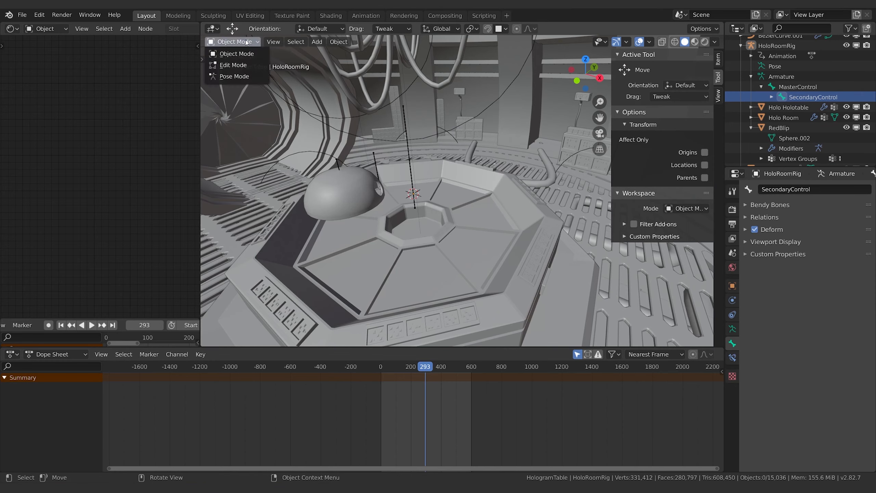
pyautogui.click(235, 80)
# Step: Go to frame 202, select the BlipControl bone and set its X, Y and Z location to 0
pyautogui.moveTo(425, 370)
pyautogui.mouseDown()
pyautogui.moveTo(381, 371)
pyautogui.moveTo(410, 377)
pyautogui.mouseUp()
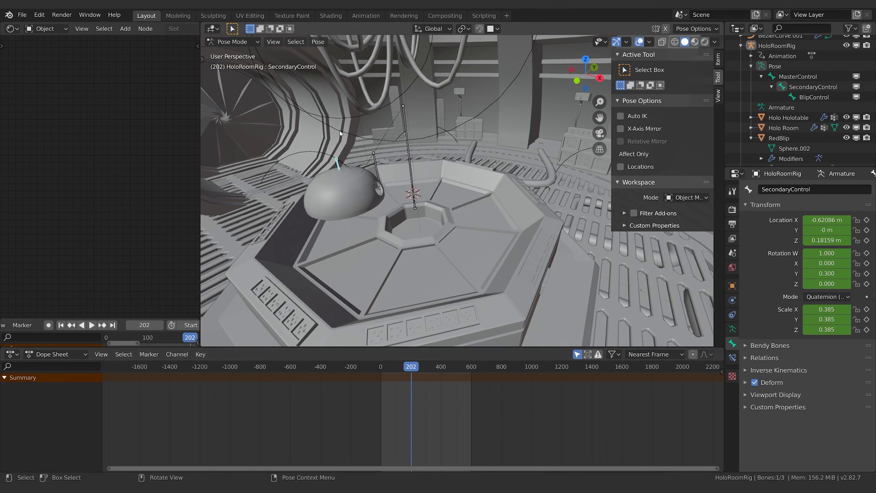
pyautogui.click(781, 98)
pyautogui.moveTo(445, 228); pyautogui.dragTo(418, 198, button='middle')
pyautogui.scroll(2, 417, 198)
pyautogui.keyDown('shift'); pyautogui.moveTo(456, 126); pyautogui.dragTo(478, 174, button='middle'); pyautogui.keyUp('shift')
pyautogui.write('0')
pyautogui.press('Tab')
pyautogui.write('0')
pyautogui.press('Tab')
pyautogui.write('0')
pyautogui.press('Return')
# Step: Move BlipControl across the table with global Z locked, to about X 3.67 m, Z 1.37 m, and keyframe its location at frame 202
pyautogui.moveTo(478, 181); pyautogui.dragTo(453, 230, button='middle')
pyautogui.moveTo(417, 183); pyautogui.dragTo(450, 189, button='middle')
pyautogui.press('g')
pyautogui.hotkey('shift', 'z')
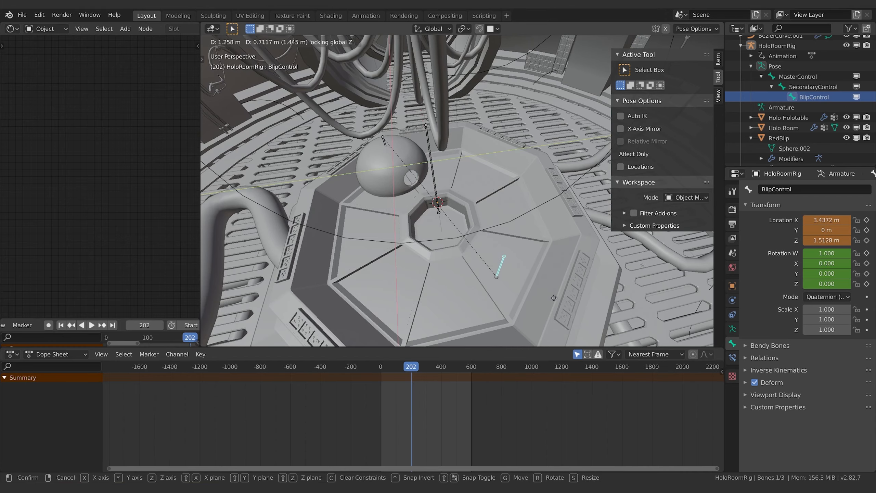
pyautogui.click(515, 289)
pyautogui.moveTo(556, 300); pyautogui.dragTo(502, 255, button='middle')
pyautogui.press('g')
pyautogui.hotkey('shift', 'z')
pyautogui.click(527, 265)
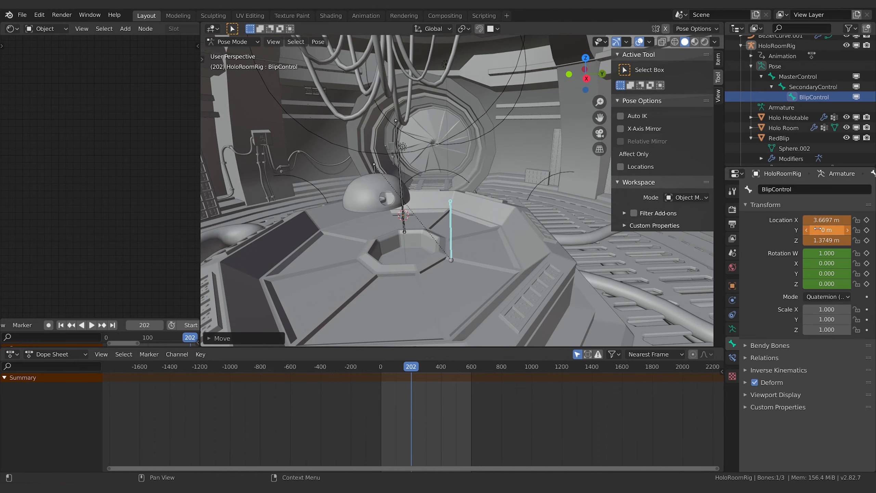
pyautogui.press('i')
pyautogui.moveTo(552, 265); pyautogui.dragTo(533, 268, button='middle')
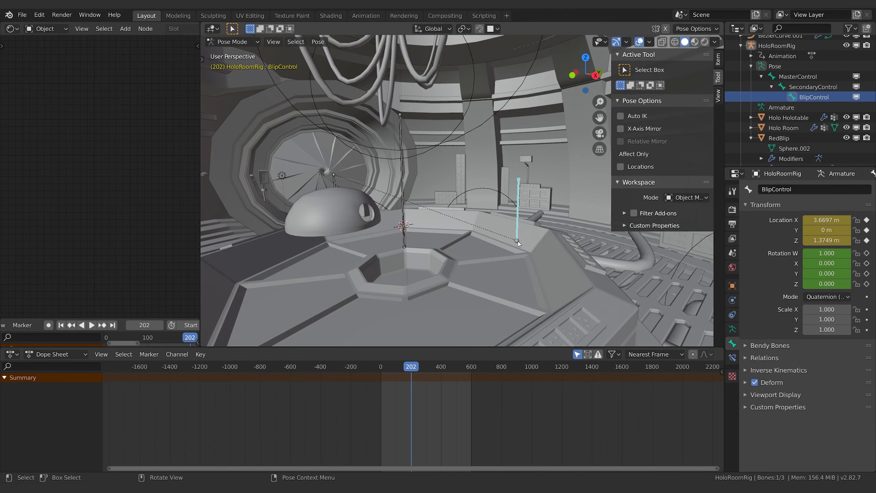
pyautogui.scroll(-2, 776, 117)
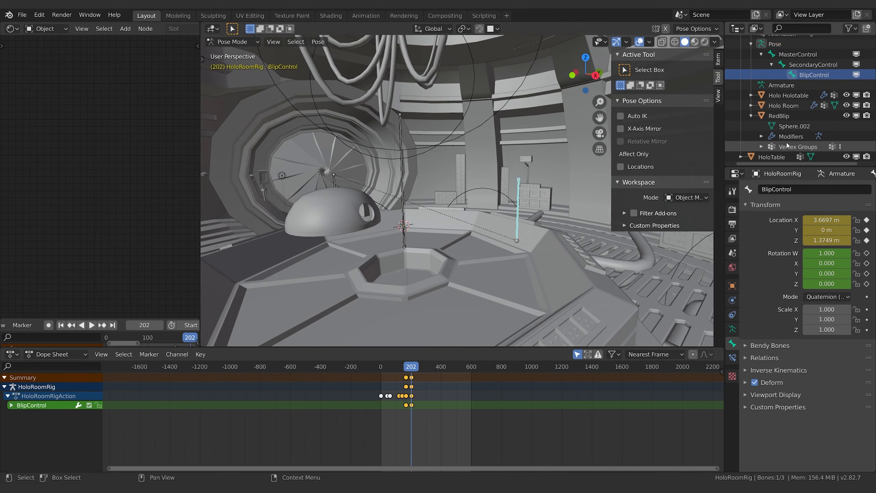
pyautogui.click(776, 118)
pyautogui.press('Tab')
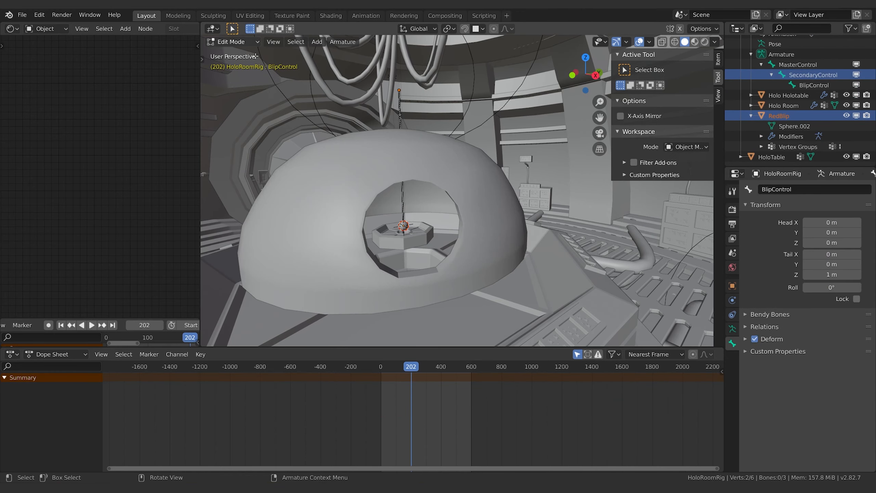
pyautogui.press('a')
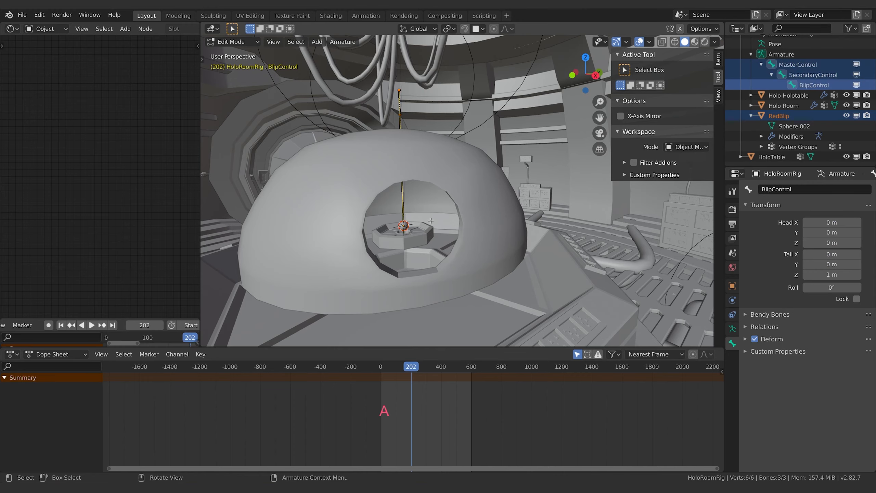
pyautogui.hotkey('alt', 'a')
# Step: Leave the armature's Edit Mode, edit RedBlip's mesh and scale the whole sphere up to about 1.5 times its size
pyautogui.click(231, 41)
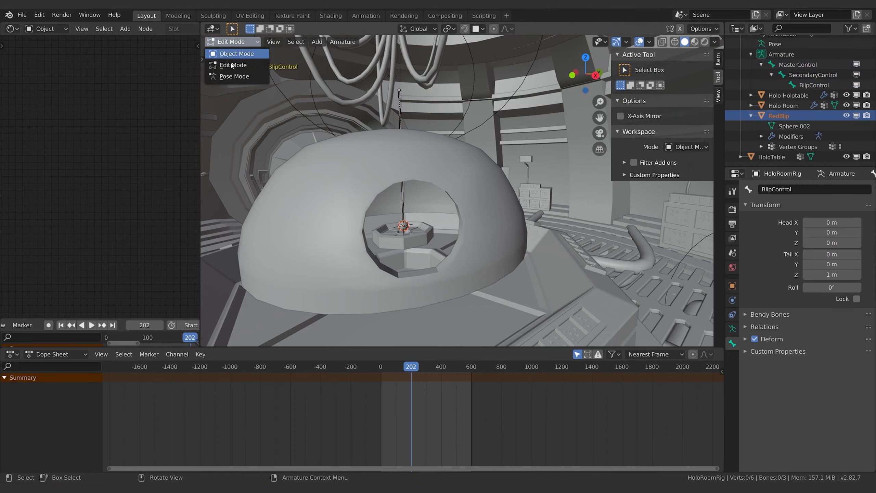
pyautogui.click(233, 53)
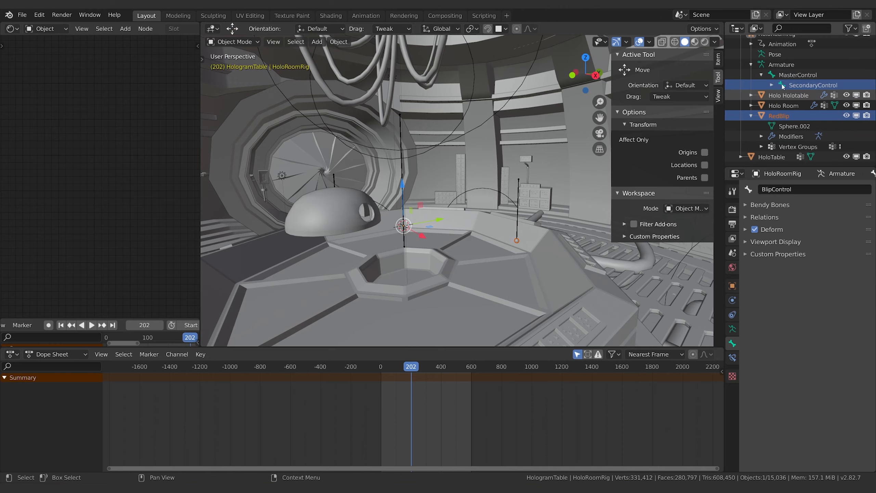
pyautogui.click(779, 116)
pyautogui.press('Tab')
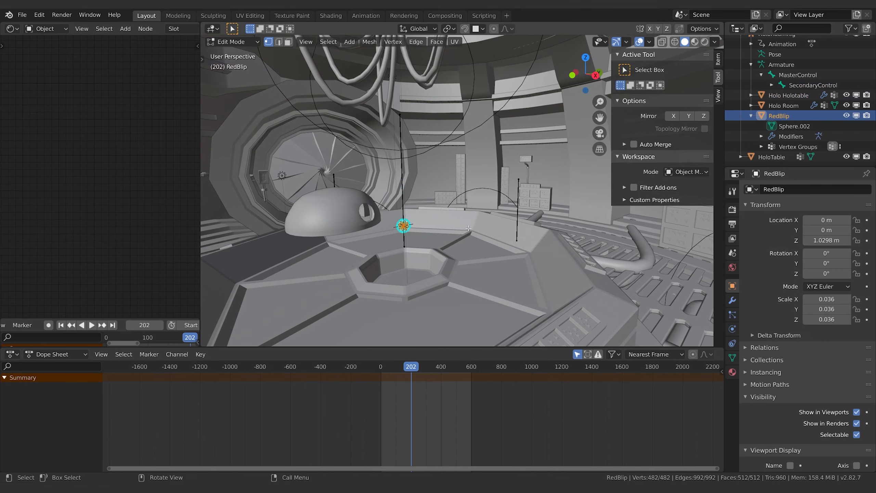
pyautogui.press('s')
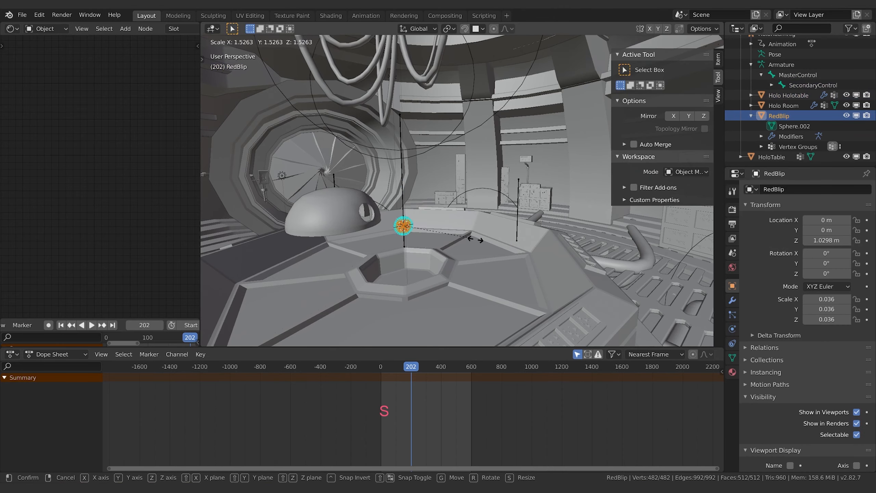
pyautogui.click(483, 241)
pyautogui.press('Tab')
# Step: Examine the enlarged RedBlip sphere beside the BlipControl bone at table level
pyautogui.moveTo(536, 252)
pyautogui.mouseDown(button='middle')
pyautogui.moveTo(542, 231)
pyautogui.moveTo(535, 247)
pyautogui.mouseUp(button='middle')
pyautogui.rightClick(538, 228)
pyautogui.click(538, 228)
pyautogui.rightClick(538, 228)
pyautogui.click(537, 237)
pyautogui.moveTo(537, 237); pyautogui.dragTo(554, 237, button='middle')
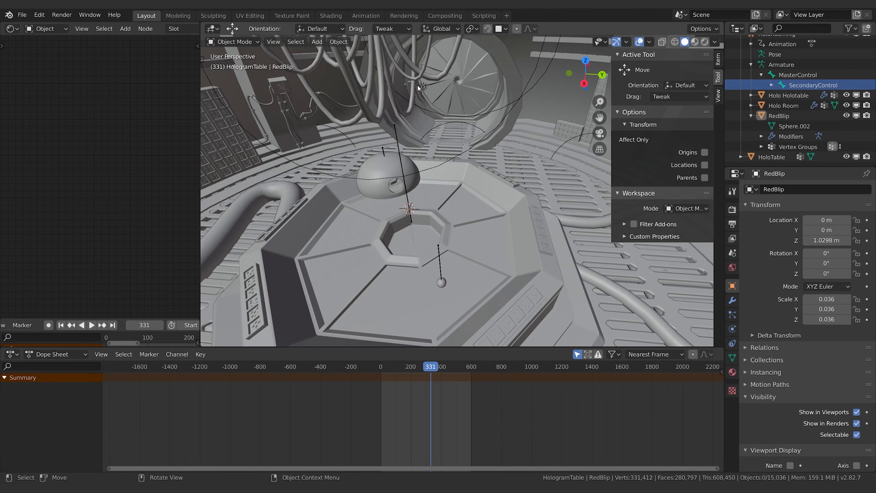
# Step: Switch the HoloRoomRig armature to Pose Mode, go to frame 236 and select the BlipControl bone
pyautogui.click(233, 41)
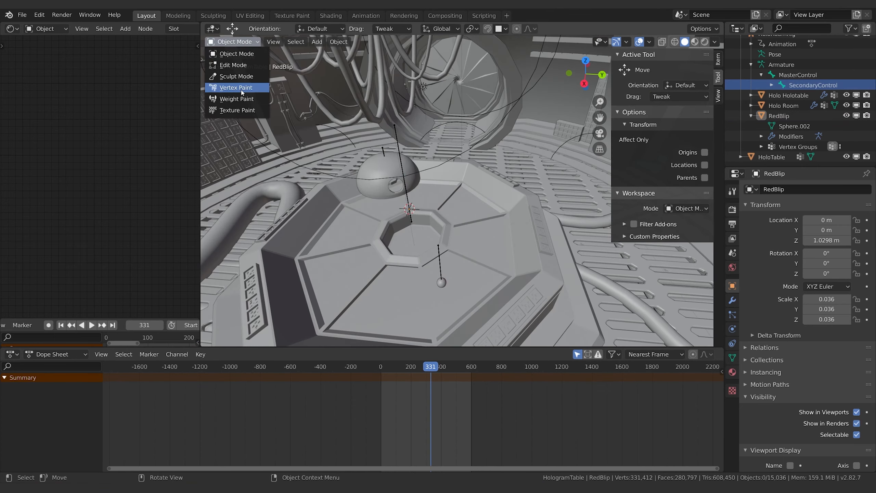
pyautogui.click(773, 65)
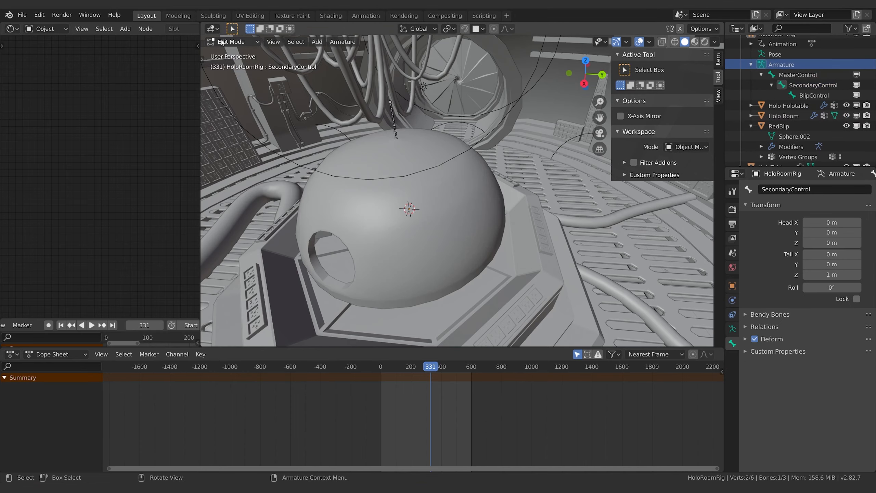
pyautogui.click(234, 42)
pyautogui.click(237, 77)
pyautogui.moveTo(394, 247); pyautogui.dragTo(556, 255, button='middle')
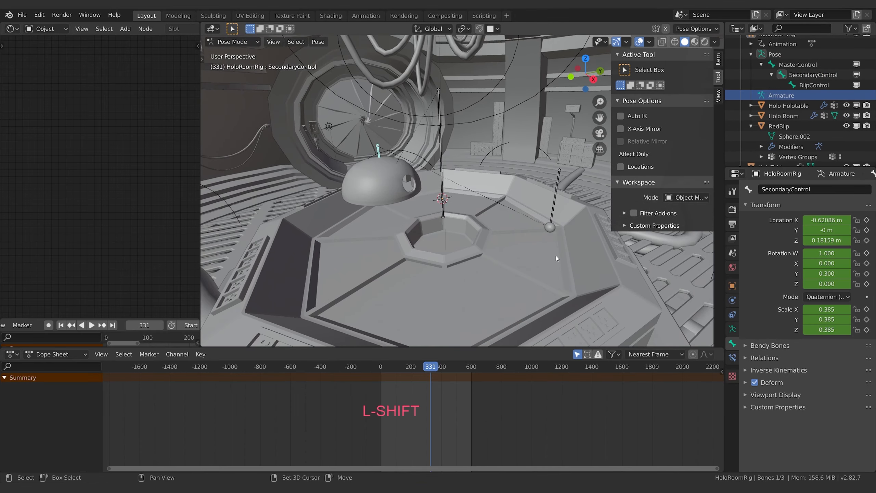
pyautogui.moveTo(431, 371)
pyautogui.mouseDown()
pyautogui.moveTo(398, 368)
pyautogui.moveTo(416, 369)
pyautogui.mouseUp()
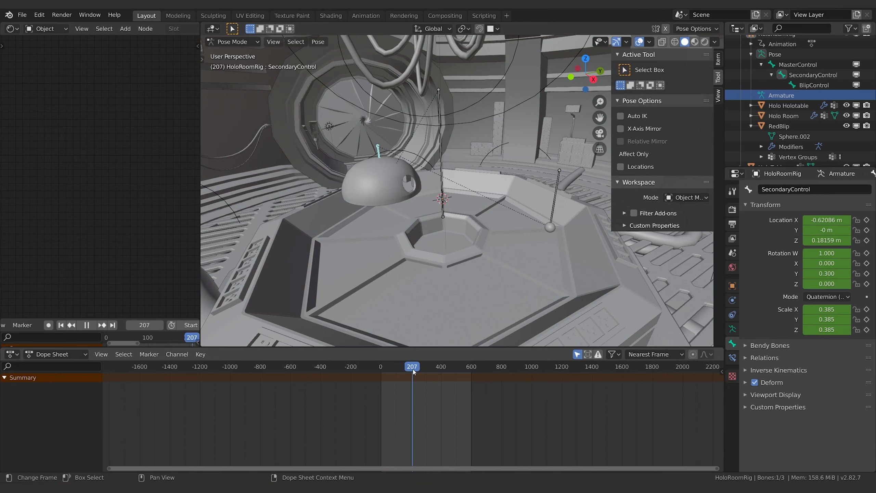
pyautogui.click(556, 208)
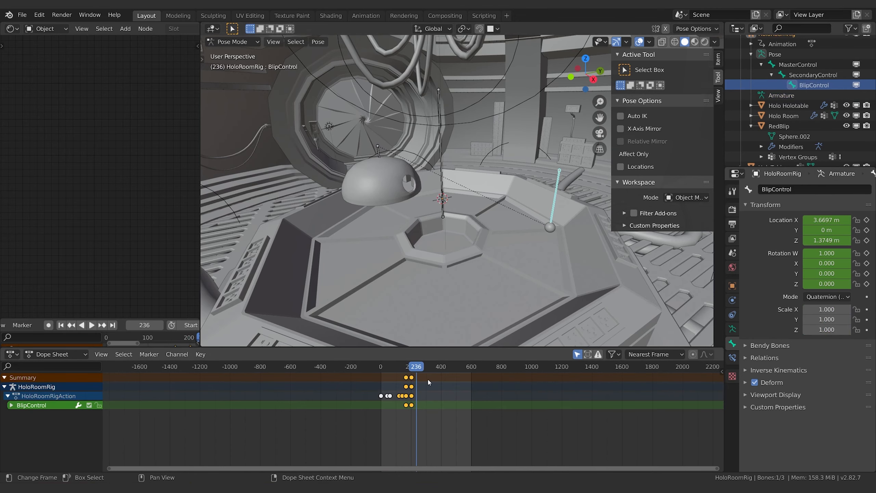
# Step: Move BlipControl's location keyframes from frame 202 back to frame 9 and check the playback
pyautogui.click(411, 378)
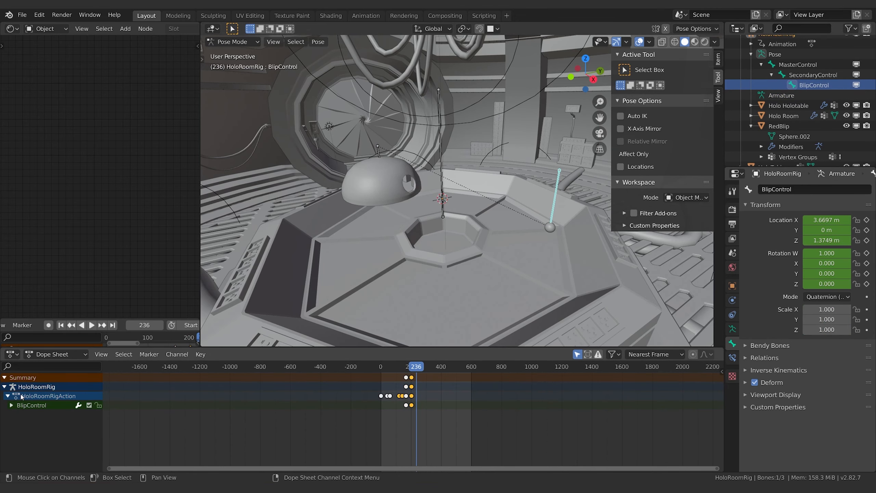
pyautogui.click(12, 405)
pyautogui.click(42, 415)
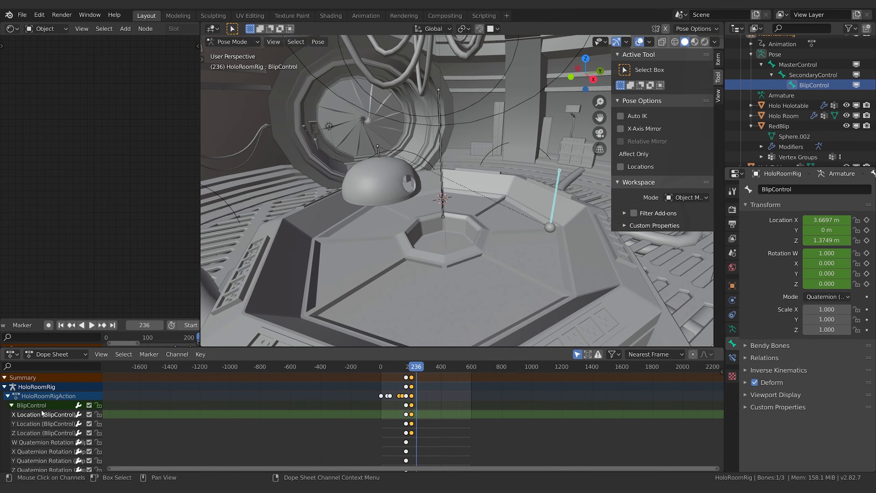
pyautogui.click(412, 407)
pyautogui.moveTo(455, 409); pyautogui.dragTo(481, 400, button='middle')
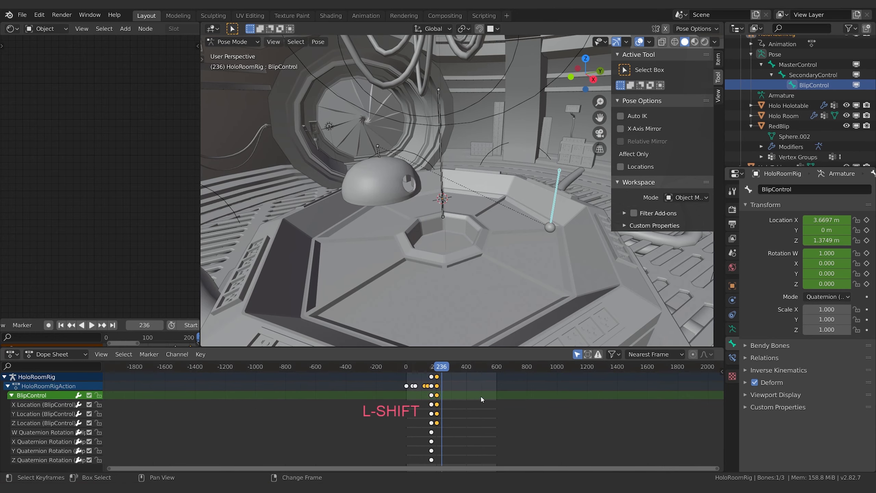
pyautogui.keyDown('shift'); pyautogui.scroll(1, 444, 416); pyautogui.keyUp('shift')
pyautogui.moveTo(439, 408); pyautogui.dragTo(431, 407)
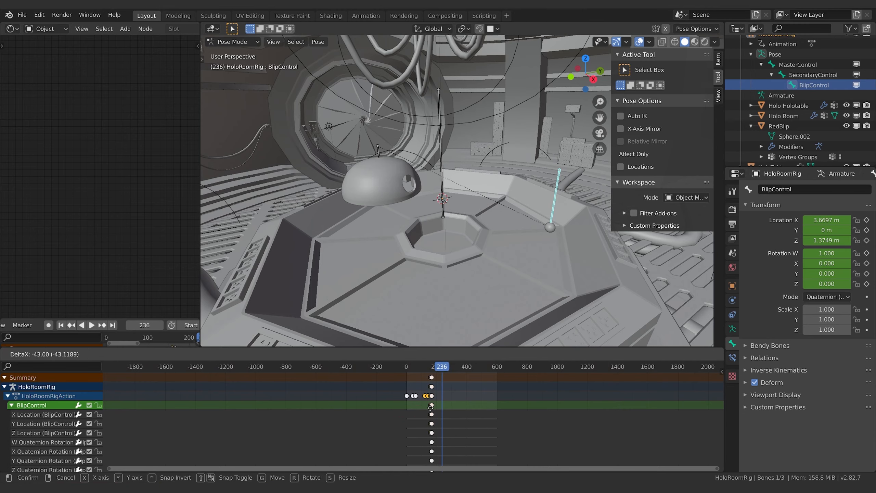
pyautogui.click(408, 410)
pyautogui.press('space')
pyautogui.press('space')
# Step: Delete BlipControl's other keyframes, leaving only the location keyframes at frame 9
pyautogui.click(431, 377)
pyautogui.press('g')
pyautogui.click(461, 379)
pyautogui.press('x')
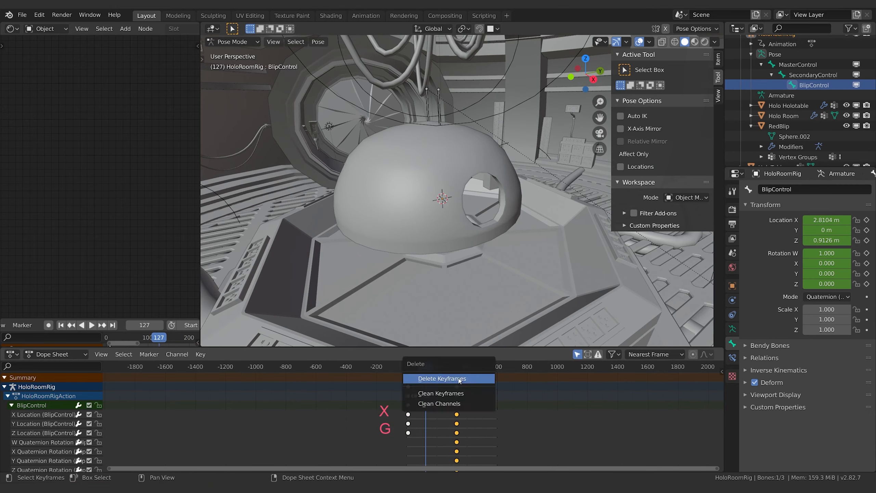
pyautogui.click(459, 381)
# Step: Play and scrub the animation while examining where the BlipControl bone sits over the hologram table
pyautogui.press('space')
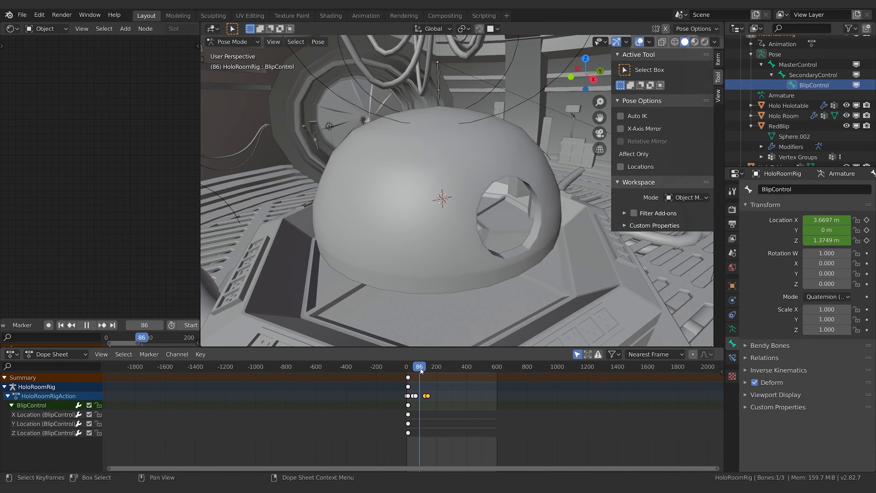
pyautogui.press('space')
pyautogui.moveTo(445, 235); pyautogui.dragTo(444, 270, button='middle')
pyautogui.moveTo(425, 368)
pyautogui.mouseDown()
pyautogui.moveTo(412, 369)
pyautogui.moveTo(431, 371)
pyautogui.mouseUp()
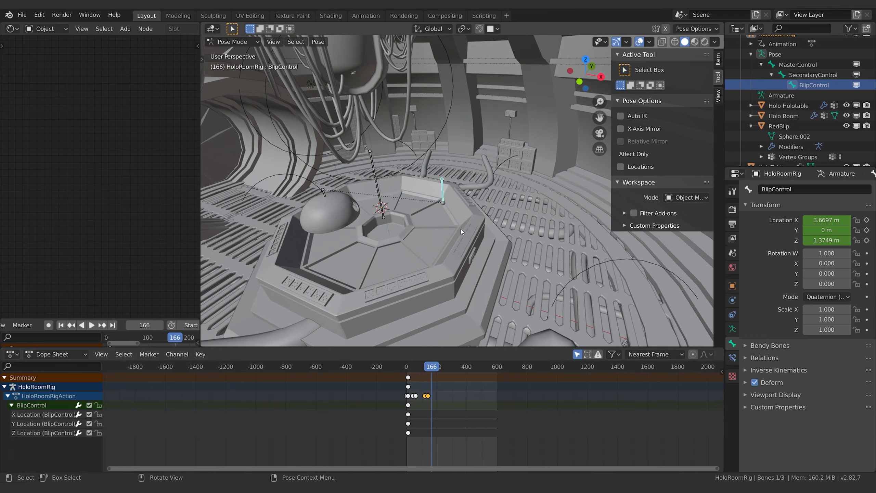
pyautogui.moveTo(460, 229); pyautogui.dragTo(432, 217, button='middle')
pyautogui.scroll(3, 431, 216)
pyautogui.keyDown('shift'); pyautogui.moveTo(381, 197); pyautogui.dragTo(455, 310, button='middle'); pyautogui.keyUp('shift')
# Step: Go to MasterControl's last keyframe at frame 141 and keyframe BlipControl's location there
pyautogui.moveTo(427, 369); pyautogui.dragTo(427, 370)
pyautogui.press('Down')
pyautogui.press('Up')
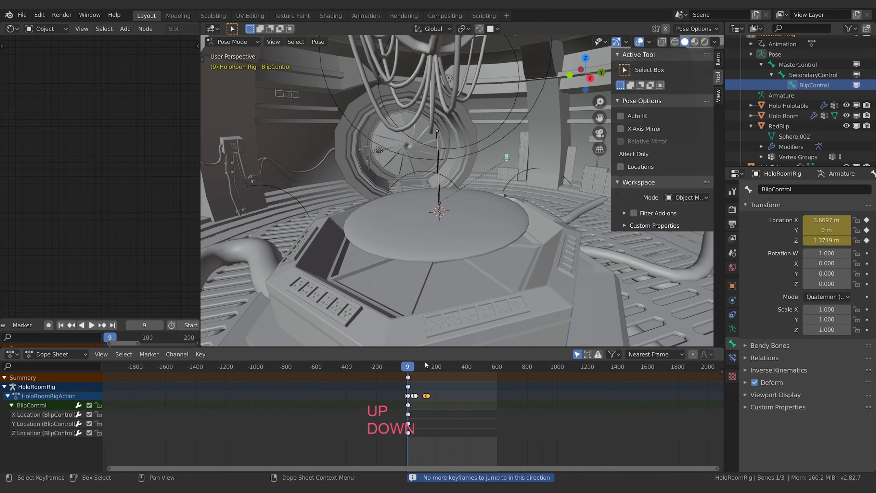
pyautogui.click(805, 76)
pyautogui.click(419, 152)
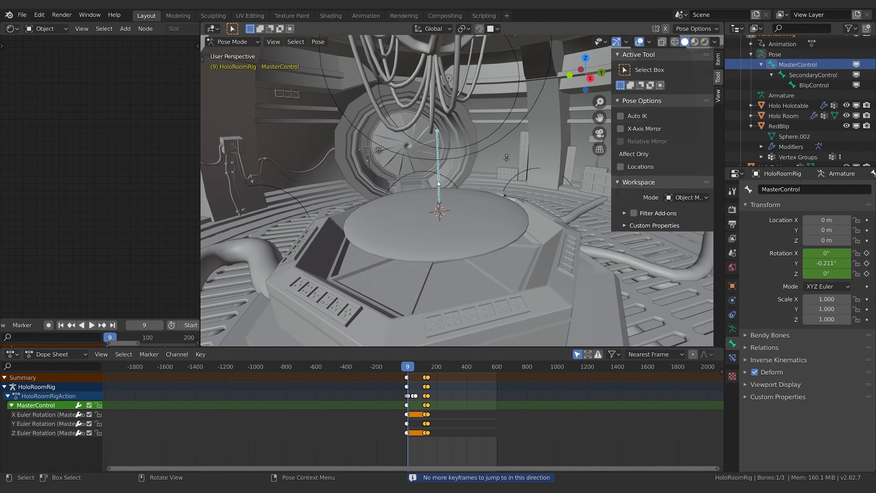
pyautogui.press('Up')
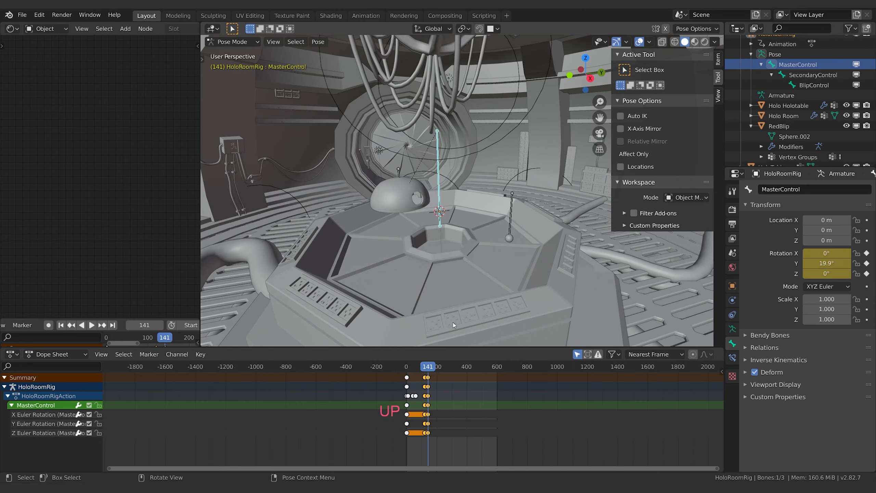
pyautogui.click(512, 203)
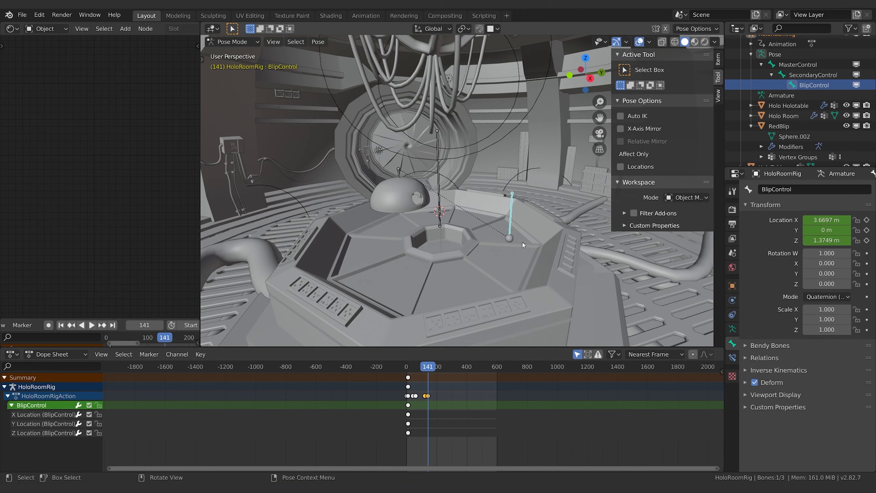
pyautogui.press('i')
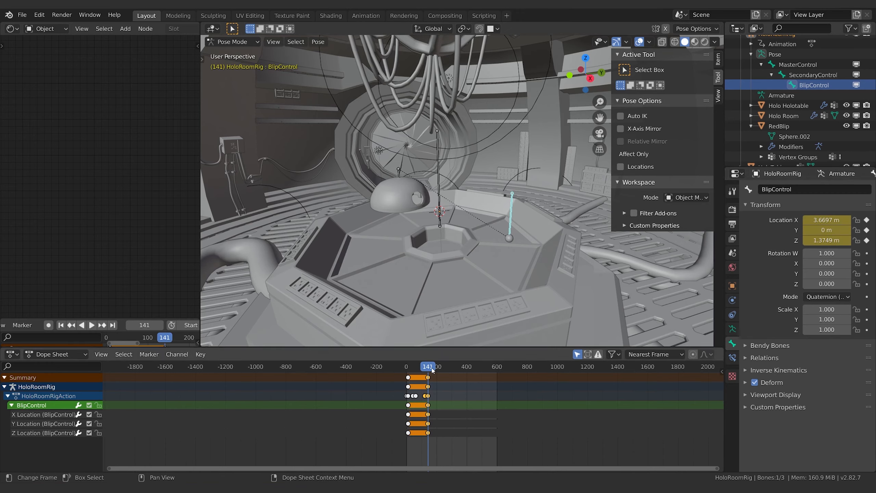
# Step: Go to frame 300 and move BlipControl toward the dome with global Z locked, to about X 1.03 m, Z 0.40 m
pyautogui.moveTo(432, 370); pyautogui.dragTo(453, 370)
pyautogui.moveTo(572, 210); pyautogui.dragTo(525, 262, button='middle')
pyautogui.press('g')
pyautogui.hotkey('shift', 'z')
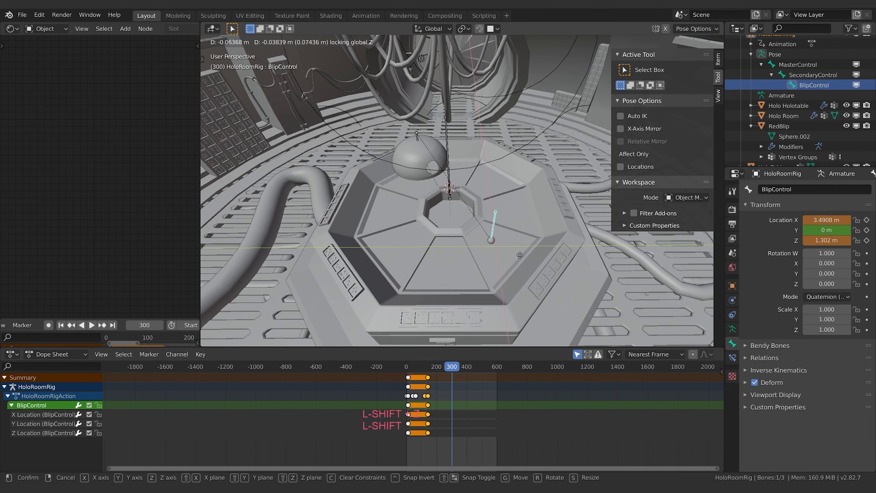
pyautogui.click(467, 195)
# Step: Raise BlipControl along global Z to about X 0.94 m, Y 0.18 m, Z 0.31 m and keyframe its location at frame 300
pyautogui.moveTo(467, 195); pyautogui.dragTo(492, 231, button='middle')
pyautogui.scroll(4, 474, 228)
pyautogui.press('g')
pyautogui.press('z')
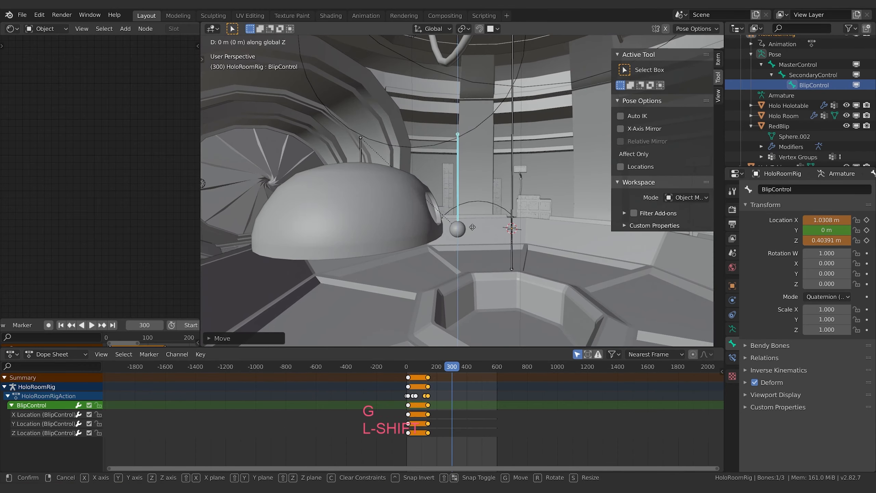
pyautogui.click(473, 216)
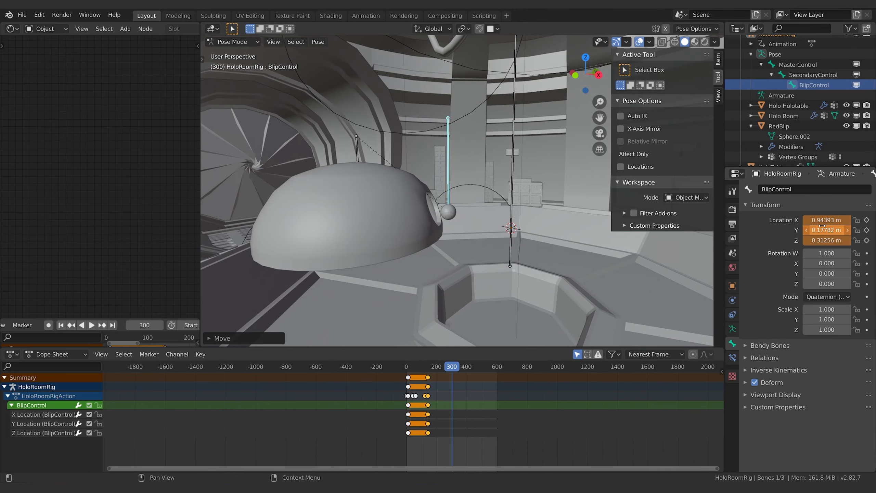
pyautogui.press('i')
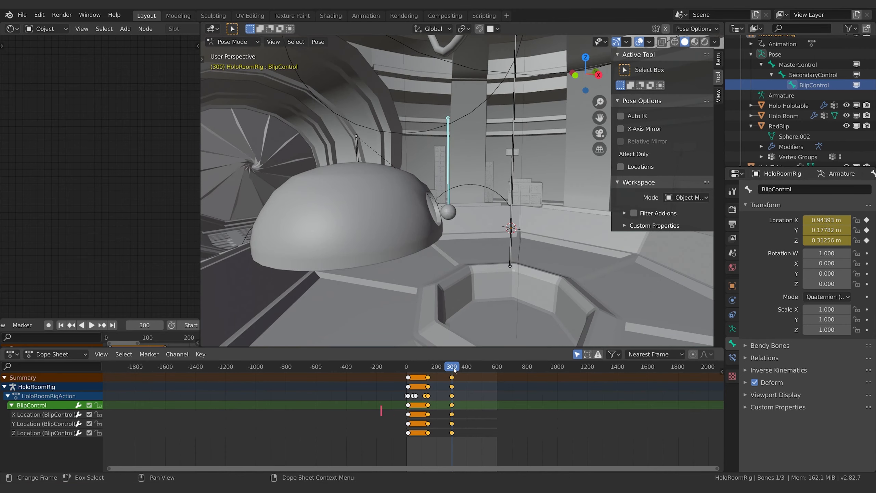
# Step: Play the animation and examine the blip's travel across the table toward the dome from several angles
pyautogui.moveTo(454, 370); pyautogui.dragTo(437, 369)
pyautogui.scroll(-4, 471, 248)
pyautogui.press('space')
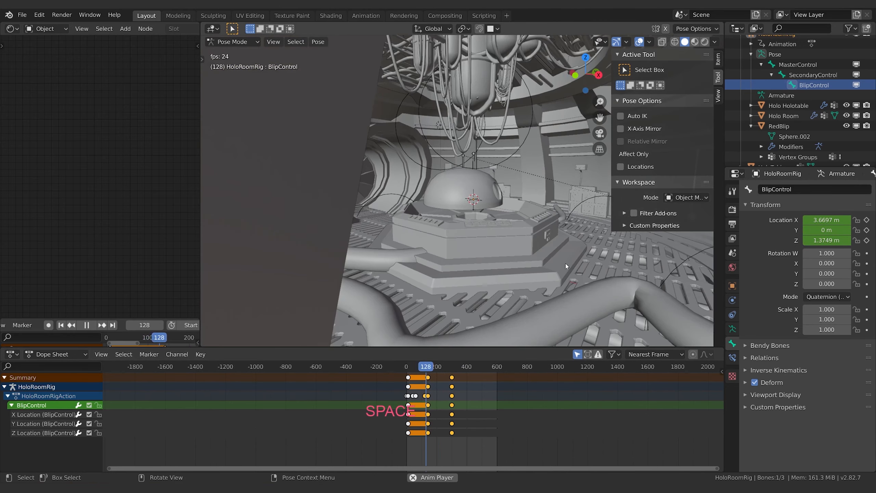
pyautogui.moveTo(565, 264); pyautogui.dragTo(540, 209, button='middle')
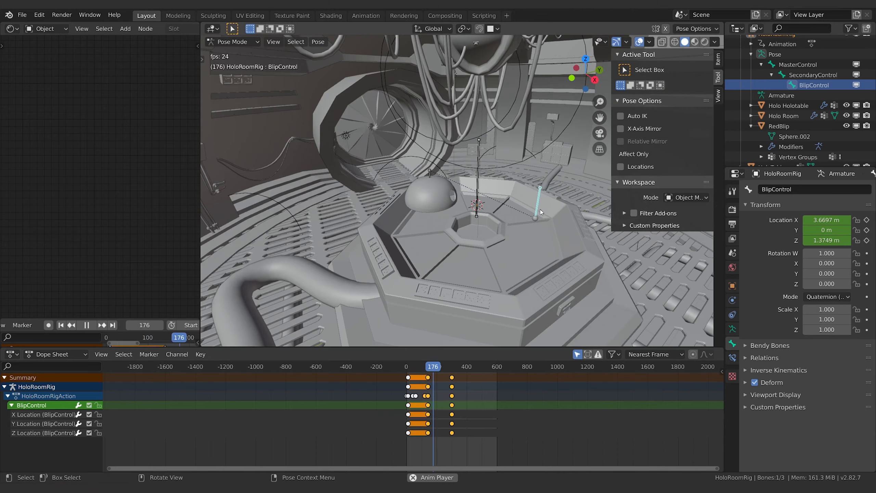
pyautogui.moveTo(487, 218); pyautogui.dragTo(497, 237, button='middle')
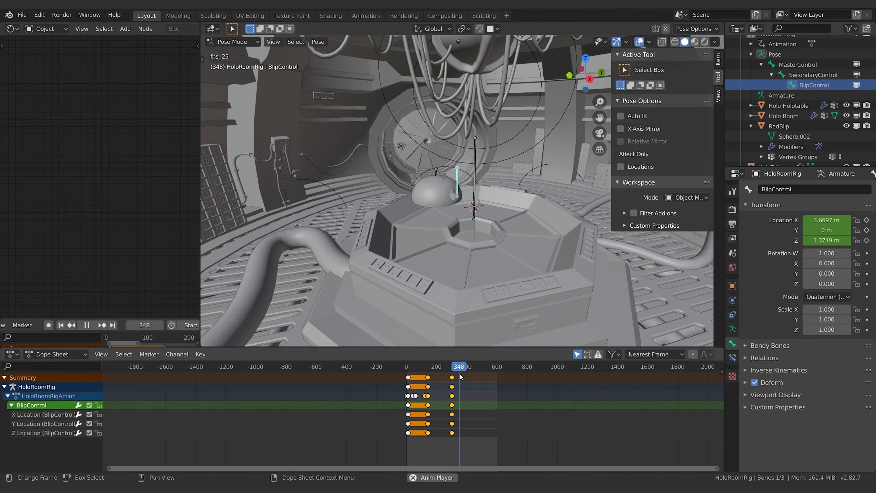
pyautogui.press('space')
# Step: Go to frame 209, select the SecondaryControl bone and keyframe its location, rotation and scale
pyautogui.moveTo(428, 370); pyautogui.dragTo(439, 371)
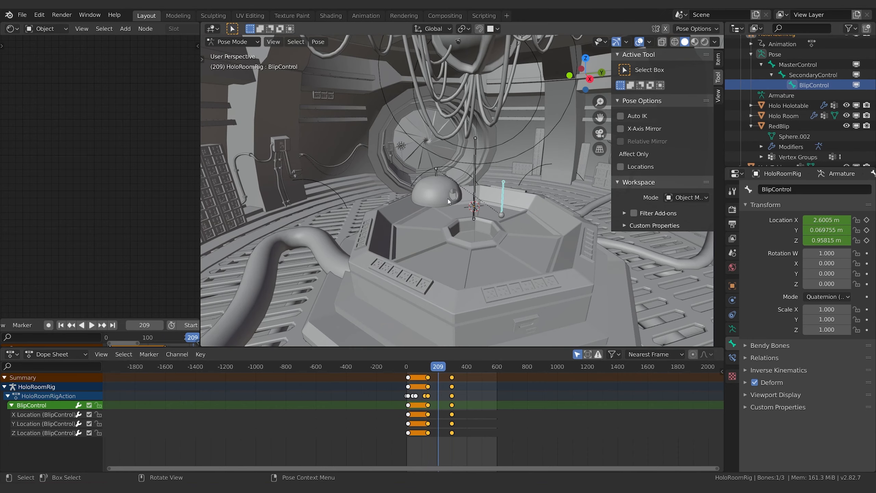
pyautogui.click(435, 171)
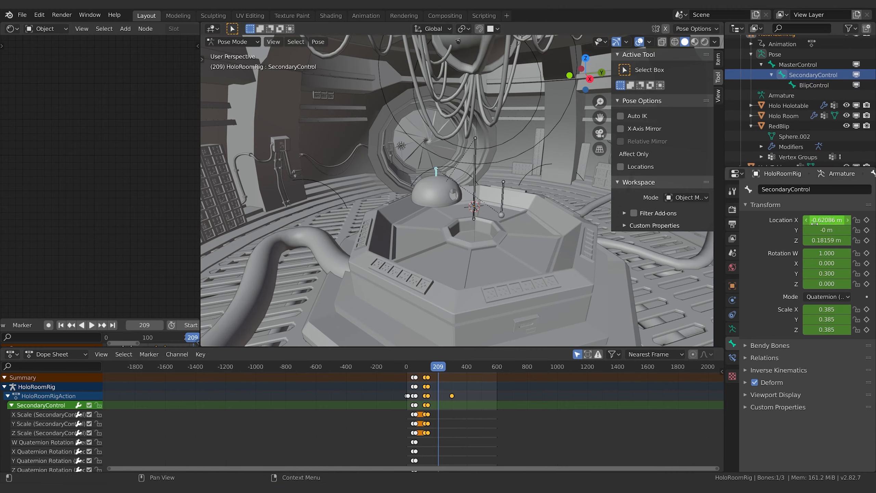
pyautogui.press('i')
pyautogui.press('i')
pyautogui.press('i')
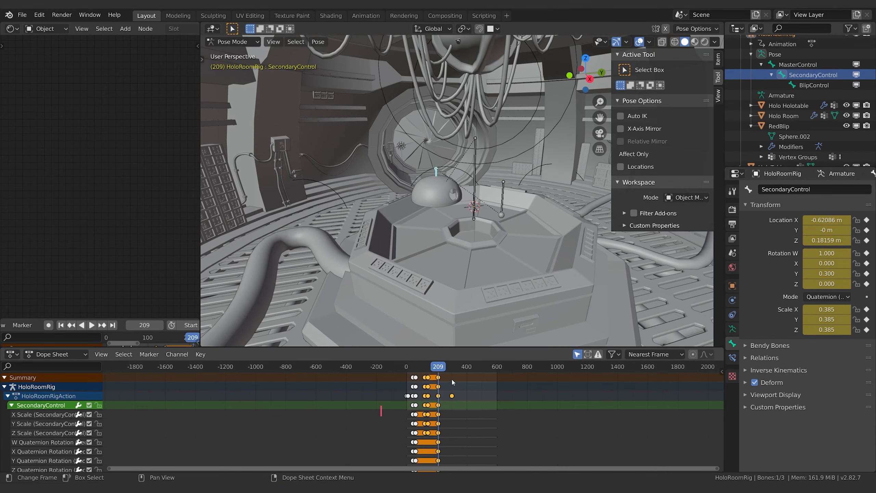
# Step: Advance to frame 245 and scale SecondaryControl up to about 0.635
pyautogui.press('space')
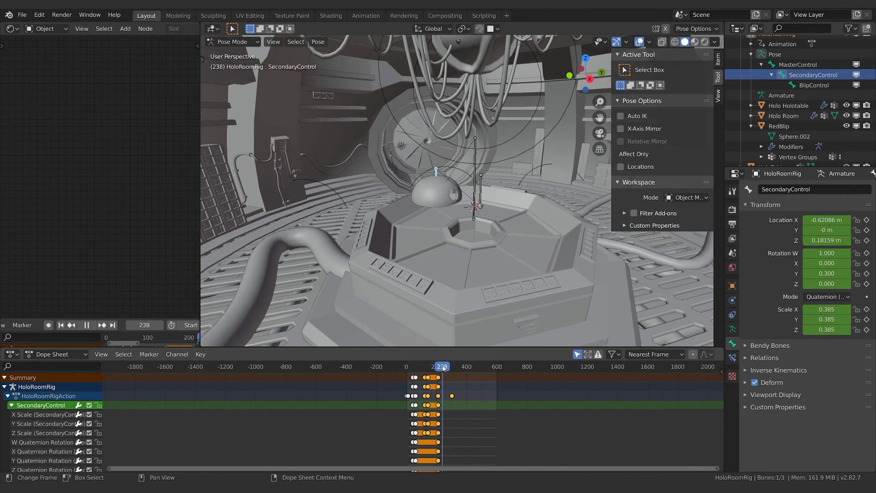
pyautogui.press('space')
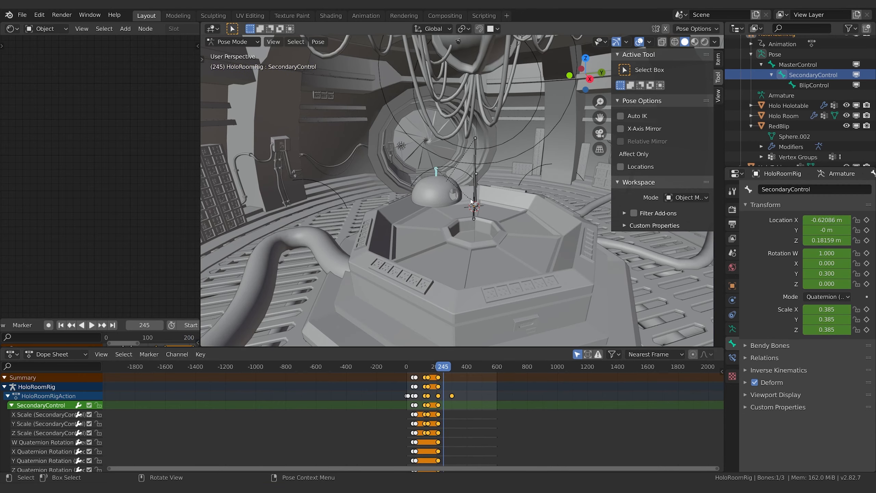
pyautogui.press('s')
pyautogui.click(492, 214)
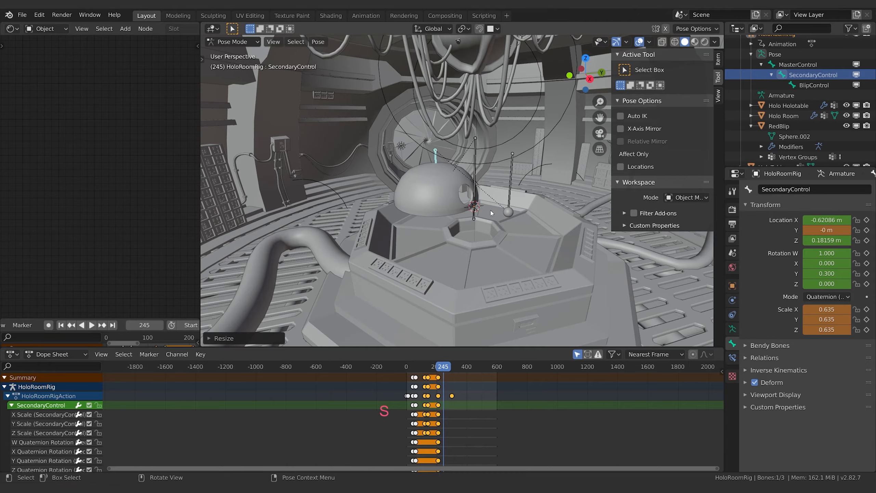
pyautogui.moveTo(492, 214)
pyautogui.mouseDown(button='middle')
pyautogui.moveTo(558, 236)
pyautogui.moveTo(589, 268)
pyautogui.moveTo(471, 212)
pyautogui.moveTo(493, 224)
pyautogui.mouseUp(button='middle')
# Step: Move SecondaryControl with global Z locked to about X -0.36 m, Z 0.14 m and keyframe its location and scale at frame 245
pyautogui.press('g')
pyautogui.hotkey('shift', 'z')
pyautogui.click(538, 231)
pyautogui.press('i')
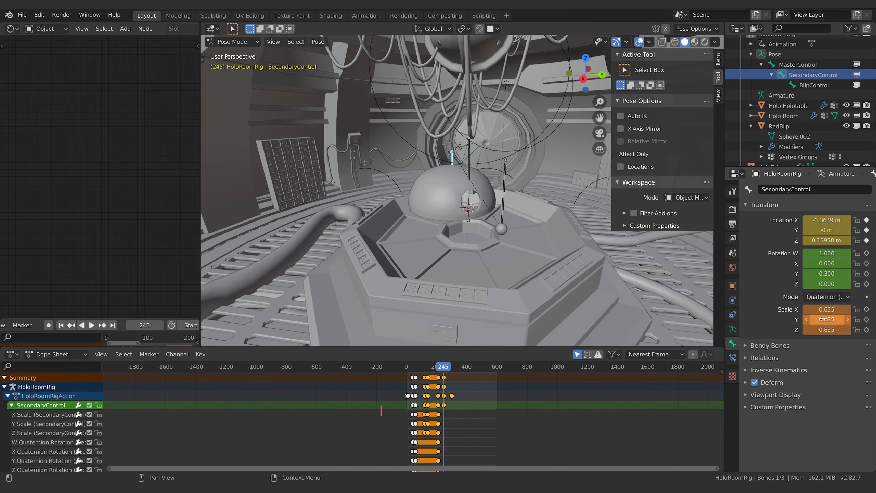
# Step: Play the animation to frame 324 and examine the blip's position against the opening in the dome
pyautogui.press('space')
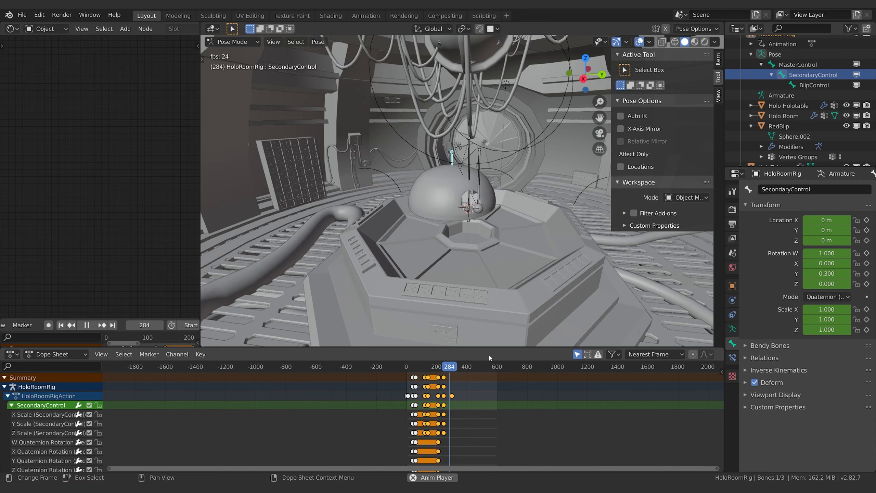
pyautogui.press('space')
pyautogui.moveTo(509, 210); pyautogui.dragTo(438, 230, button='middle')
pyautogui.press('space')
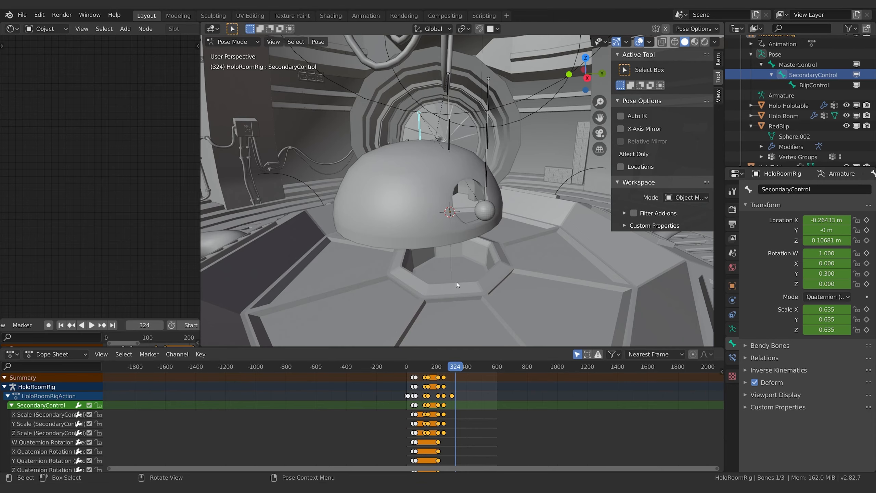
pyautogui.moveTo(513, 236); pyautogui.dragTo(520, 240, button='middle')
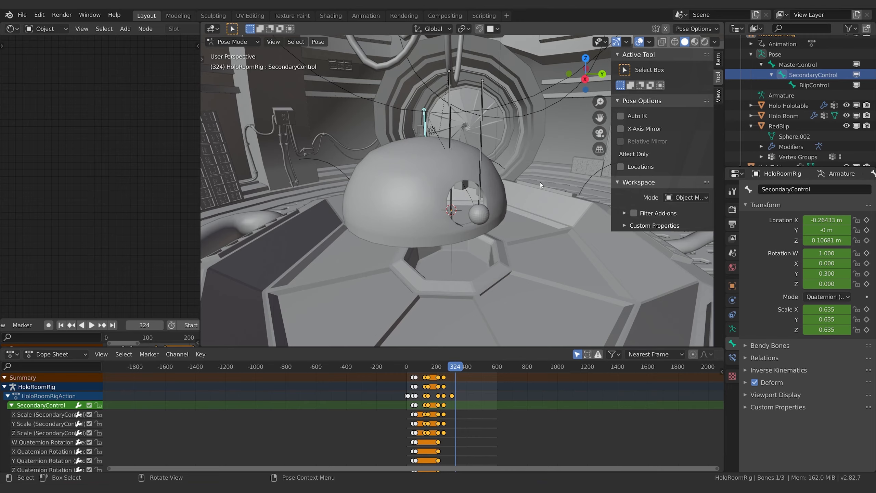
pyautogui.moveTo(540, 182); pyautogui.dragTo(495, 222, button='middle')
pyautogui.click(479, 220)
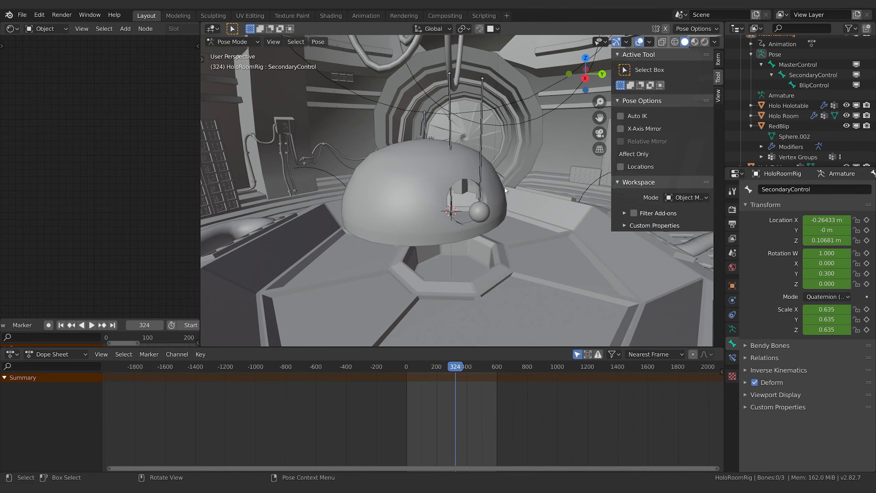
# Step: Preview the scene with rendered shading, leave Pose Mode for Object Mode and make Holo Holotable the active object
pyautogui.click(705, 42)
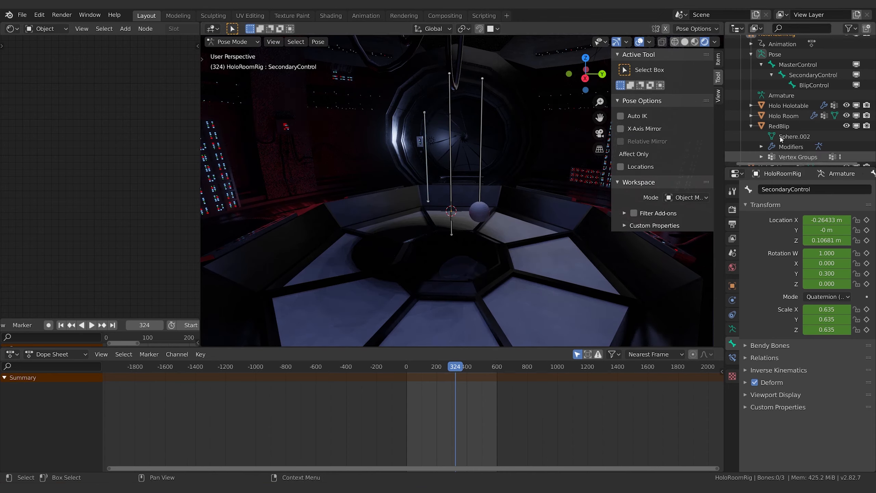
pyautogui.scroll(-1, 787, 118)
pyautogui.click(779, 116)
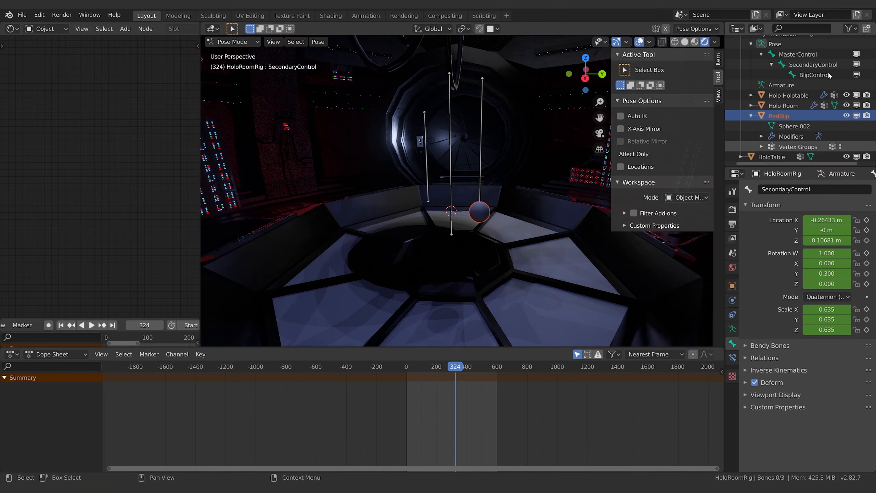
pyautogui.click(732, 267)
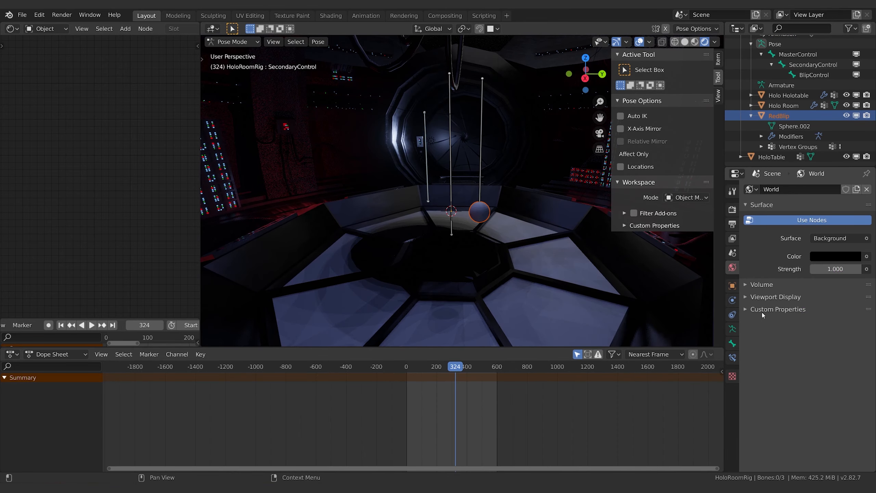
pyautogui.click(785, 107)
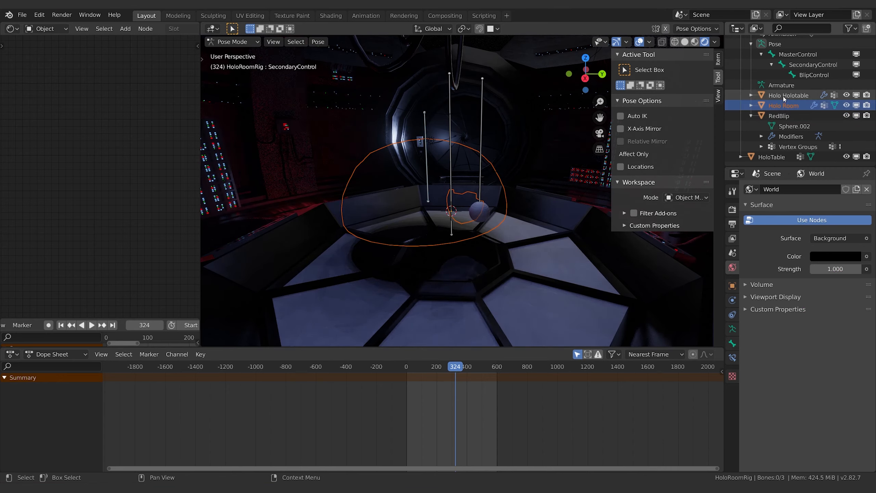
pyautogui.click(783, 96)
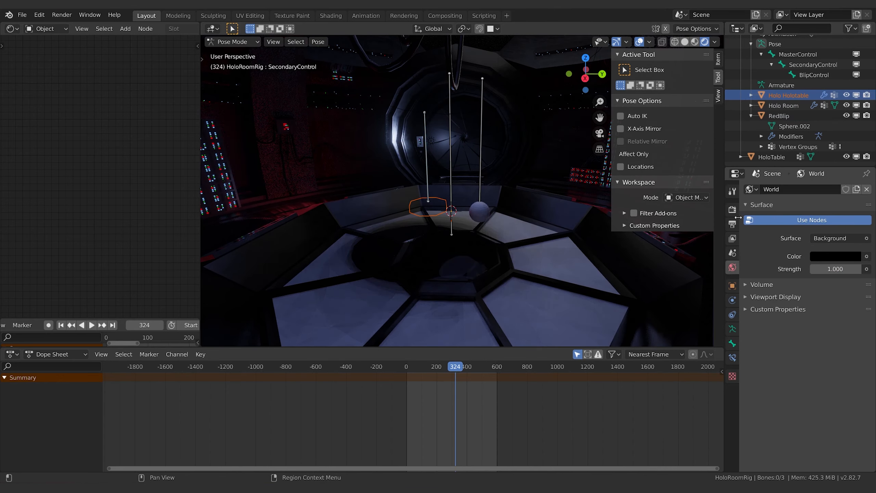
pyautogui.click(233, 42)
pyautogui.click(236, 54)
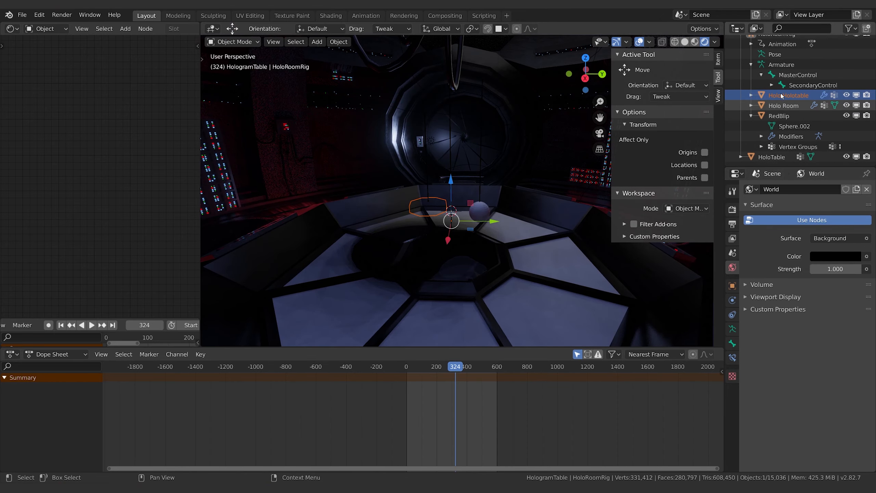
pyautogui.click(781, 97)
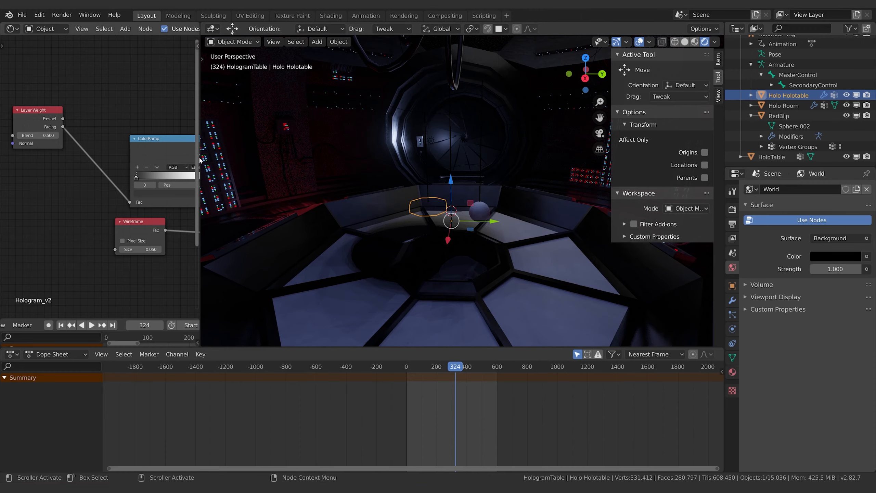
# Step: Widen the shader editor and select the Value node in Holo Holotable's Hologram_v2 material to show its keyframes
pyautogui.click(201, 309)
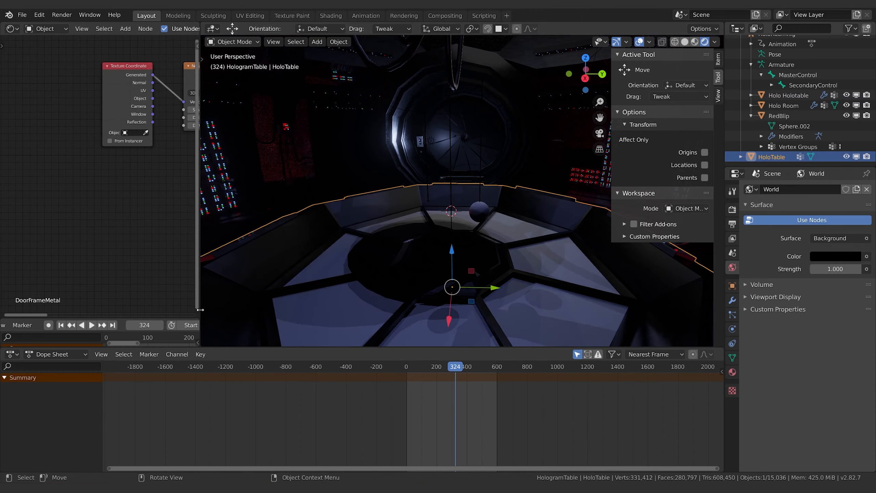
pyautogui.moveTo(200, 310); pyautogui.dragTo(352, 307)
pyautogui.click(790, 105)
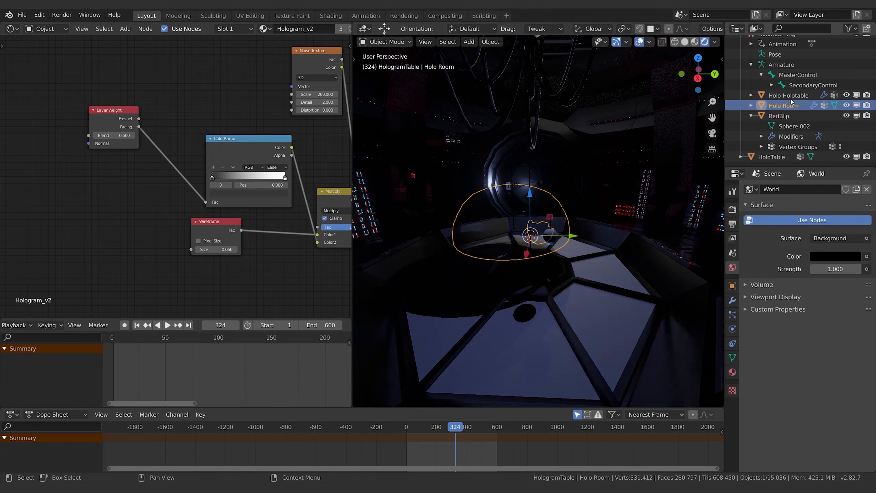
pyautogui.click(789, 96)
pyautogui.moveTo(353, 145); pyautogui.dragTo(196, 90, button='middle')
pyautogui.scroll(-3, 278, 182)
pyautogui.click(239, 190)
pyautogui.scroll(3, 269, 237)
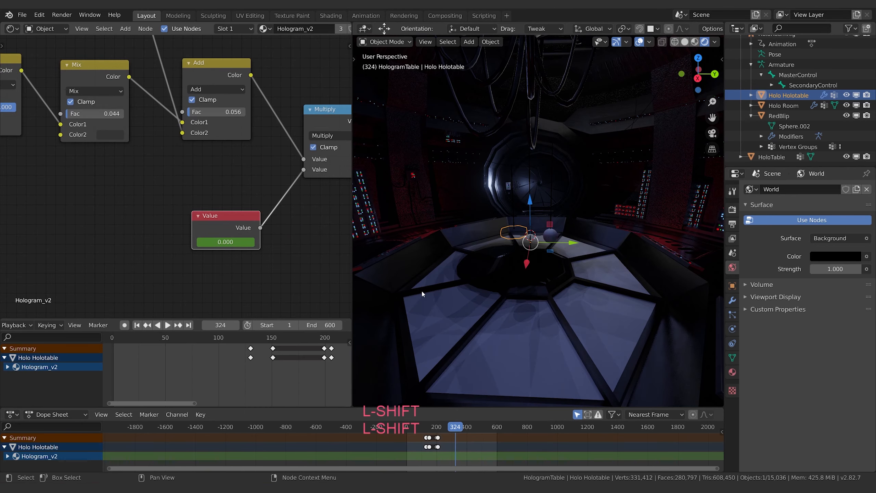
# Step: Switch the viewport back to solid shading, play the opening frames and park the playhead at frame 43
pyautogui.moveTo(452, 434)
pyautogui.mouseDown()
pyautogui.moveTo(431, 435)
pyautogui.moveTo(448, 429)
pyautogui.moveTo(702, 41)
pyautogui.mouseUp()
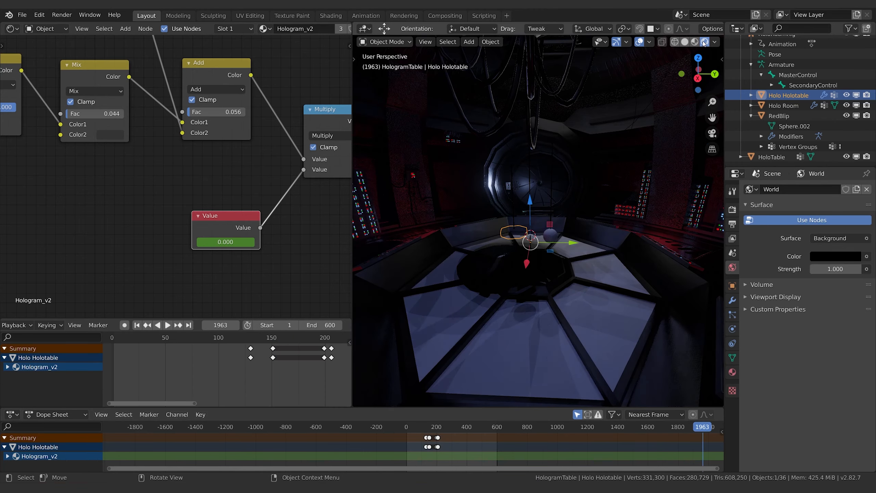
pyautogui.click(685, 42)
pyautogui.press('space')
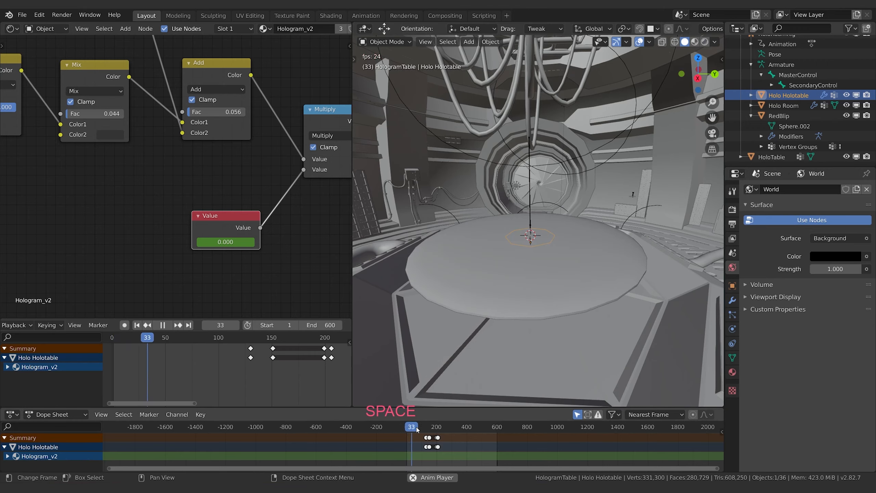
pyautogui.press('space')
pyautogui.moveTo(415, 429); pyautogui.dragTo(411, 429)
pyautogui.press('space')
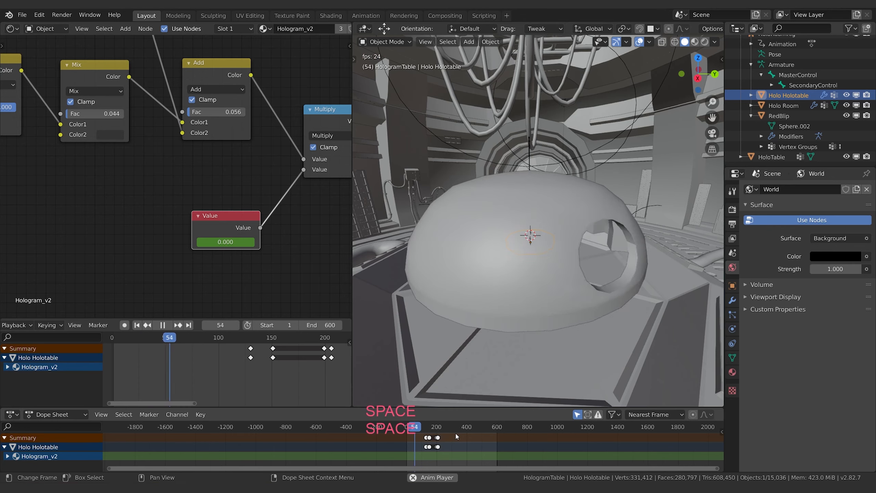
pyautogui.press('space')
pyautogui.moveTo(415, 427); pyautogui.dragTo(414, 428)
pyautogui.scroll(8, 425, 445)
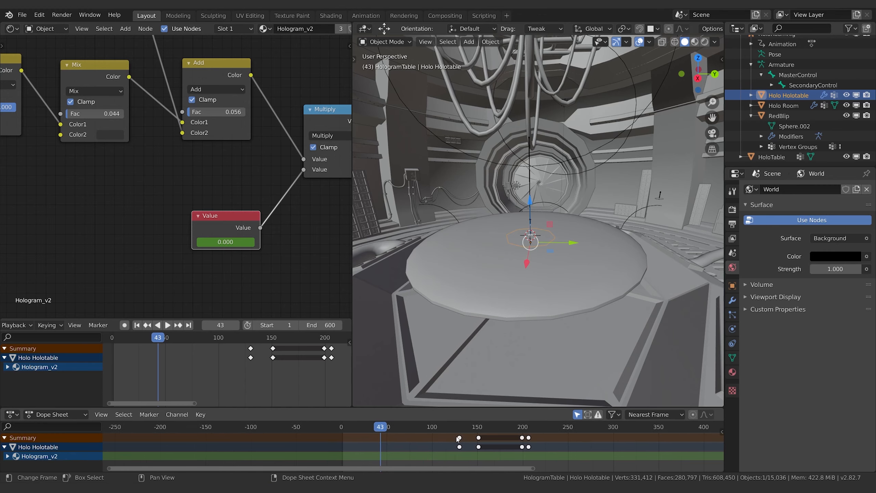
# Step: Move the first two Hologram_v2 value keyframes earlier so that the first one sits at frame 43
pyautogui.press('b')
pyautogui.moveTo(454, 430); pyautogui.dragTo(493, 458)
pyautogui.press('g')
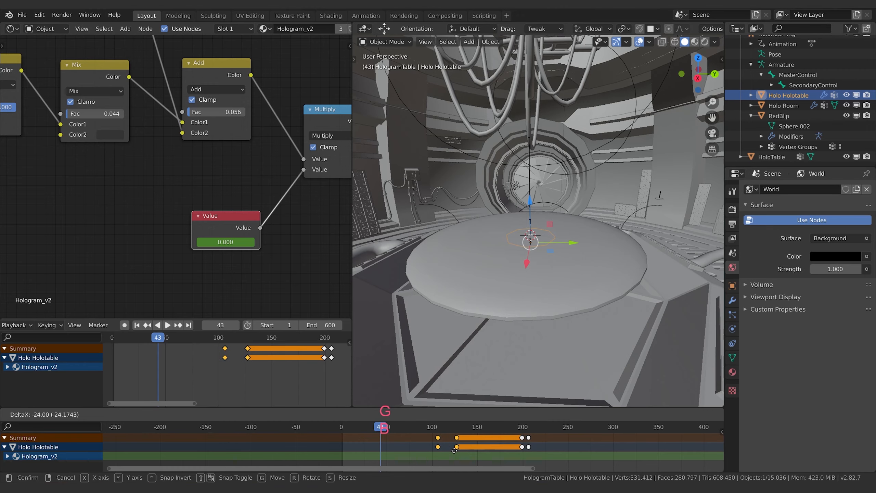
pyautogui.click(405, 450)
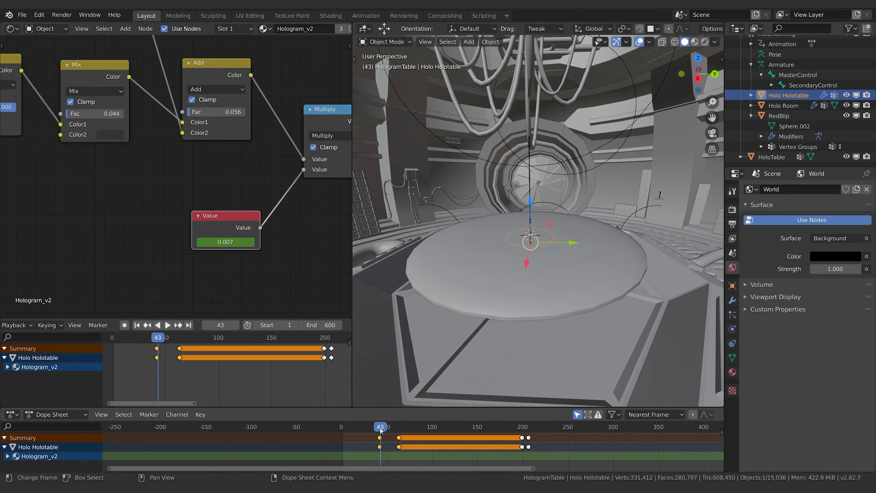
pyautogui.press('g')
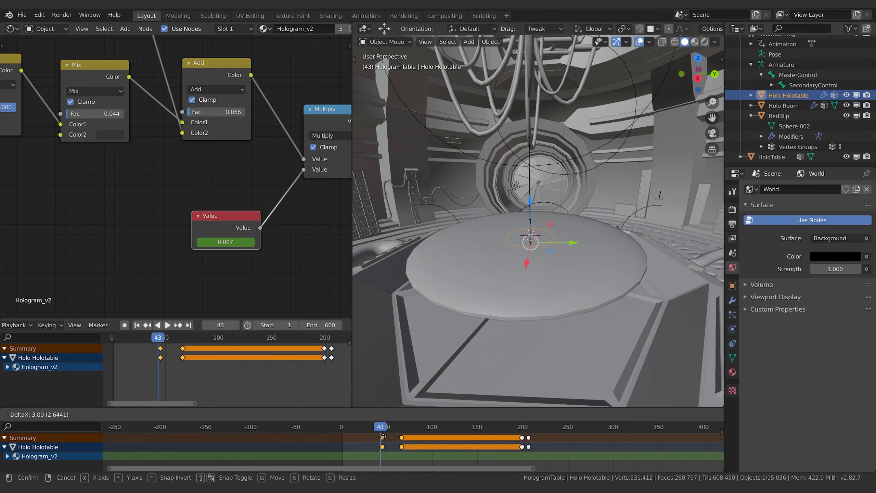
pyautogui.click(382, 437)
# Step: Play through the hologram animation to check its timing and stop at frame 323
pyautogui.press('space')
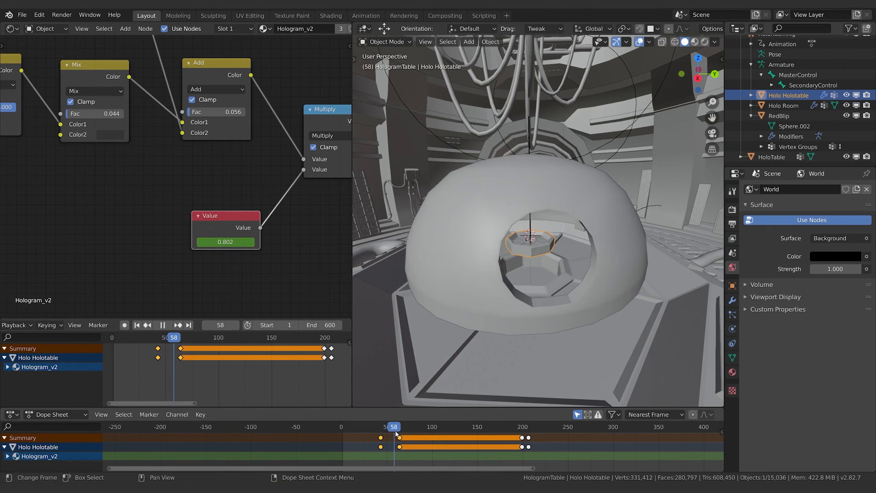
pyautogui.moveTo(399, 434); pyautogui.dragTo(619, 433)
pyautogui.press('space')
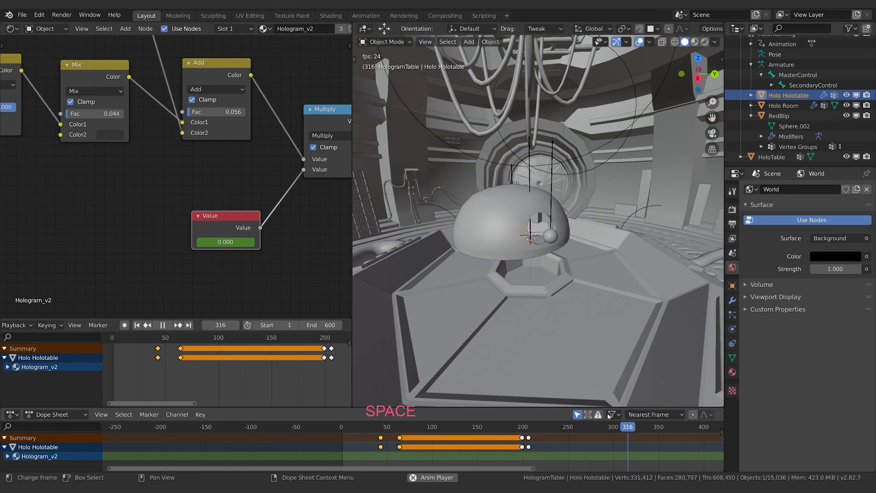
pyautogui.click(564, 428)
pyautogui.press('space')
pyautogui.press('space')
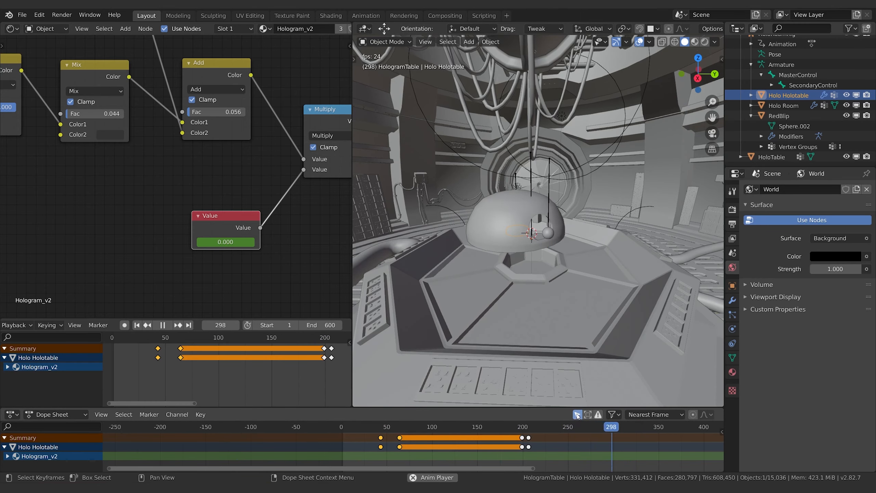
pyautogui.press('space')
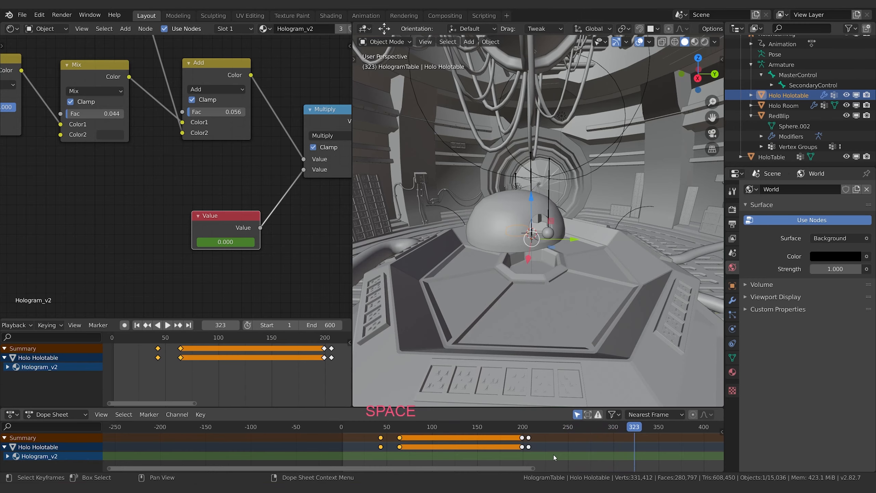
# Step: Move the last two Hologram_v2 value keyframes to start at about frame 323 and play to check the timing
pyautogui.press('b')
pyautogui.moveTo(548, 457); pyautogui.dragTo(518, 435)
pyautogui.press('a')
pyautogui.press('b')
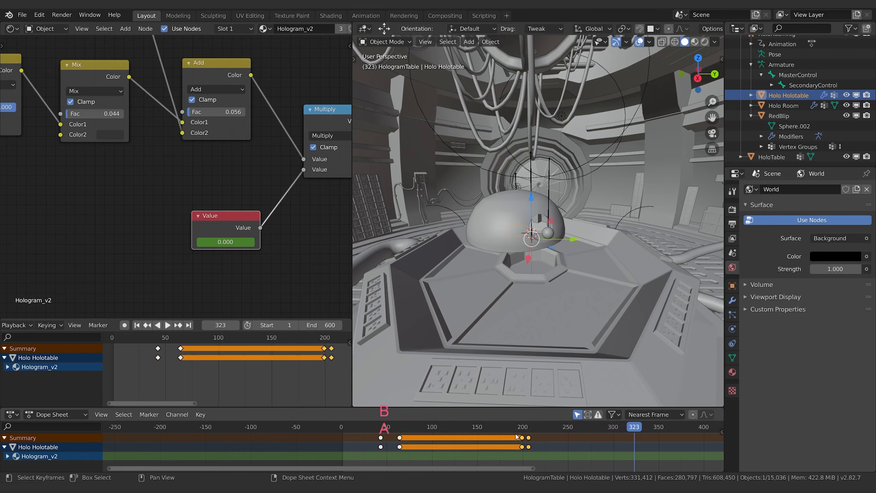
pyautogui.press('g')
pyautogui.click(632, 455)
pyautogui.press('space')
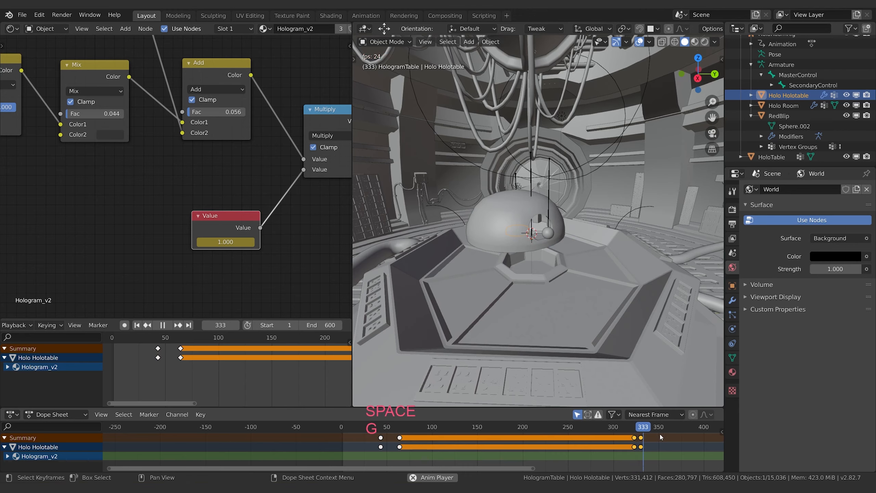
pyautogui.press('space')
# Step: Go to frame 179, select HoloTable and show the keyframes of its HoloTableBase material's Principled BSDF node
pyautogui.moveTo(645, 428); pyautogui.dragTo(503, 430)
pyautogui.click(539, 335)
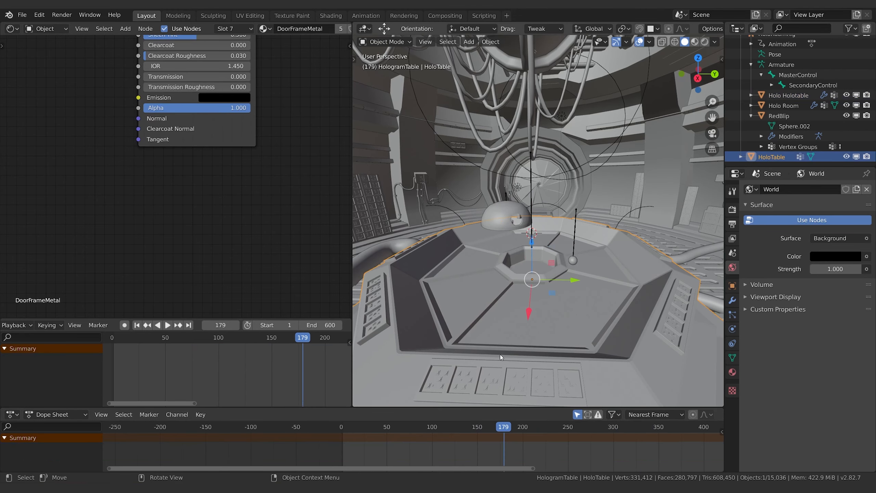
pyautogui.scroll(-7, 124, 190)
pyautogui.moveTo(90, 180); pyautogui.dragTo(170, 245, button='middle')
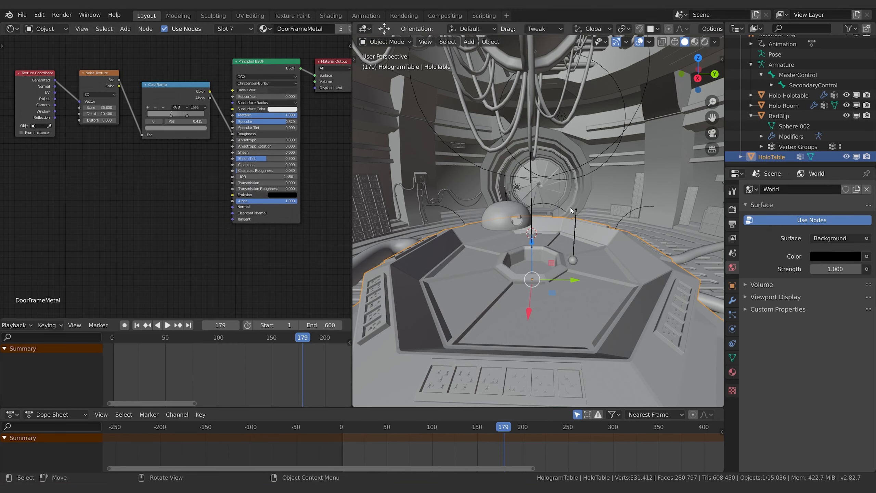
pyautogui.click(733, 373)
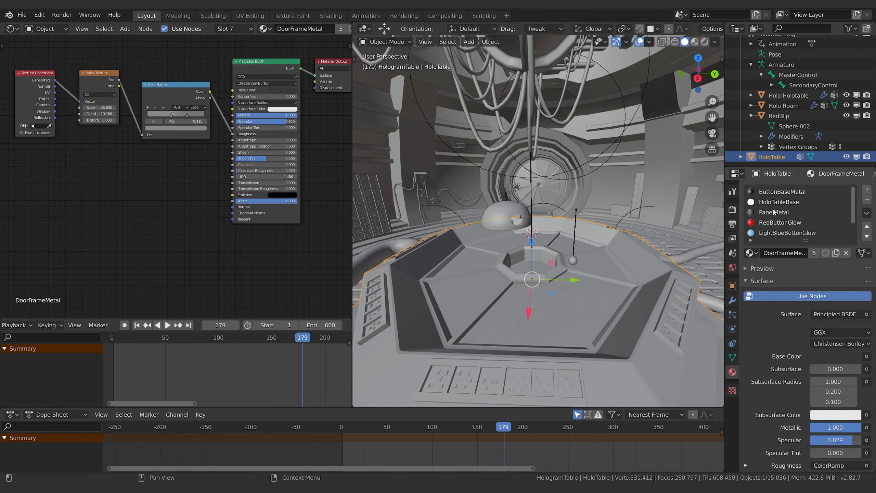
pyautogui.click(778, 202)
pyautogui.moveTo(154, 186); pyautogui.dragTo(150, 206, button='middle')
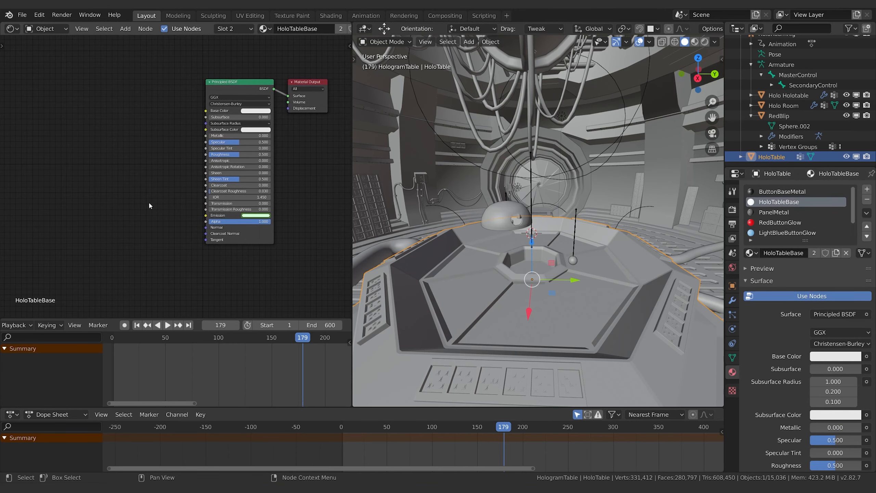
pyautogui.click(234, 114)
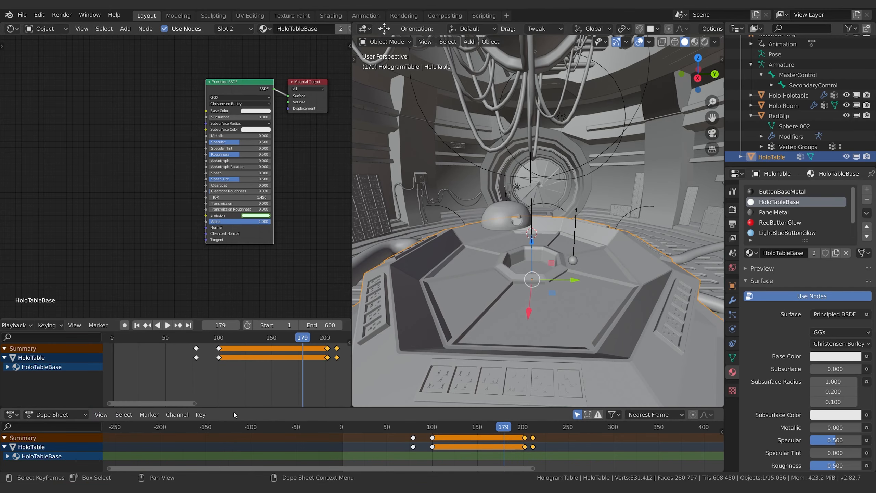
# Step: Show keyframes for all animated objects and enlarge the dope sheet, removing the separate timeline area
pyautogui.moveTo(231, 408); pyautogui.dragTo(52, 365)
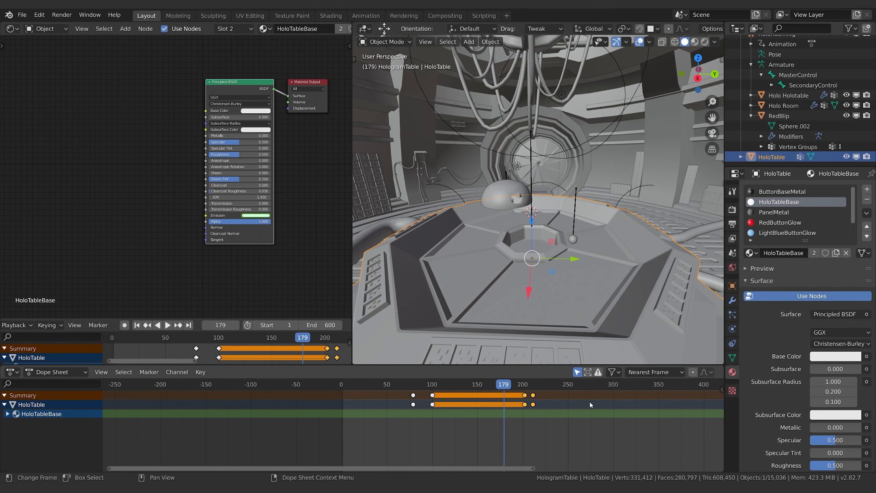
pyautogui.click(577, 372)
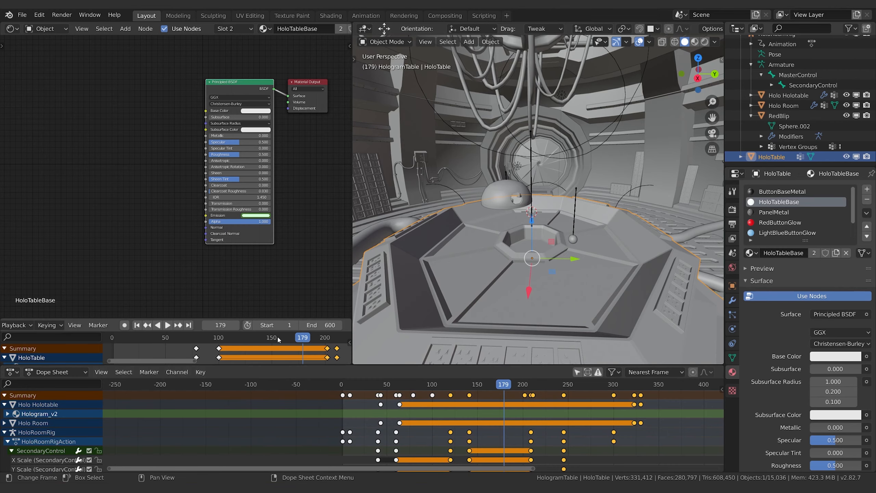
pyautogui.moveTo(394, 365); pyautogui.dragTo(361, 361)
pyautogui.moveTo(1, 316); pyautogui.dragTo(24, 338)
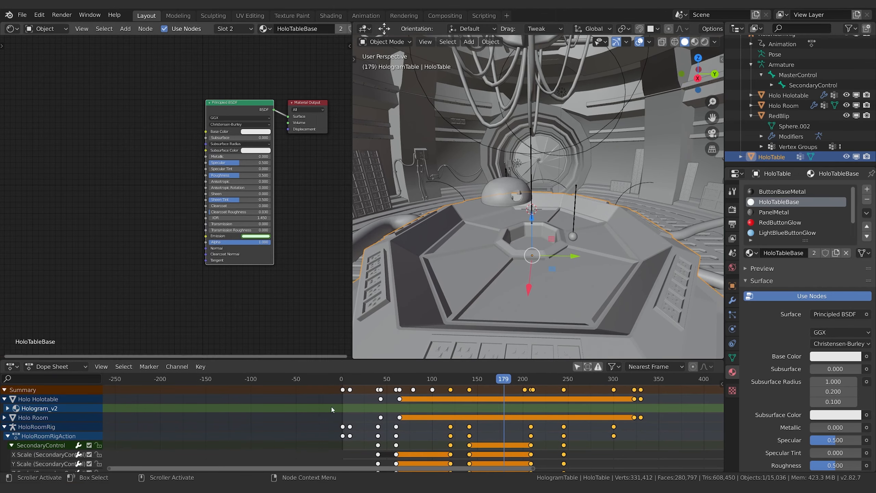
pyautogui.moveTo(425, 360); pyautogui.dragTo(427, 258)
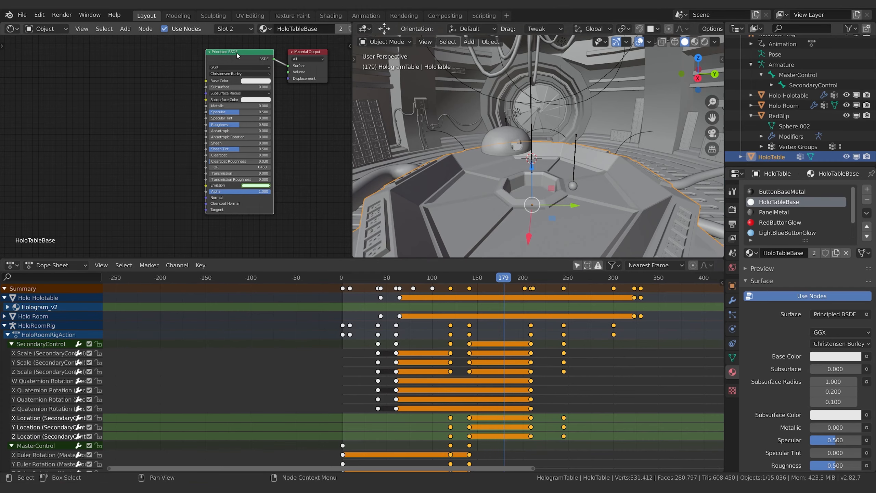
# Step: Collapse the HoloRoomRigAction channels and expand Hologram_v2 down to its shader nodetree's Default Value channel
pyautogui.click(7, 335)
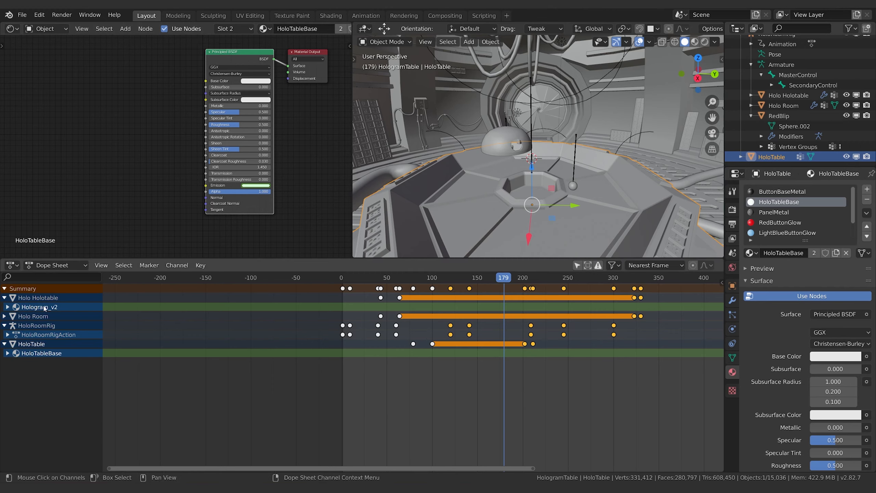
pyautogui.click(7, 307)
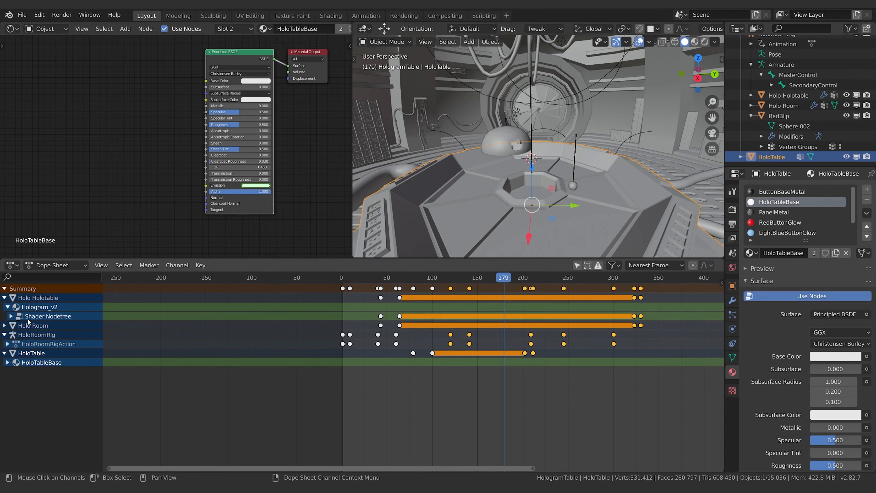
pyautogui.click(11, 316)
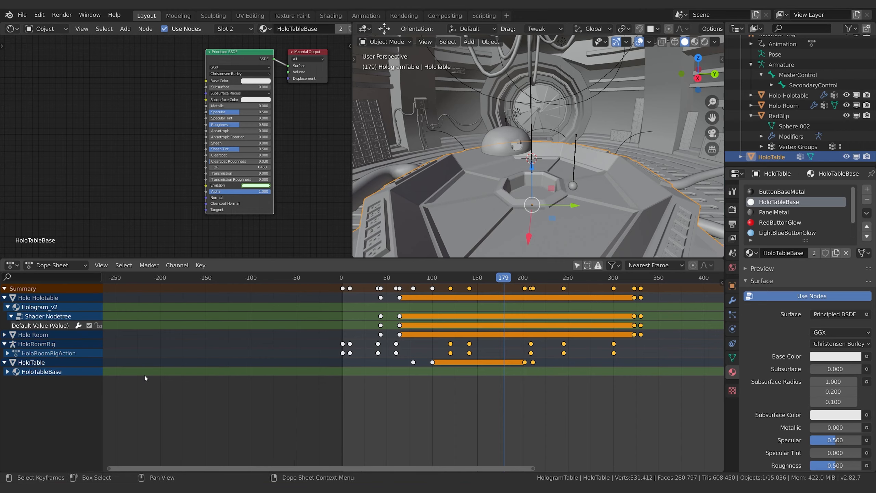
# Step: Move HoloTable's first two HoloTableBase material keyframes earlier, to about frames 19 and 40
pyautogui.click(439, 366)
pyautogui.press('b')
pyautogui.moveTo(439, 367); pyautogui.dragTo(406, 361)
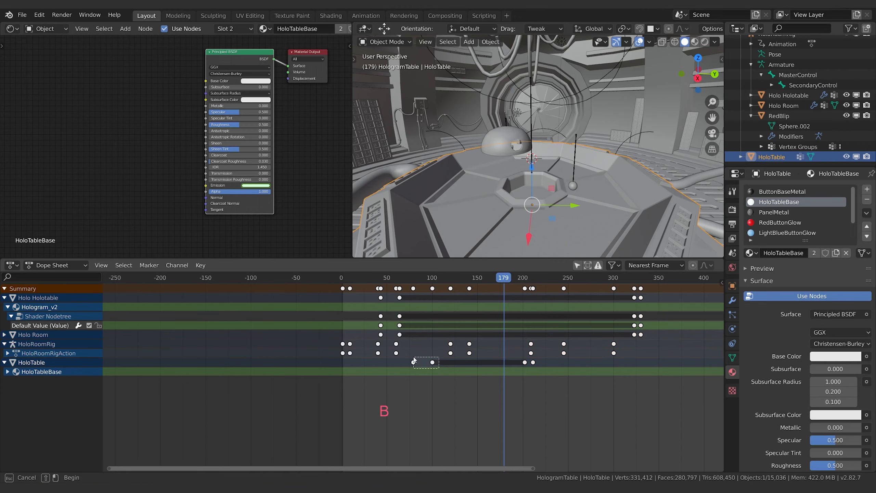
pyautogui.press('b')
pyautogui.press('g')
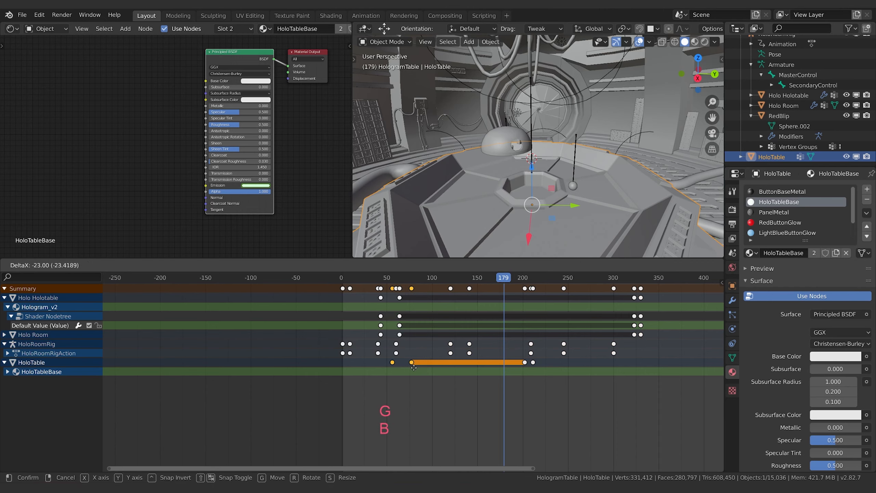
pyautogui.click(405, 371)
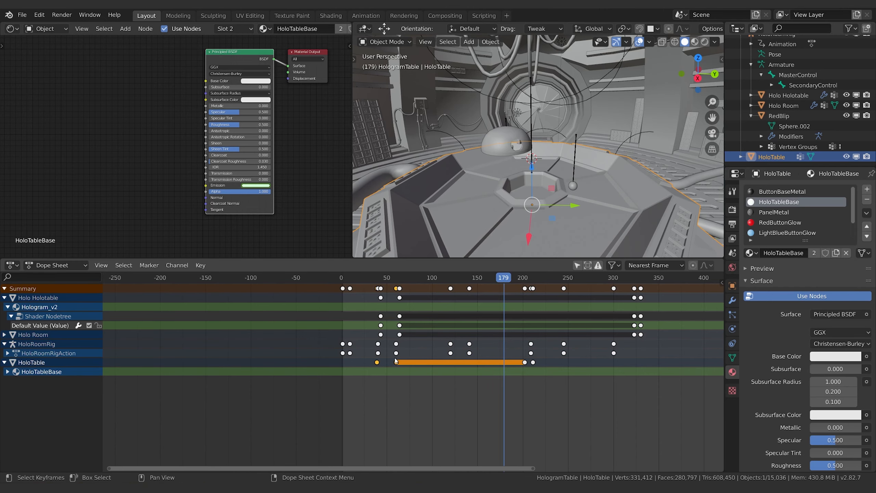
pyautogui.press('g')
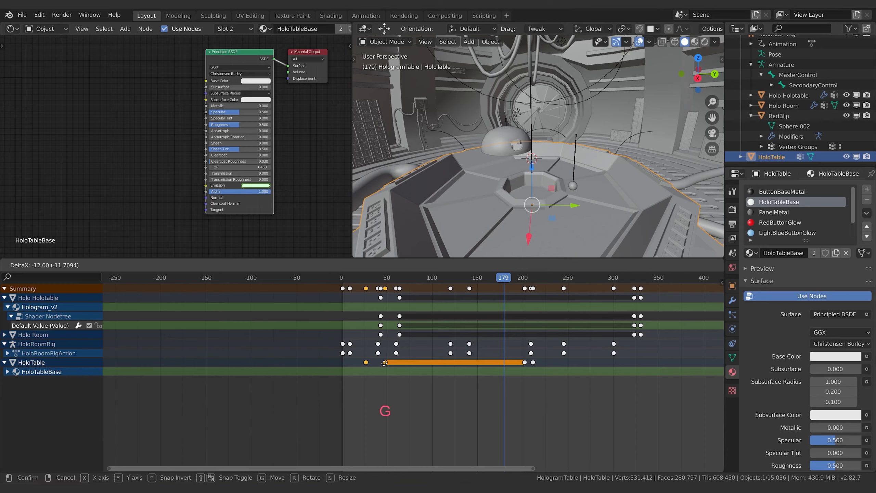
pyautogui.click(385, 362)
pyautogui.press('g')
pyautogui.click(378, 363)
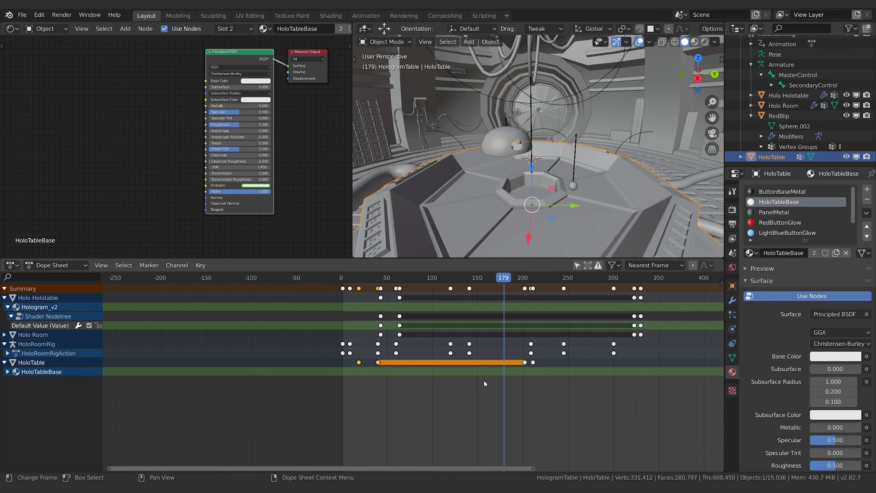
# Step: Move HoloTable's last two keyframes to about frames 329 and 338 and play the animation in rendered view
pyautogui.press('a')
pyautogui.press('b')
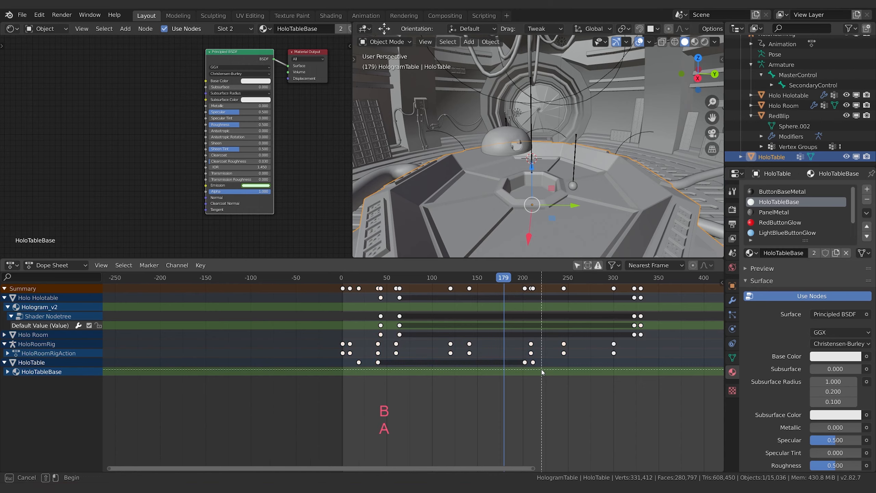
pyautogui.moveTo(542, 369); pyautogui.dragTo(520, 357)
pyautogui.press('g')
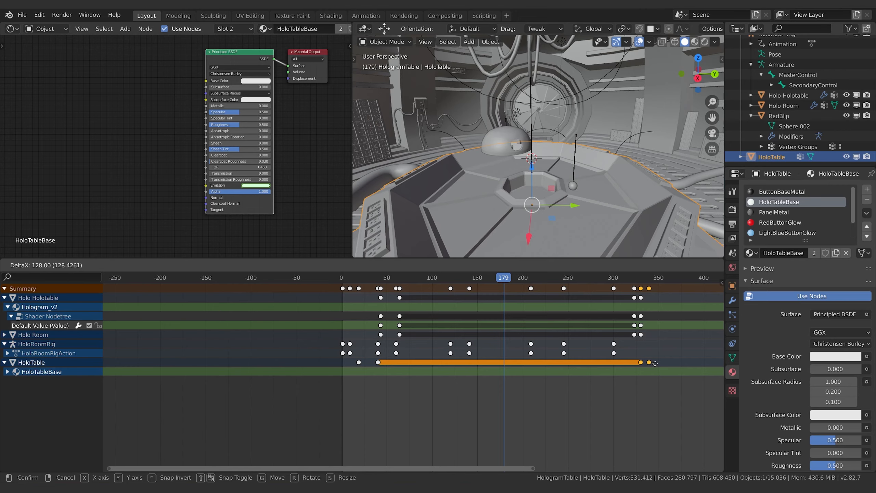
pyautogui.click(653, 363)
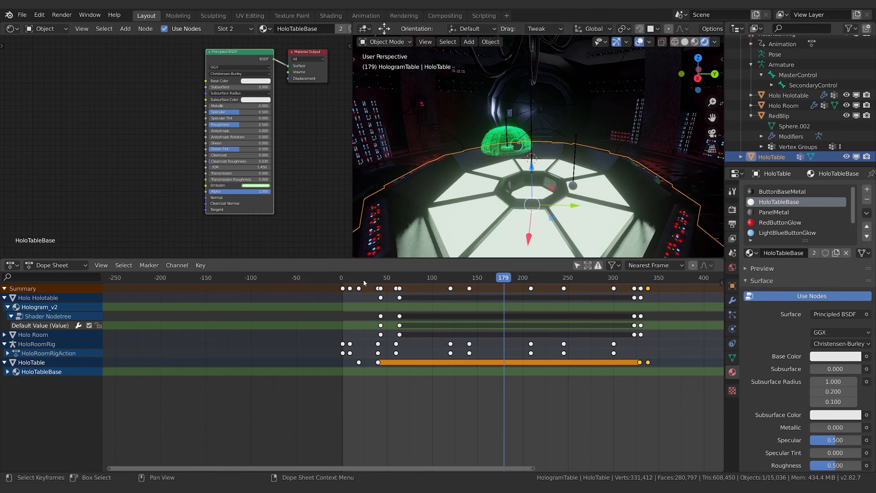
pyautogui.press('space')
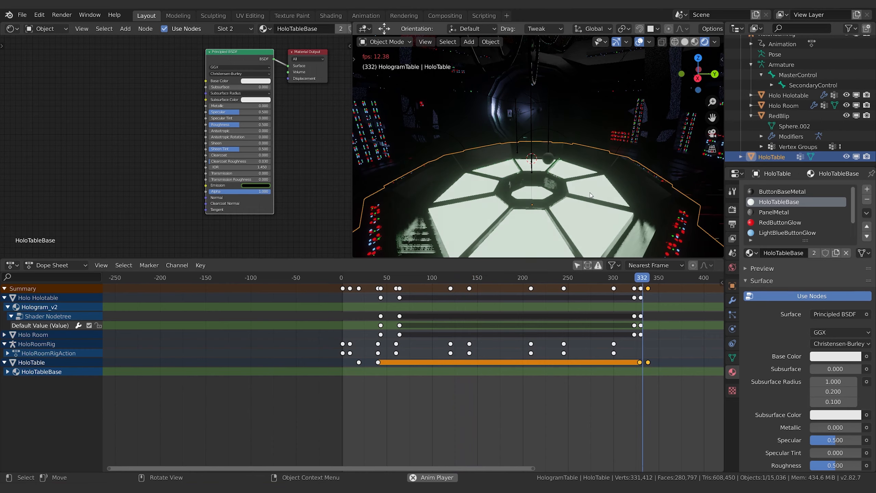
pyautogui.press('space')
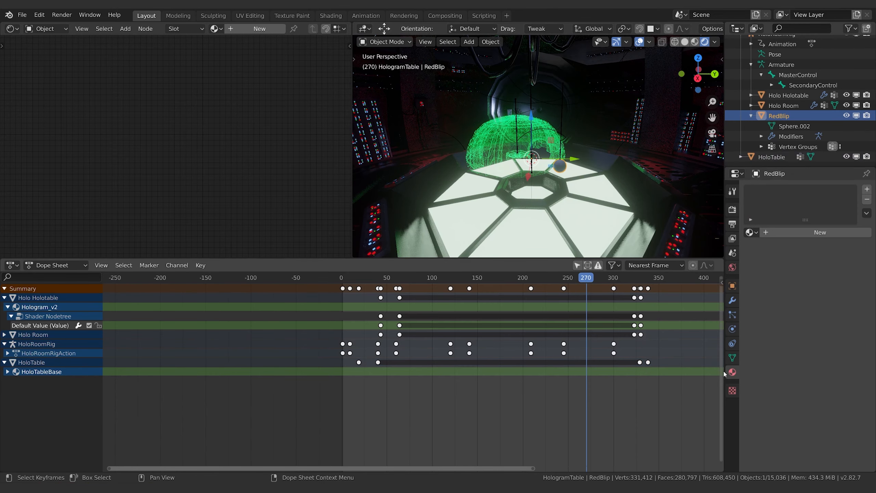
# Step: Assign the Hologram_v2 material to RedBlip and make it a separate single-user copy
pyautogui.click(753, 232)
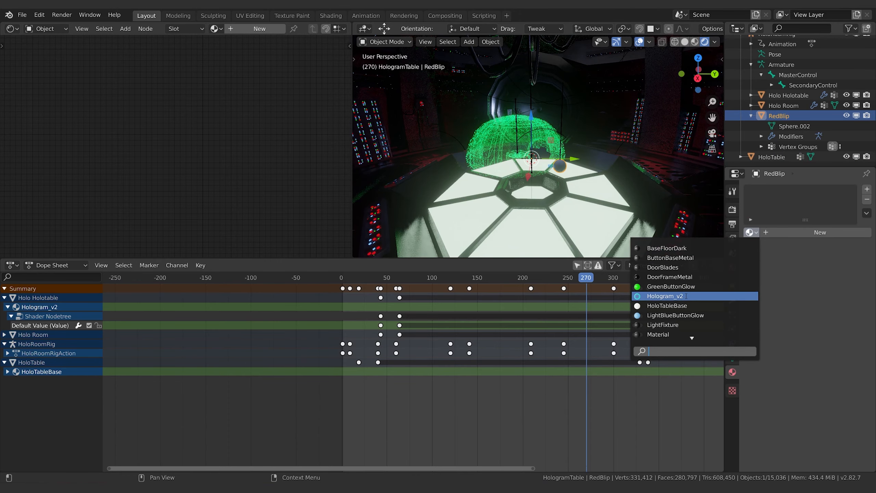
pyautogui.click(664, 296)
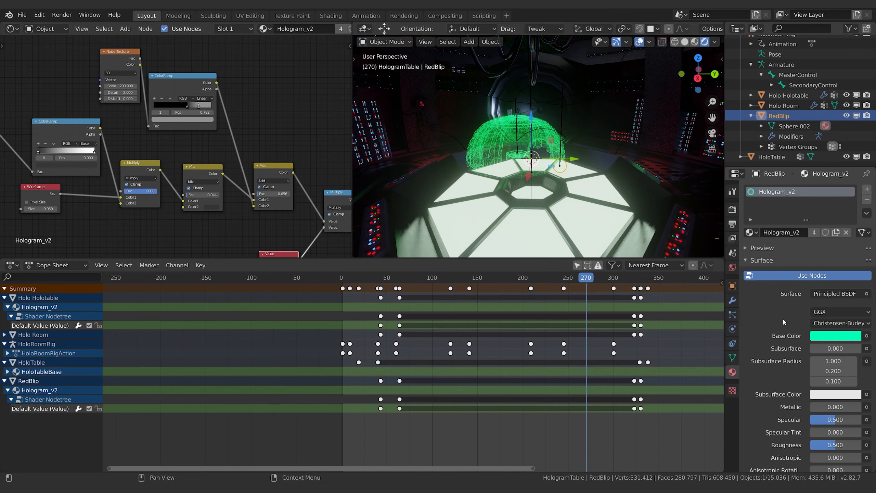
pyautogui.click(815, 232)
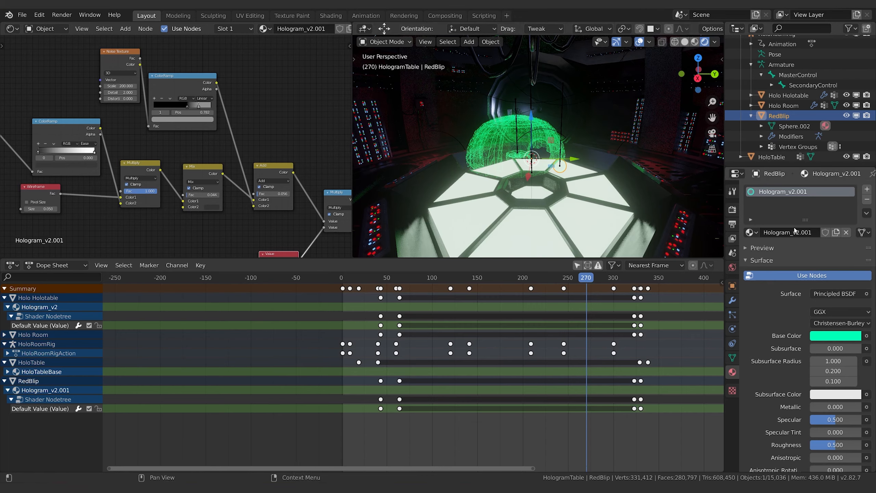
# Step: Set the Base Color and Emission of RedBlip's Hologram_v2.001 material to red
pyautogui.click(832, 336)
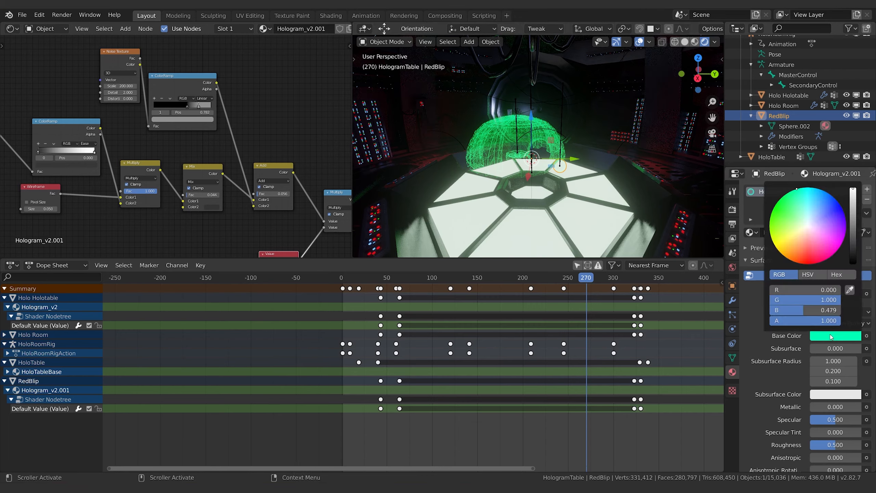
pyautogui.click(800, 259)
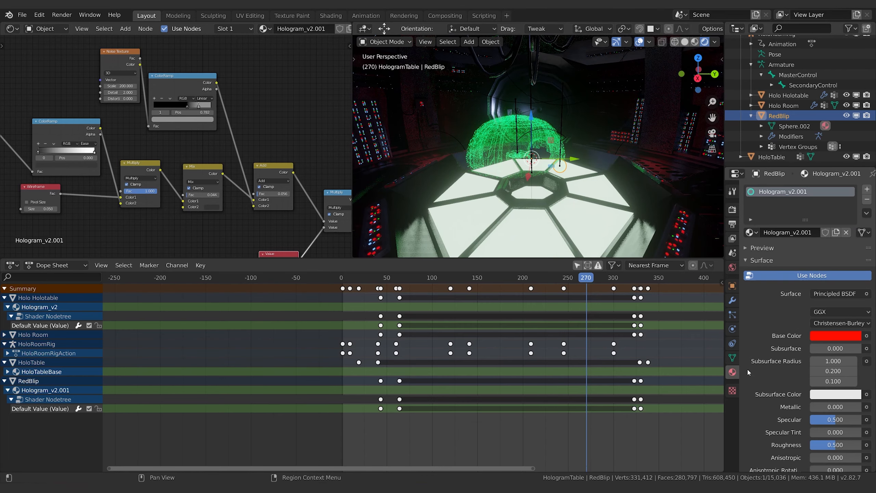
pyautogui.scroll(-10, 794, 382)
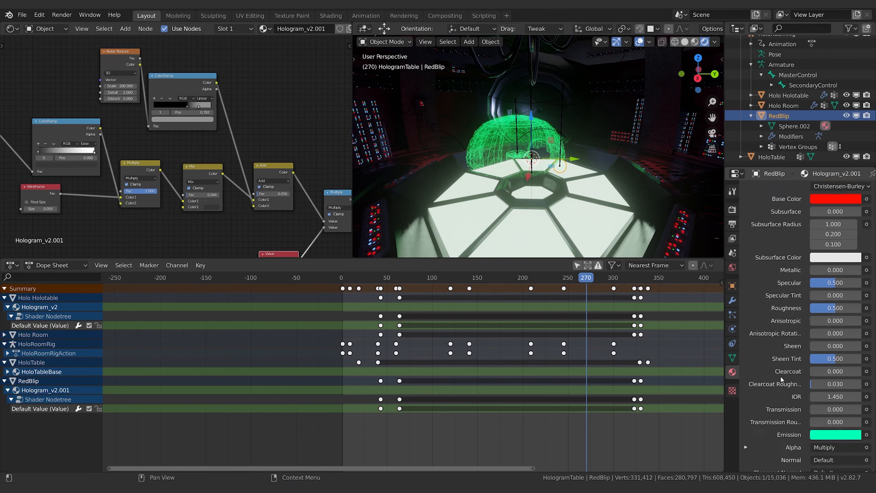
pyautogui.click(826, 393)
pyautogui.click(798, 270)
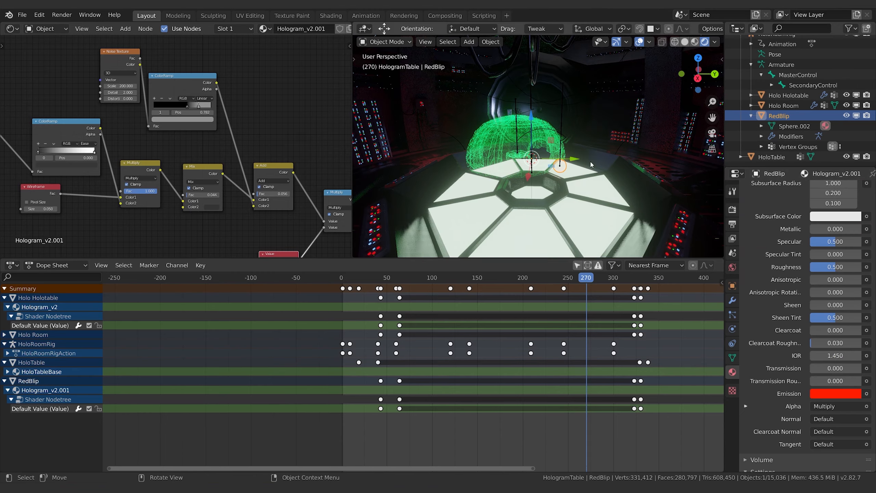
# Step: Raise the brightness of RedBlip's red Emission by setting its HSV value to 3
pyautogui.moveTo(587, 154); pyautogui.dragTo(611, 152, button='middle')
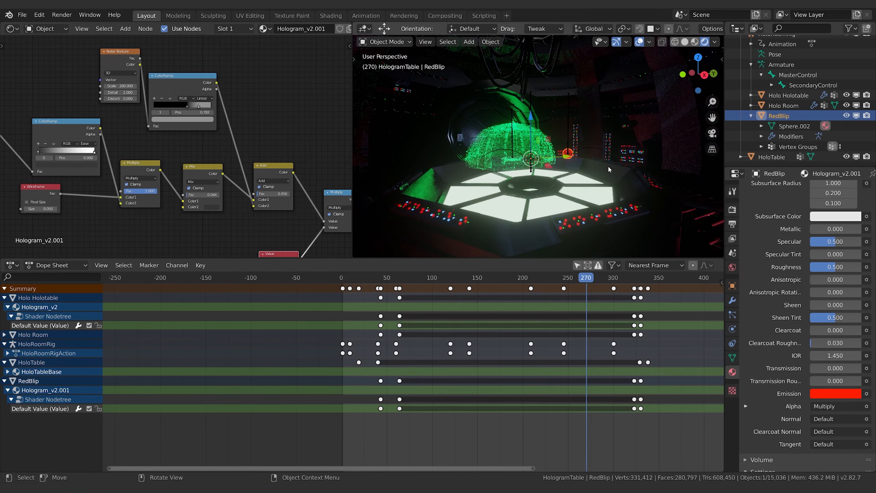
pyautogui.scroll(4, 609, 166)
pyautogui.click(840, 398)
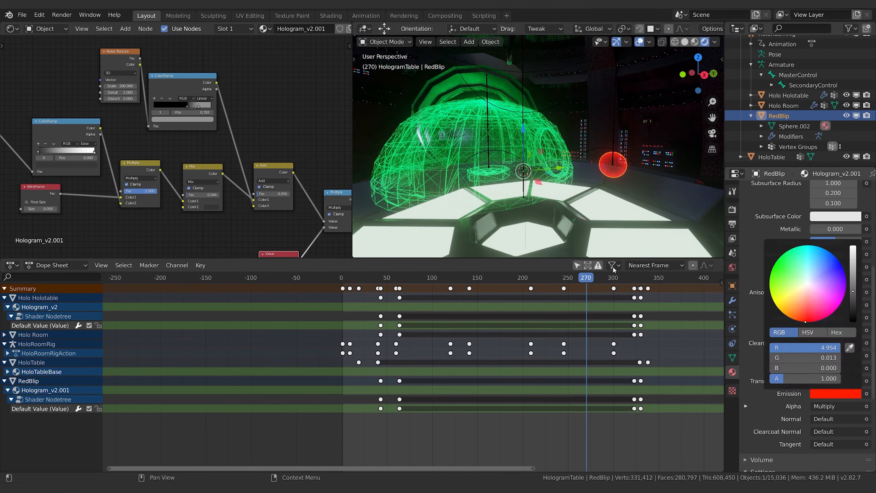
pyautogui.click(837, 392)
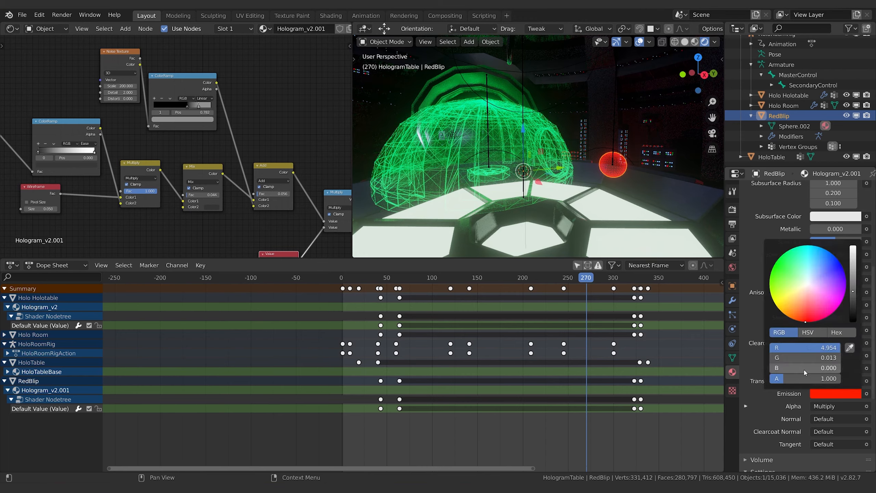
pyautogui.click(807, 332)
pyautogui.click(803, 368)
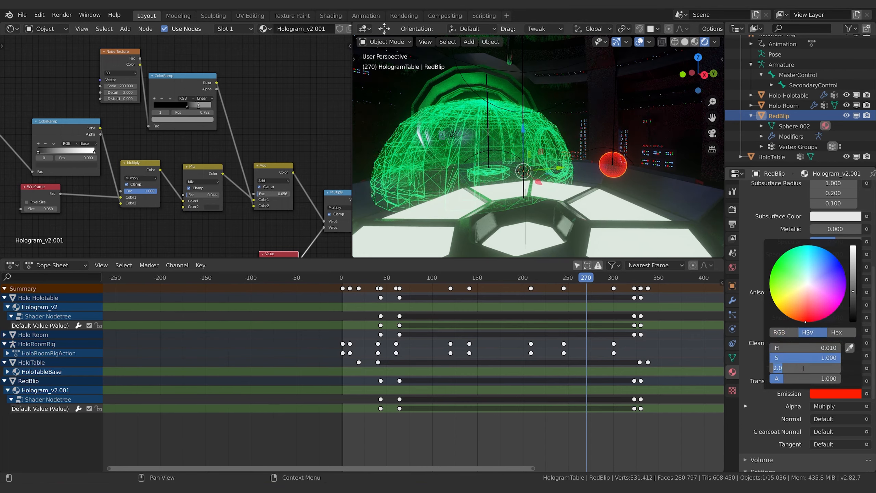
pyautogui.write('3')
pyautogui.press('Return')
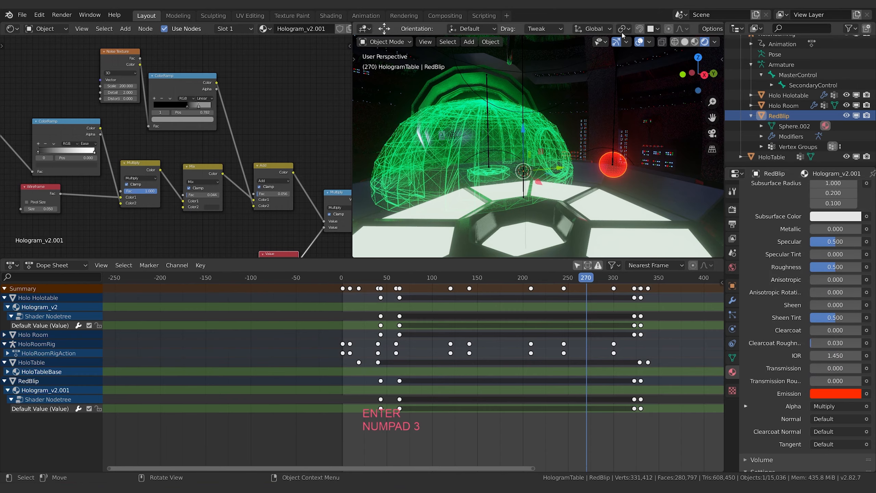
# Step: Hide the viewport overlays and view the red sphere beside the hologram dome
pyautogui.click(638, 42)
pyautogui.moveTo(658, 202); pyautogui.dragTo(583, 168, button='middle')
pyautogui.scroll(-3, 631, 209)
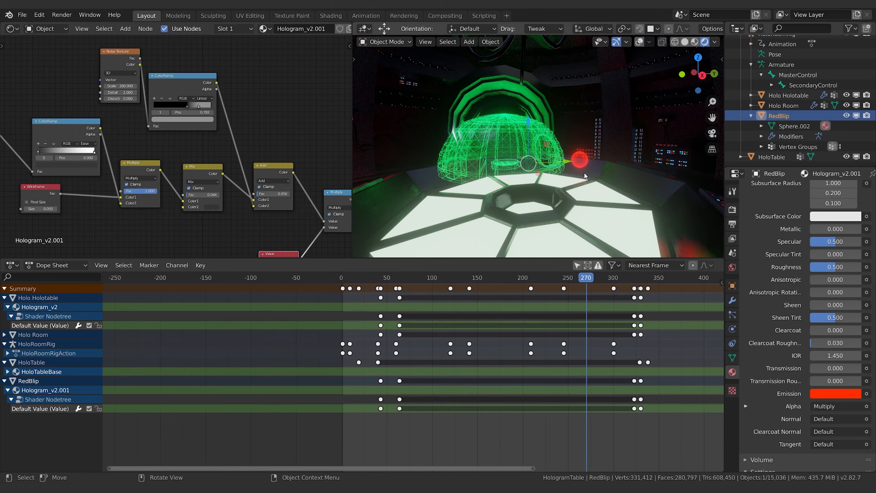
# Step: Duplicate the Multiply math node in Hologram_v2.001 and place the copy below the original
pyautogui.moveTo(338, 146); pyautogui.dragTo(195, 75, button='middle')
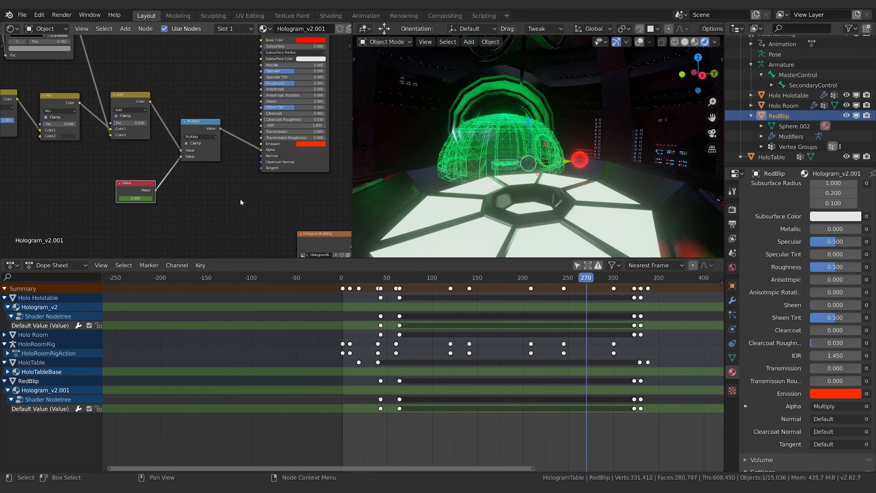
pyautogui.moveTo(240, 203); pyautogui.dragTo(277, 224, button='middle')
pyautogui.moveTo(213, 104); pyautogui.dragTo(207, 114, button='middle')
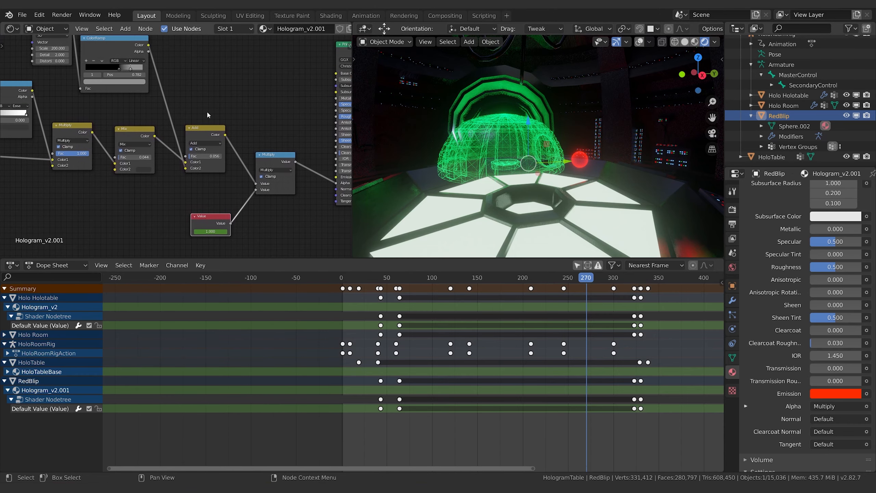
pyautogui.moveTo(210, 231); pyautogui.dragTo(203, 220, button='middle')
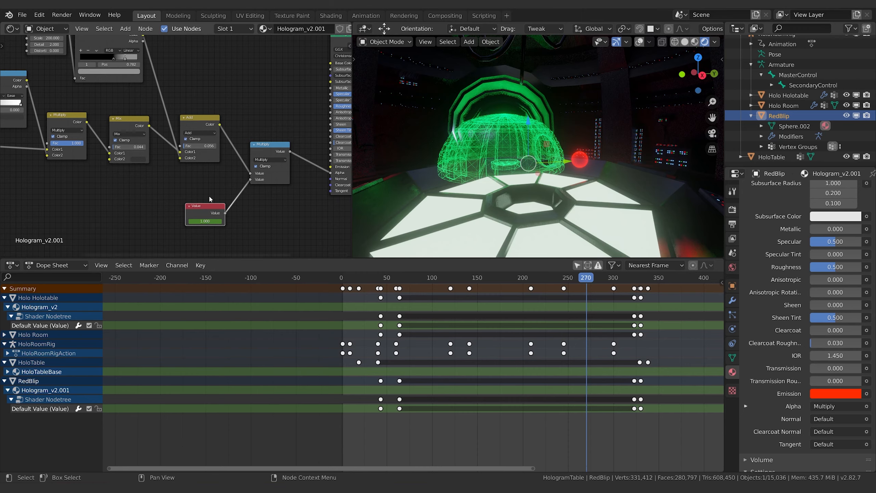
pyautogui.moveTo(214, 211); pyautogui.dragTo(184, 208, button='middle')
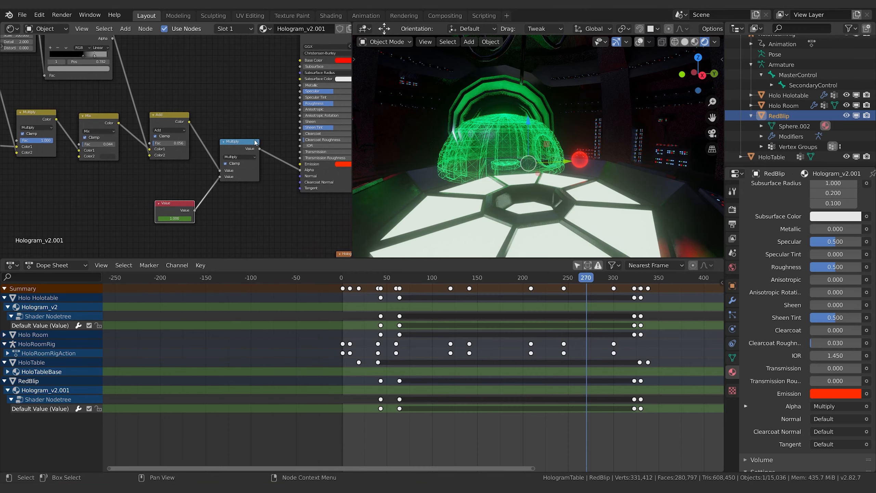
pyautogui.click(254, 148)
pyautogui.hotkey('shift', 'd')
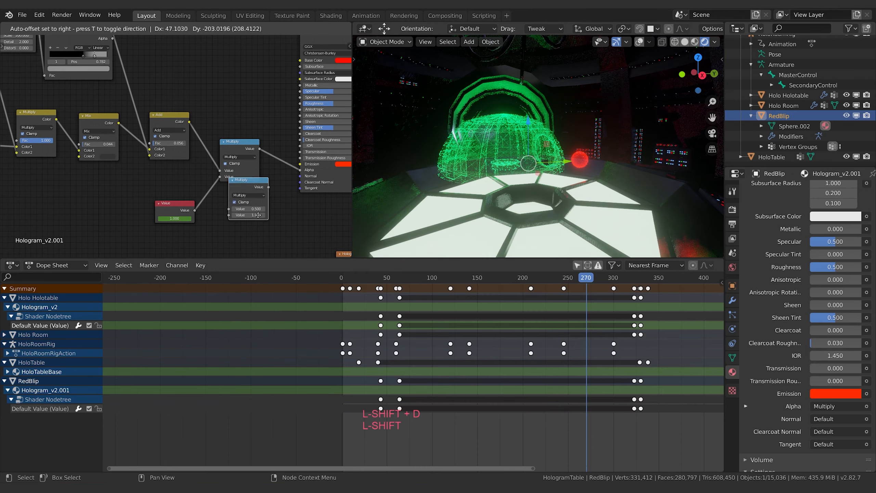
pyautogui.moveTo(217, 137); pyautogui.dragTo(176, 164, button='middle')
# Step: Move the Principled BSDF node aside and insert the duplicated Multiply node between the original Multiply and the Alpha input
pyautogui.click(270, 68)
pyautogui.press('g')
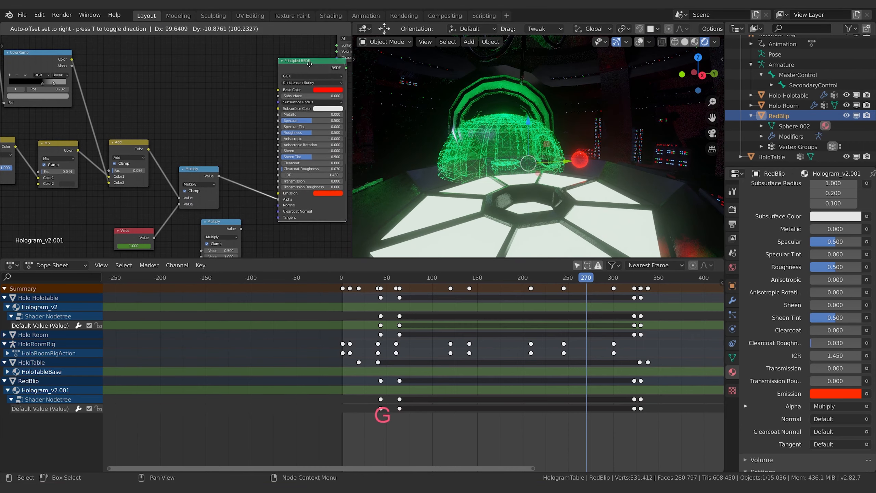
pyautogui.click(308, 72)
pyautogui.moveTo(221, 226); pyautogui.dragTo(261, 186)
pyautogui.moveTo(241, 226); pyautogui.dragTo(256, 180, button='middle')
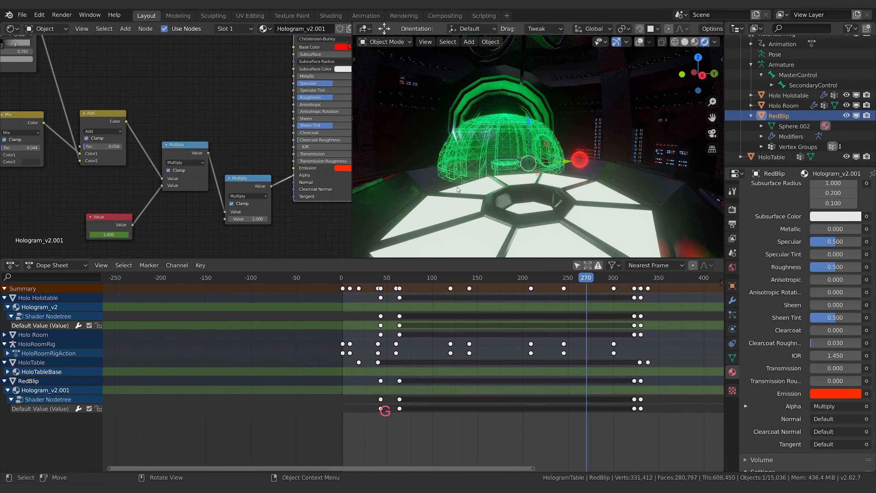
pyautogui.moveTo(216, 234); pyautogui.dragTo(231, 194, button='middle')
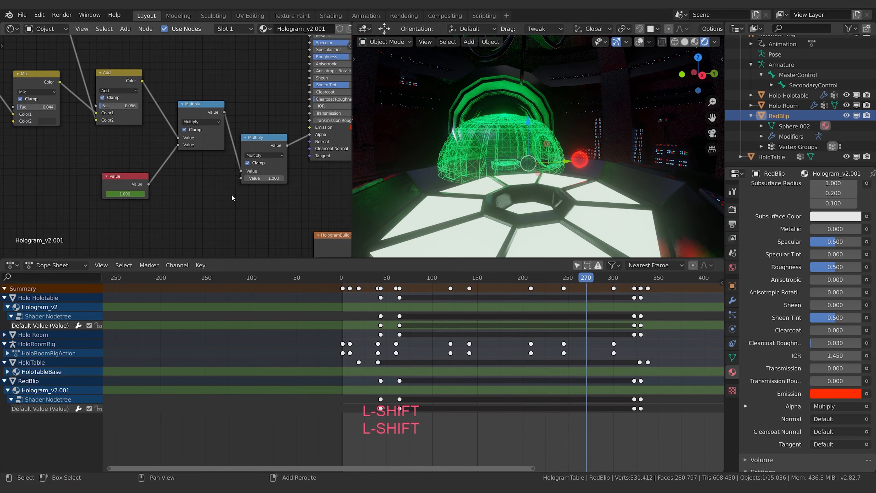
# Step: Add a Value node, connect it to the second input of the new Multiply node and set it to 0
pyautogui.hotkey('shift', 'a')
pyautogui.write('valu')
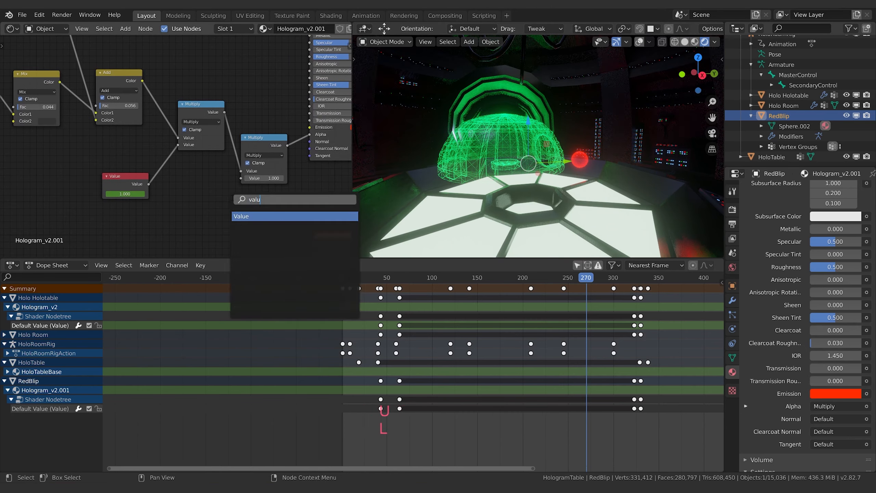
pyautogui.press('Return')
pyautogui.click(156, 195)
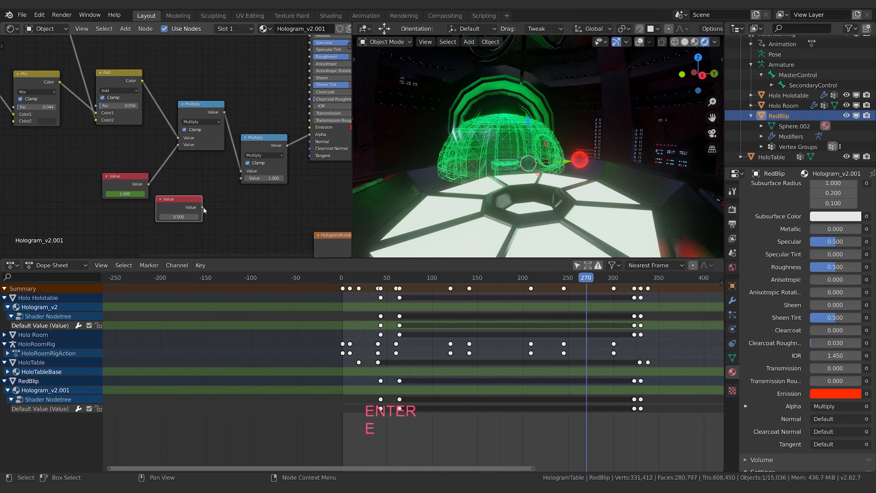
pyautogui.moveTo(202, 207); pyautogui.dragTo(245, 179)
pyautogui.moveTo(173, 205); pyautogui.dragTo(205, 207)
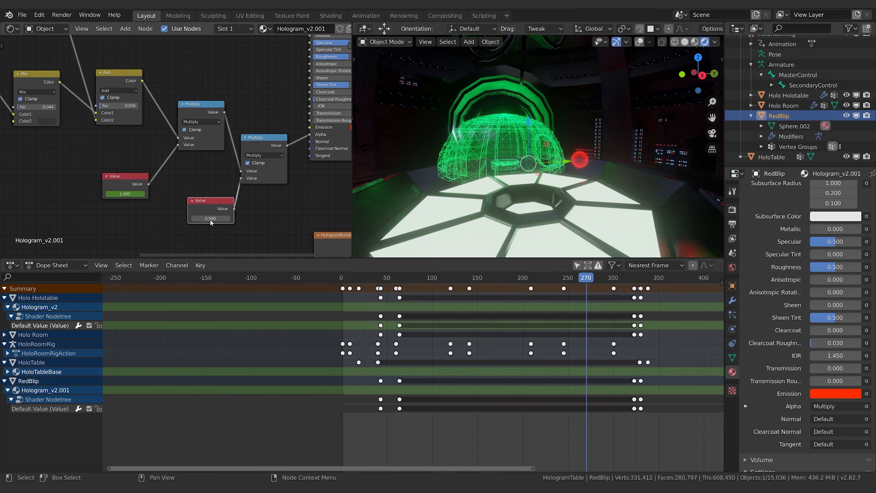
pyautogui.doubleClick(213, 217)
pyautogui.write('0')
pyautogui.press('Return')
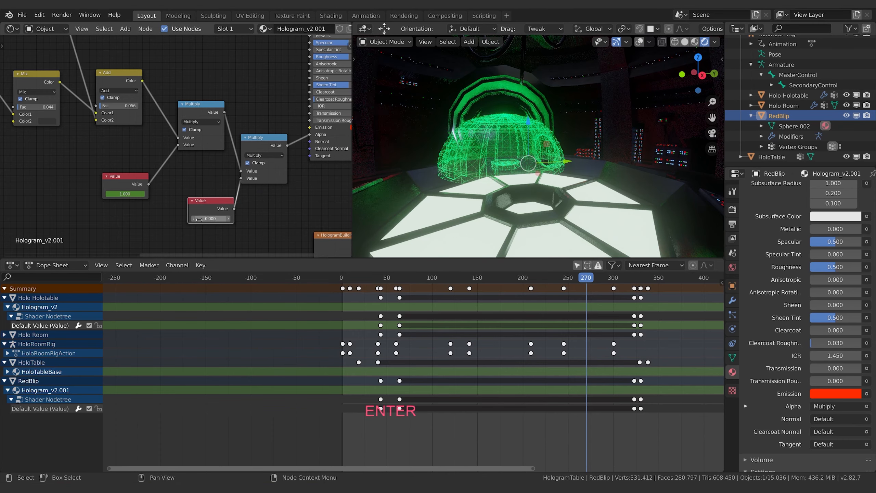
# Step: Set the new Value node feeding the second Multiply node to 1 and keyframe it at frame 288
pyautogui.doubleClick(202, 216)
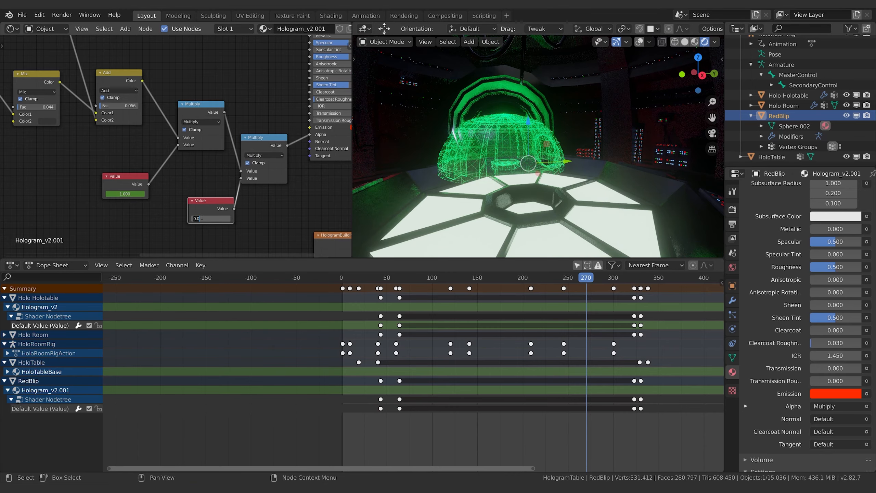
pyautogui.write('1')
pyautogui.press('Return')
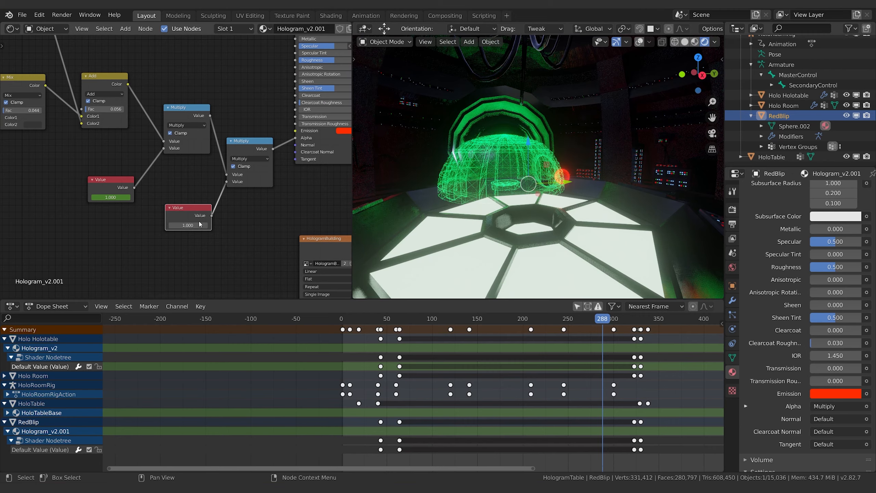
pyautogui.press('i')
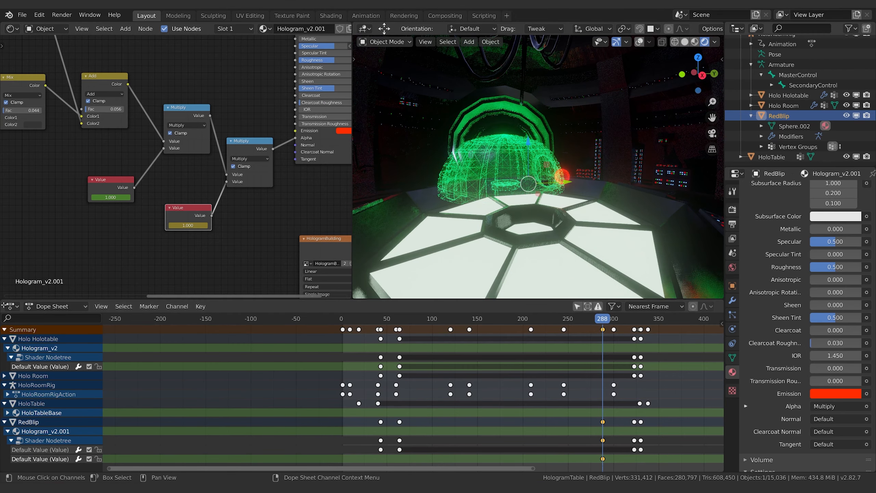
# Step: Switch the Dope Sheet to the Graph Editor and add a Built-In Function modifier to the keyframed Default Value curve
pyautogui.click(17, 306)
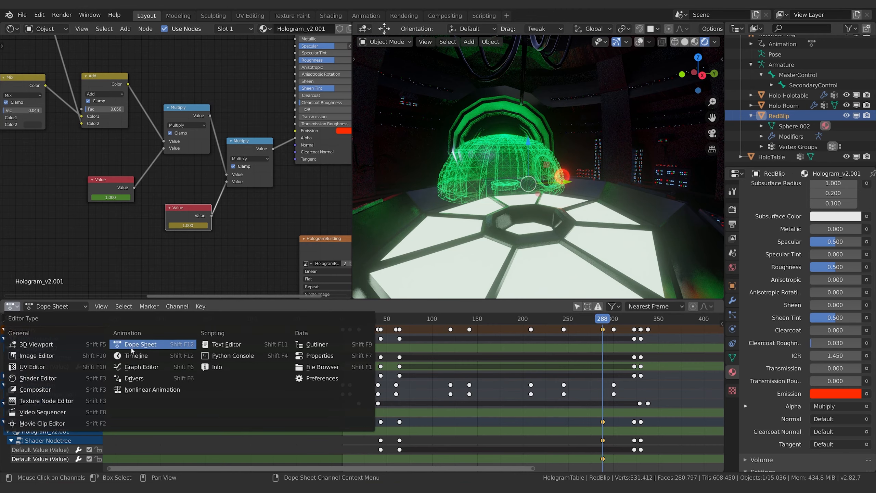
pyautogui.click(139, 366)
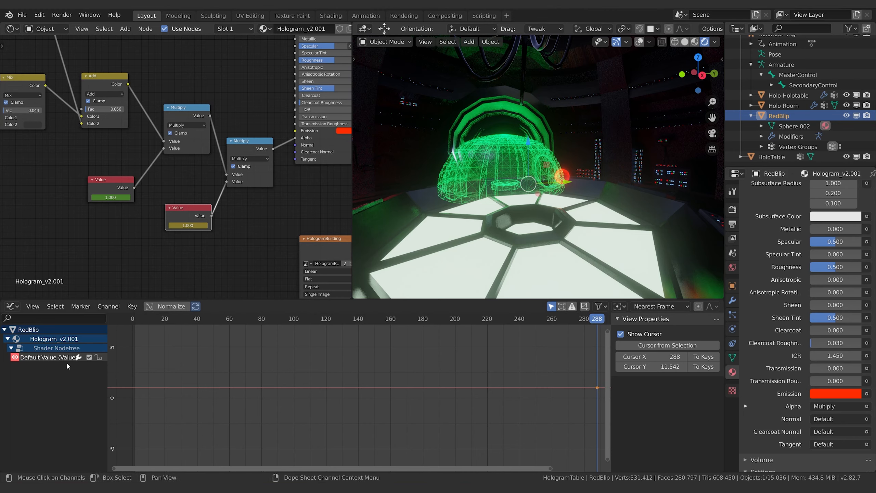
pyautogui.click(51, 356)
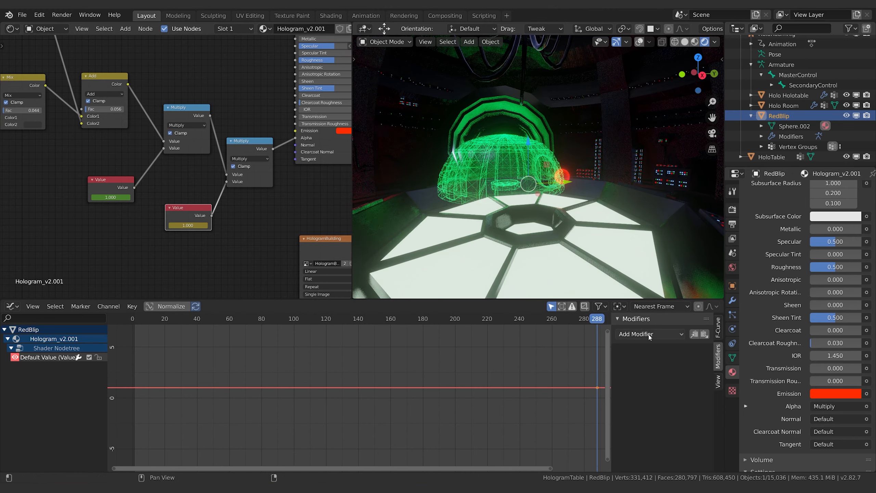
pyautogui.click(667, 334)
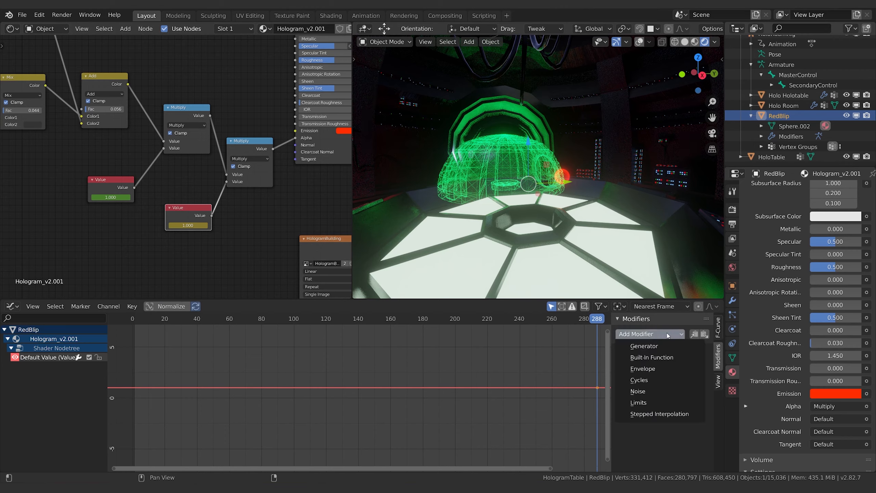
pyautogui.click(668, 357)
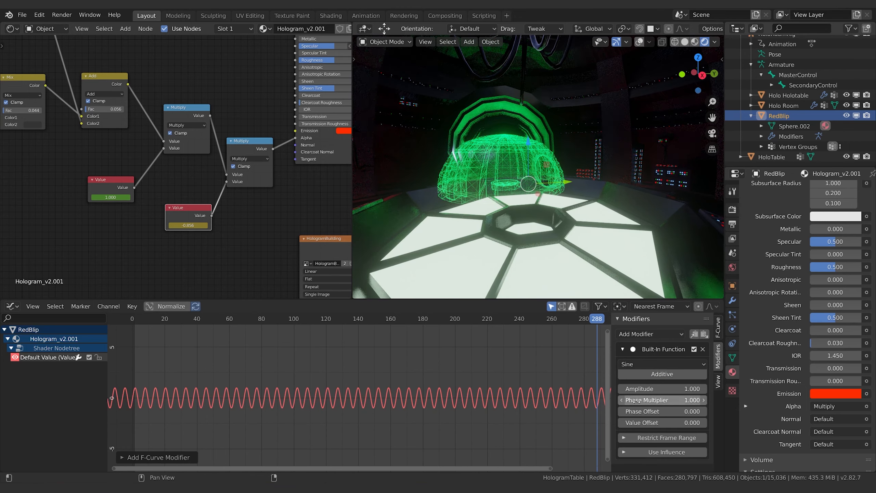
# Step: Set the sine modifier's amplitude and value offset both to 0.5, and play back the animation to check the pulsing
pyautogui.moveTo(670, 423); pyautogui.dragTo(676, 423)
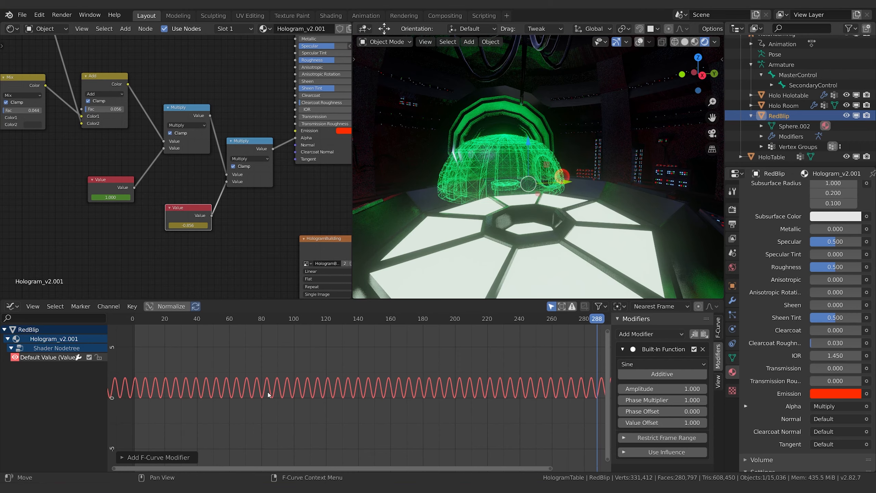
pyautogui.scroll(3, 209, 381)
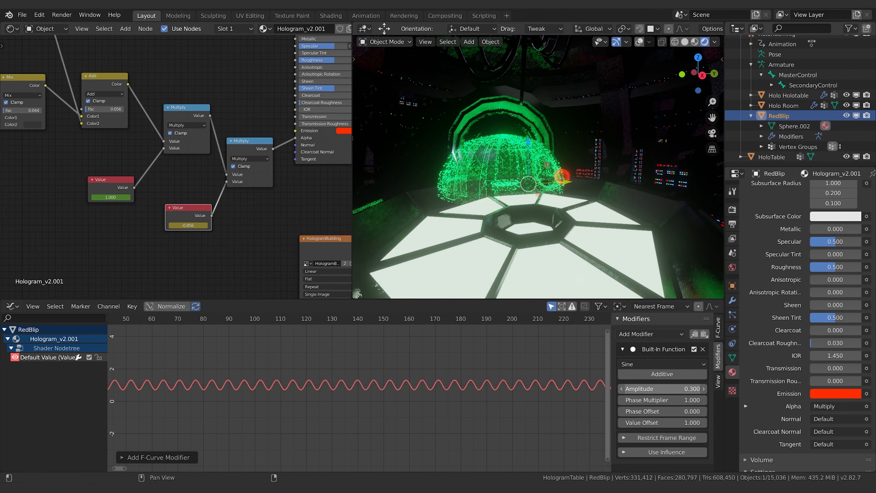
pyautogui.click(666, 389)
pyautogui.write('0.7')
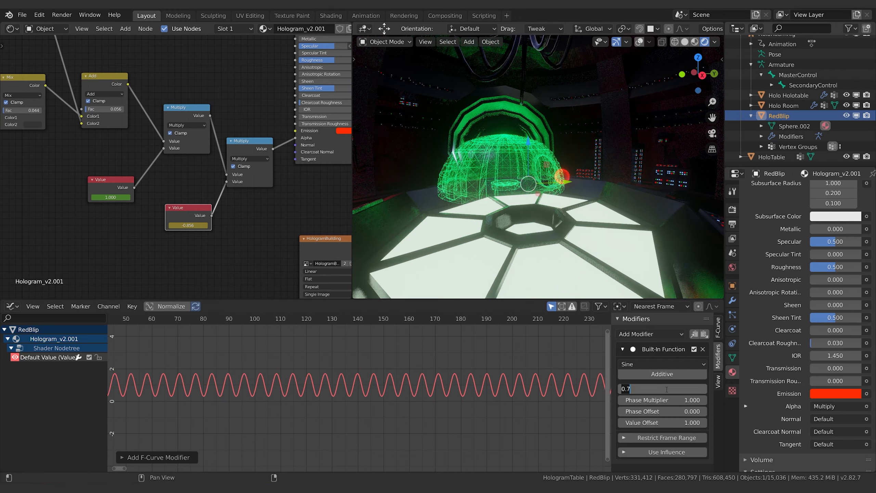
pyautogui.press('BackSpace')
pyautogui.write('5')
pyautogui.press('Return')
pyautogui.click(682, 423)
pyautogui.write('.5')
pyautogui.press('Return')
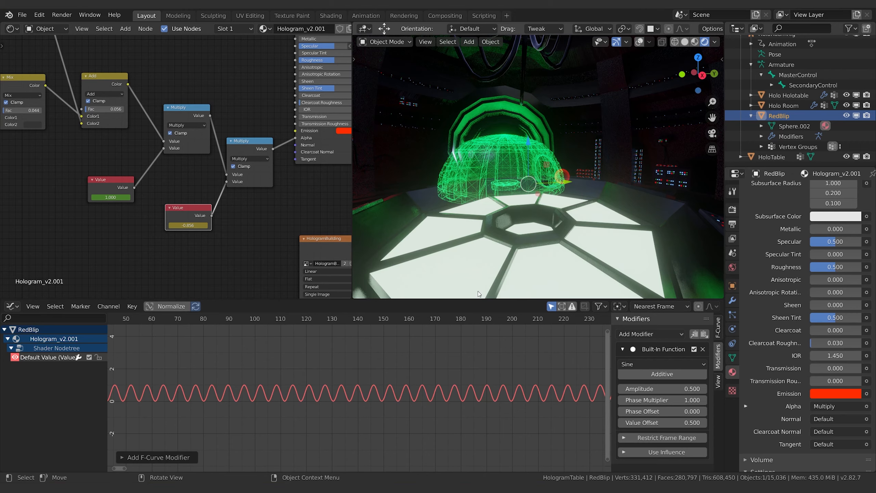
pyautogui.press('space')
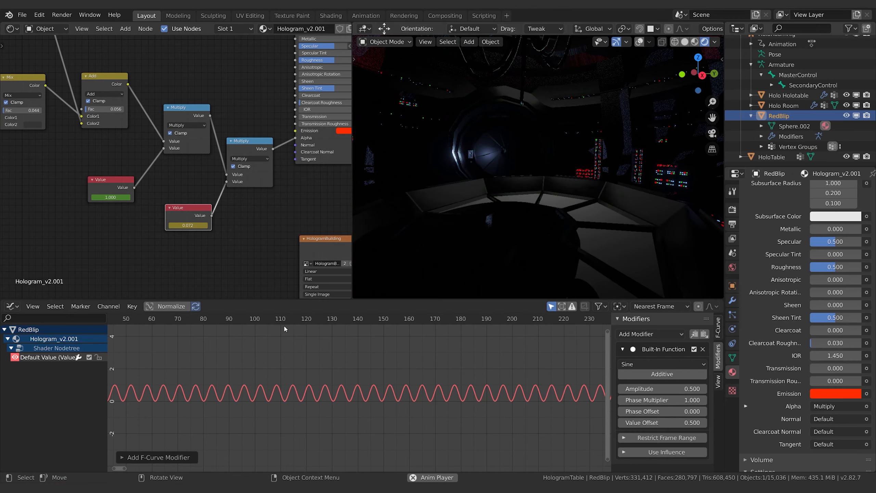
pyautogui.press('space')
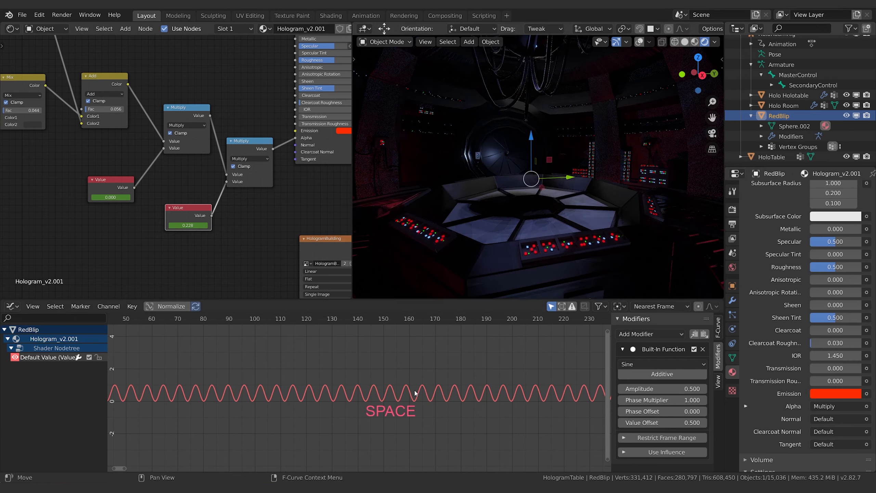